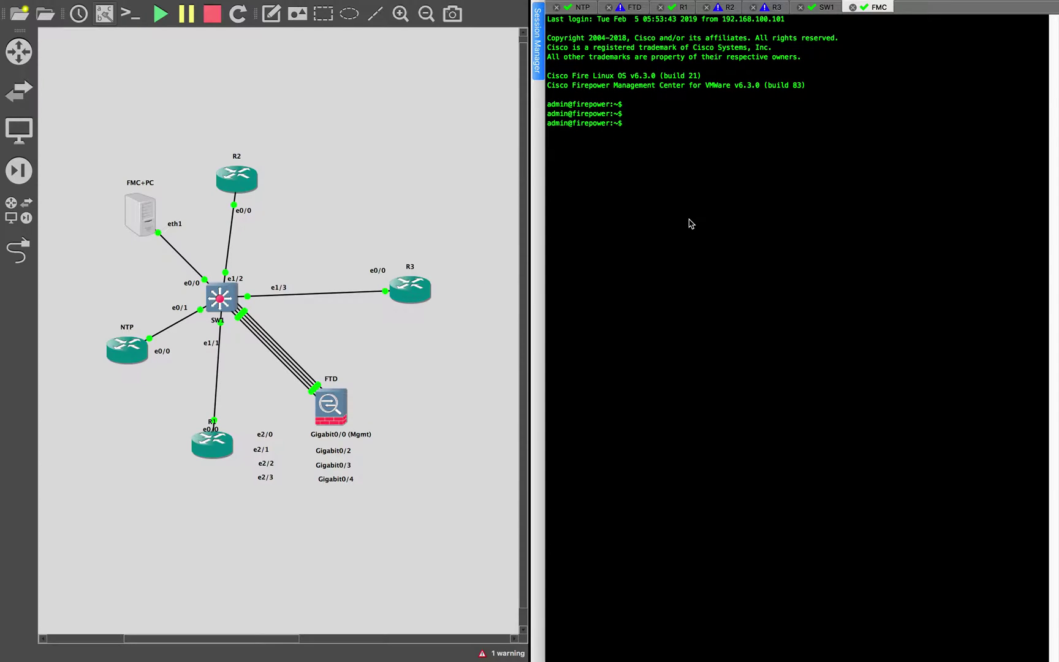
# From the FMC shell, run sudo ping 192.168.100.52 and stop it once the FTD replies
pyautogui.click(633, 10)
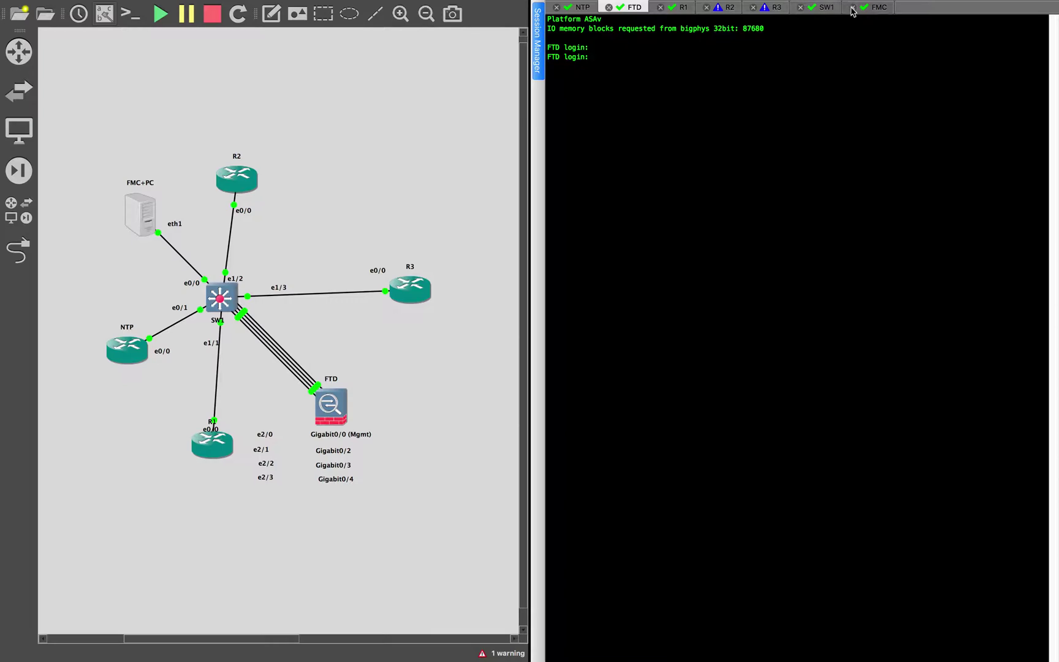
pyautogui.click(871, 7)
pyautogui.write('sudo')
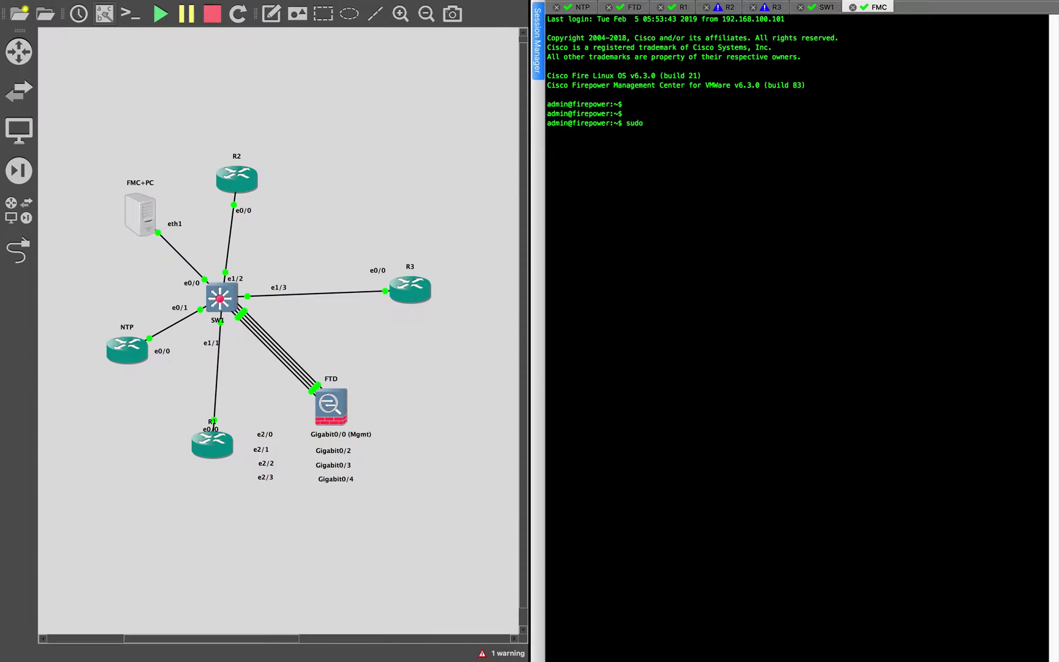
pyautogui.write(' ping 192.168.100.52')
pyautogui.press('Return')
pyautogui.press('Return')
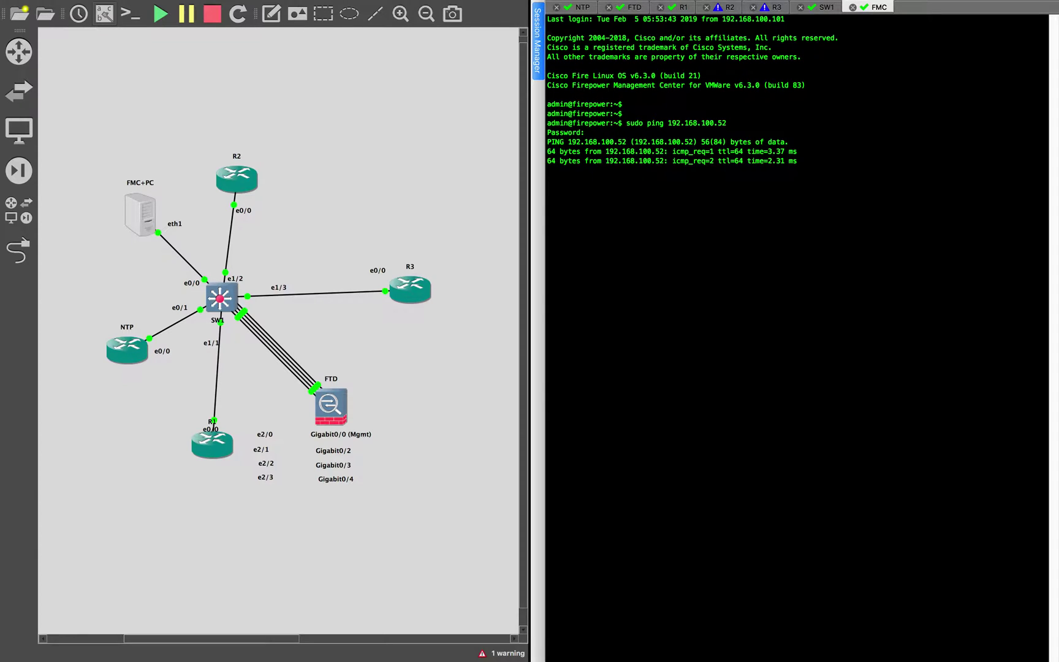
pyautogui.hotkey('ctrl', 'c')
pyautogui.press('Return')
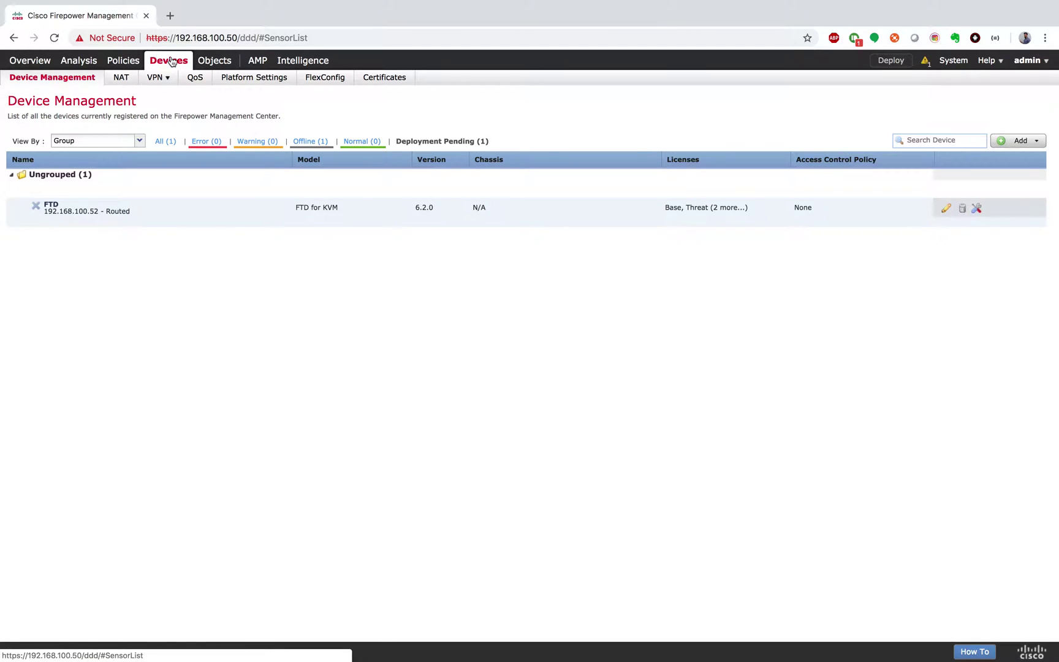
# Open the FTD device's interface list in Device Management, then move to the GNS3 desktop
pyautogui.click(946, 208)
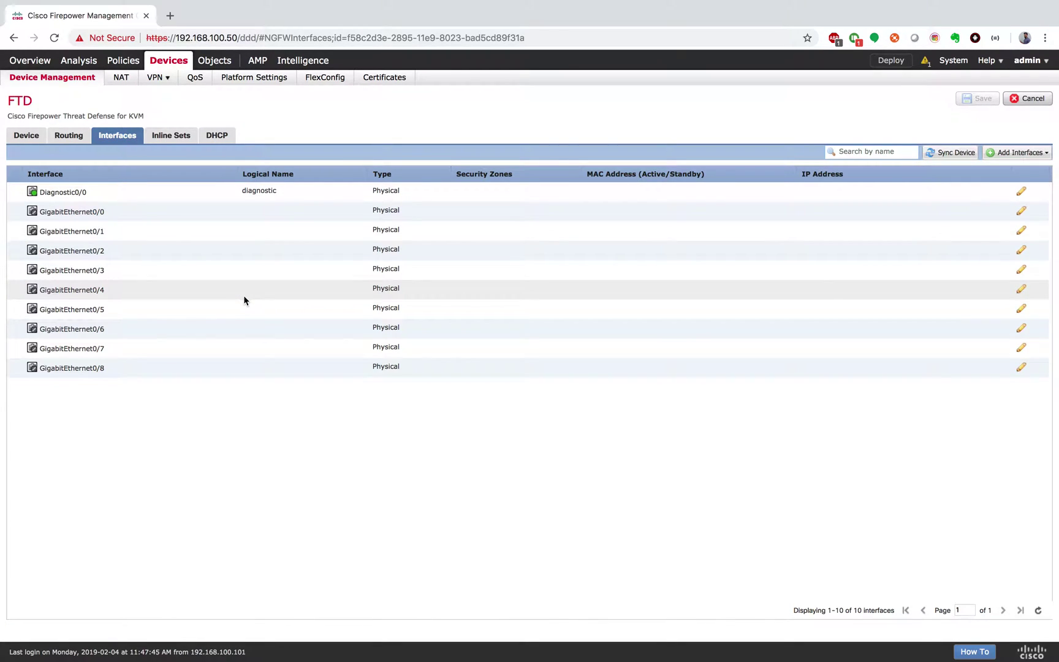
pyautogui.hotkey('ctrl', 'Right')
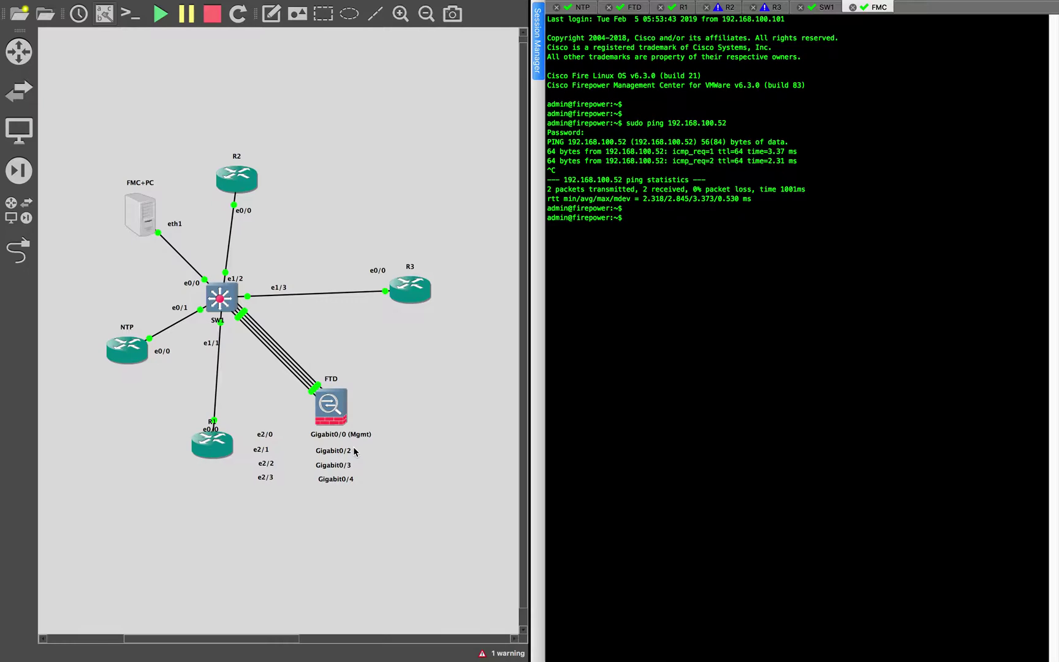
# Use link mode on the FTD node to see which interfaces are connected, then cancel it
pyautogui.click(23, 261)
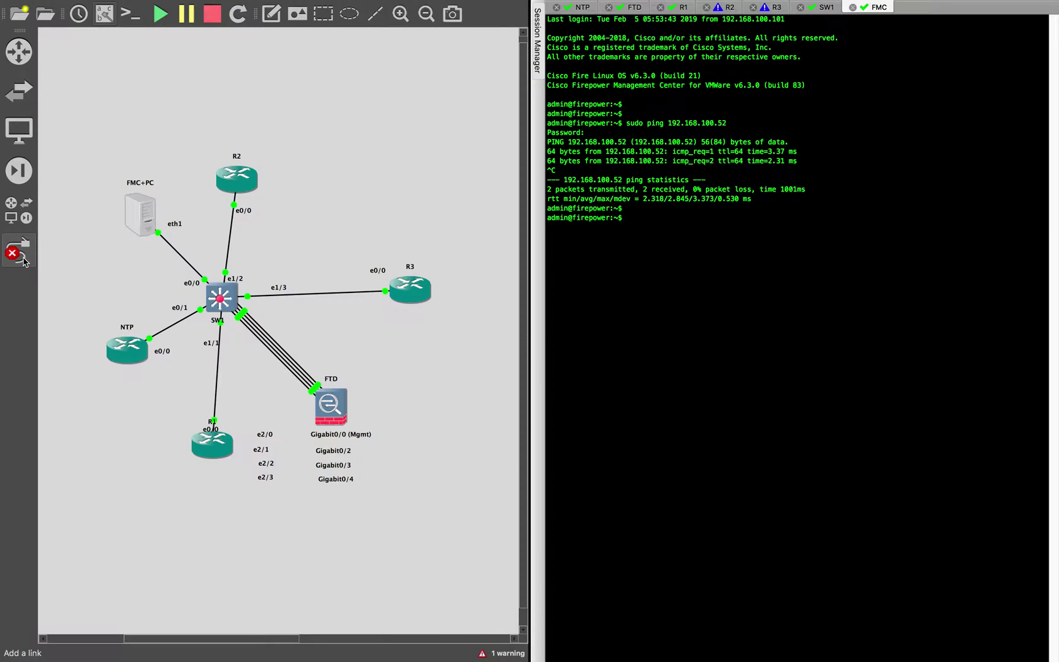
pyautogui.click(328, 405)
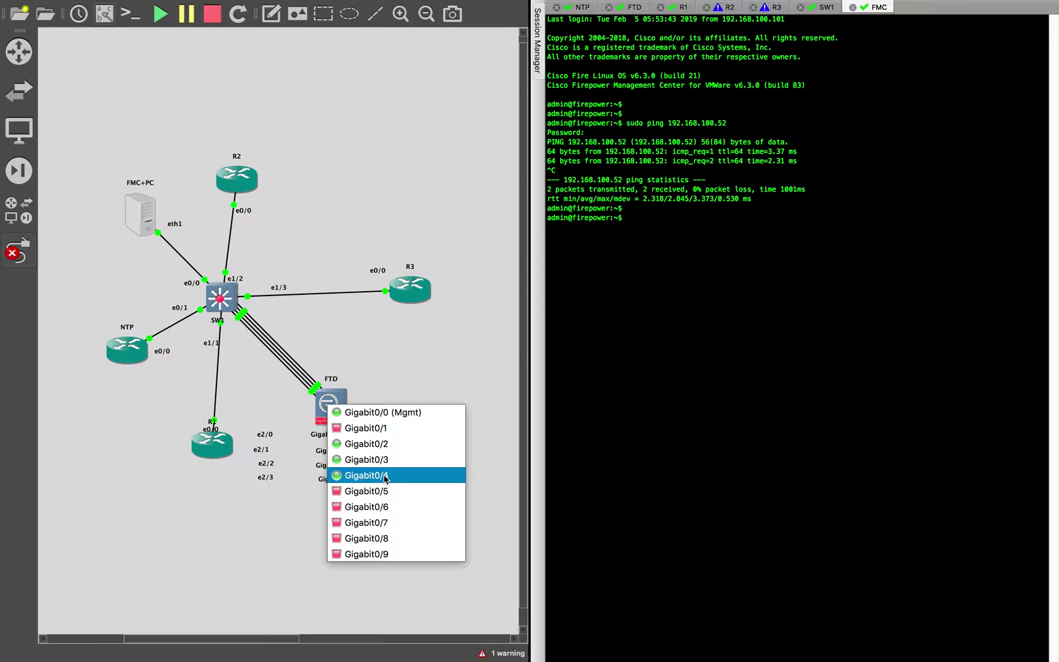
pyautogui.click(385, 476)
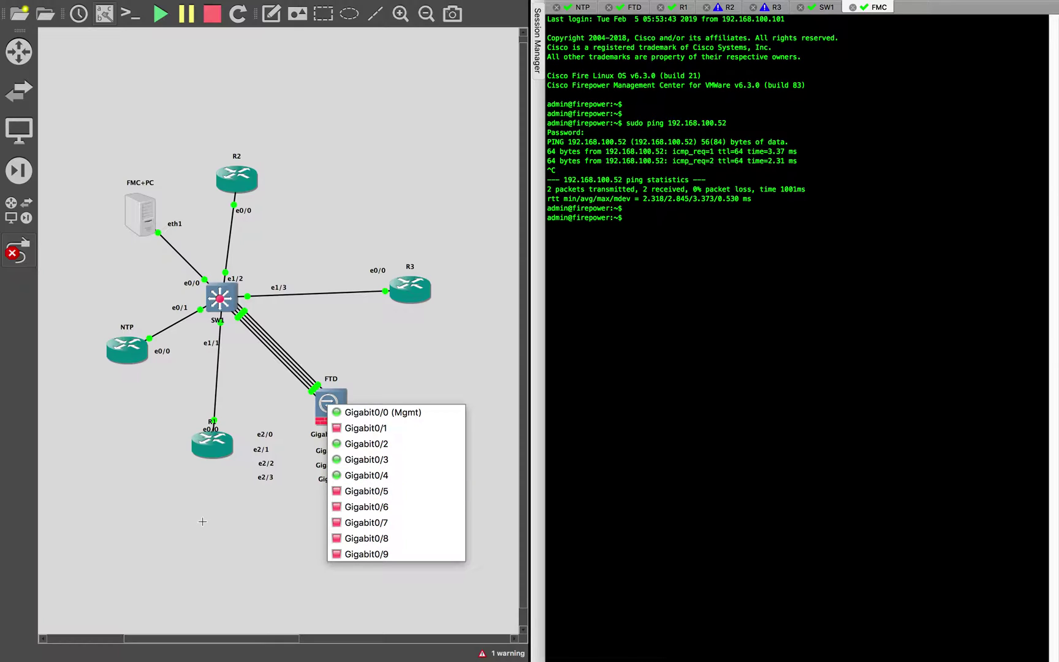
pyautogui.click(18, 251)
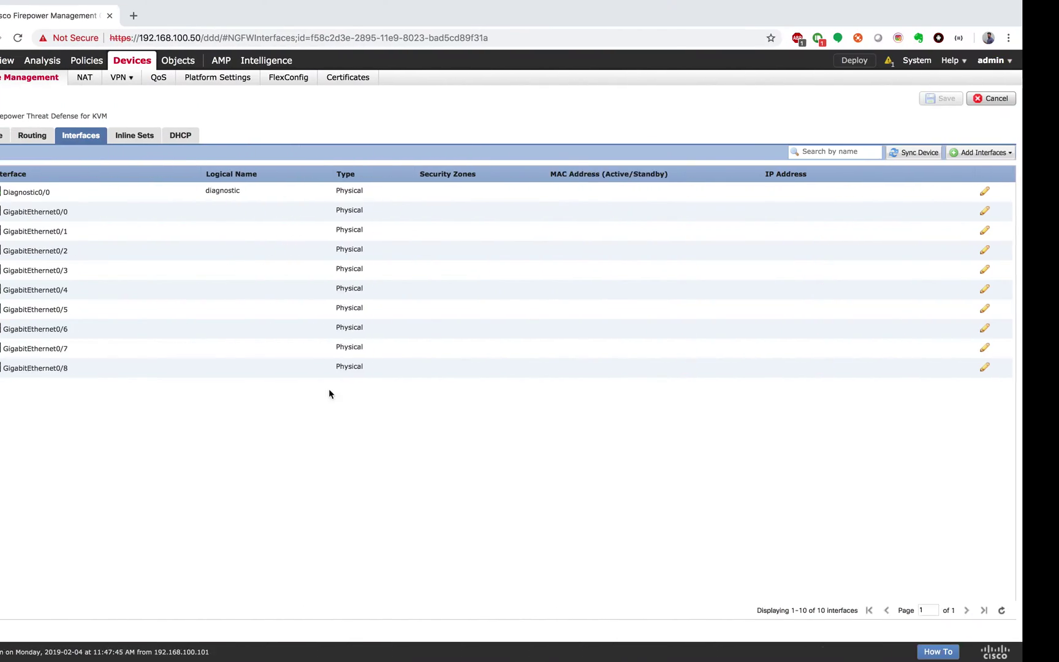
# Name GigabitEthernet0/1 'Outside' and enable it
pyautogui.click(452, 238)
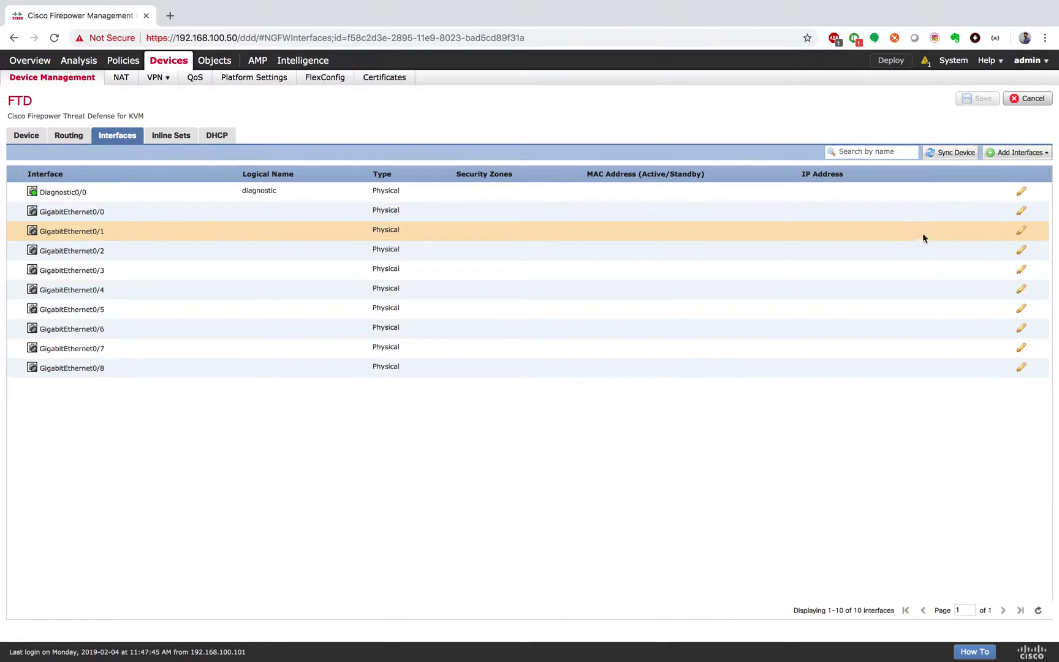
pyautogui.click(1021, 231)
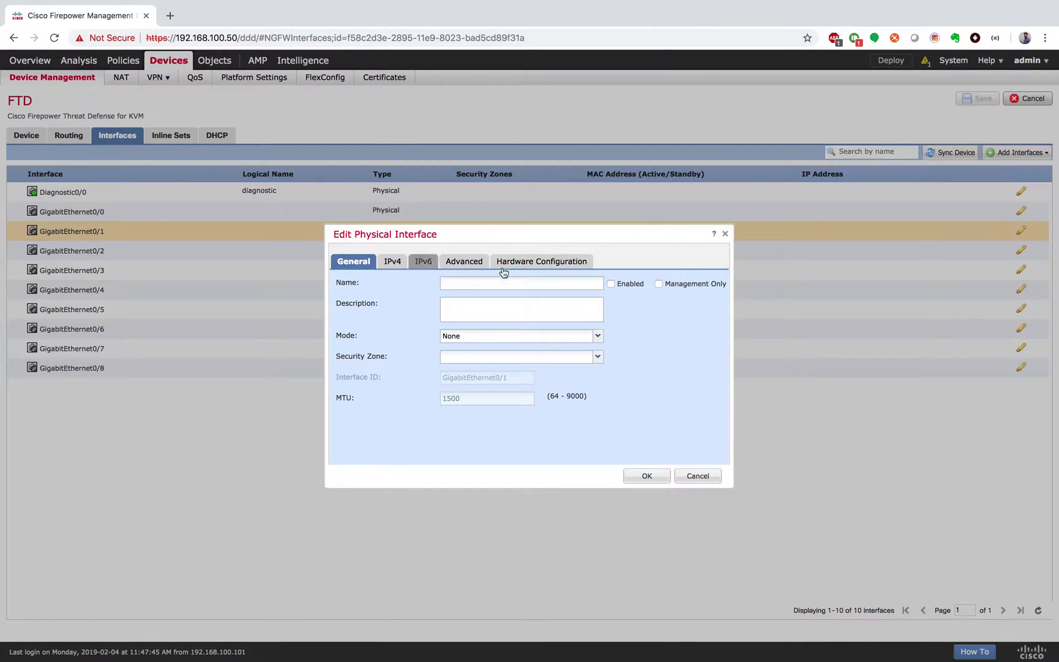
pyautogui.hotkey('ctrl', 'Right')
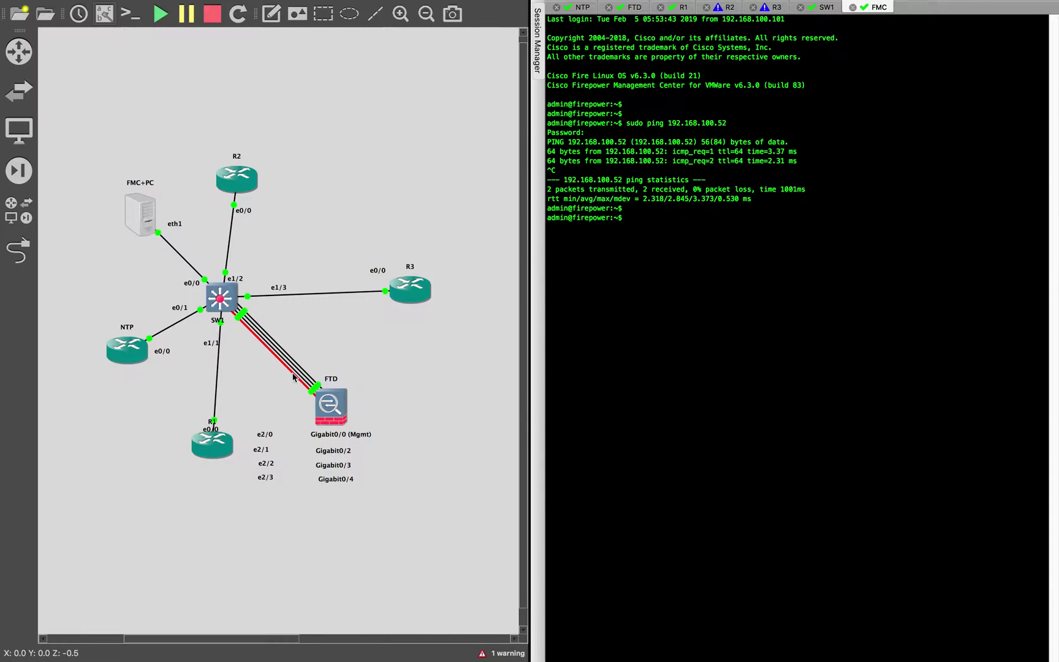
pyautogui.hotkey('ctrl', 'Left')
pyautogui.click(464, 281)
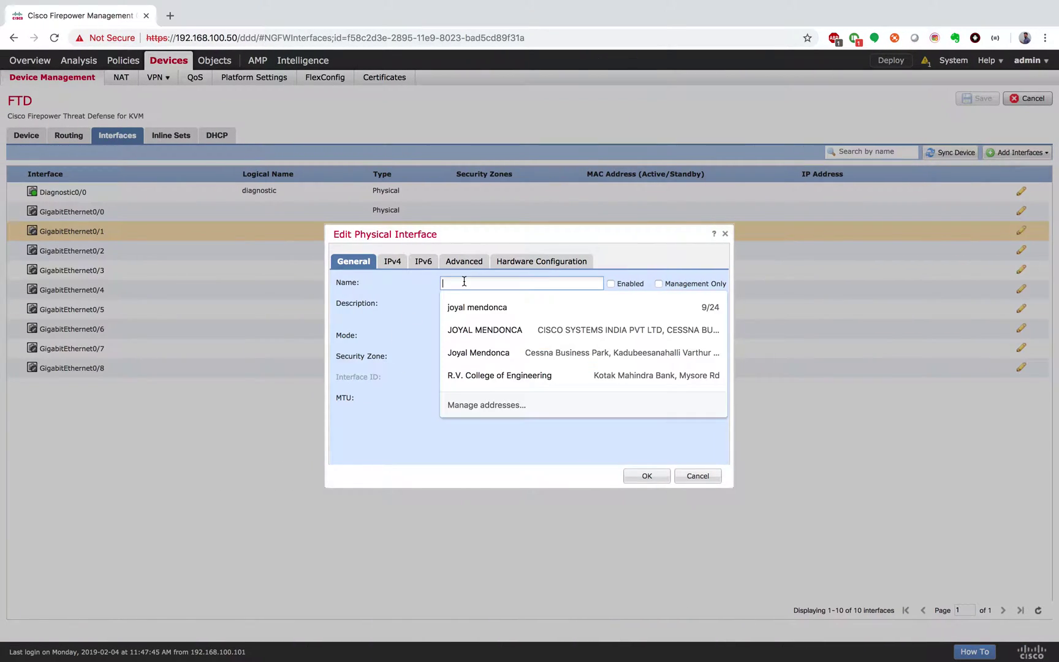
pyautogui.write('O')
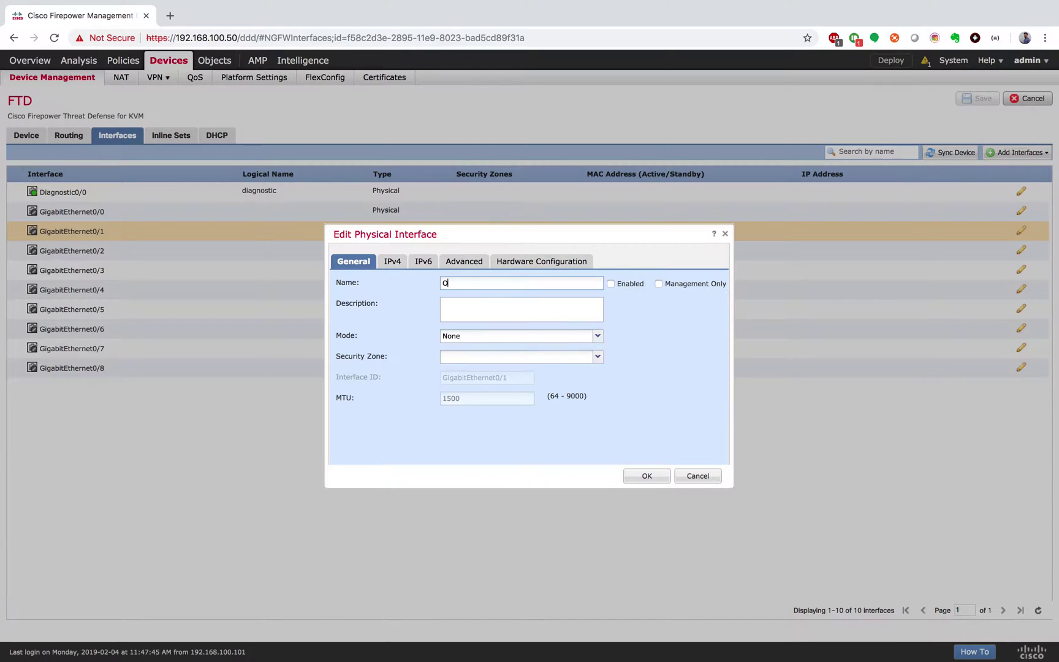
pyautogui.write('utside')
pyautogui.click(611, 284)
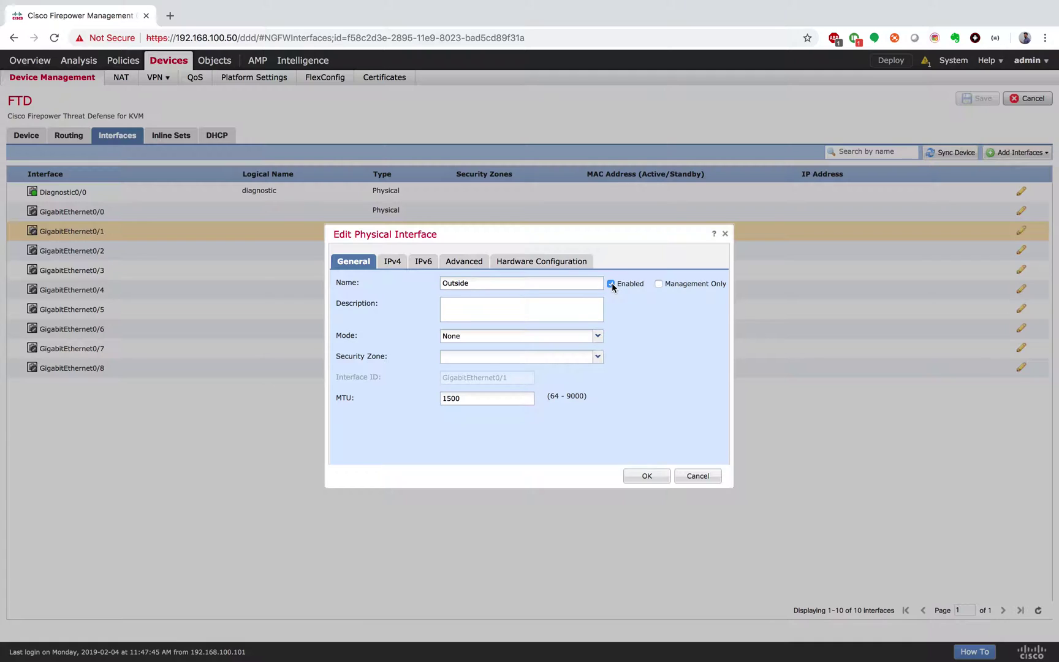
# Assign GigabitEthernet0/1 to the OUTSIDE security zone
pyautogui.click(598, 358)
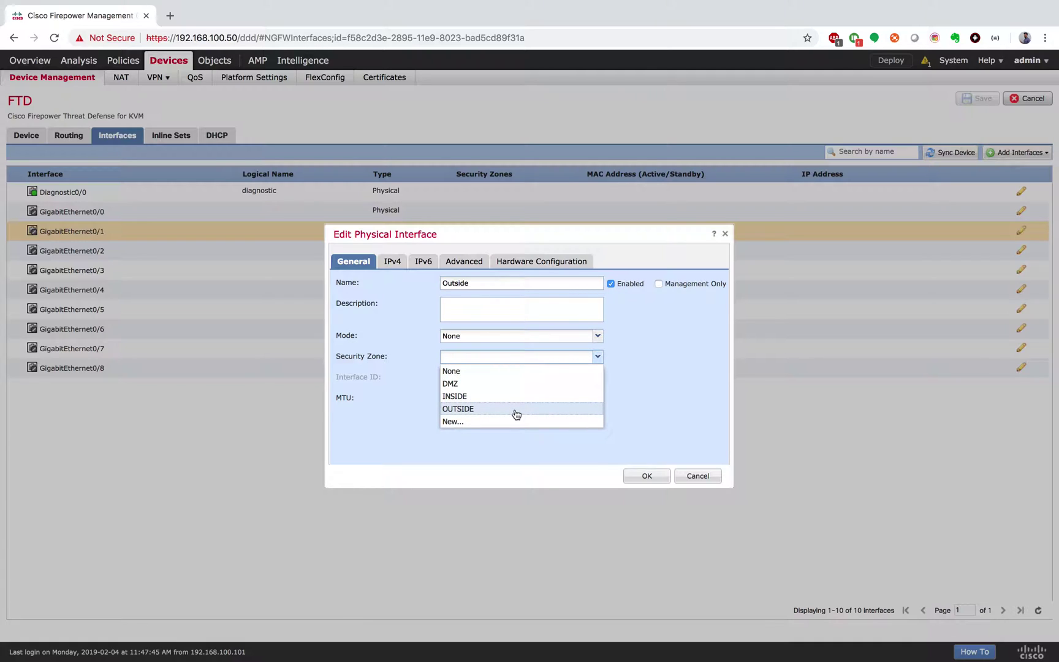
pyautogui.click(685, 361)
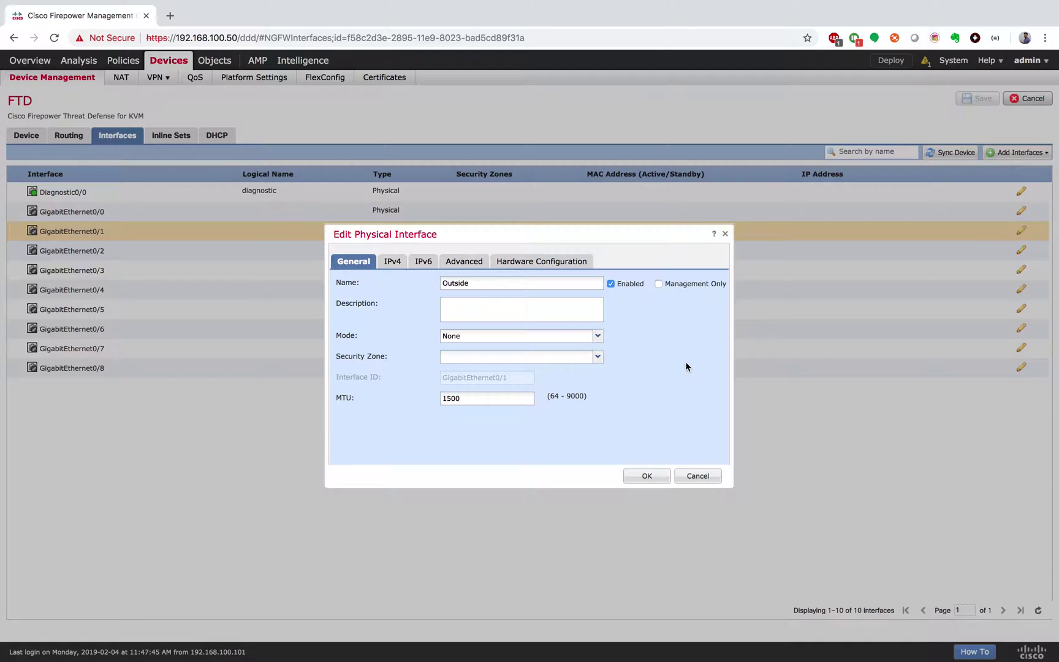
pyautogui.click(605, 357)
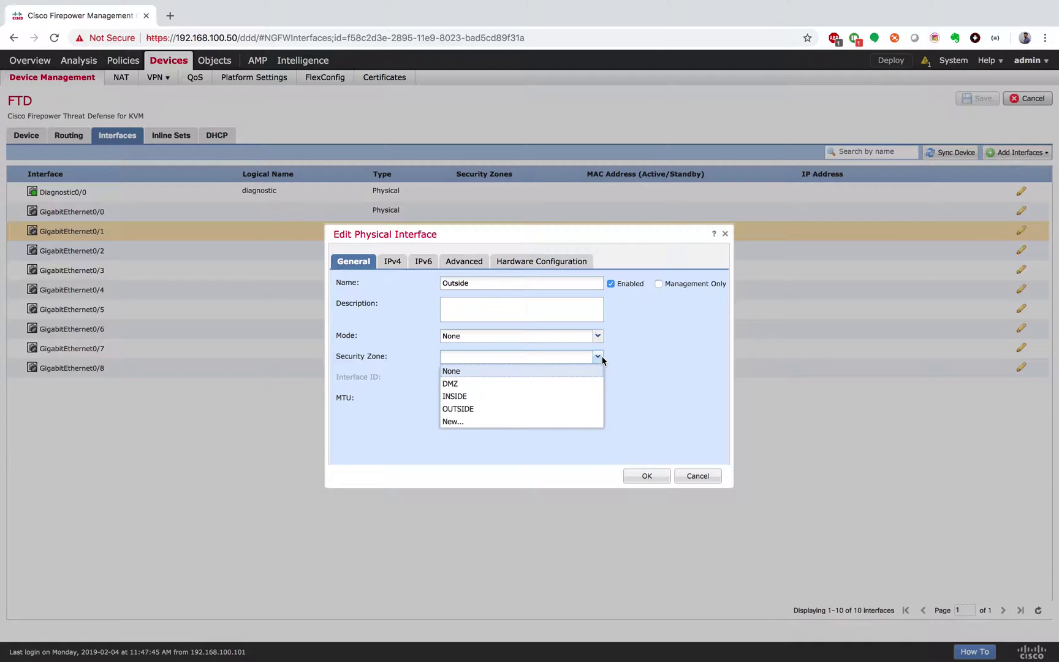
pyautogui.click(543, 422)
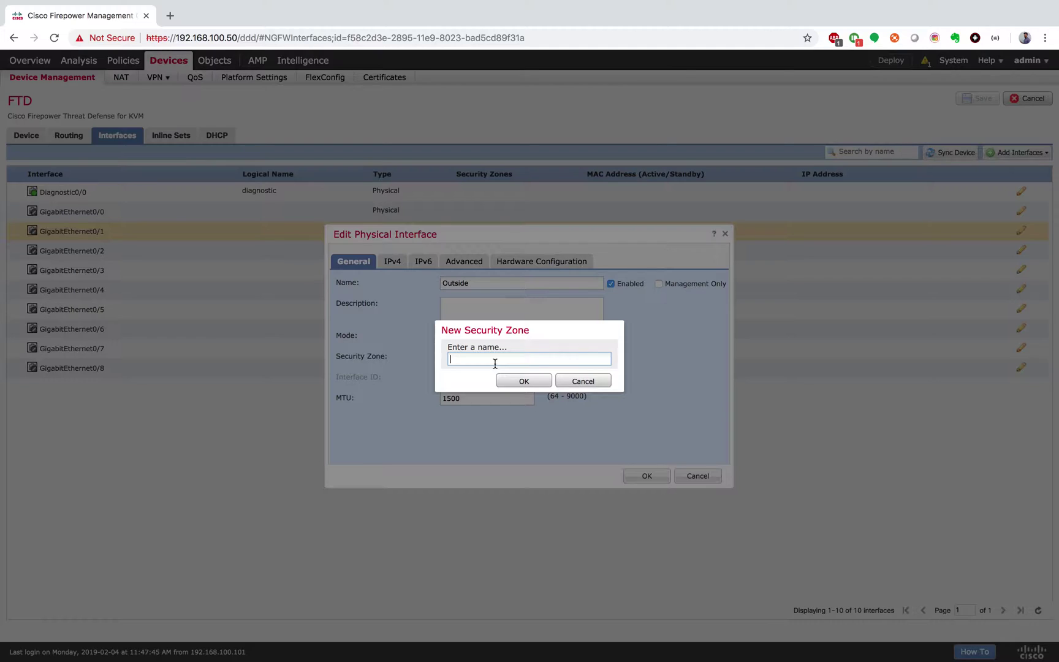
pyautogui.click(583, 380)
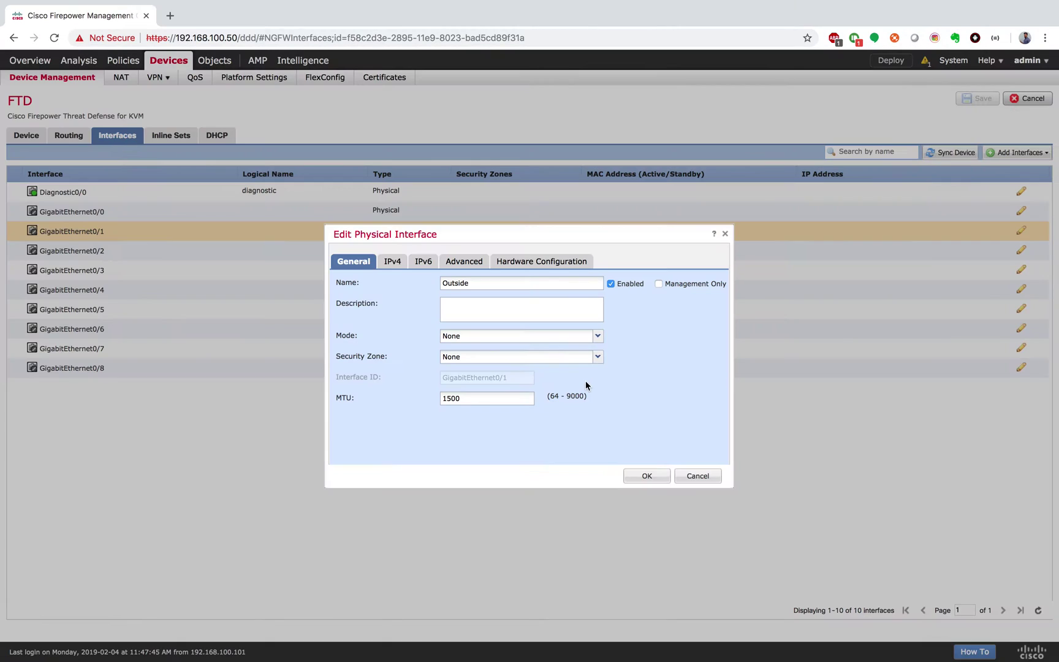
pyautogui.click(598, 357)
pyautogui.click(480, 408)
# Give it static IPv4 address 192.1.20.10/24 and save the interface settings
pyautogui.click(391, 262)
pyautogui.click(455, 300)
pyautogui.write('192')
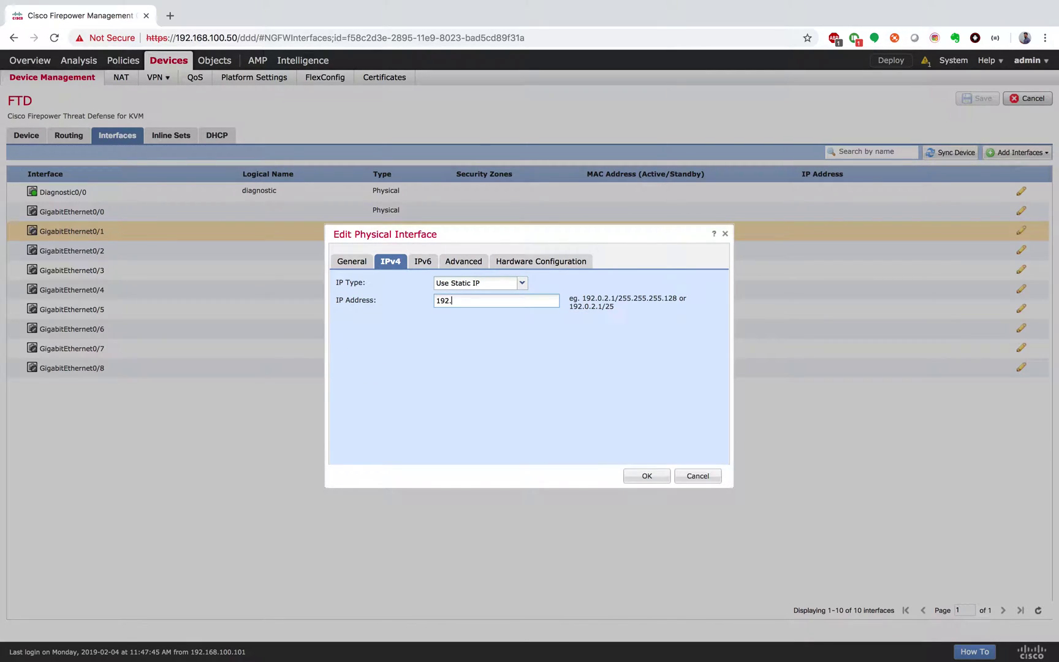
pyautogui.write('.1.20.10/24')
pyautogui.click(359, 262)
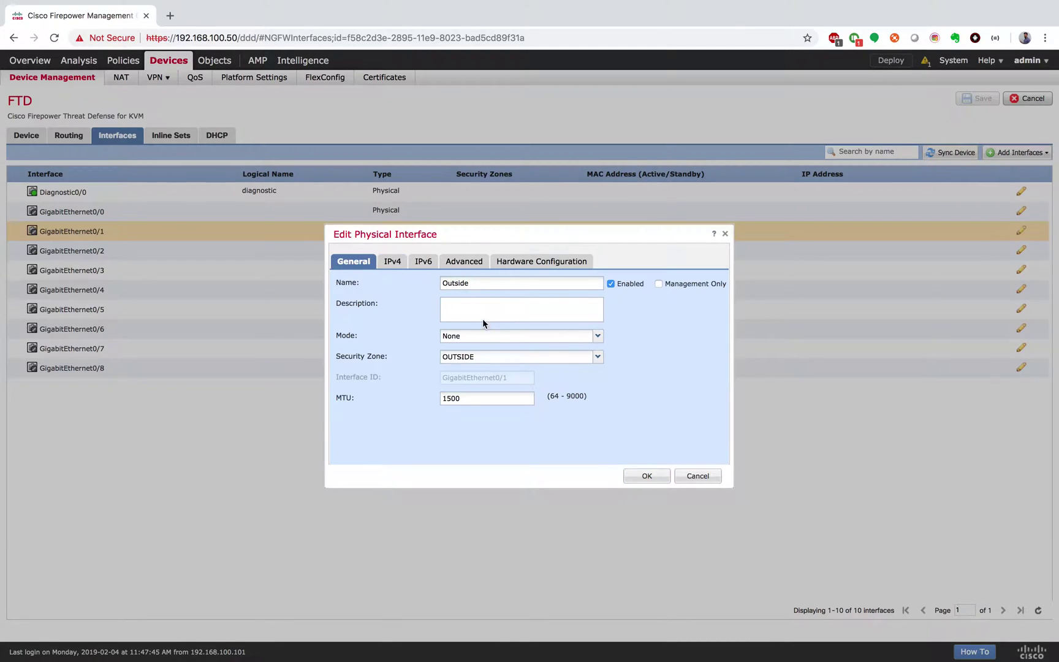
pyautogui.click(645, 483)
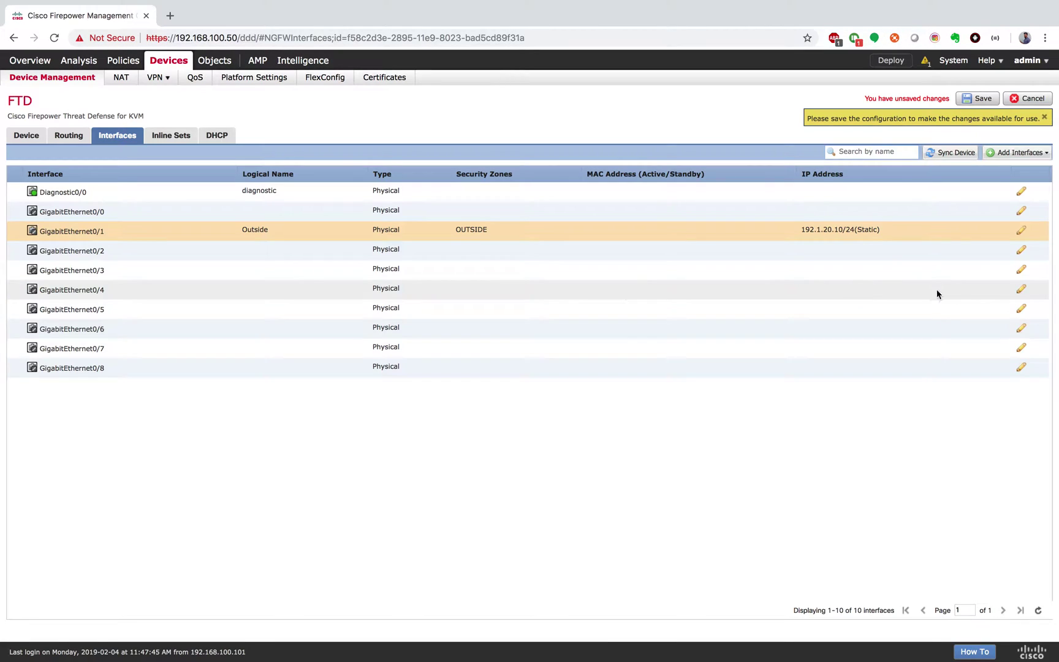
# Name GigabitEthernet0/2 'Inside', keep mode None, and assign the INSIDE security zone
pyautogui.click(1021, 250)
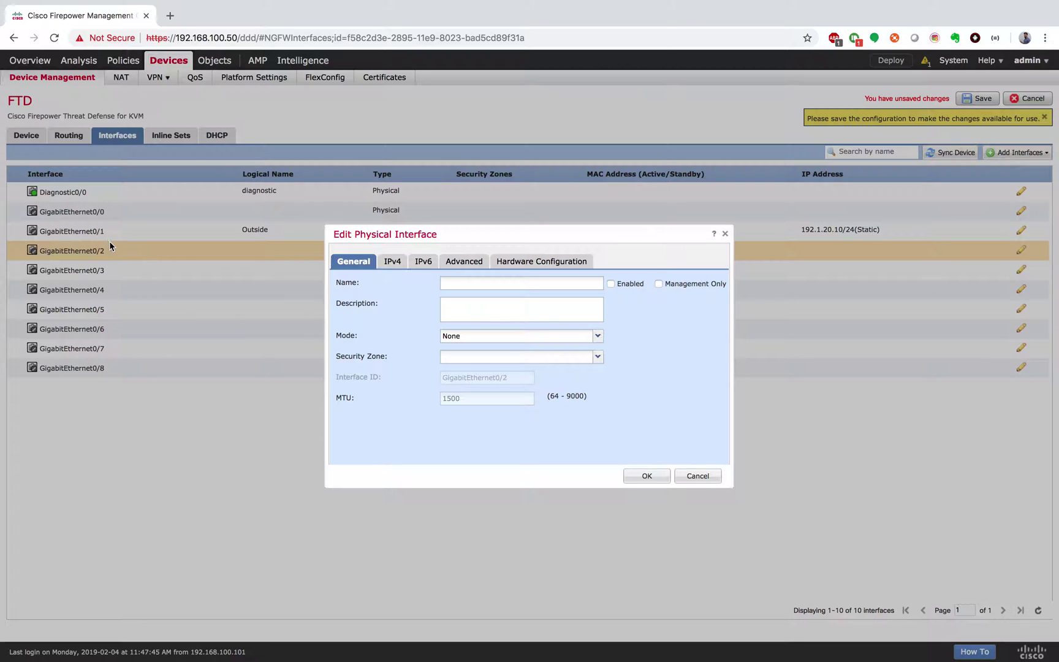
pyautogui.hotkey('ctrl', 'Right')
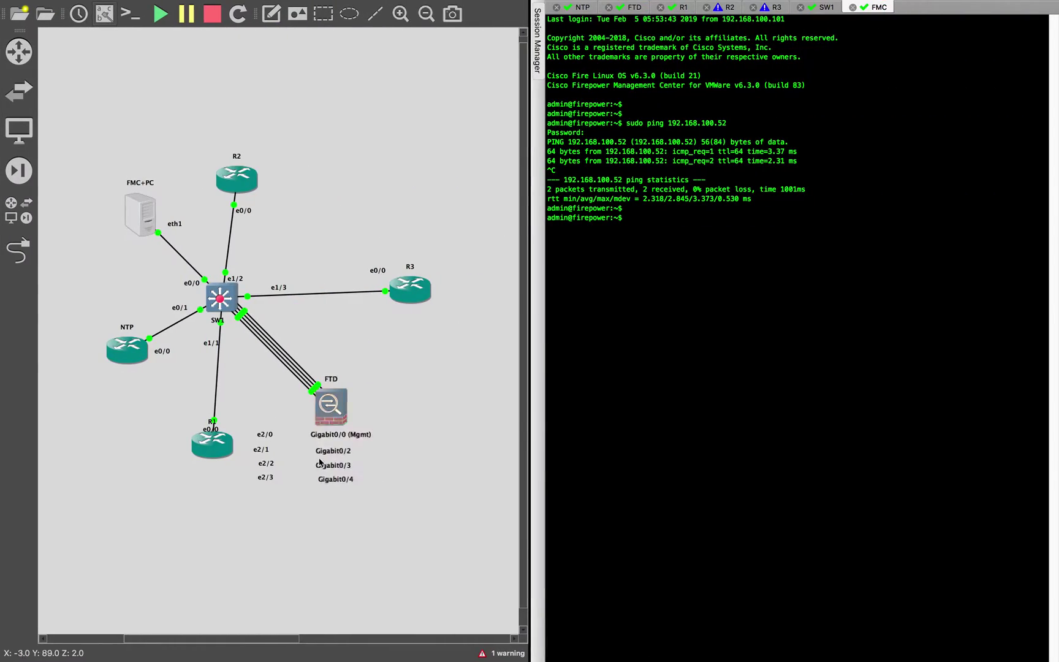
pyautogui.hotkey('ctrl', 'Left')
pyautogui.click(494, 289)
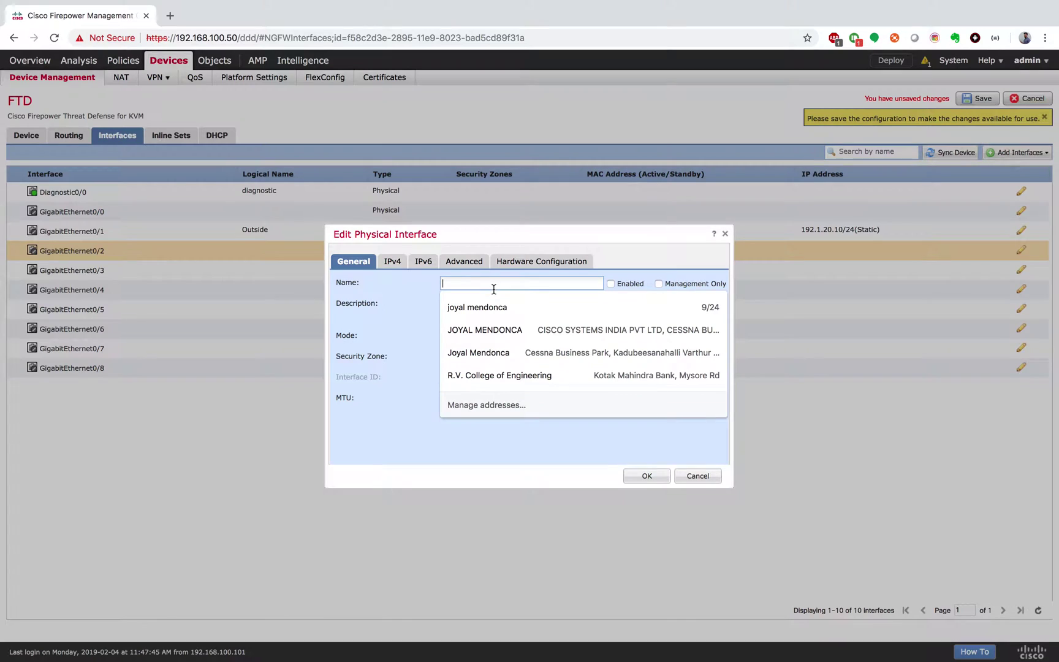
pyautogui.write('Inside')
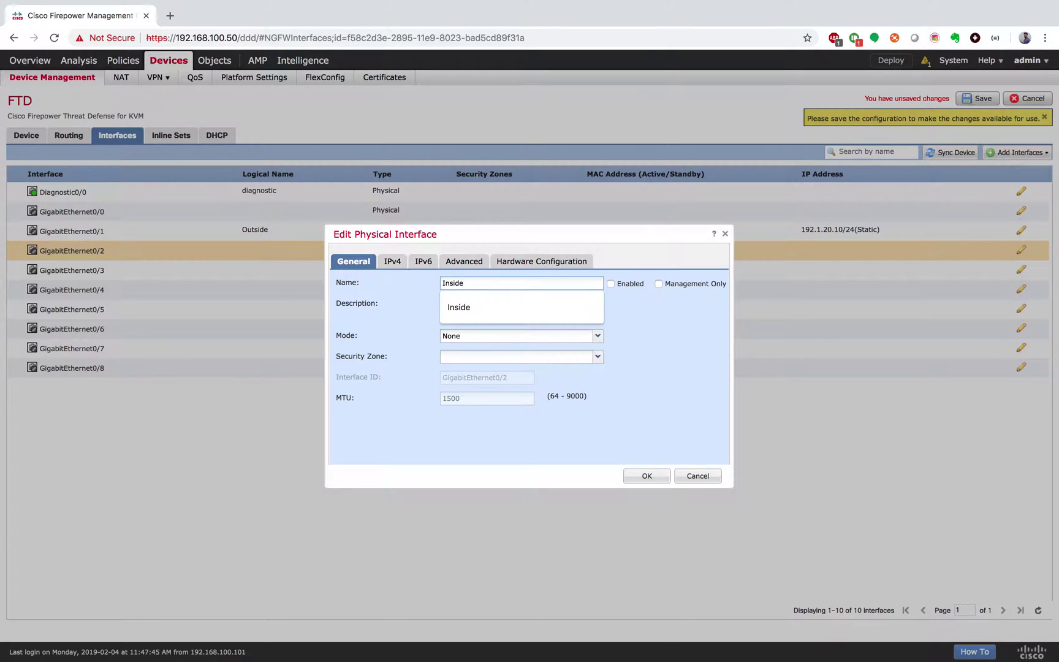
pyautogui.click(498, 306)
pyautogui.click(503, 341)
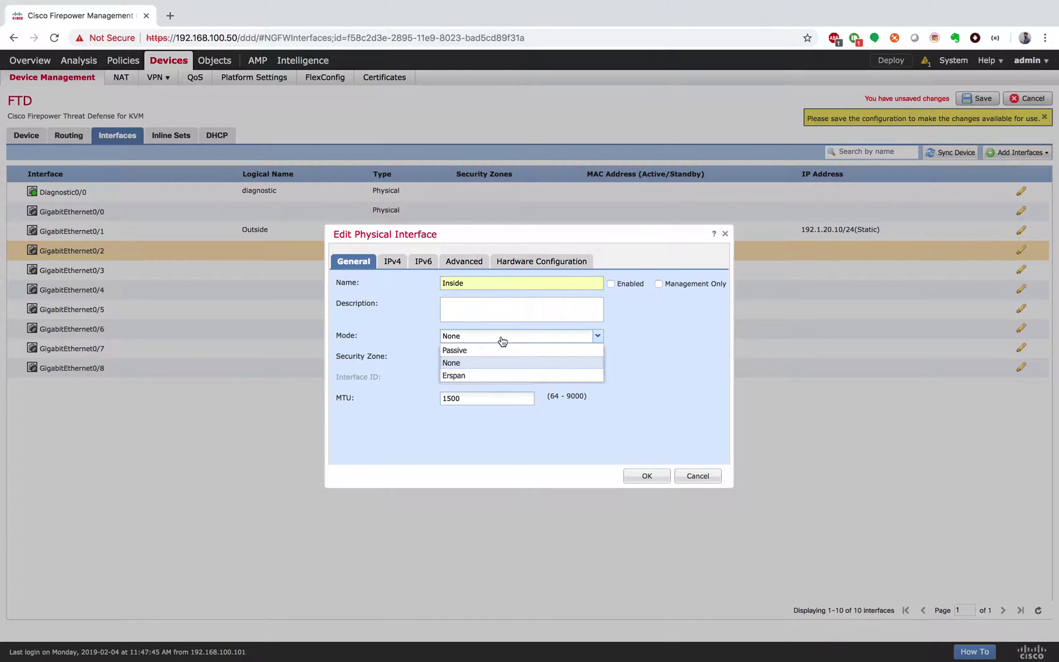
pyautogui.click(677, 330)
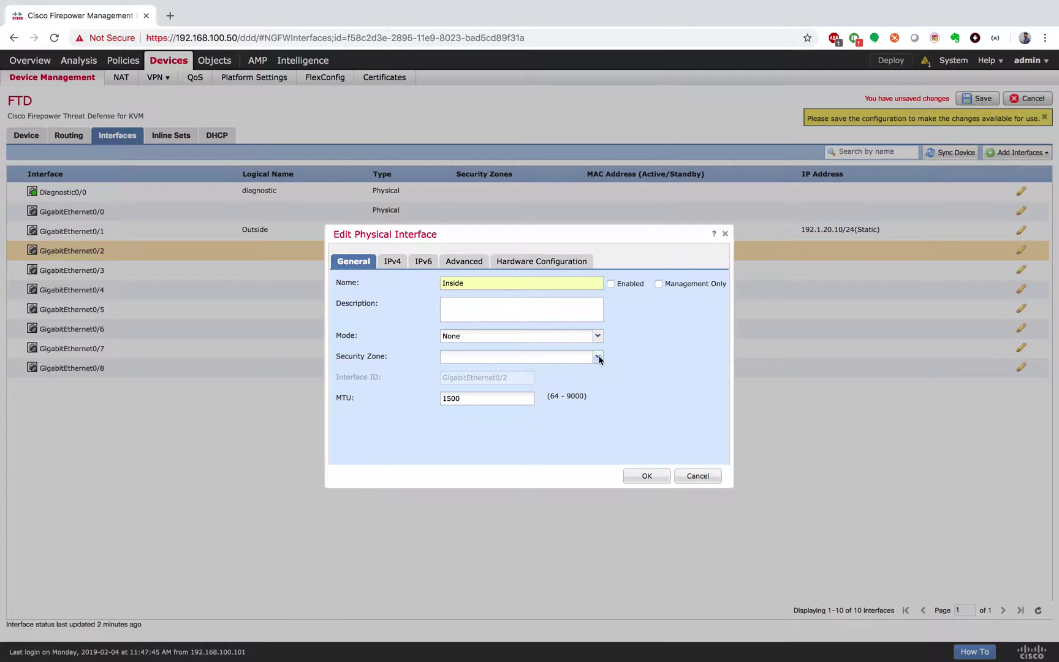
pyautogui.click(599, 359)
pyautogui.click(507, 395)
# Give GigabitEthernet0/2 static IPv4 address 10.11.11.10/24 and apply the settings
pyautogui.click(392, 261)
pyautogui.click(466, 299)
pyautogui.write('10.11.11.10/24')
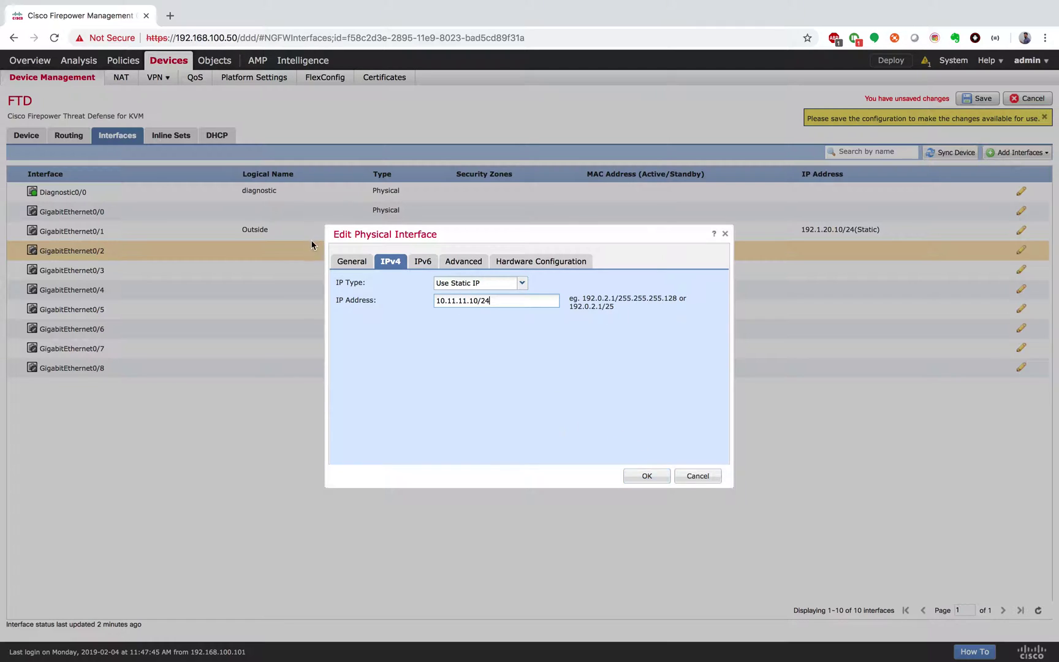
pyautogui.click(344, 262)
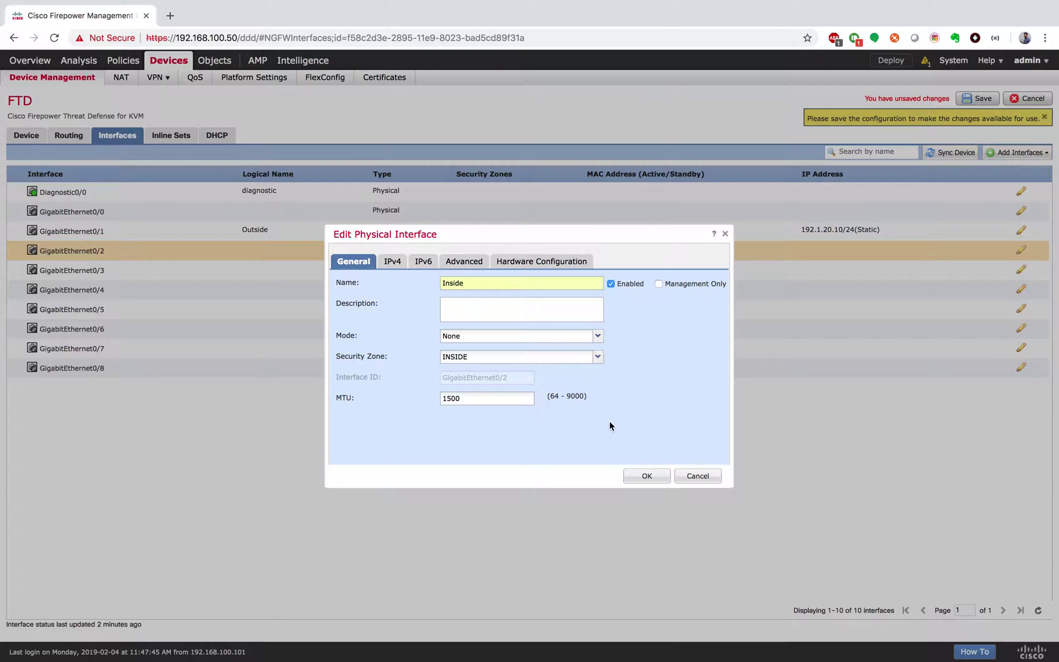
pyautogui.click(648, 476)
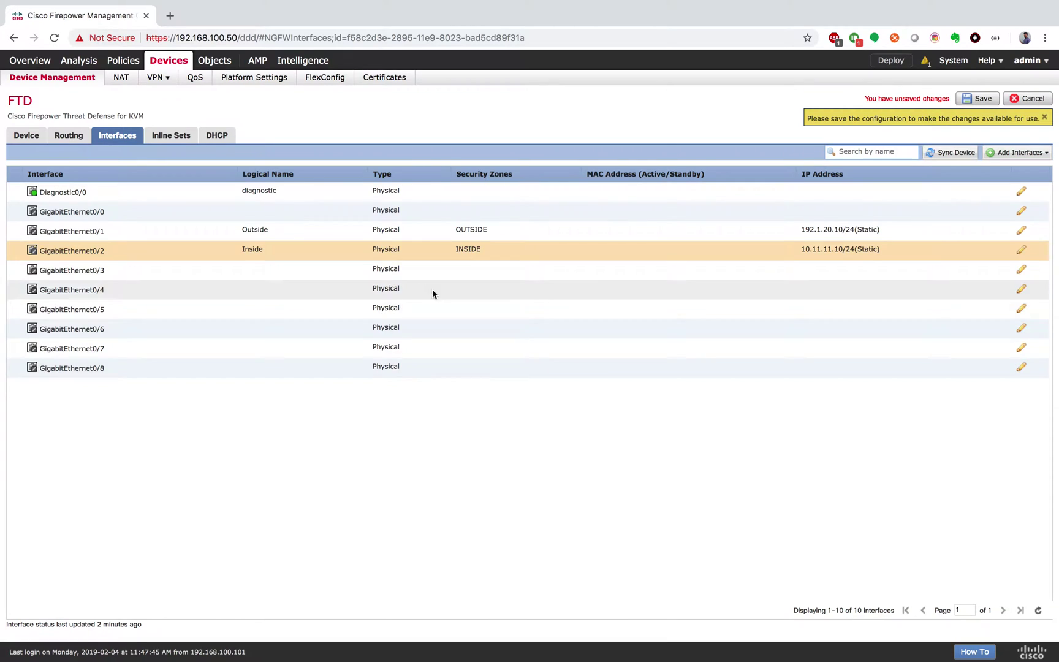
pyautogui.click(1021, 269)
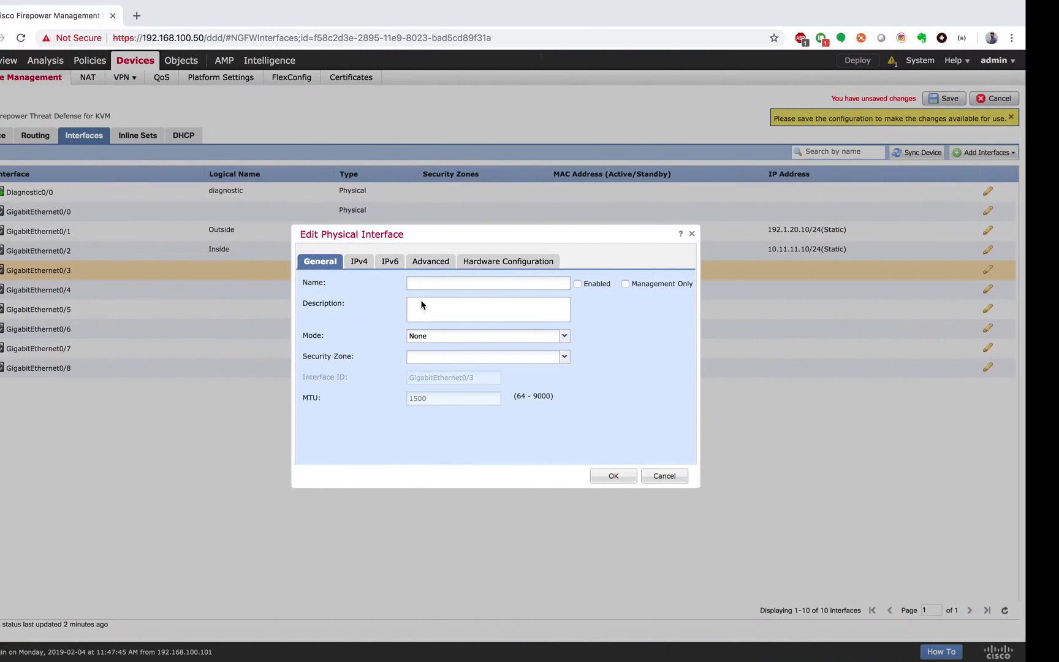
# Name GigabitEthernet0/3 'DMZ' in zone DMZ with static IP 192.168.1.10/24
pyautogui.click(442, 283)
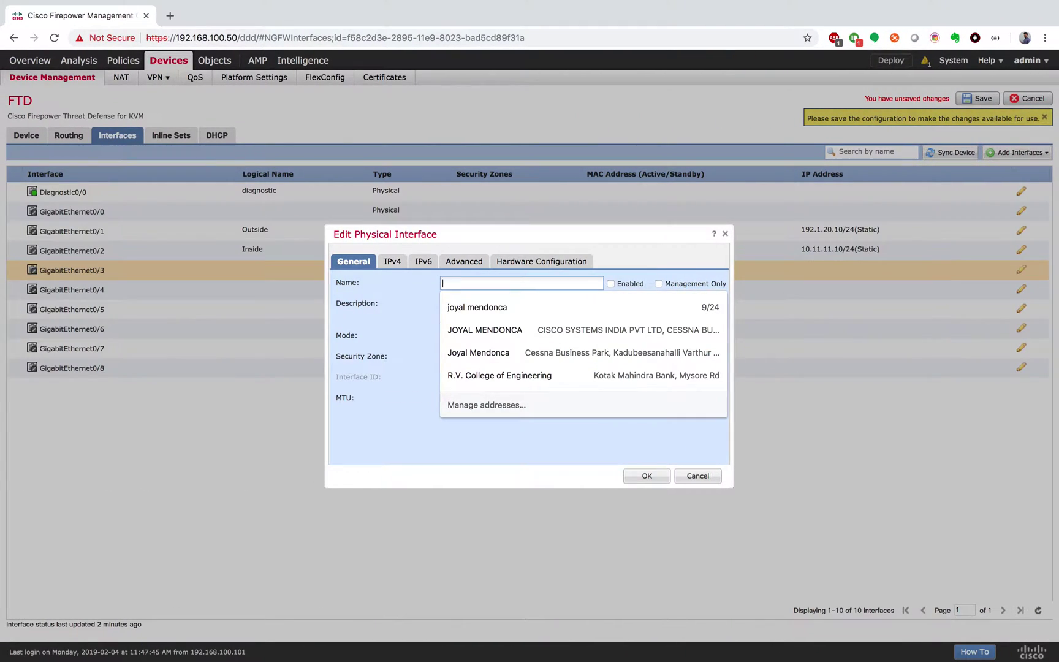
pyautogui.write('DM')
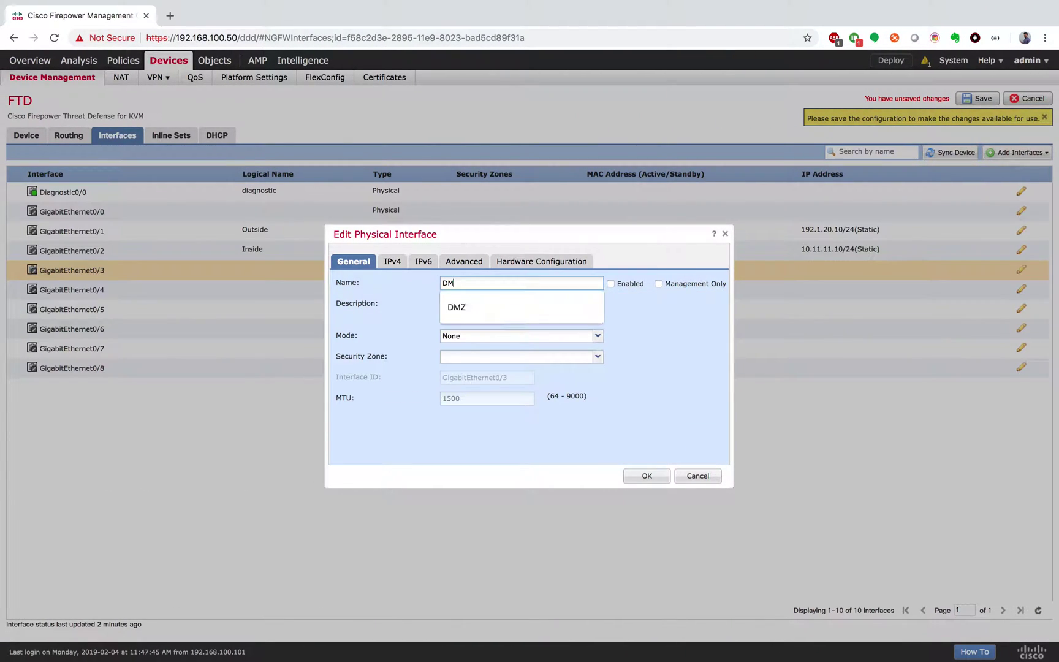
pyautogui.click(530, 304)
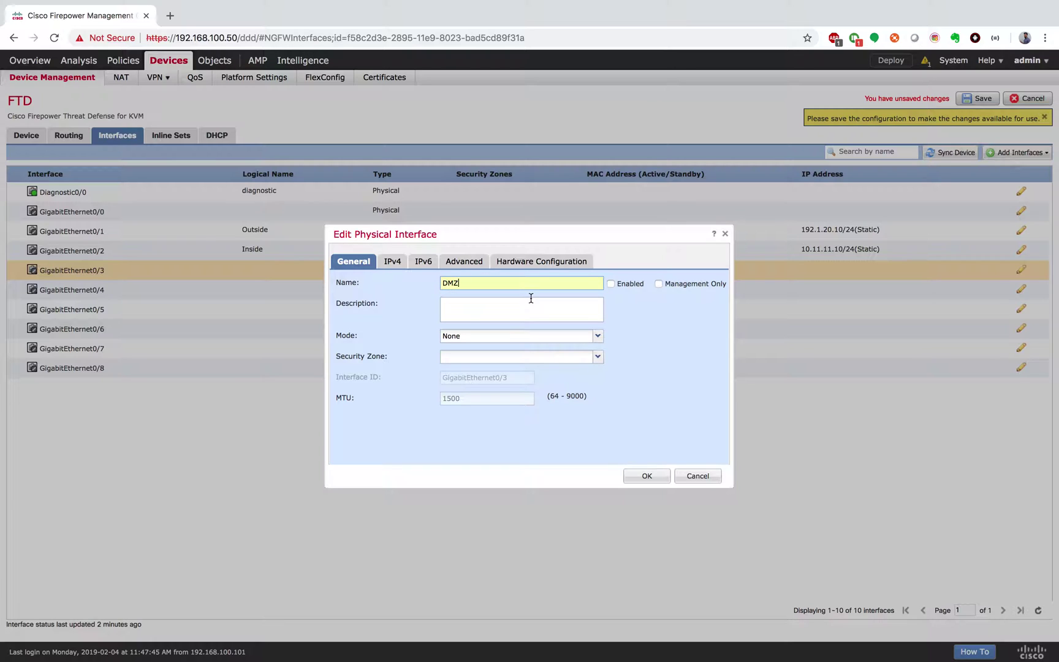
pyautogui.click(498, 358)
pyautogui.click(477, 384)
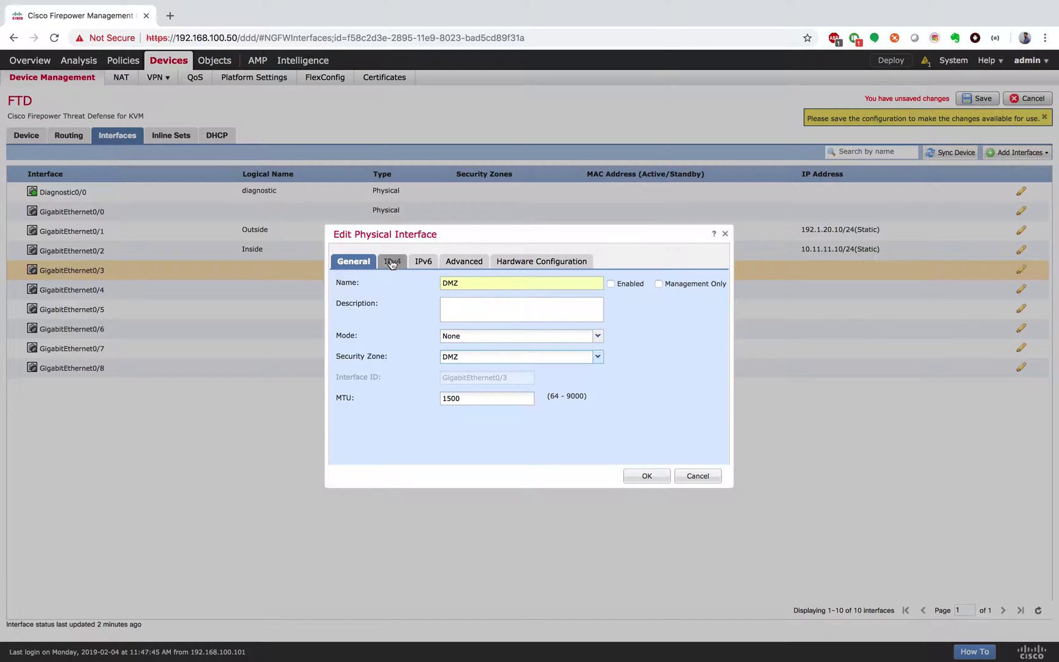
pyautogui.click(392, 263)
pyautogui.click(497, 300)
pyautogui.write('192.1.1')
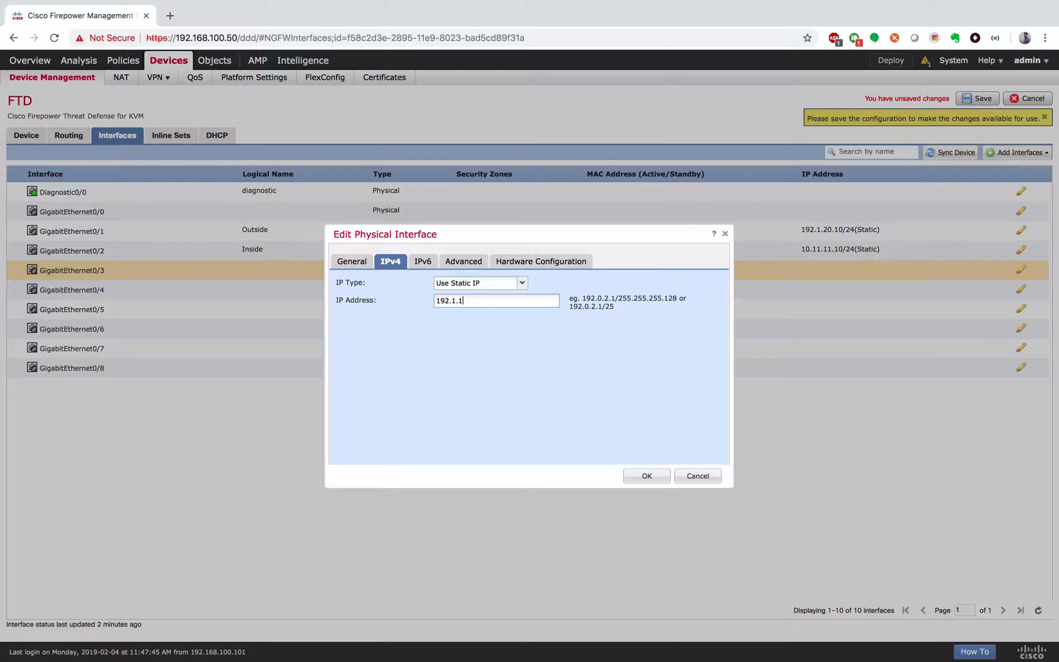
pyautogui.press('BackSpace')
pyautogui.press('BackSpace')
pyautogui.write('68.1.10/24')
pyautogui.click(647, 475)
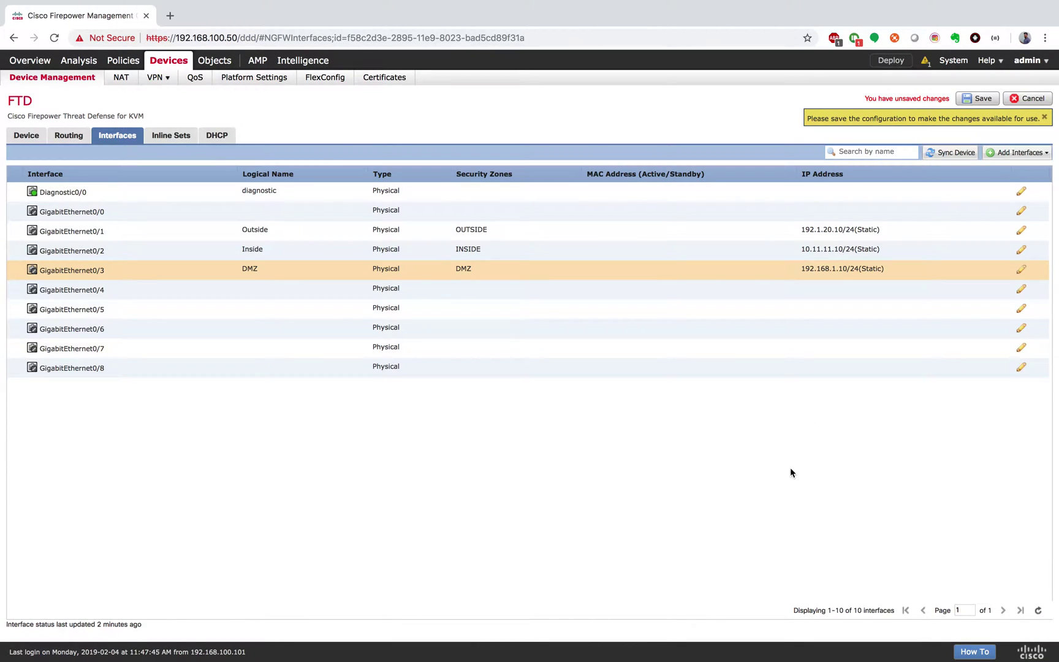
# Enable GigabitEthernet0/3 and save the device's interface changes
pyautogui.click(1021, 269)
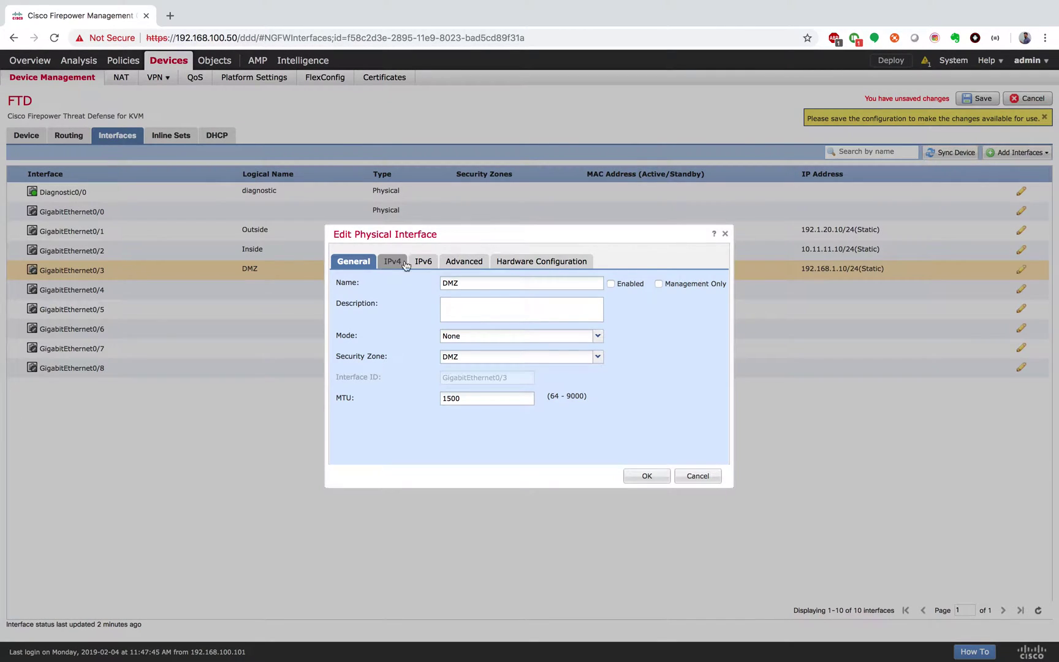
pyautogui.click(611, 284)
pyautogui.click(647, 477)
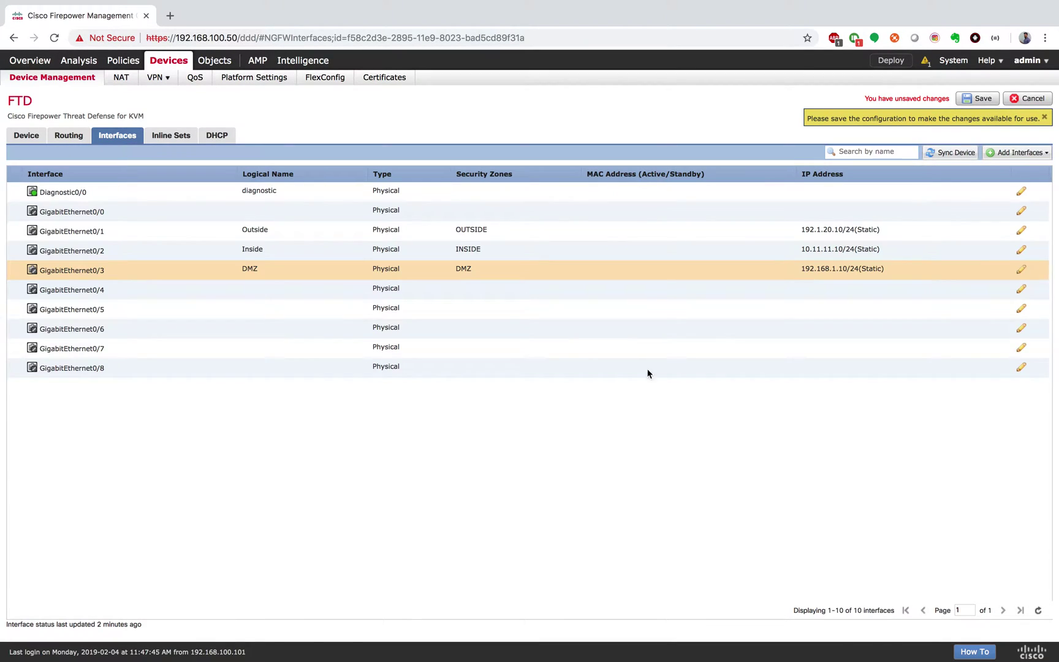
pyautogui.click(980, 100)
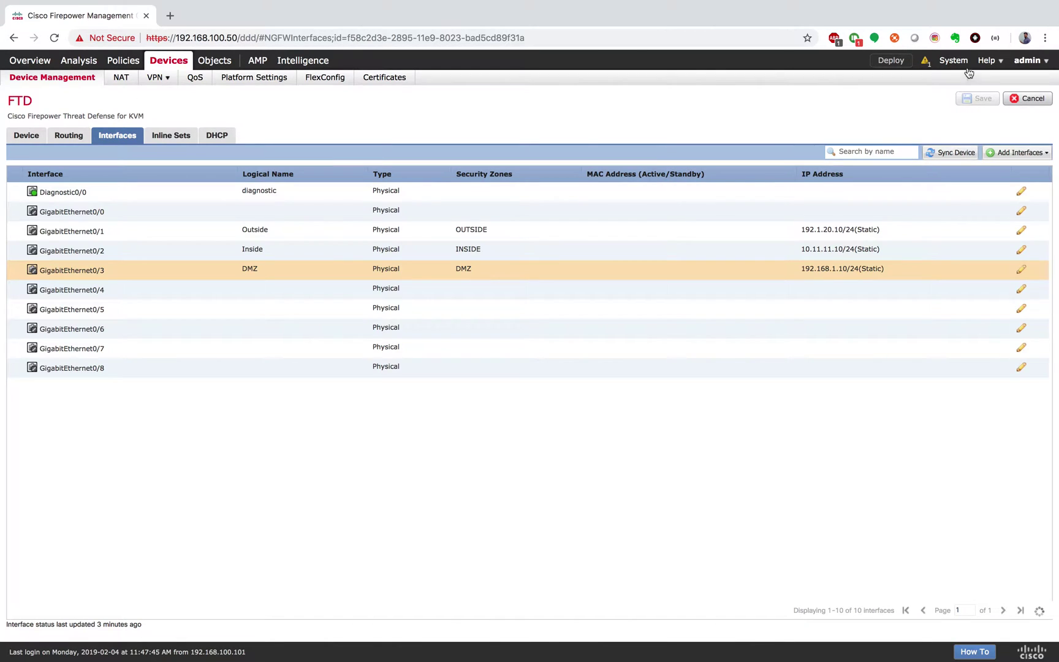
# Deploy the saved interface configuration to the ticked FTD device
pyautogui.click(890, 60)
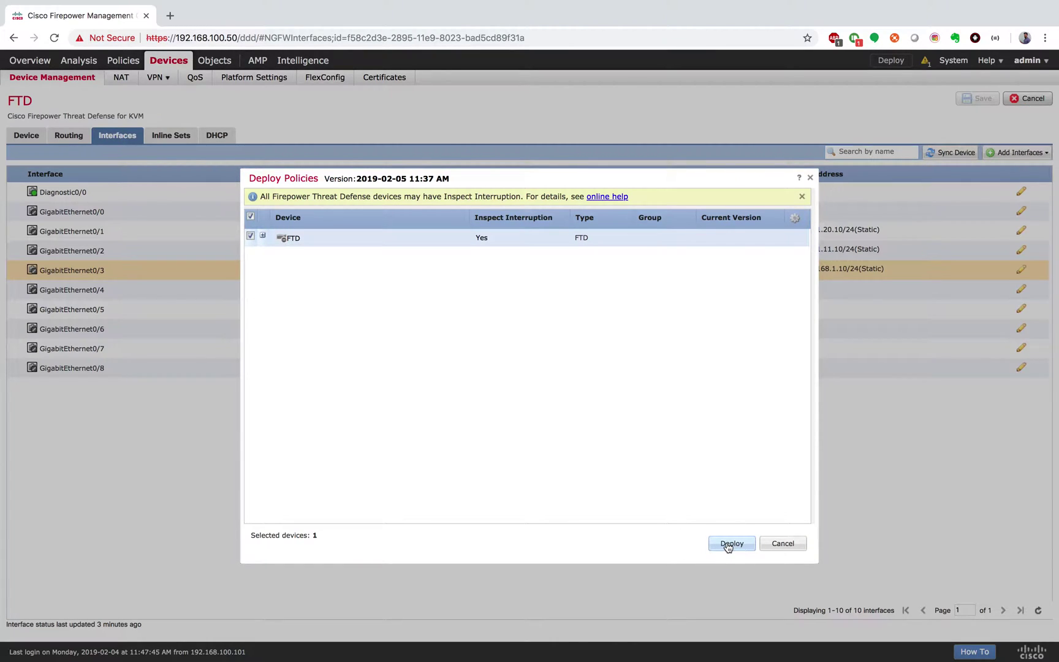
pyautogui.click(729, 544)
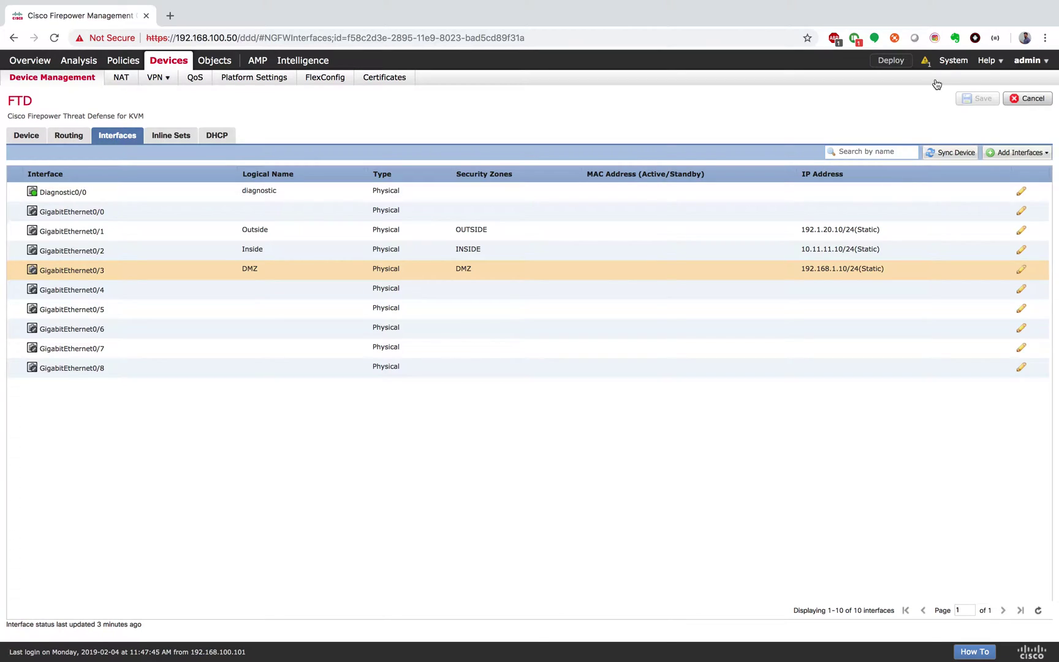
# Review the FTD deployment progress and recent tasks in Message Center, then move to GNS3
pyautogui.click(925, 61)
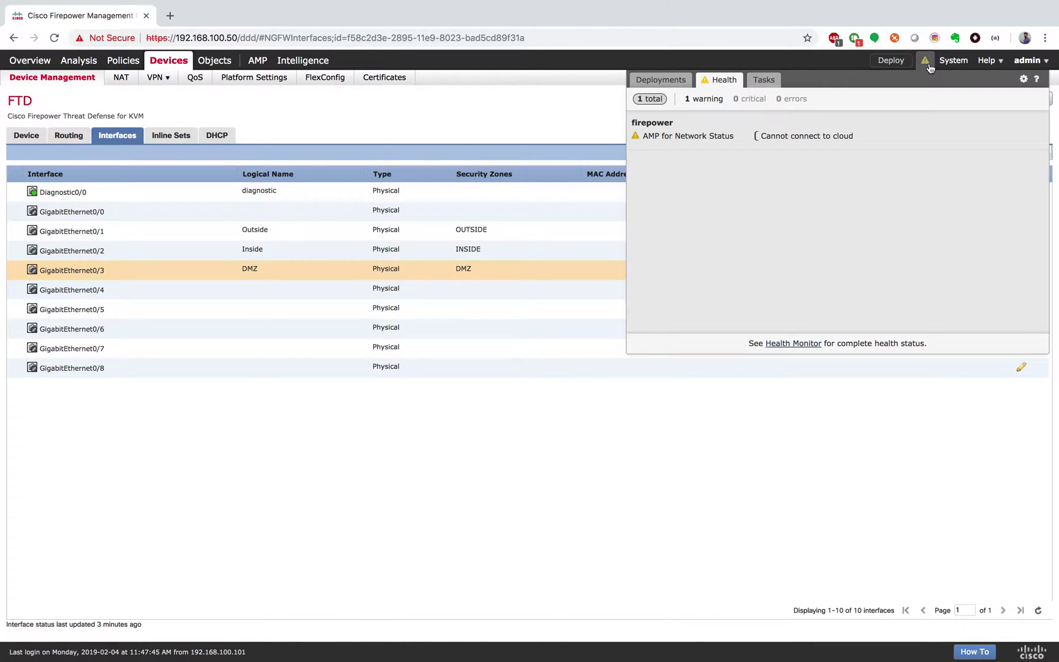
pyautogui.click(680, 83)
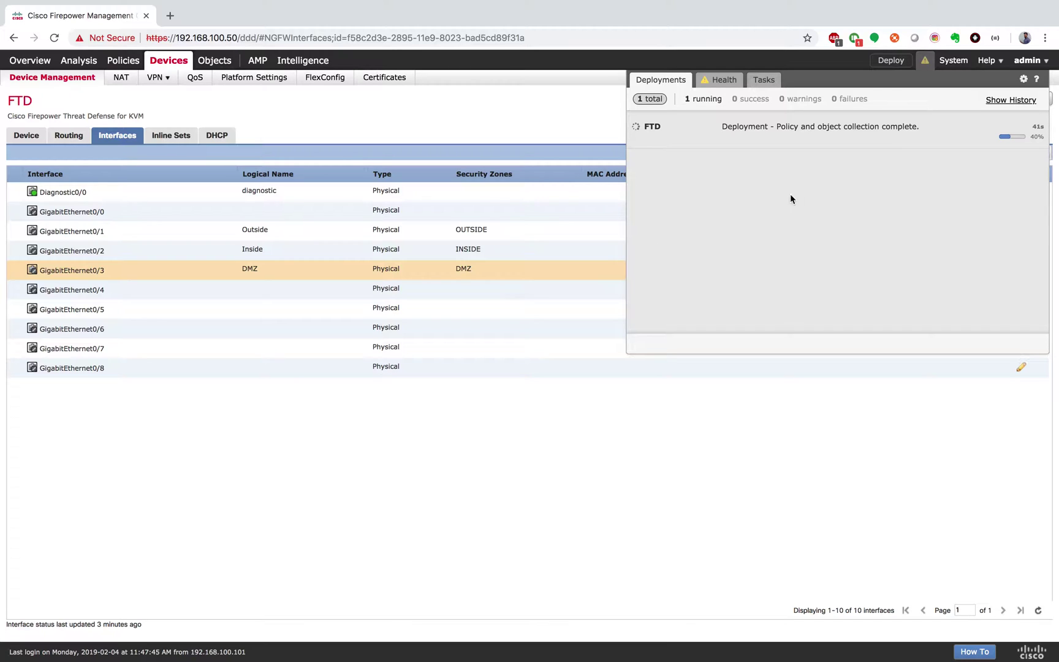
pyautogui.click(766, 80)
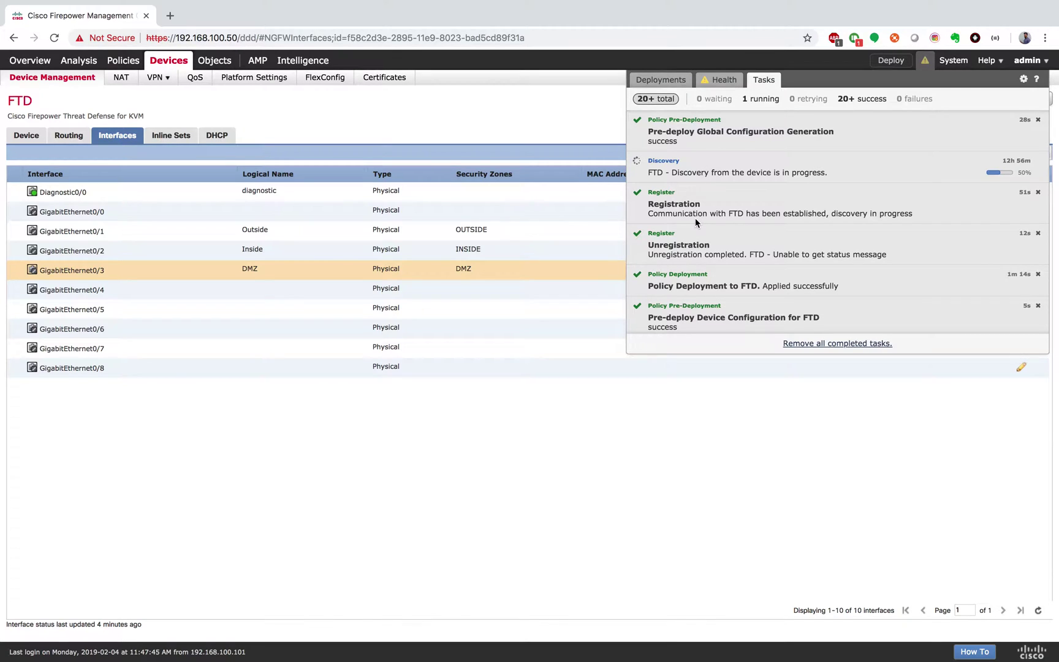
pyautogui.hotkey('ctrl', 'Right')
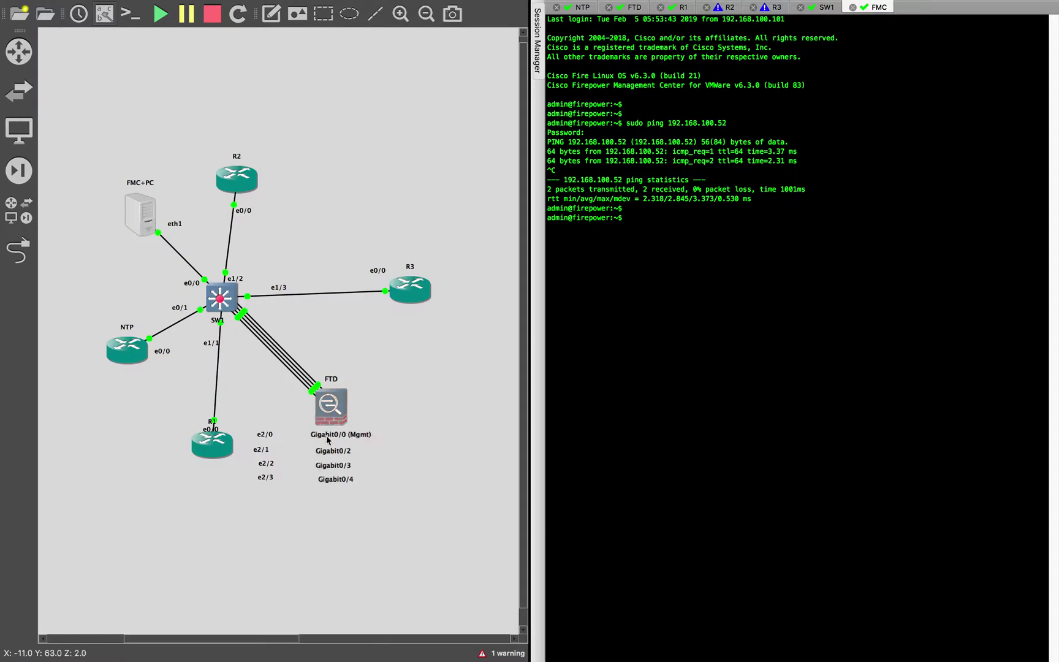
# Inspect the FTD's Gigabit0/3, Gigabit0/2 and Gigabit0/4 interface labels in the topology
pyautogui.click(338, 454)
pyautogui.click(339, 468)
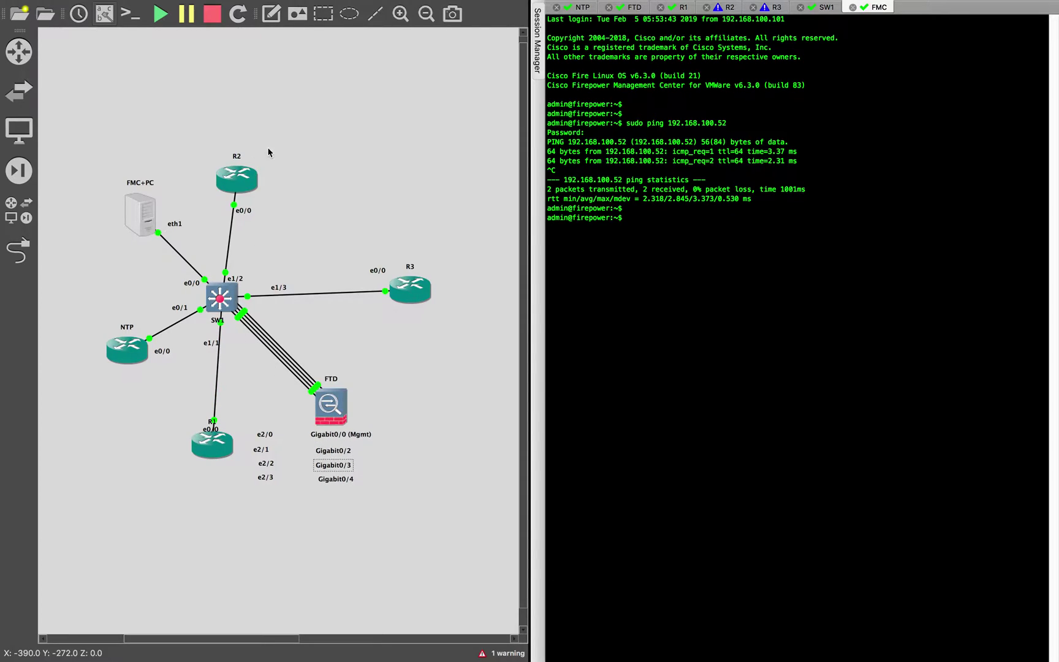
pyautogui.click(330, 452)
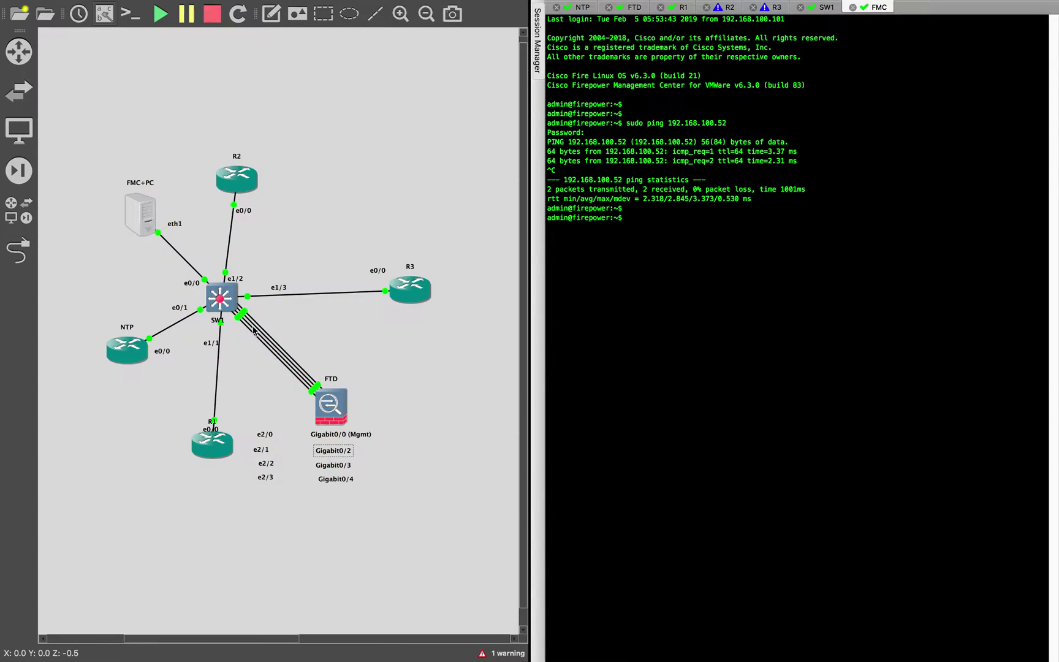
pyautogui.click(336, 480)
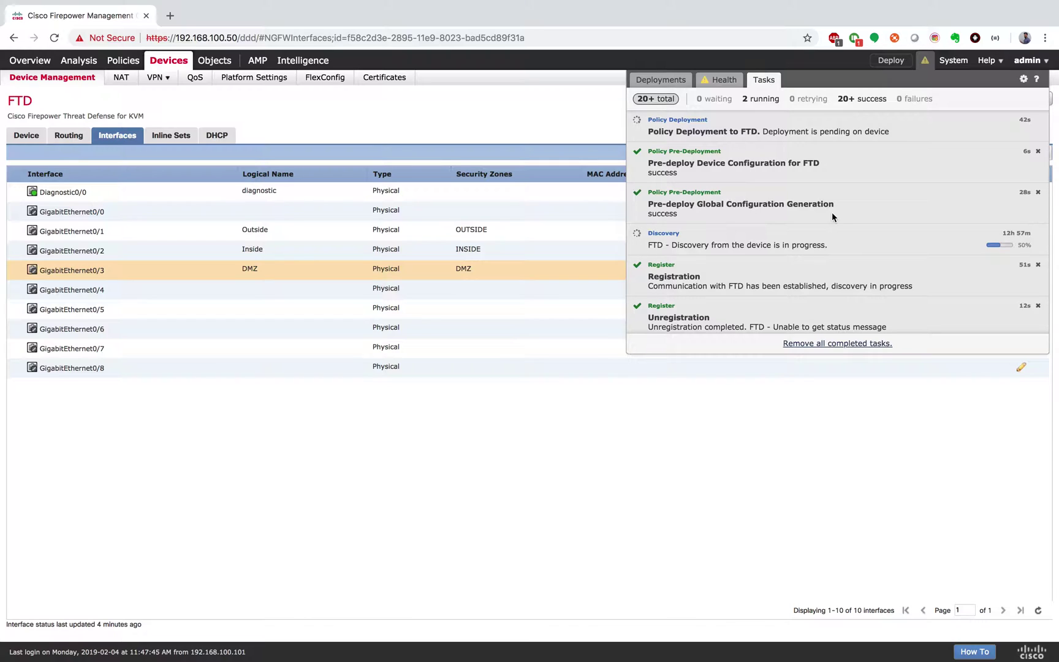
# Recheck the still-running deployment in Message Center, then go to Policies > Access Control
pyautogui.click(697, 459)
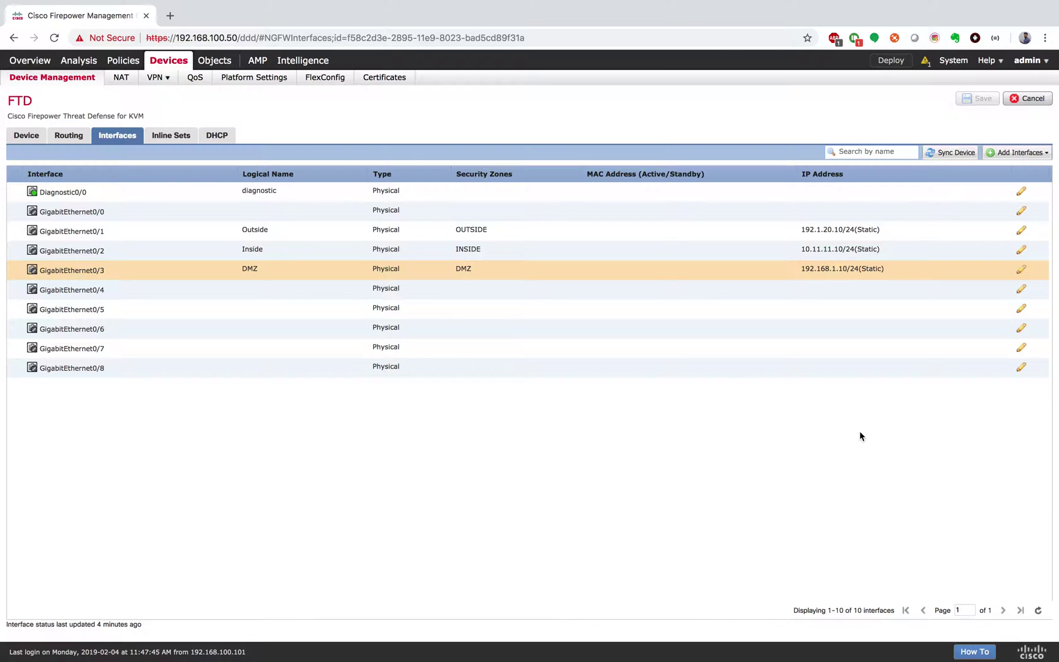
pyautogui.click(925, 71)
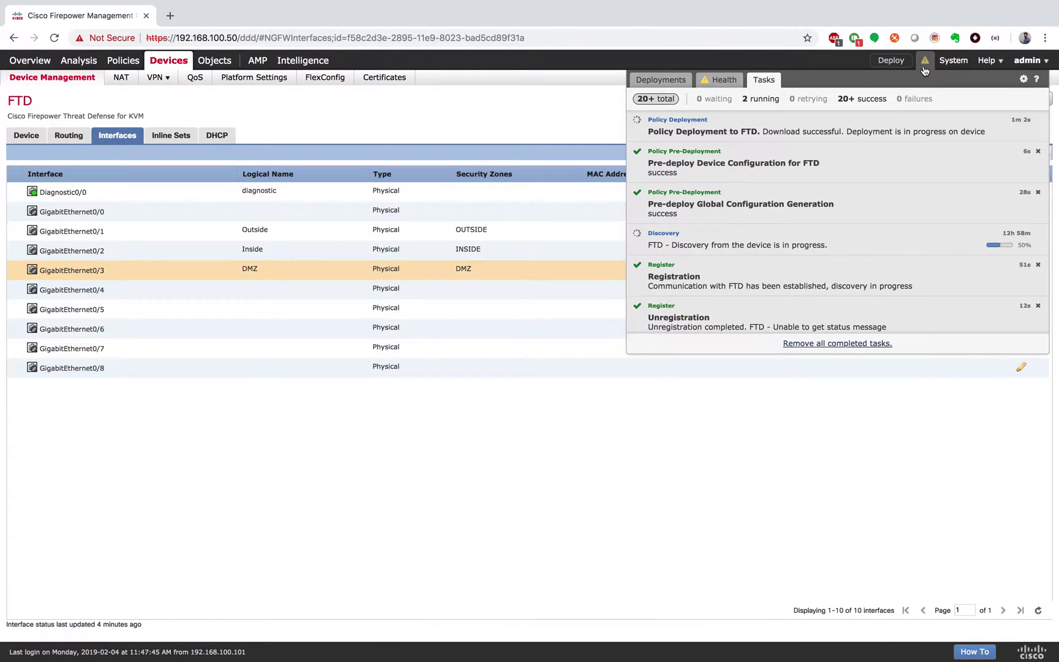
pyautogui.click(581, 107)
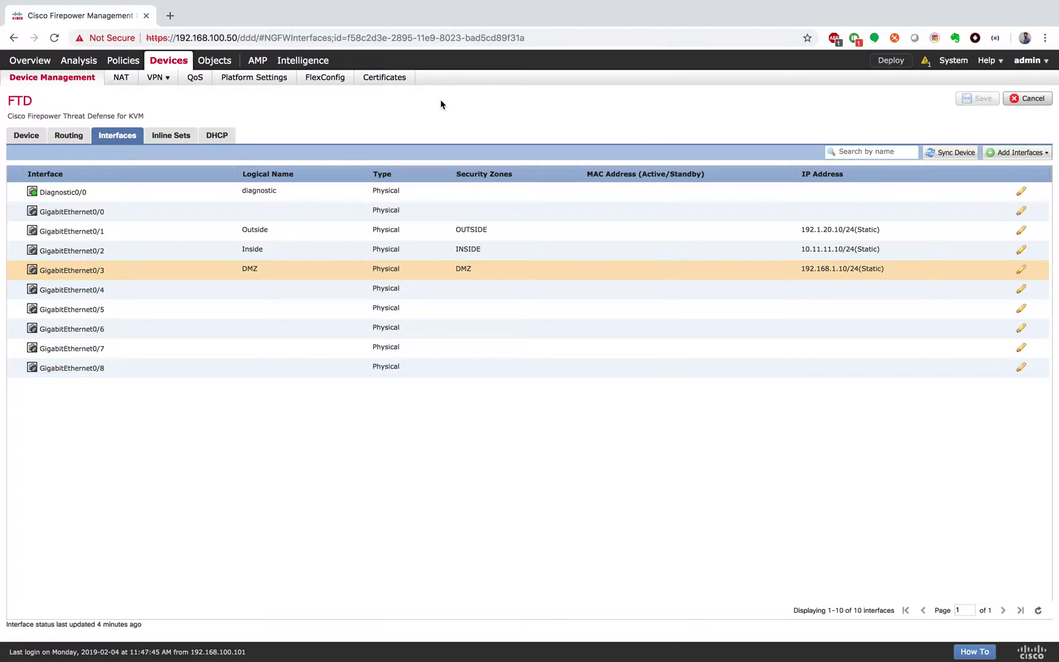
pyautogui.hotkey('ctrl', 'Right')
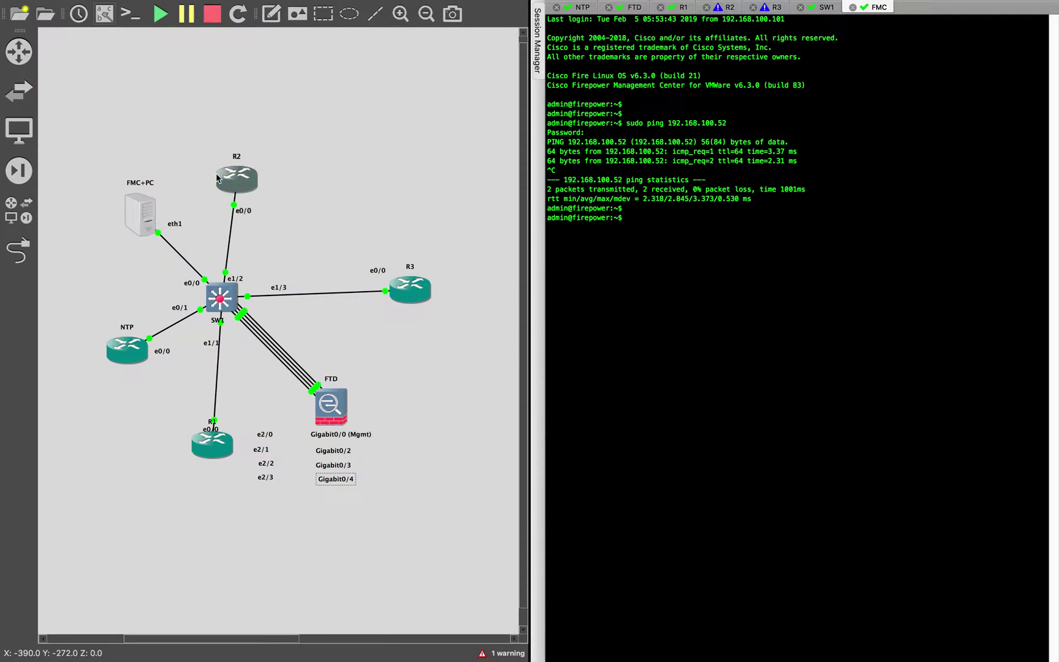
pyautogui.hotkey('ctrl', 'Left')
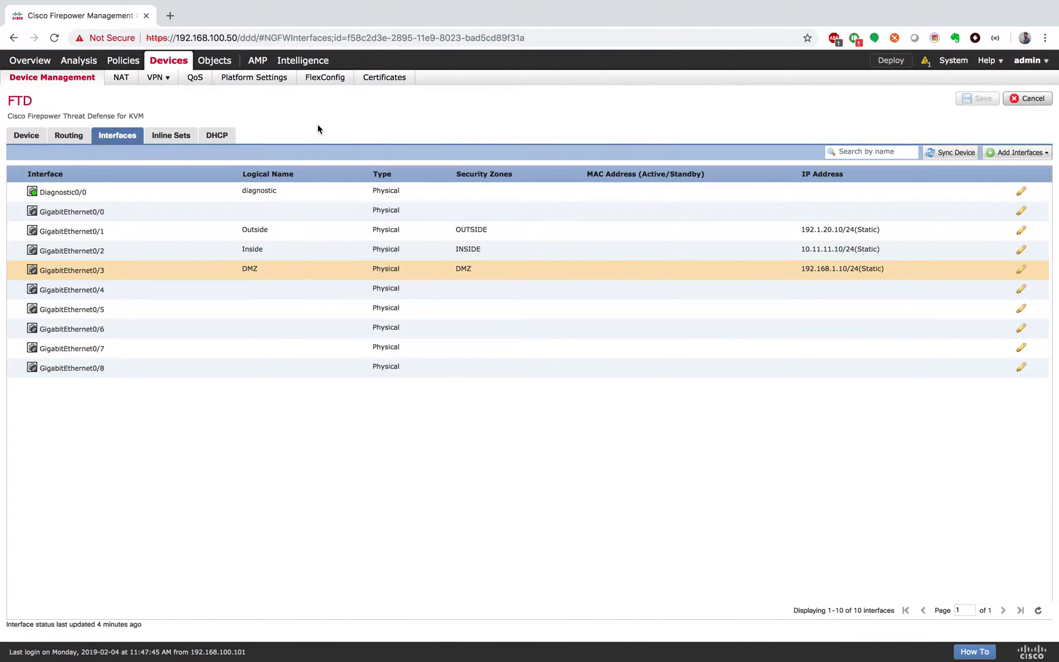
pyautogui.click(126, 61)
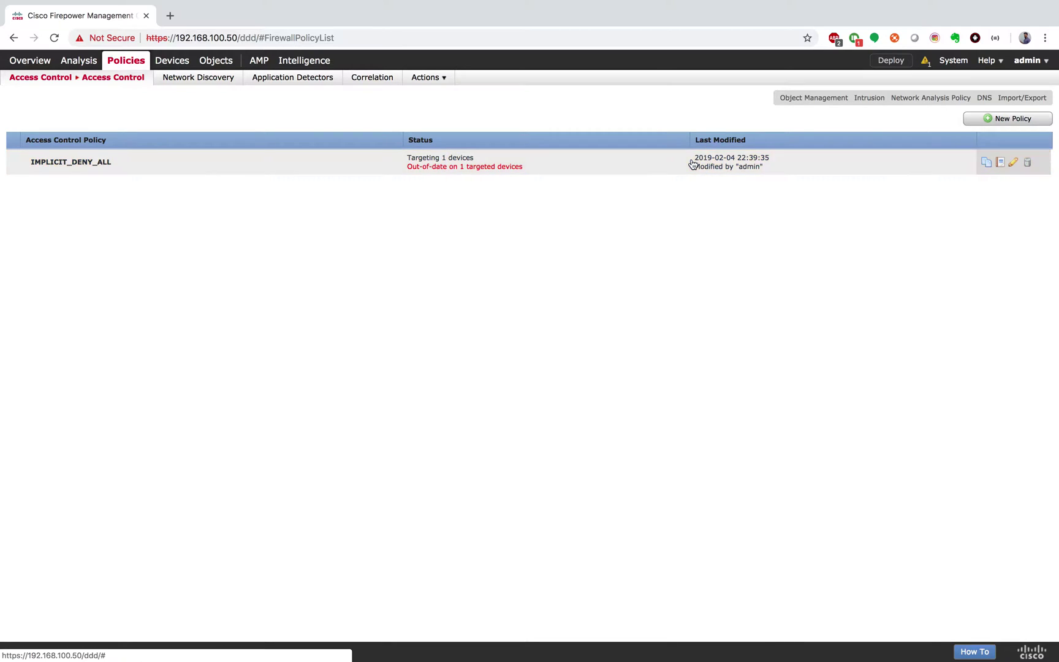
# Open the empty IMPLICIT_DENY_ALL policy for editing and check the deployment task progress
pyautogui.click(1014, 163)
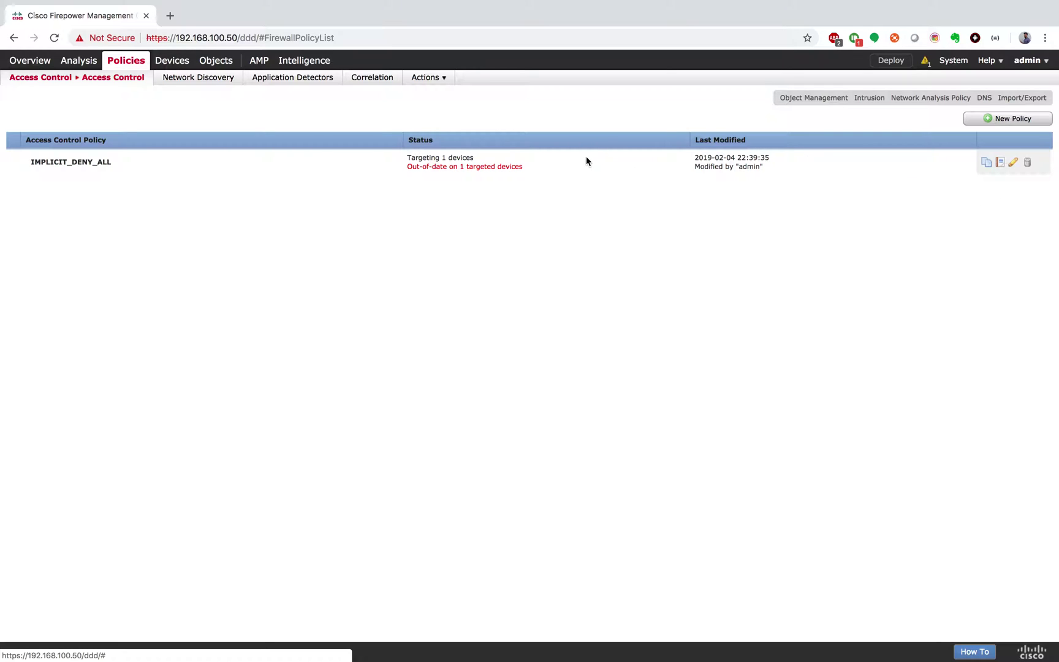
pyautogui.click(1012, 163)
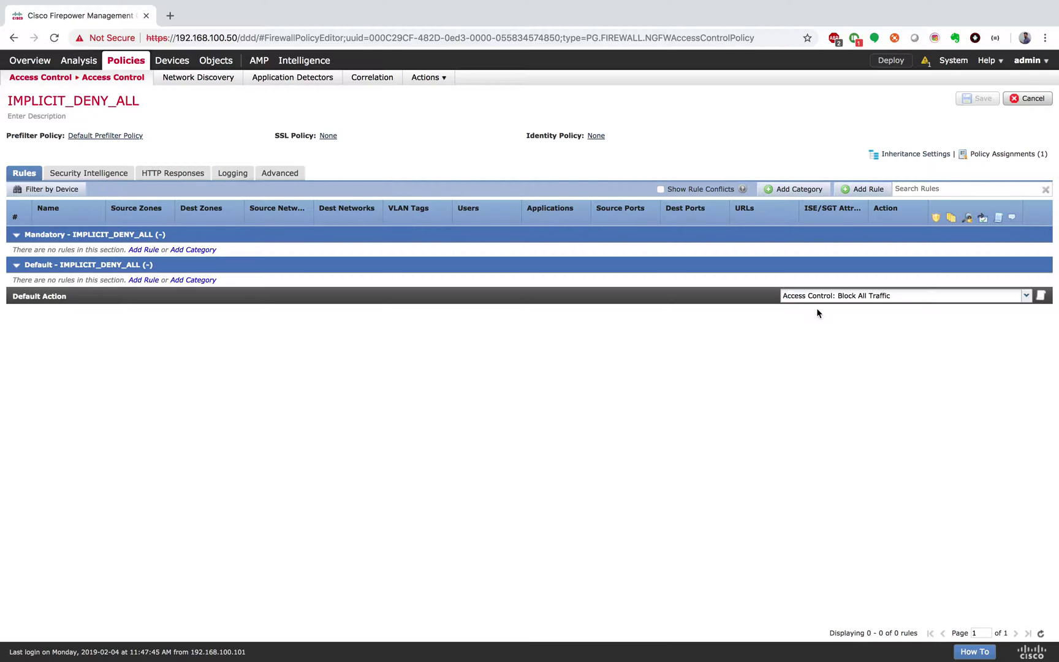
pyautogui.click(921, 64)
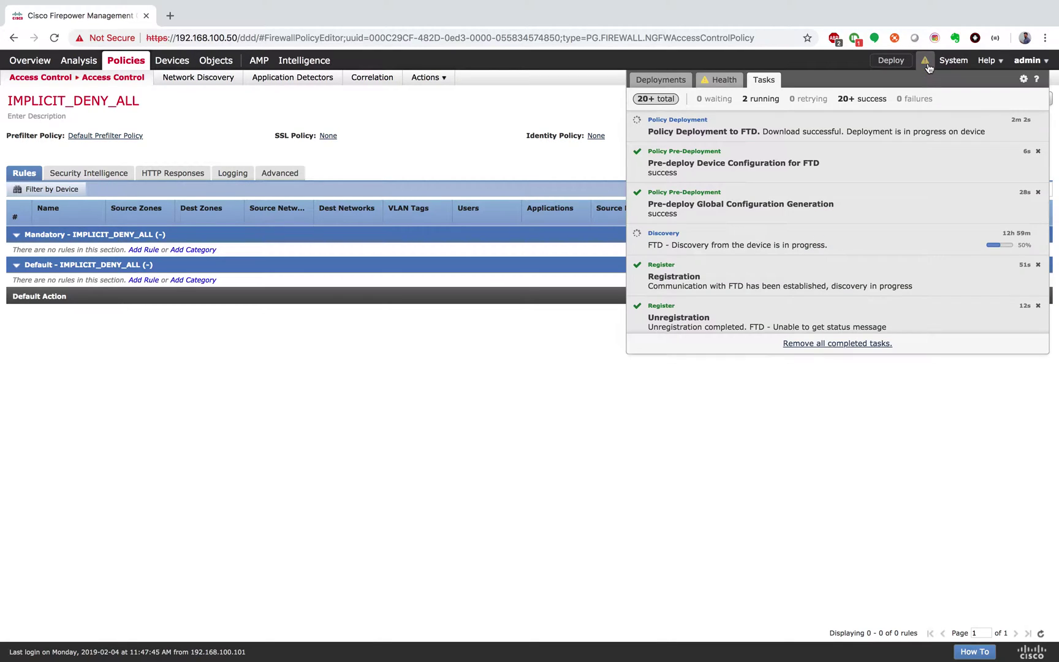
pyautogui.click(596, 113)
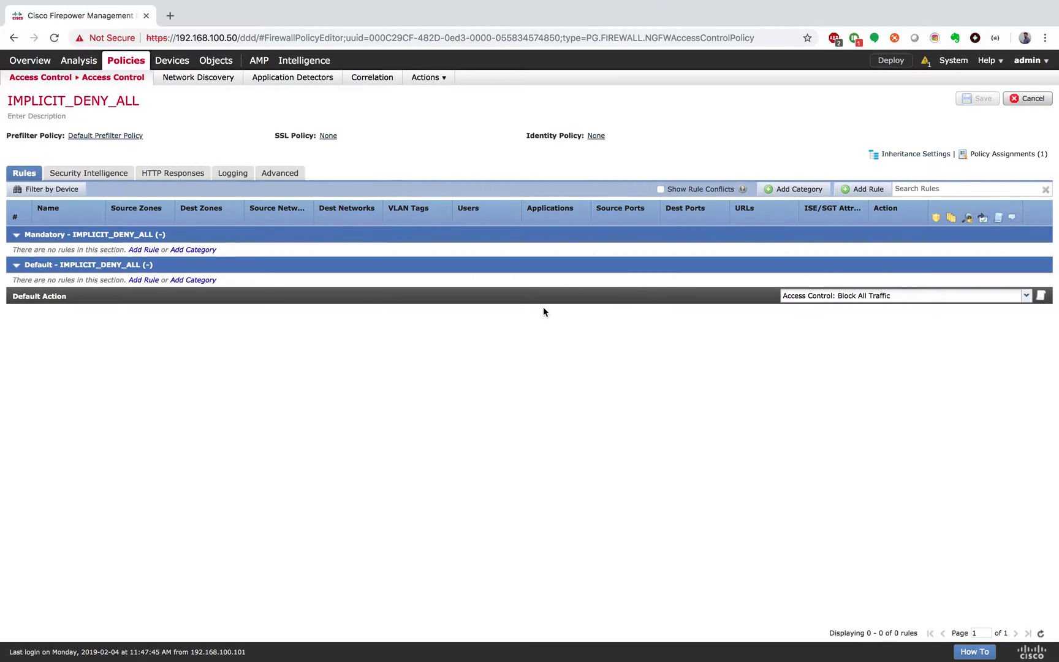
# Draft rule IN-2-OUT with source zone INSIDE and destination zone OUTSIDE
pyautogui.click(869, 190)
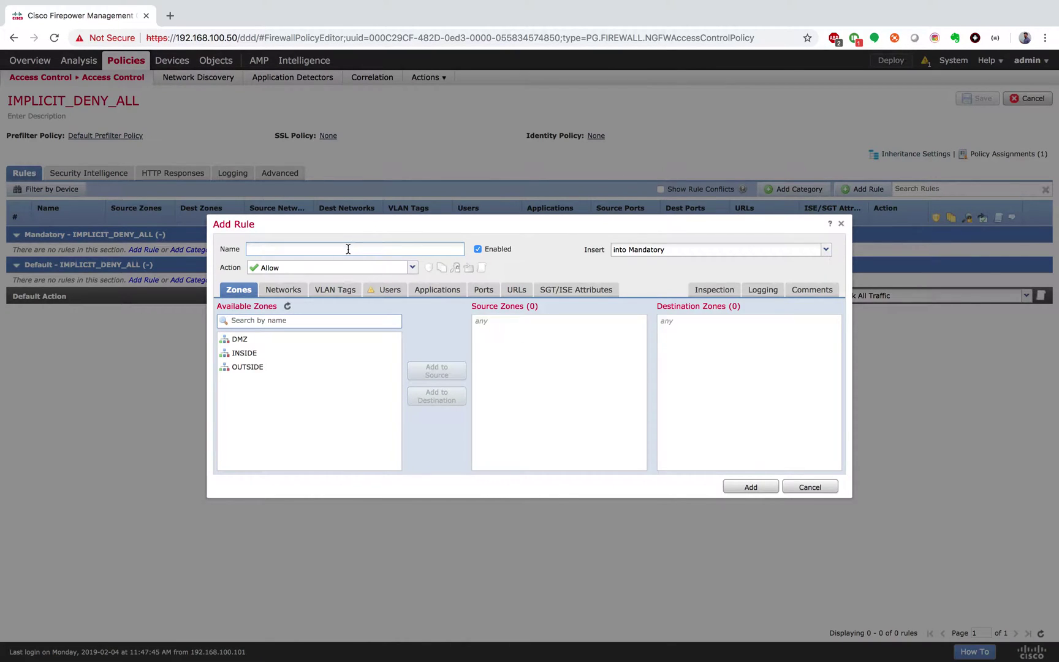
pyautogui.write('R1')
pyautogui.press('BackSpace')
pyautogui.press('BackSpace')
pyautogui.write('IN-2-OUT')
pyautogui.click(244, 353)
pyautogui.click(436, 371)
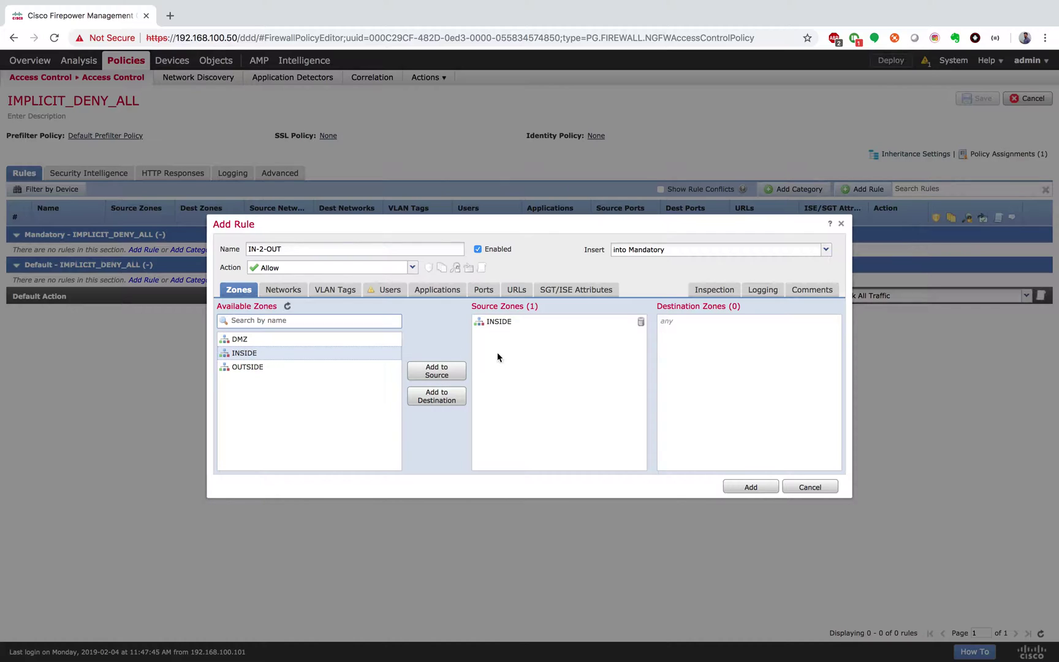
pyautogui.click(285, 369)
pyautogui.click(436, 398)
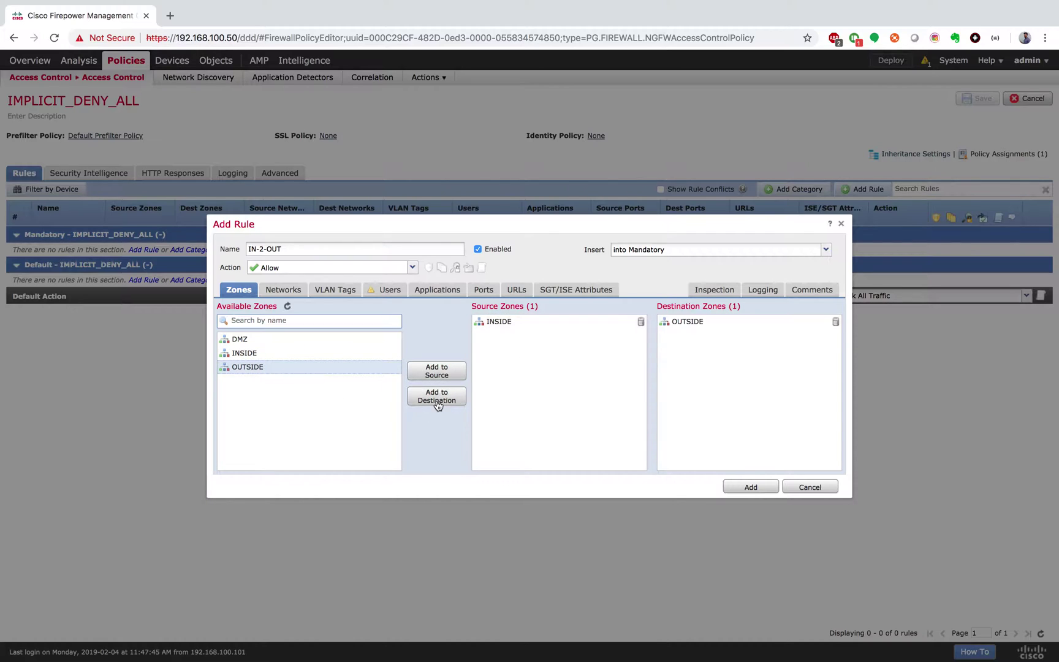
pyautogui.click(284, 288)
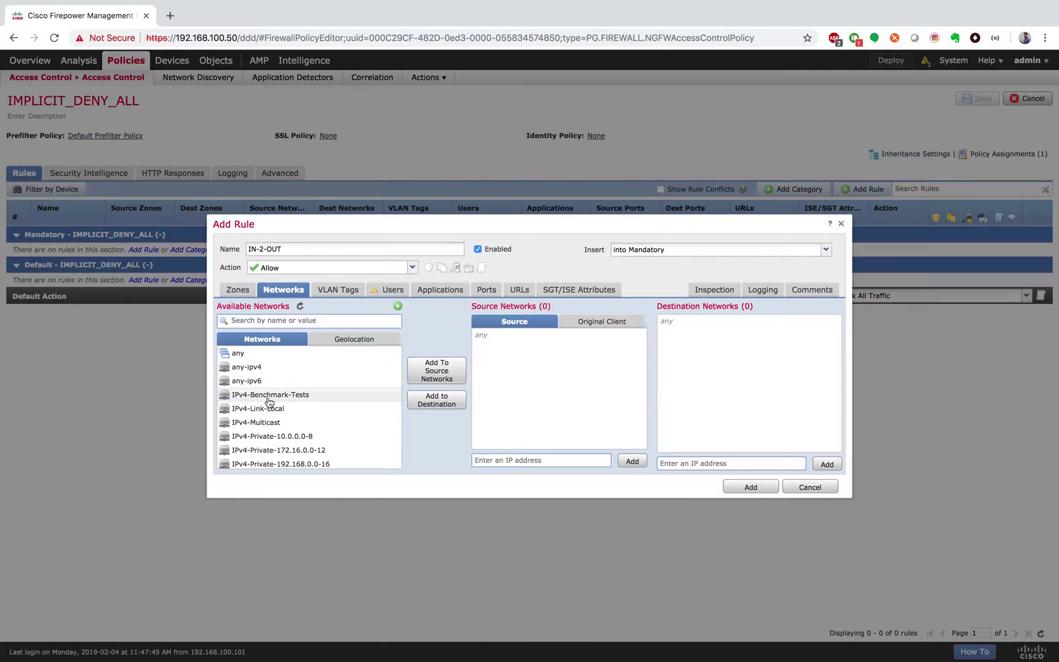
# Cancel a new network object, then add NET-10.11.11.0 to the rule's source networks
pyautogui.scroll(-3, 268, 401)
pyautogui.scroll(-3, 268, 401)
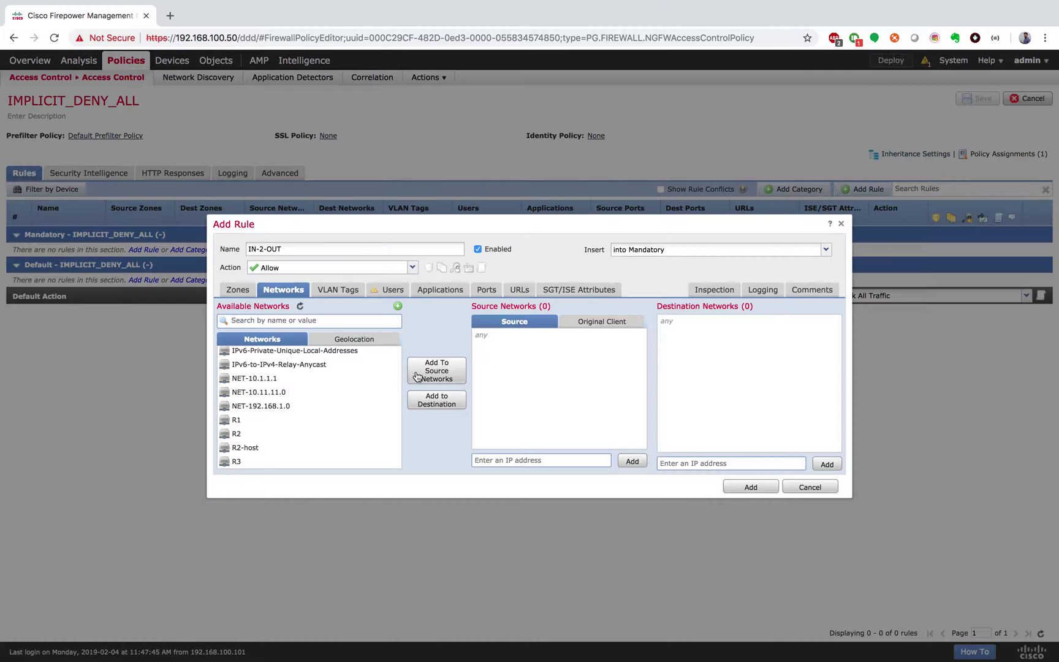
pyautogui.click(398, 306)
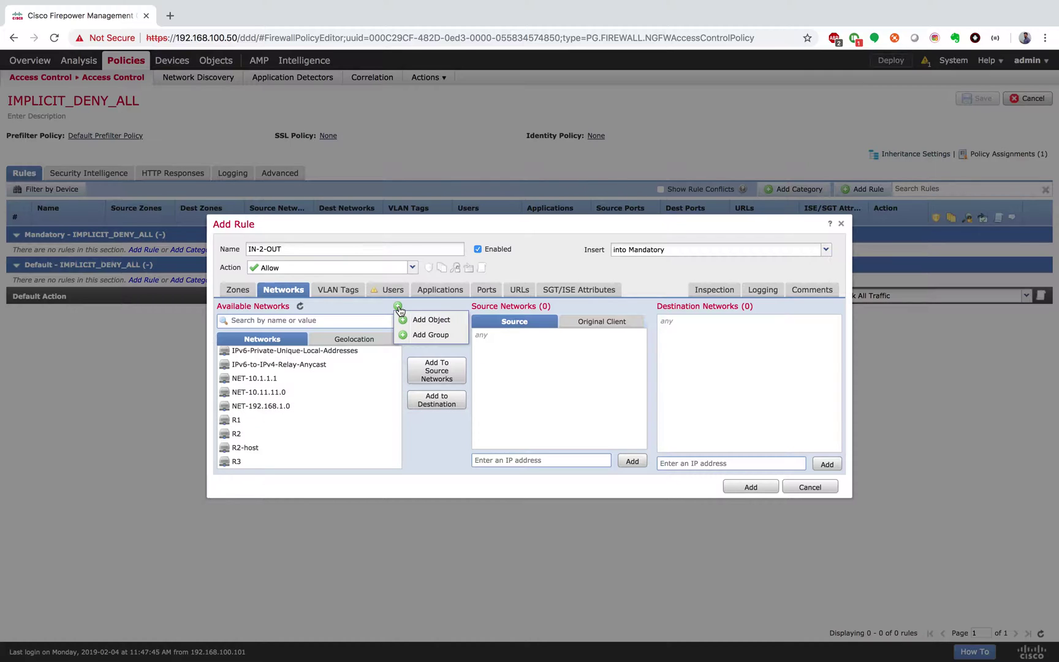
pyautogui.click(427, 322)
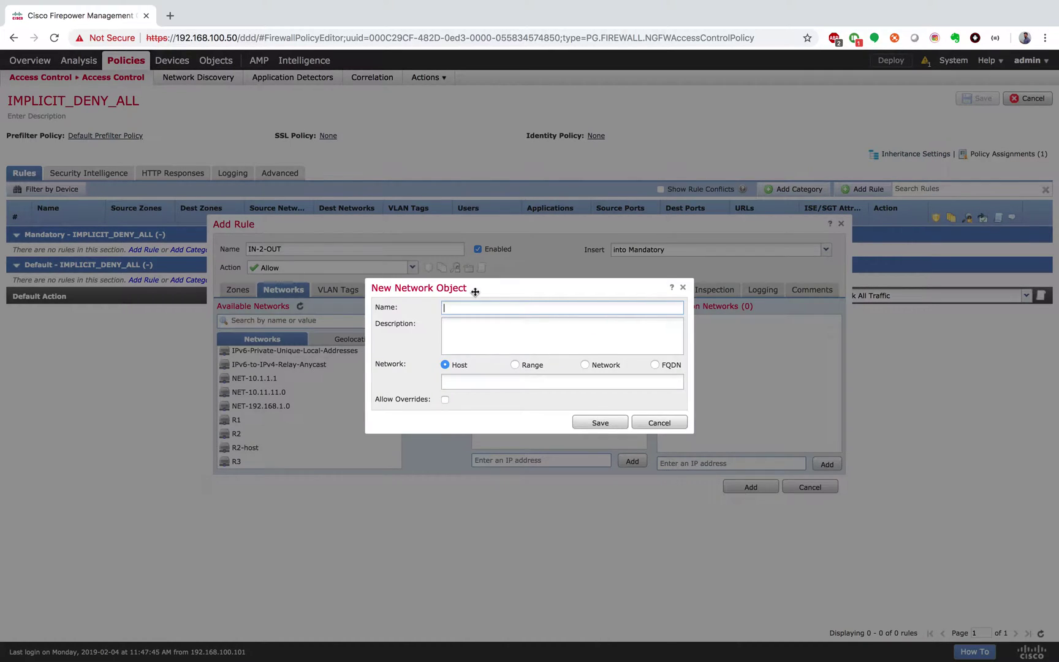
pyautogui.click(586, 366)
pyautogui.click(445, 365)
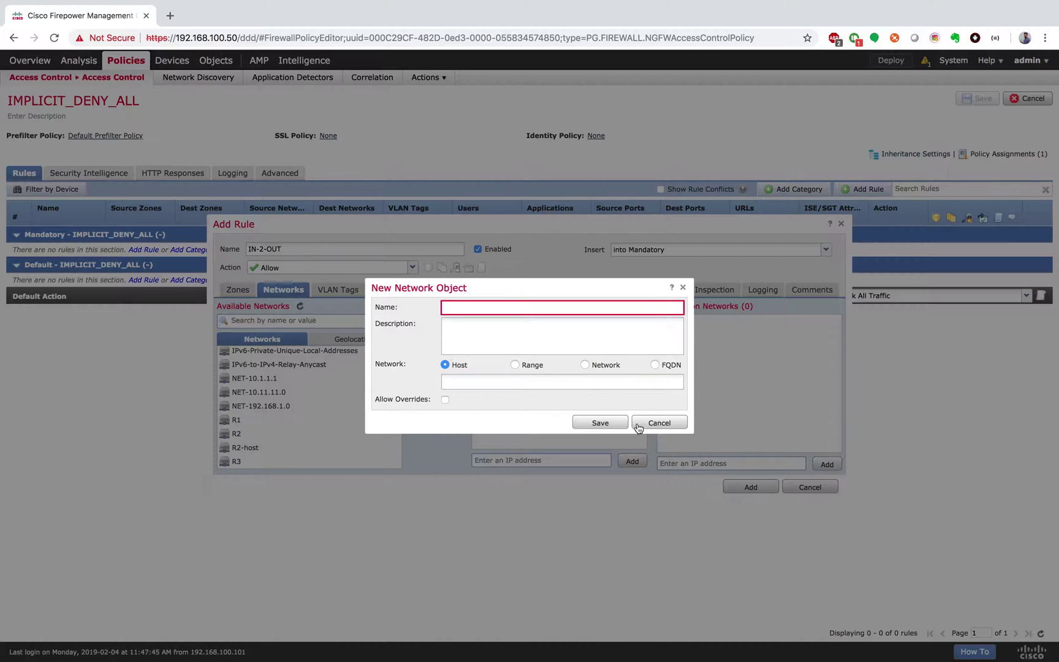
pyautogui.click(670, 423)
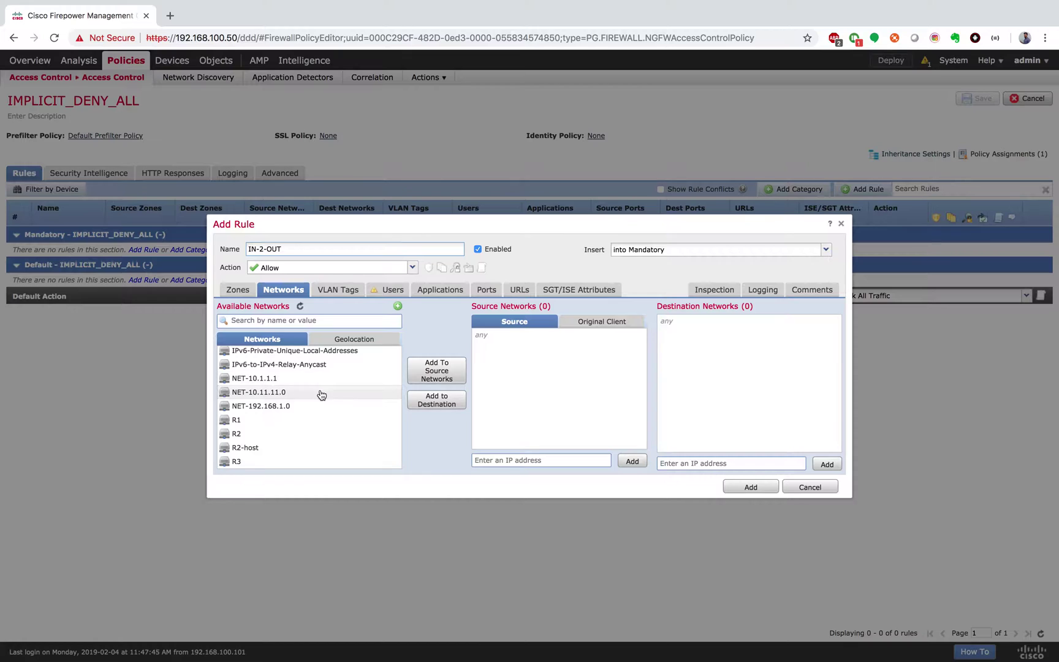
pyautogui.click(330, 391)
pyautogui.click(431, 380)
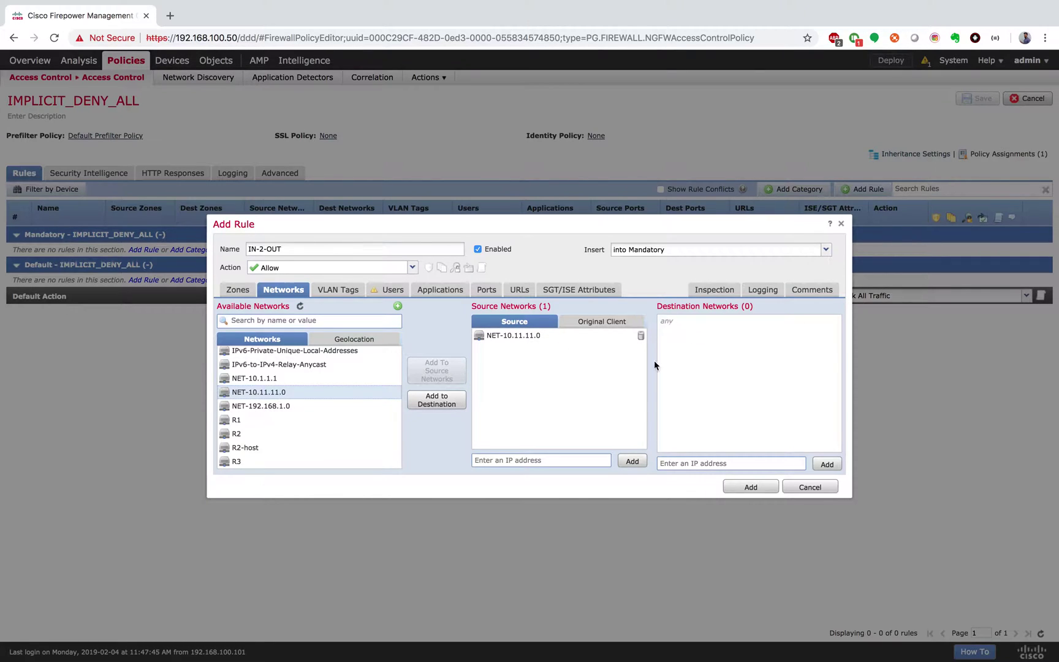
# Review the VLAN Tags, Users and Applications tabs, searching applications for 'facebook'
pyautogui.click(351, 292)
pyautogui.click(397, 292)
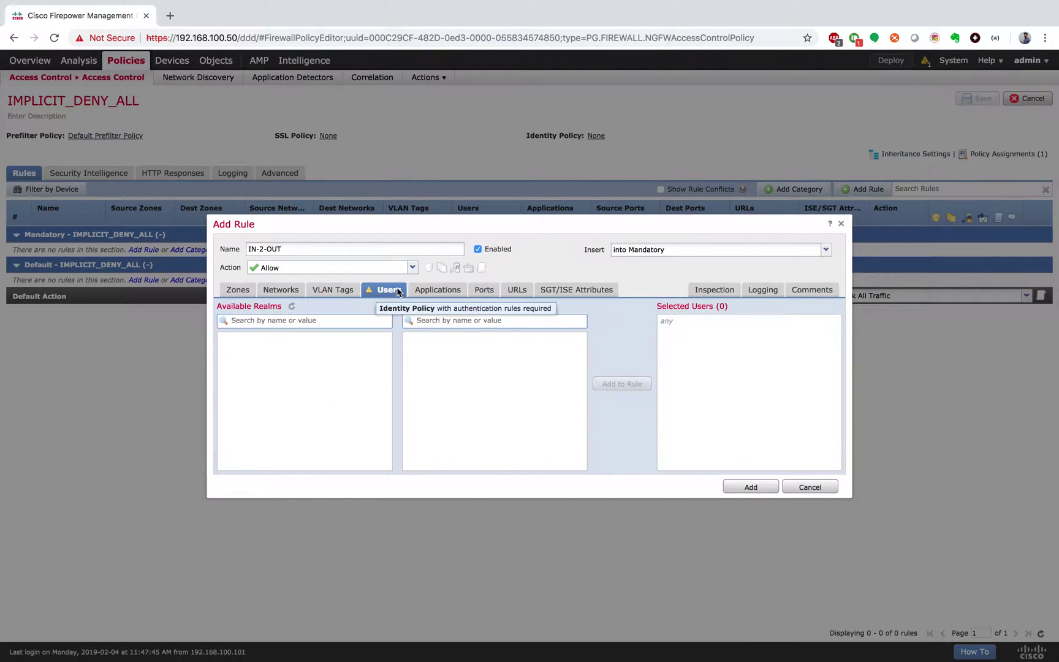
pyautogui.click(444, 291)
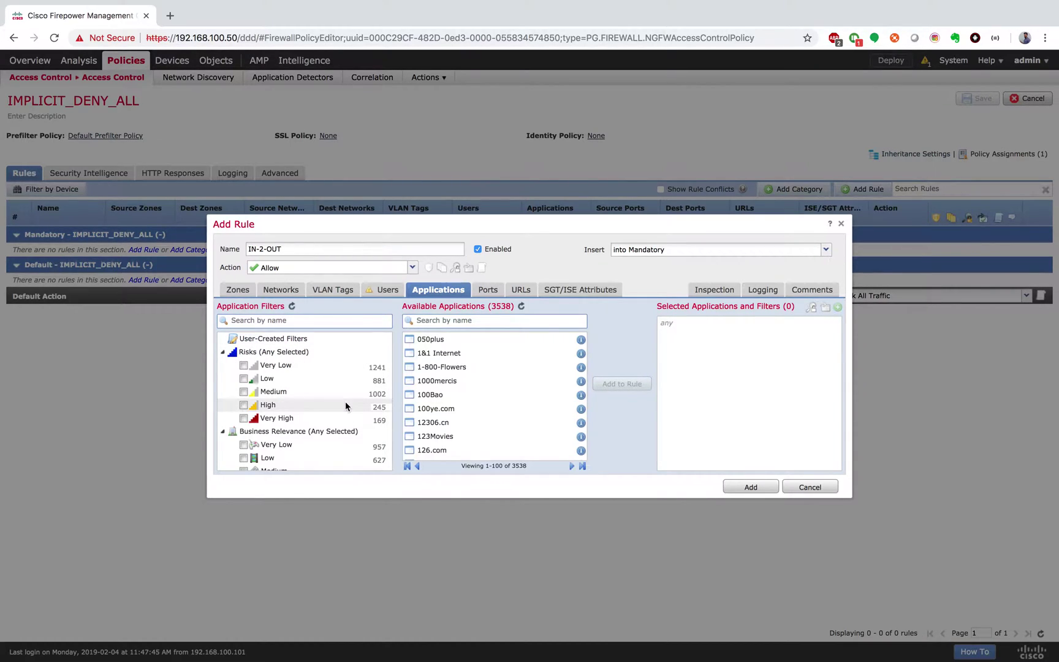
pyautogui.scroll(-5, 345, 405)
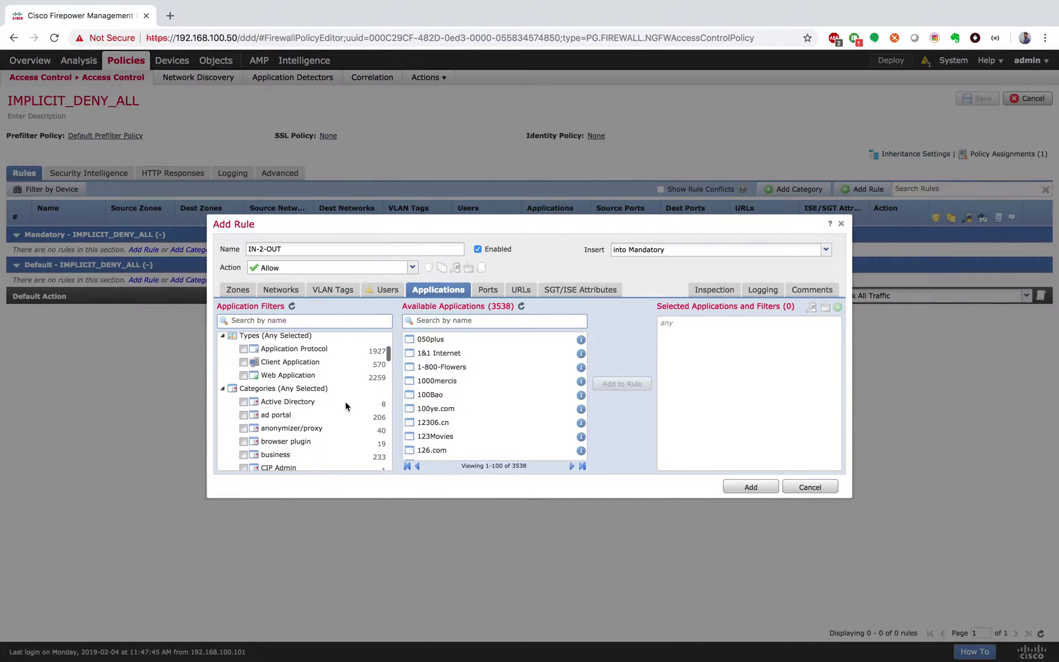
pyautogui.scroll(-3, 345, 405)
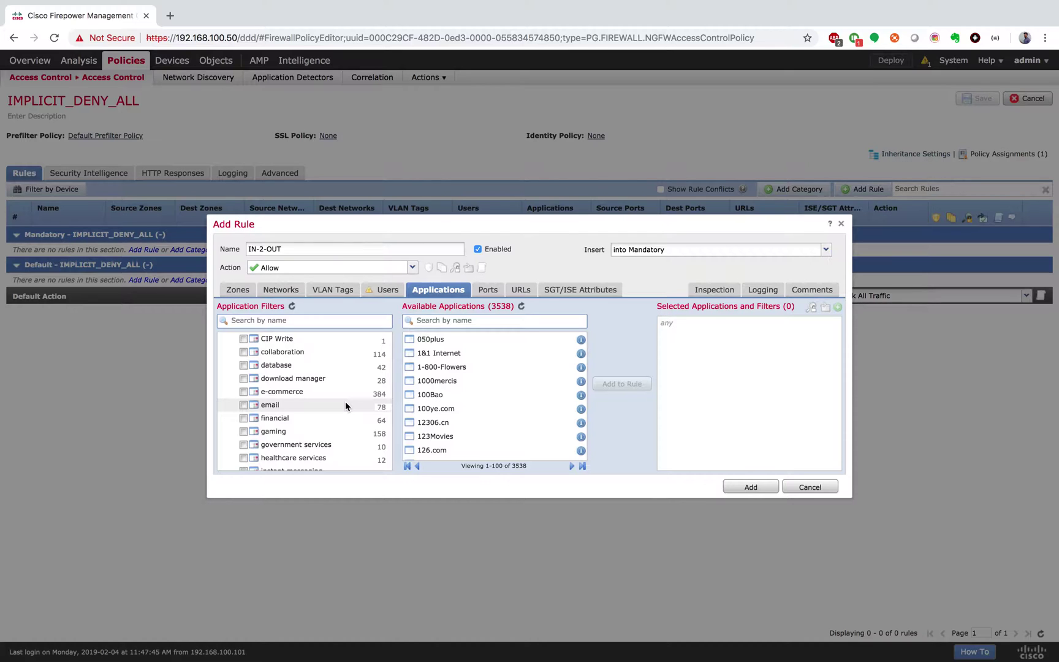
pyautogui.scroll(-10, 345, 406)
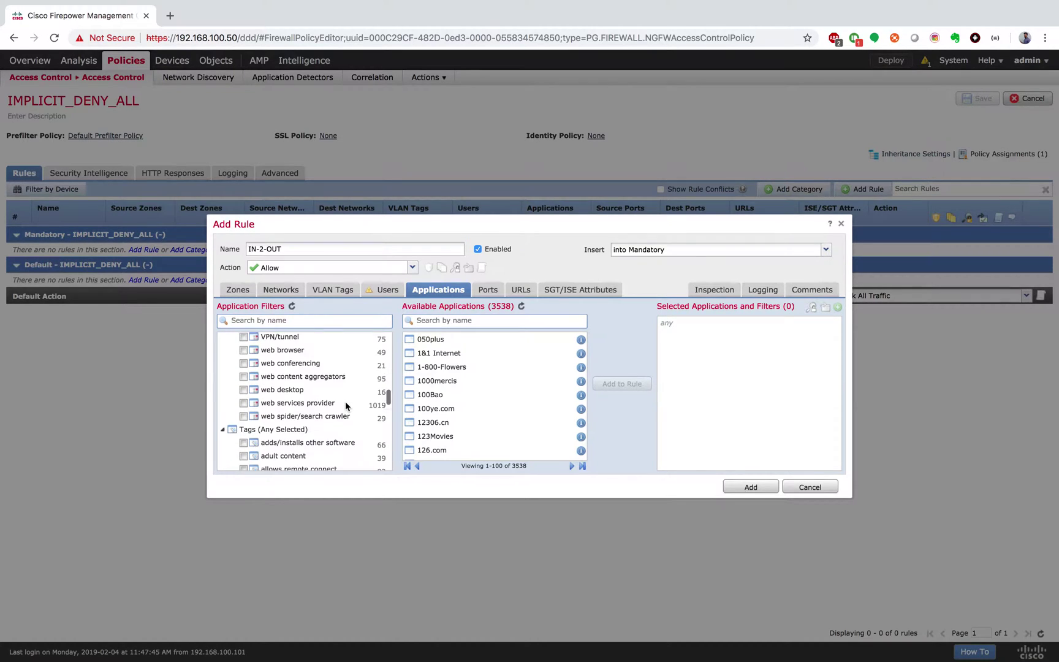
pyautogui.scroll(10, 341, 393)
pyautogui.click(338, 321)
pyautogui.write('facebook')
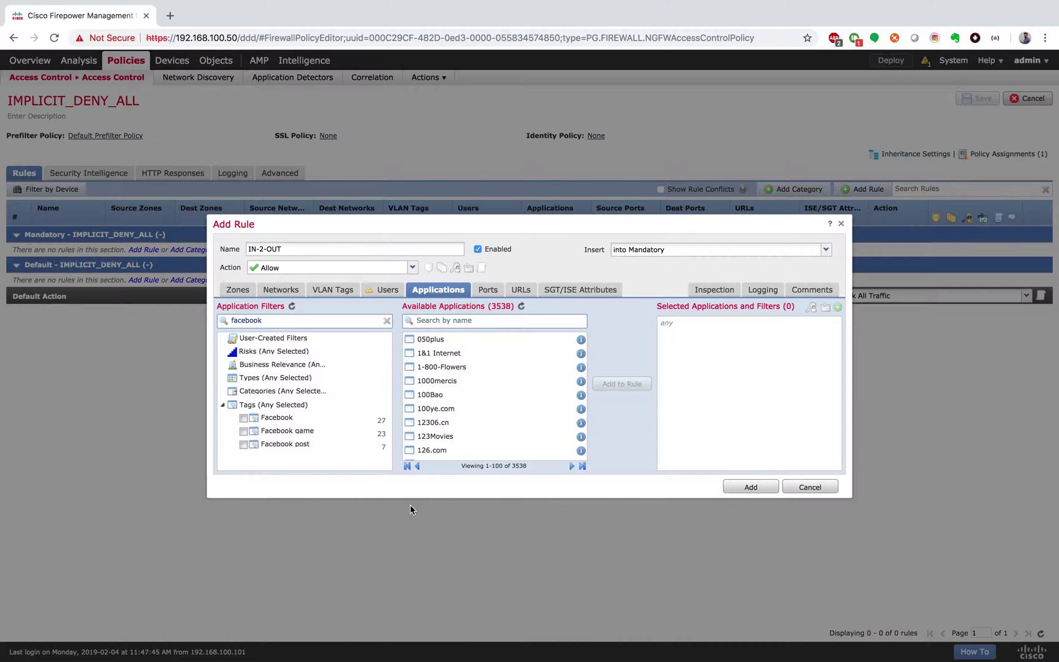
# Recheck ports and zones, then add IN-2-OUT to the policy's Mandatory section
pyautogui.click(495, 295)
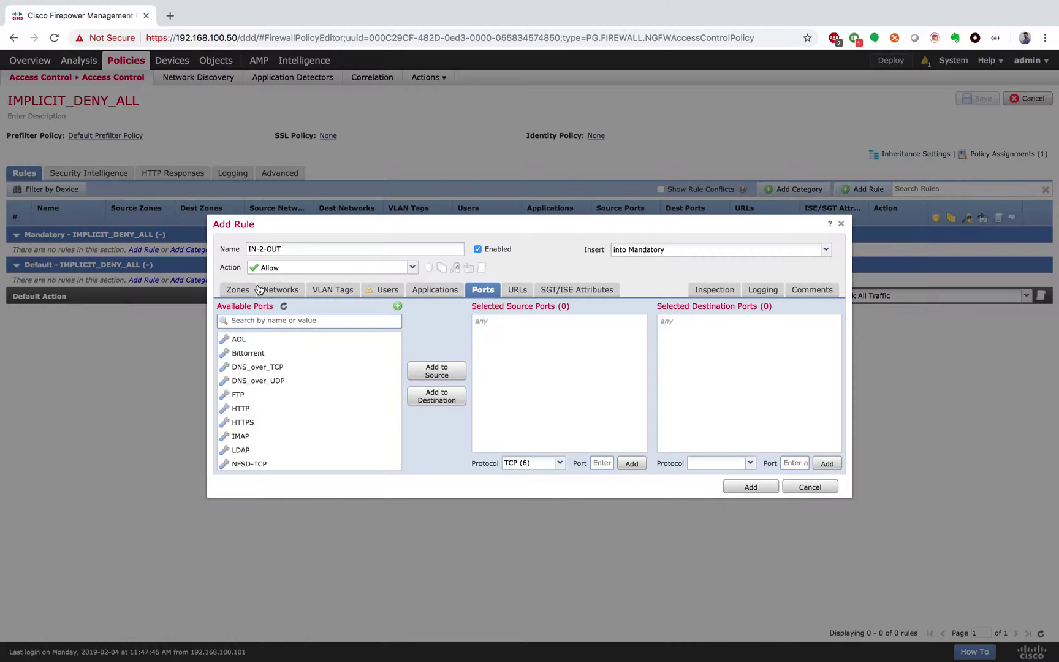
pyautogui.click(239, 290)
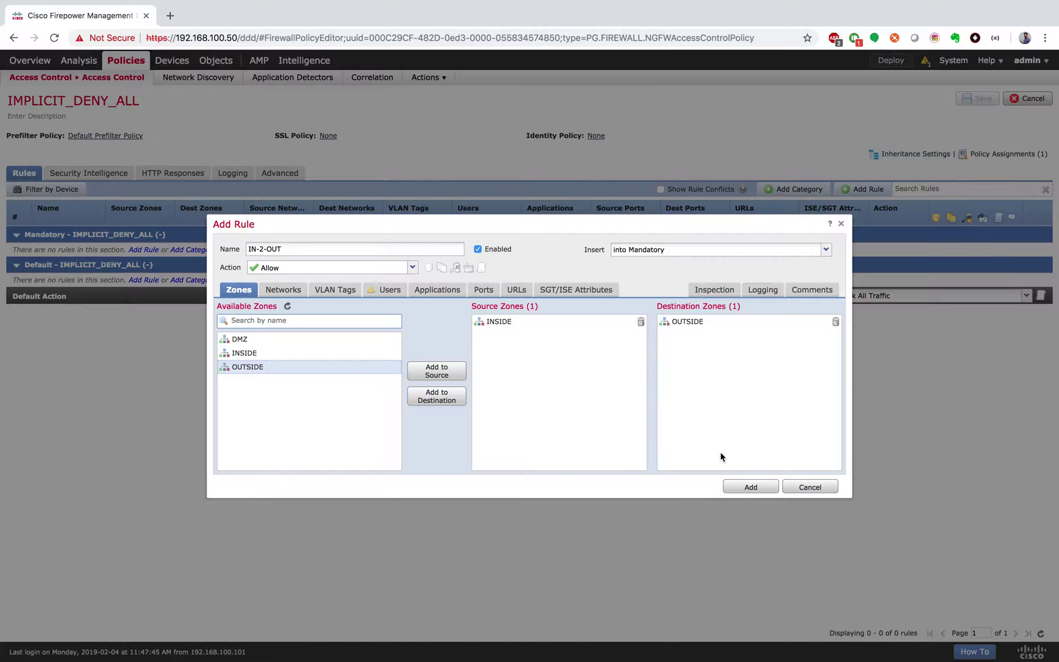
pyautogui.click(748, 487)
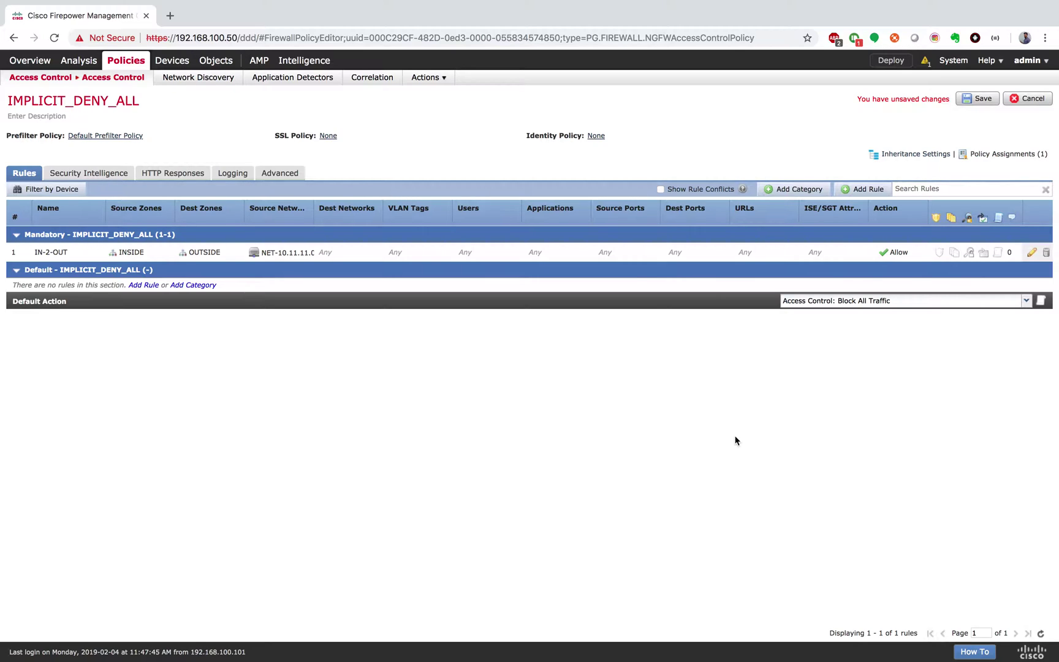
# Draft rule R2-2-R3 with source zone OUTSIDE and destination zone DMZ
pyautogui.click(862, 189)
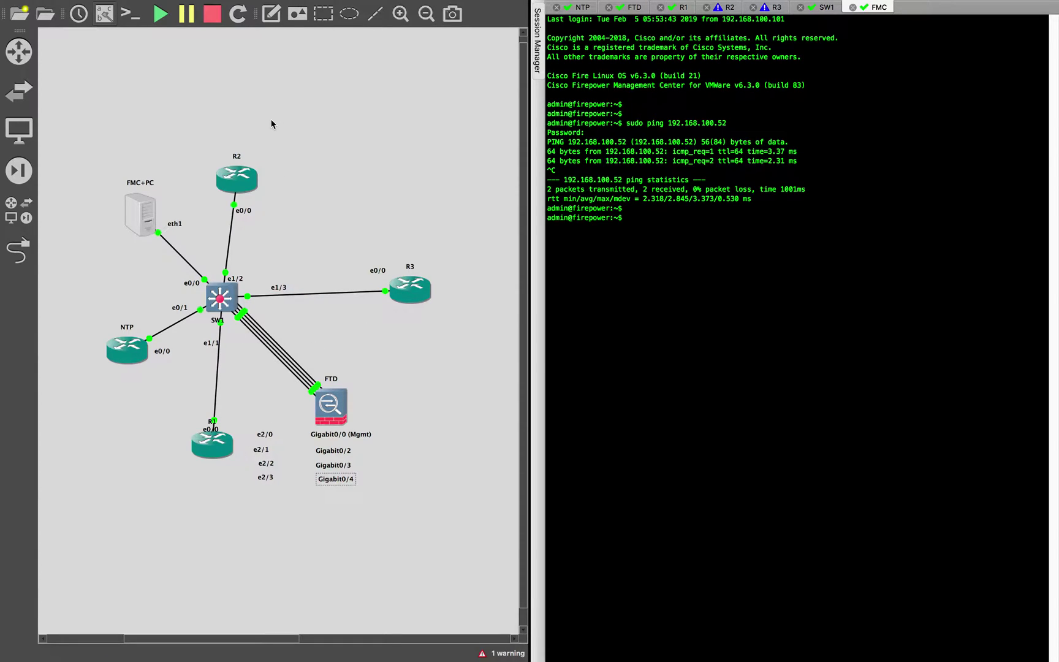
pyautogui.hotkey('ctrl', 'Left')
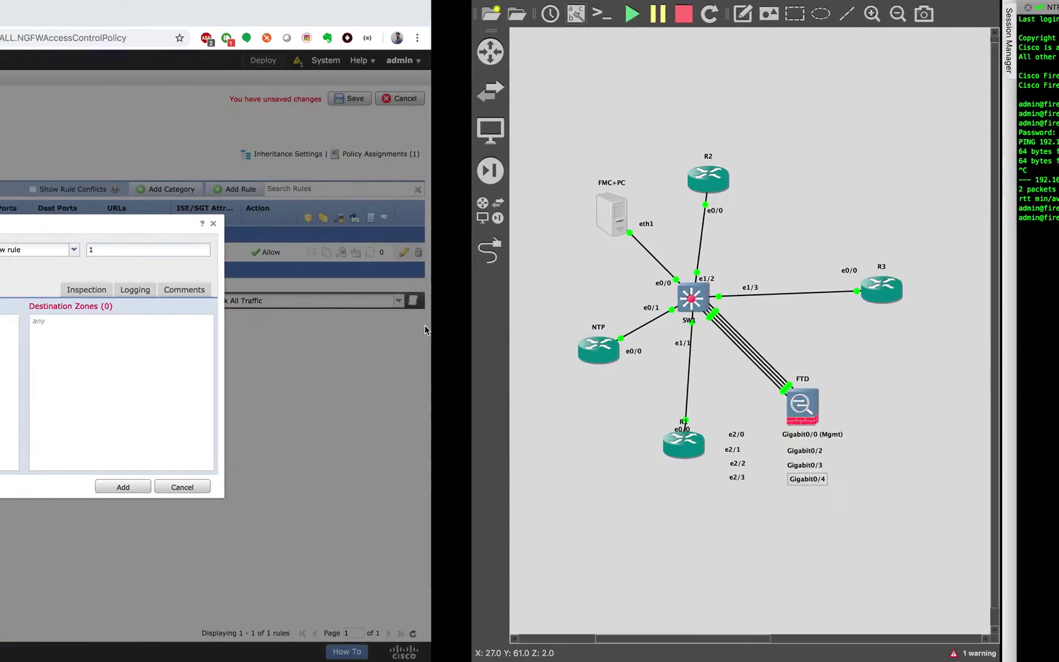
pyautogui.click(283, 249)
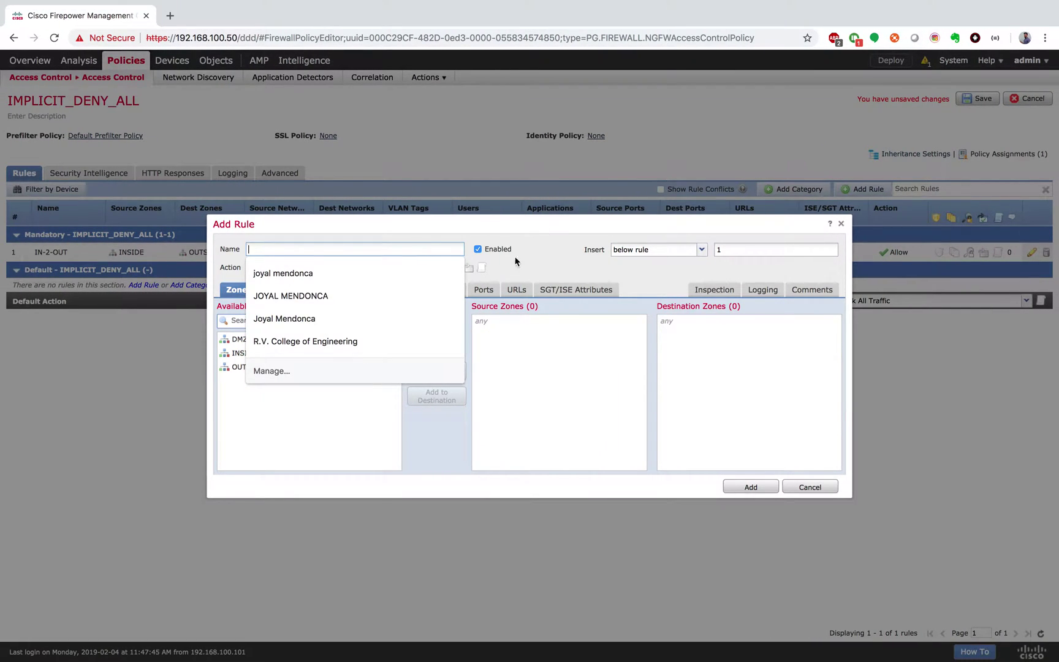
pyautogui.write('R')
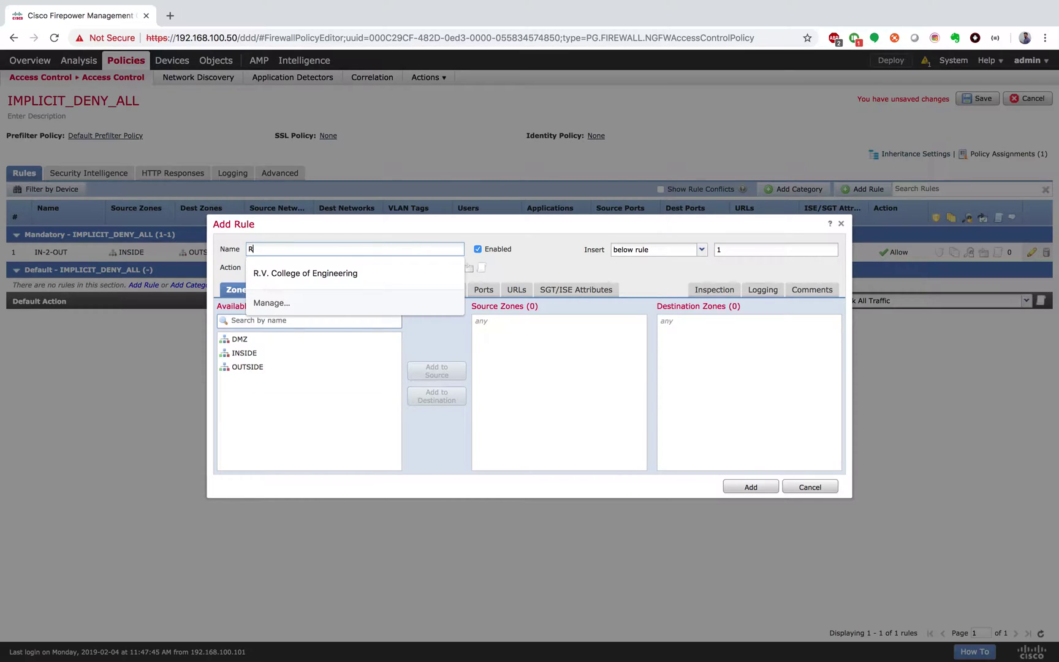
pyautogui.write('2-2-R3')
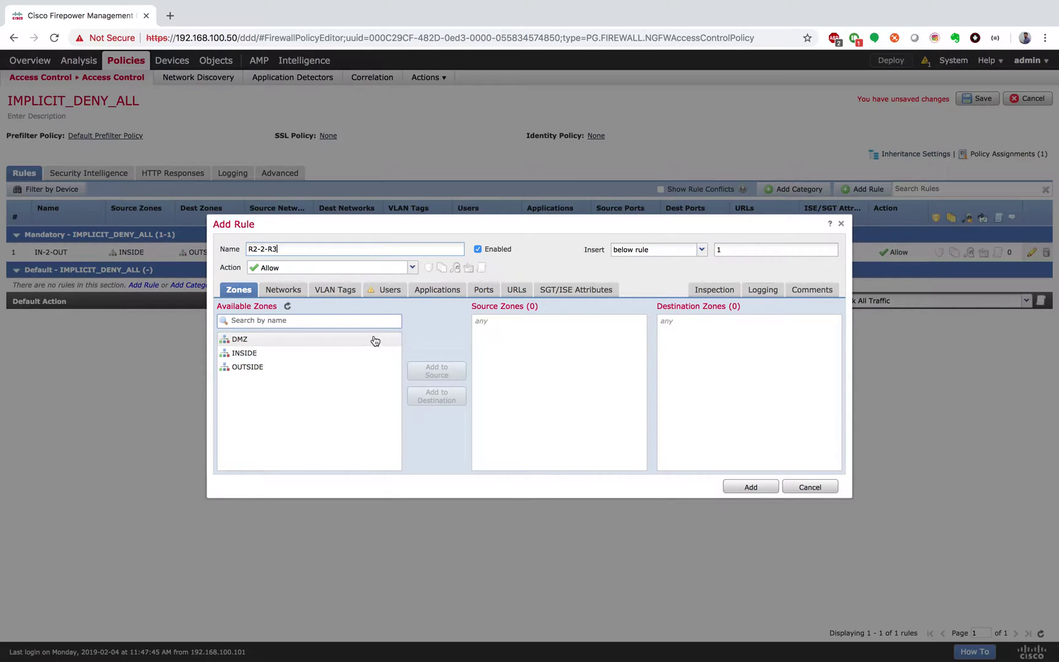
pyautogui.click(358, 367)
pyautogui.click(423, 374)
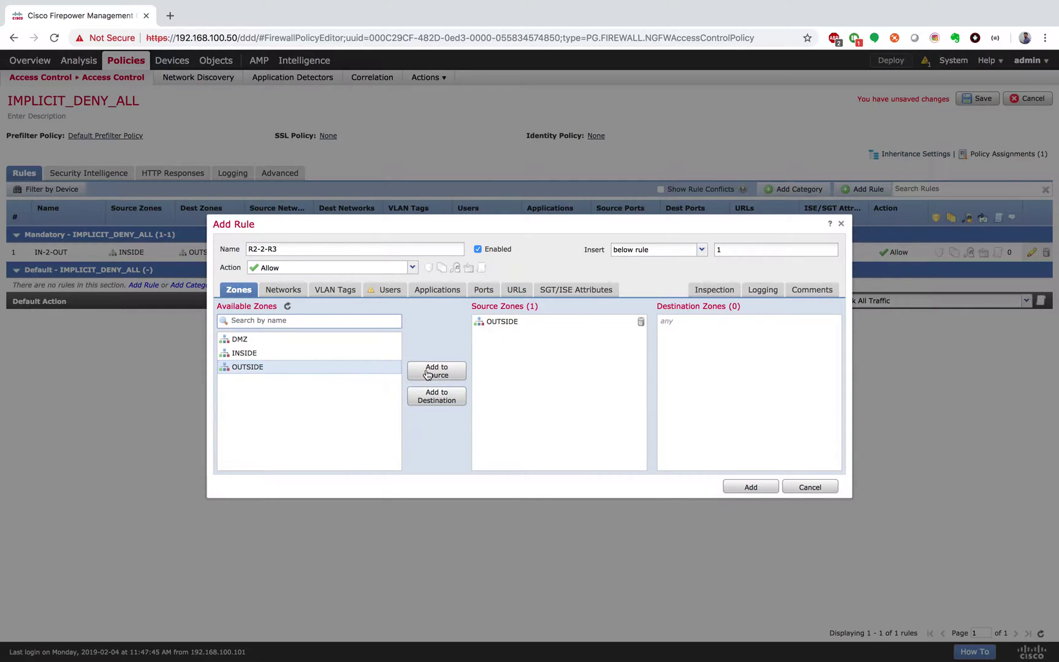
pyautogui.click(268, 339)
pyautogui.click(445, 397)
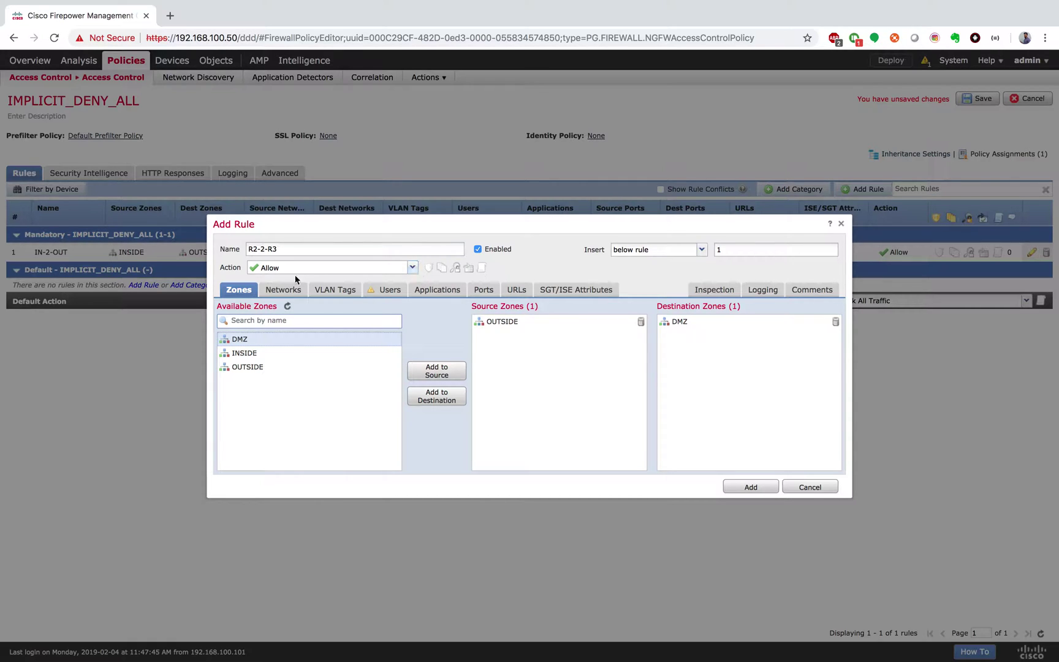
# Set NET-192.168.1.0 as the R2-2-R3 rule's destination network
pyautogui.click(272, 293)
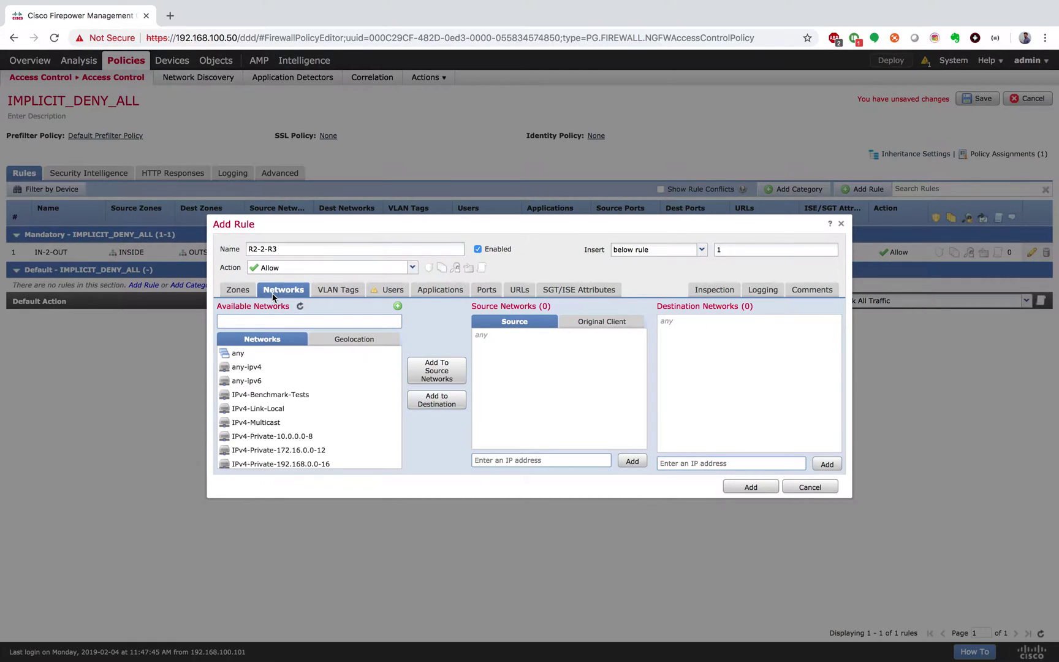
pyautogui.click(248, 367)
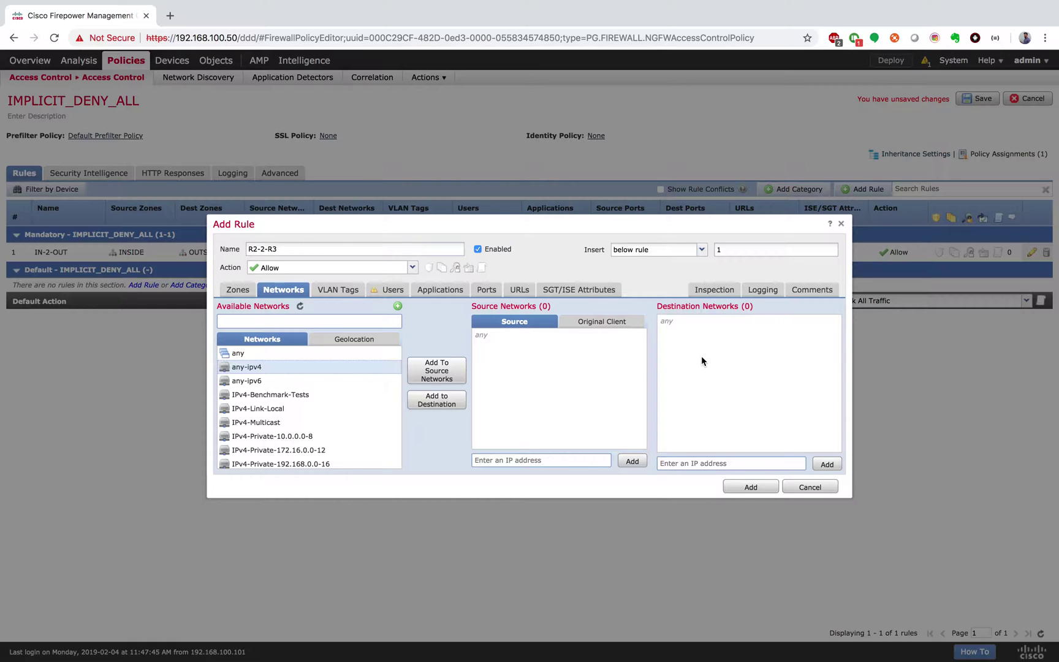
pyautogui.scroll(-1, 328, 404)
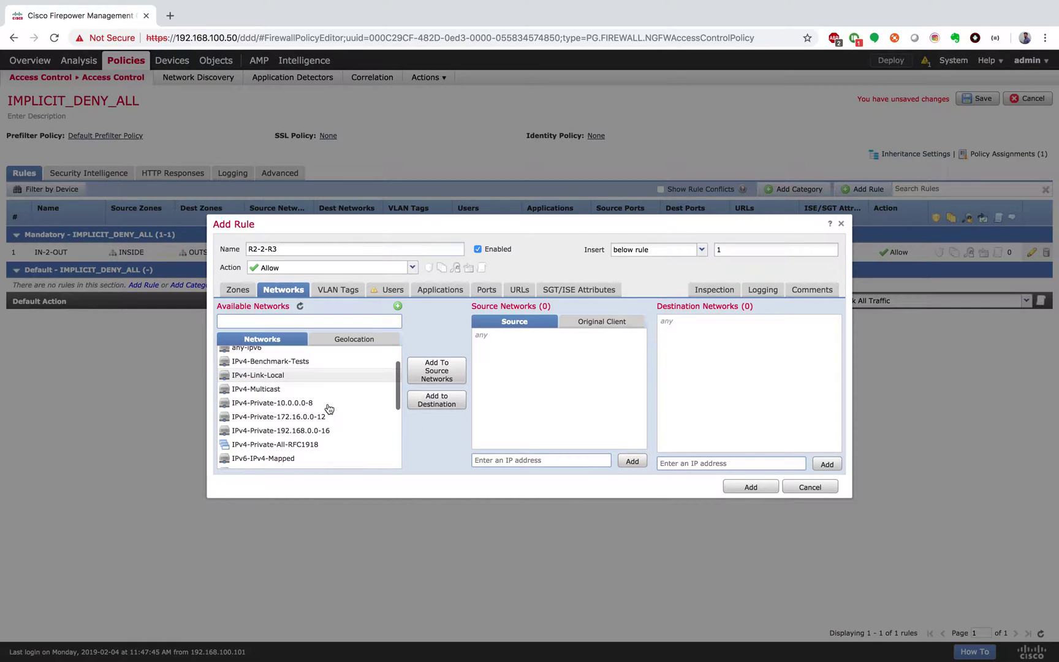
pyautogui.scroll(-5, 329, 446)
pyautogui.click(328, 420)
pyautogui.click(445, 405)
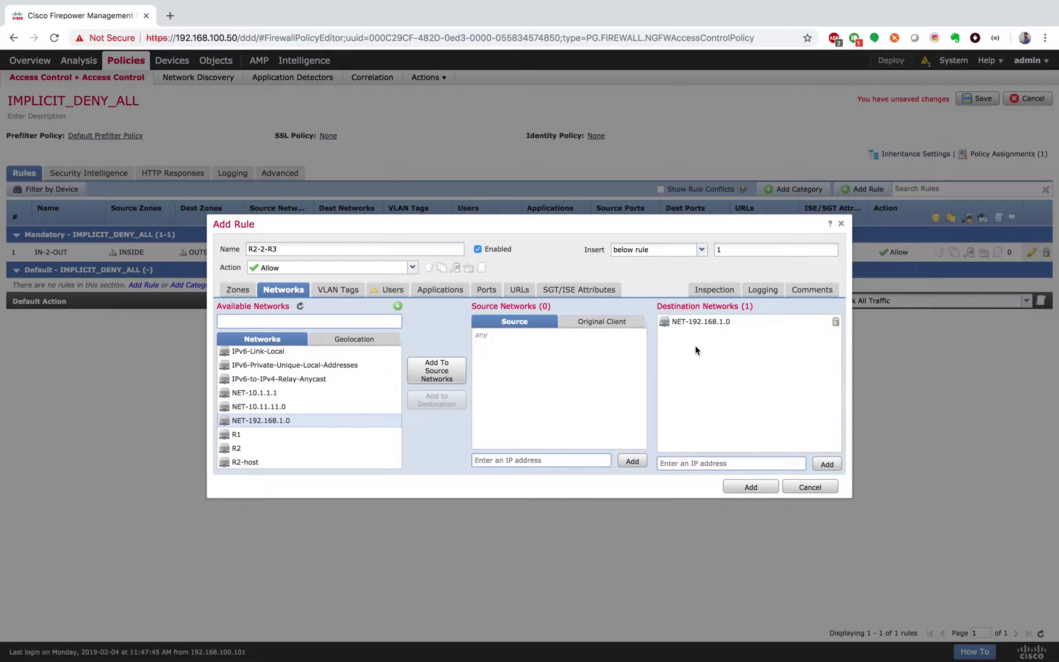
# Search ports for 'TEL' and add TELNET as a destination port
pyautogui.click(486, 290)
pyautogui.click(289, 322)
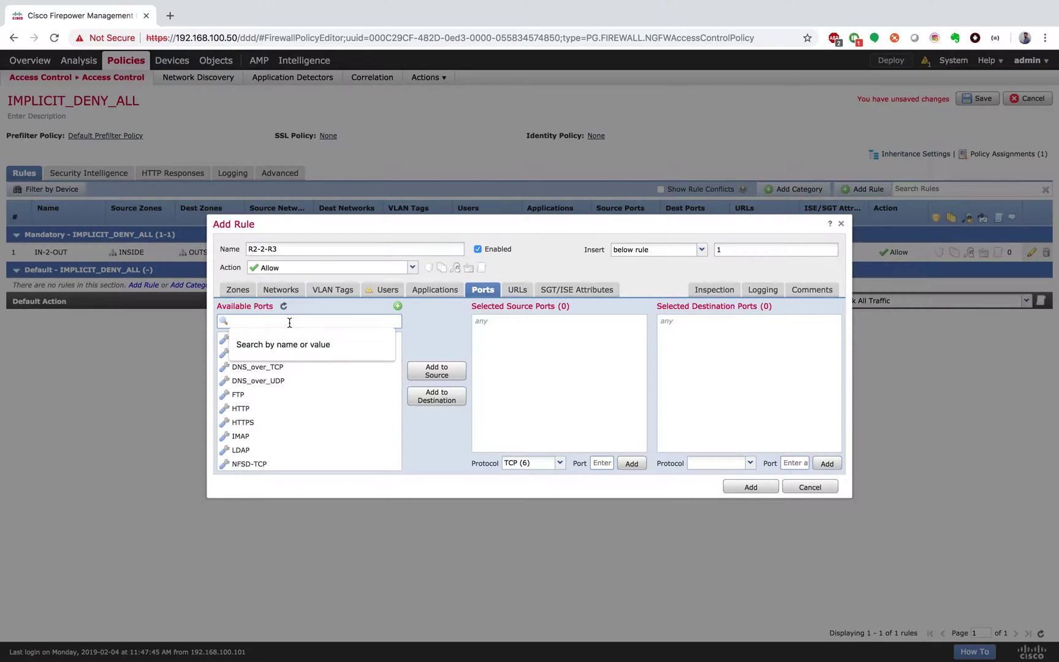
pyautogui.write('TE')
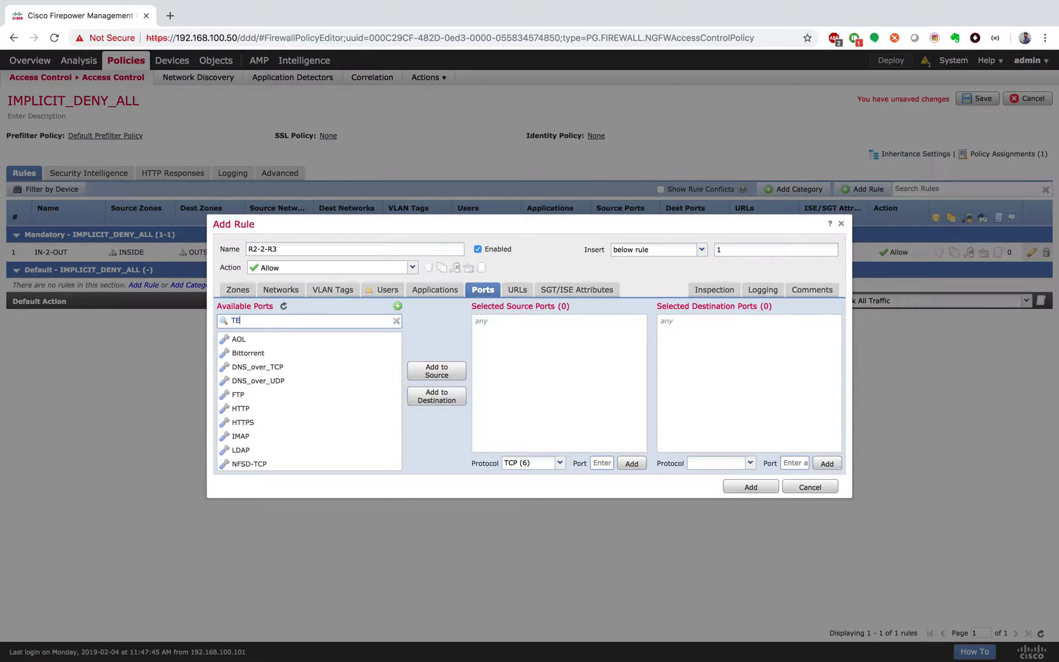
pyautogui.write('L')
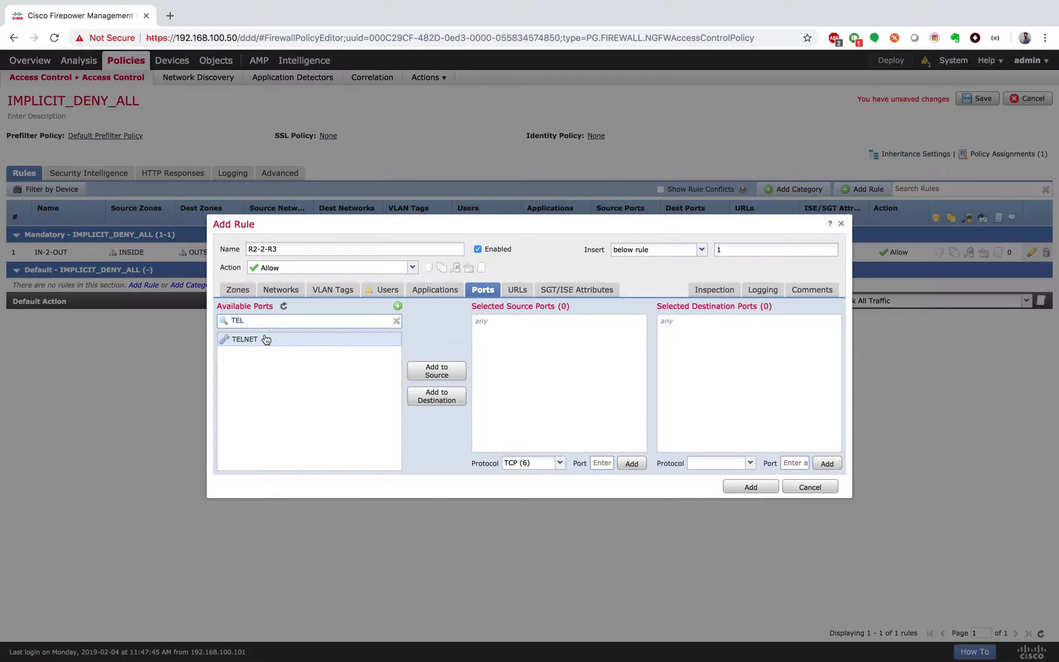
pyautogui.click(439, 396)
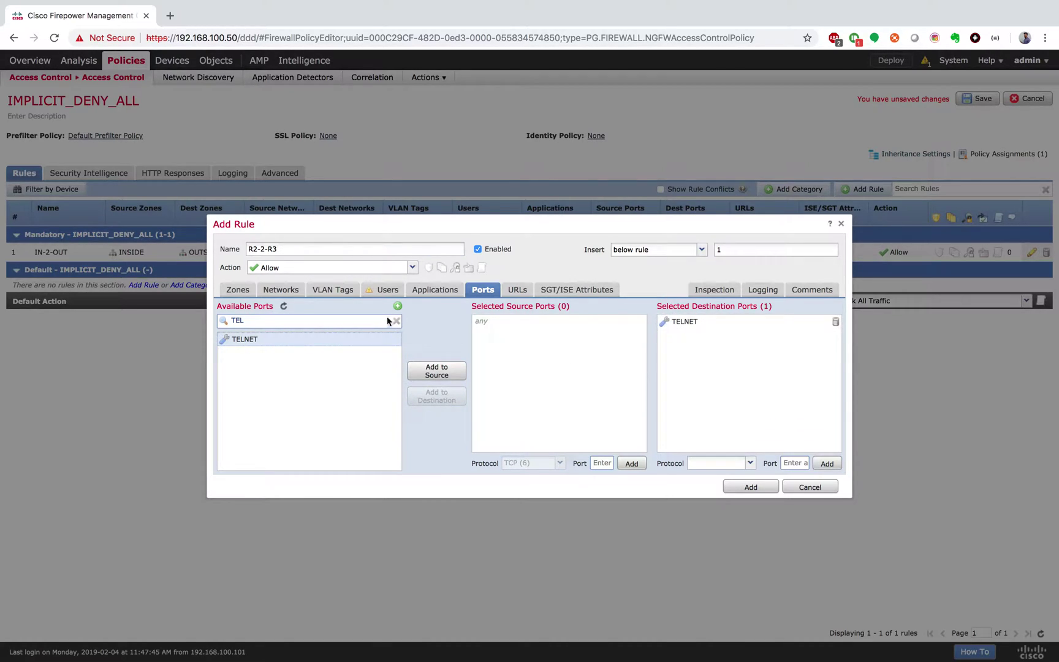
# Add PING as a destination port via a 'PI' search, then add R2-2-R3 to the policy
pyautogui.moveTo(296, 324); pyautogui.dragTo(172, 326)
pyautogui.write('PI')
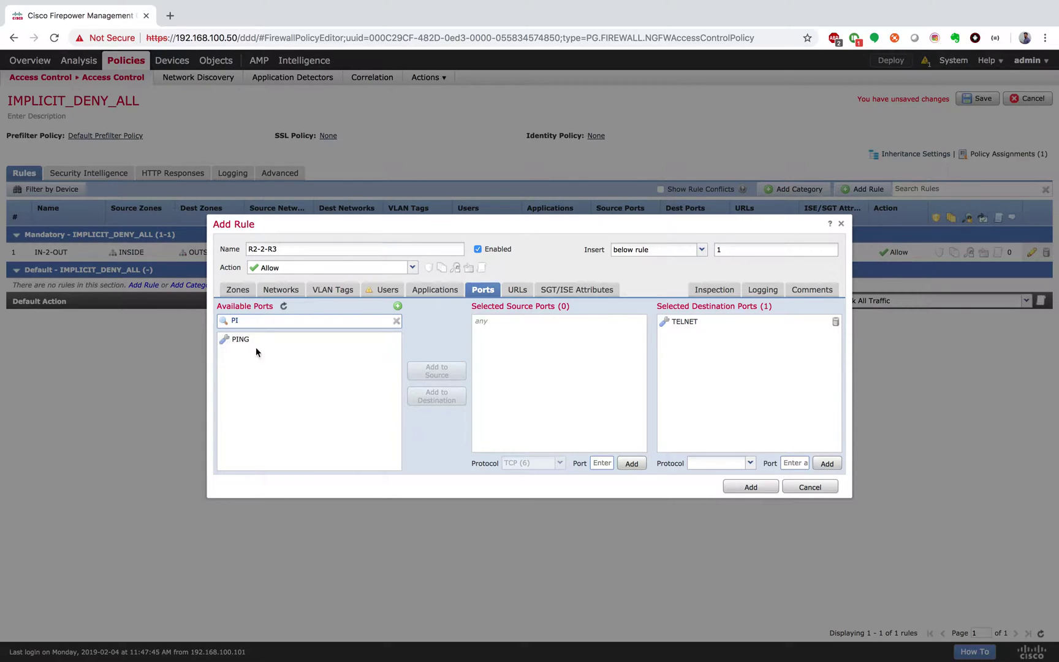
pyautogui.click(277, 348)
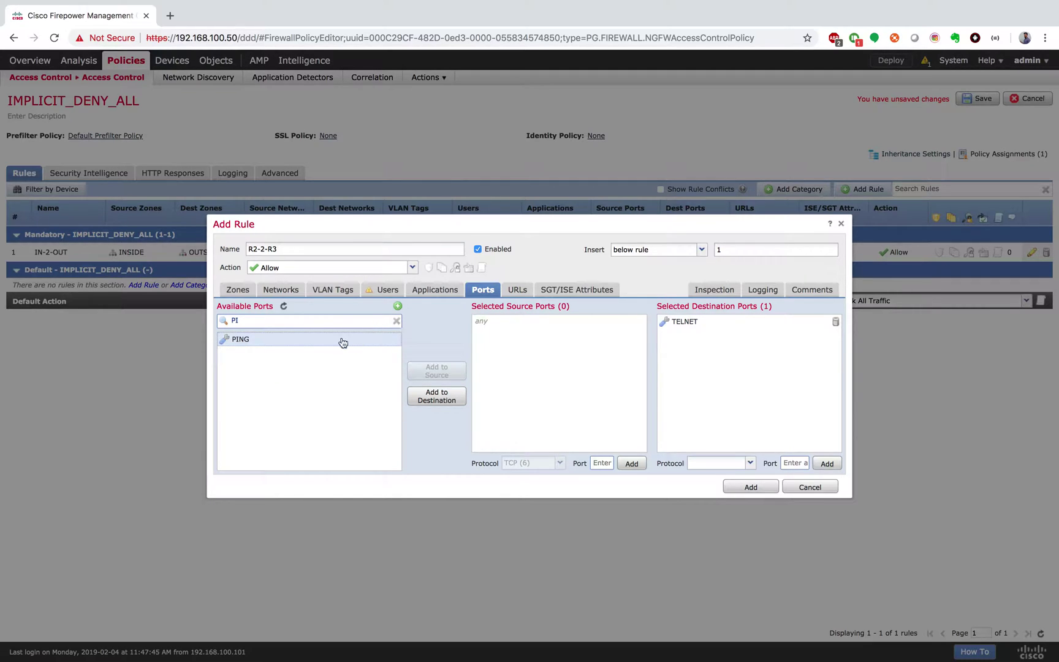
pyautogui.click(398, 306)
pyautogui.click(453, 402)
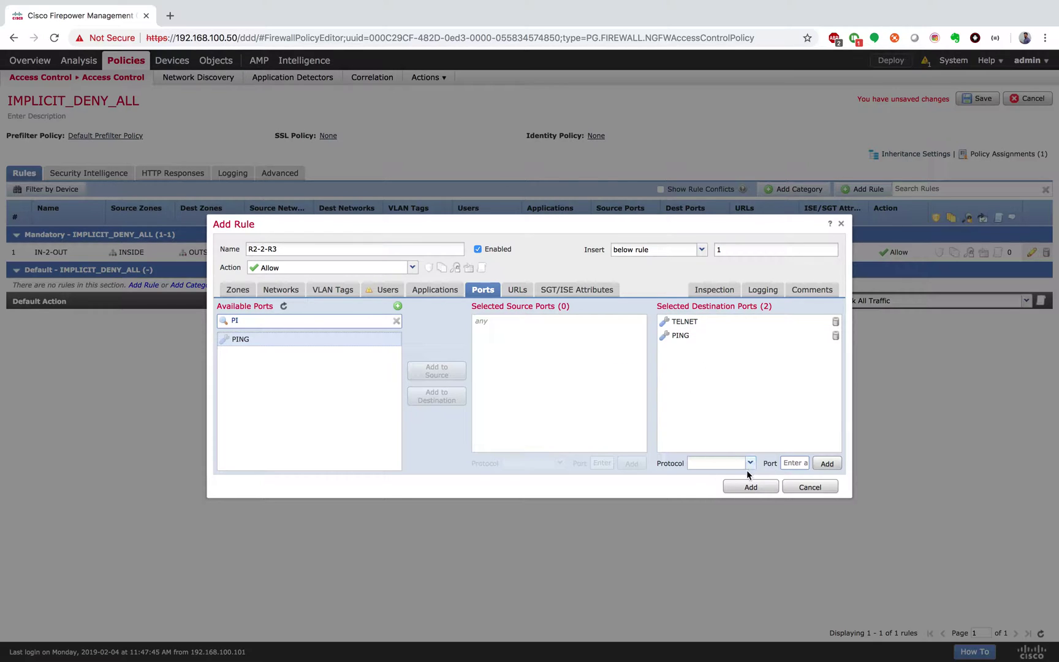
pyautogui.click(752, 487)
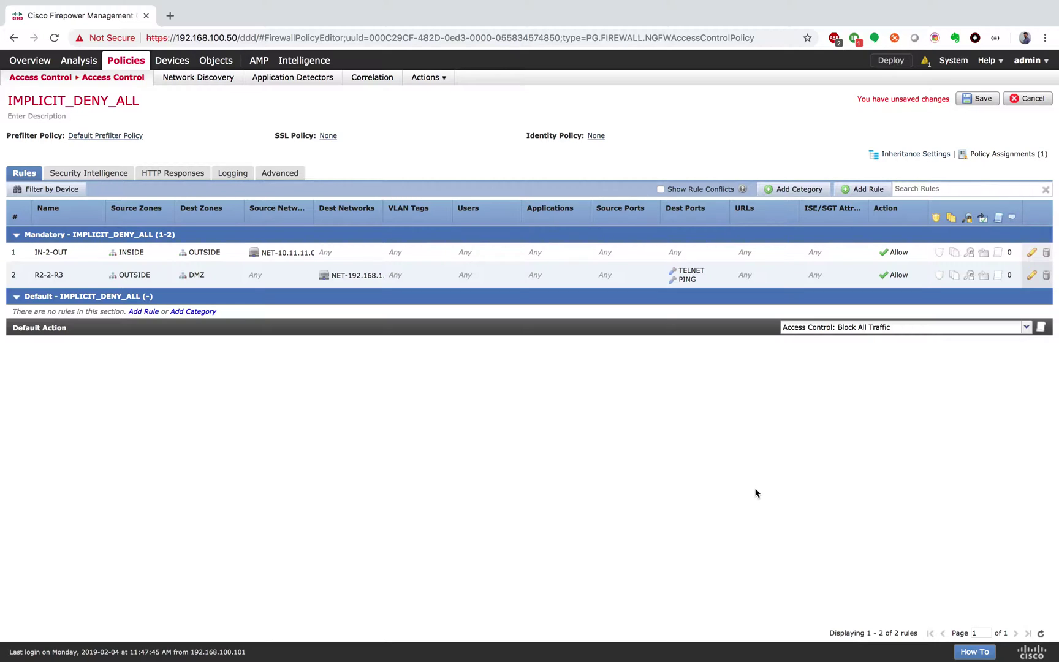
# Save IMPLICIT_DENY_ALL with both rules, check the task list, and switch to the GNS3 workspace
pyautogui.click(661, 190)
pyautogui.click(661, 189)
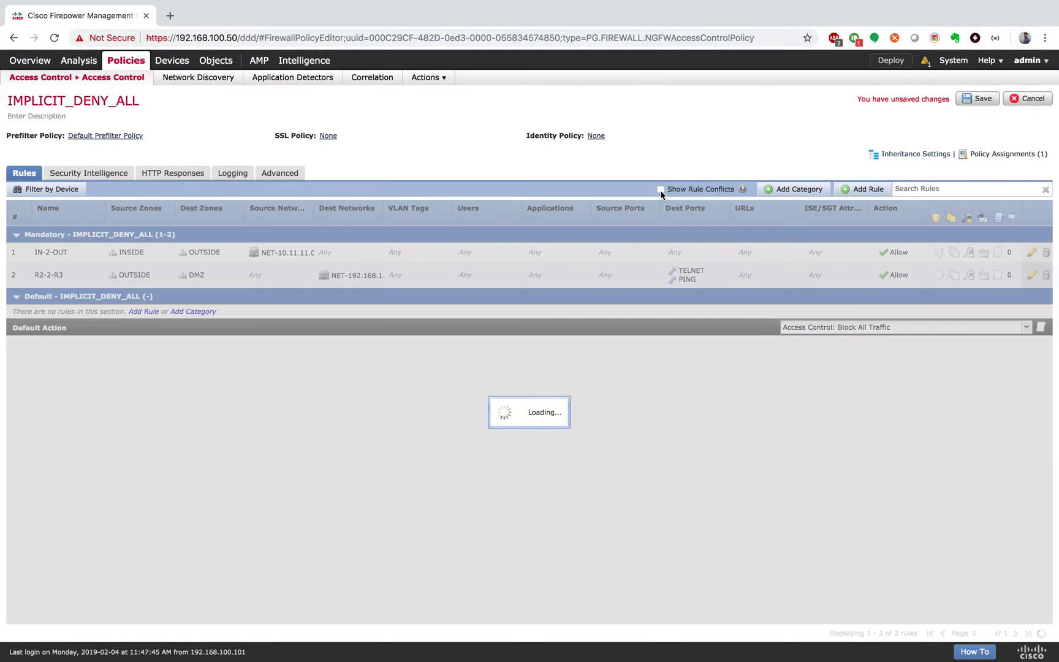
pyautogui.click(962, 102)
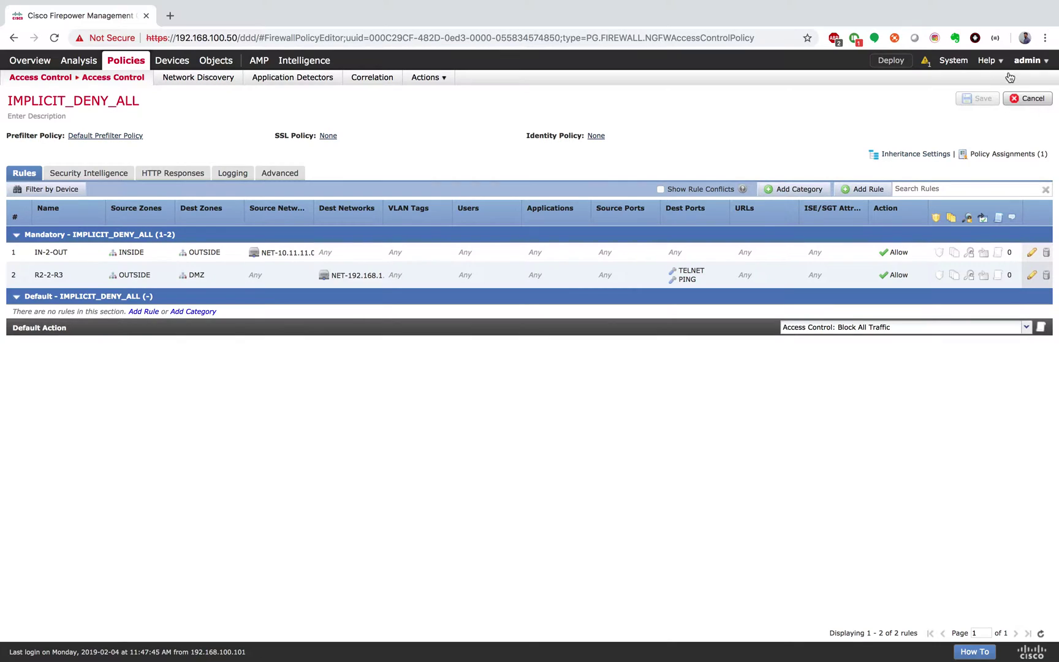
pyautogui.click(931, 64)
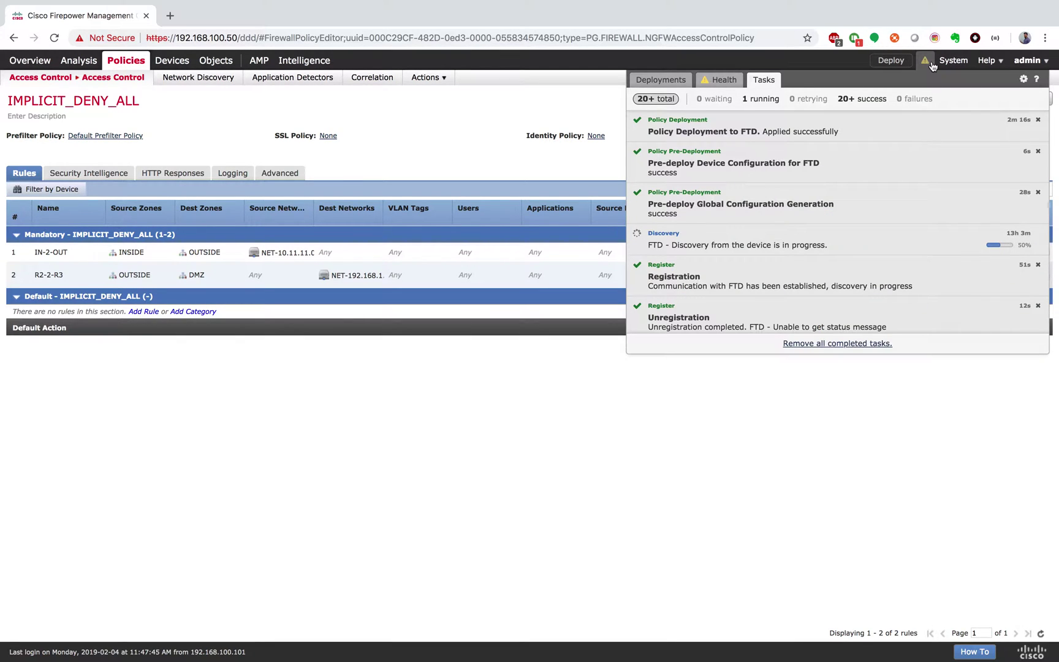
pyautogui.hotkey('ctrl', 'Right')
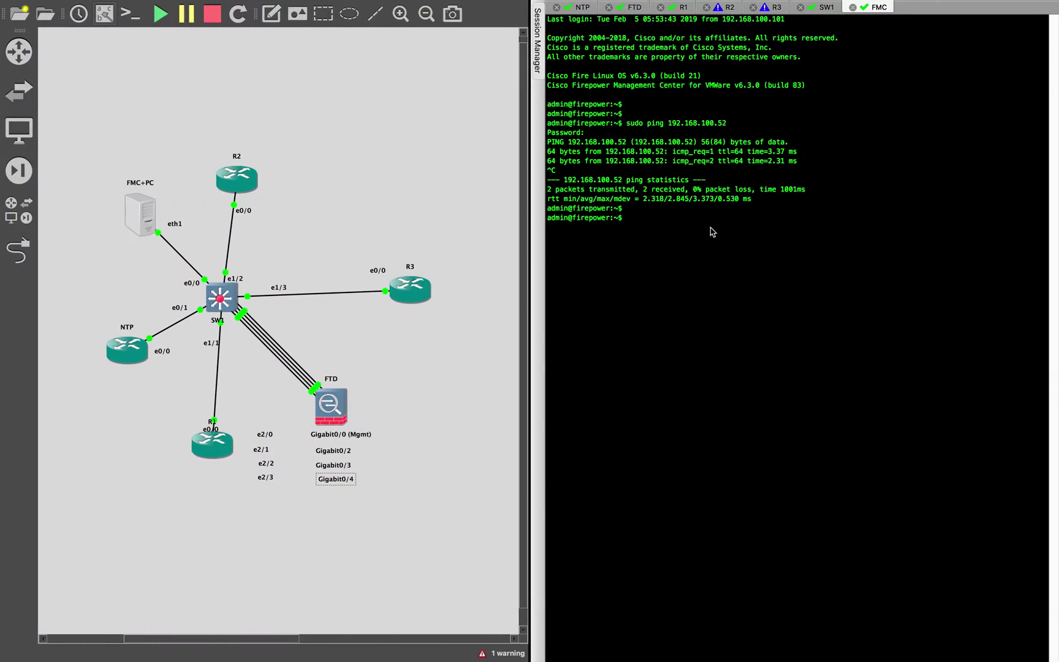
# Select R1's SecureCRT console session, then move across workspaces to the Atom configuration notes
pyautogui.click(685, 7)
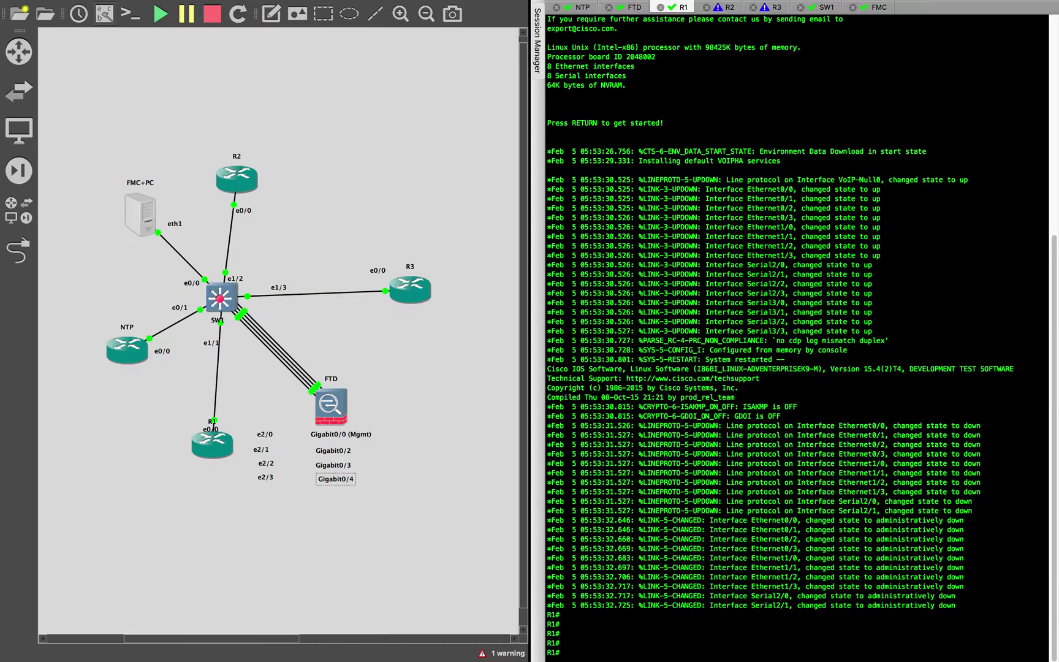
pyautogui.hotkey('ctrl', 'Left')
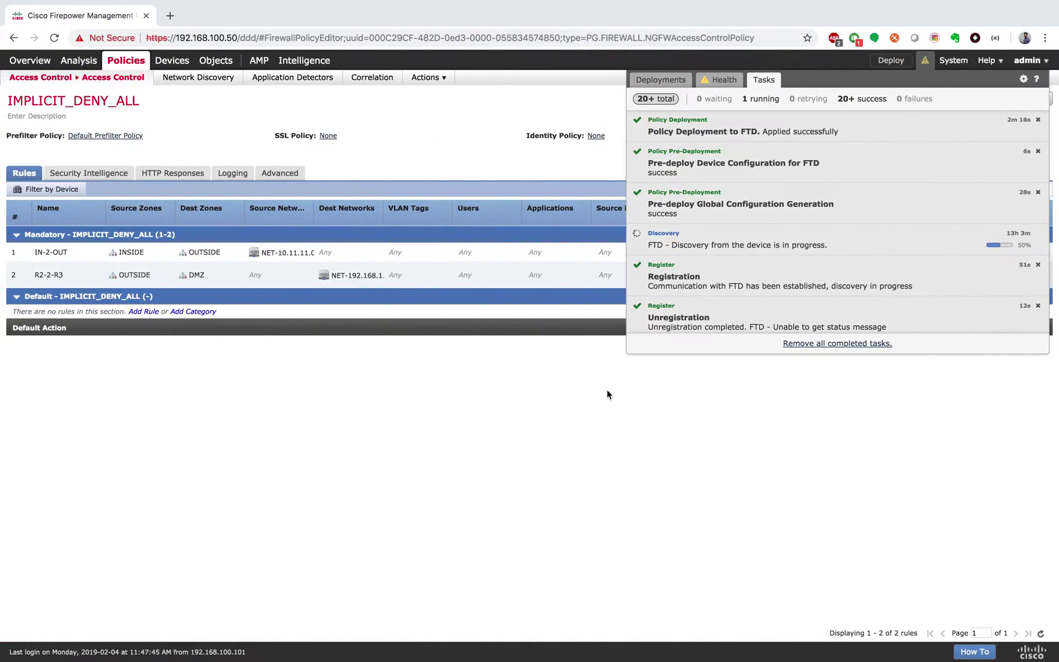
pyautogui.hotkey('ctrl', 'Left')
pyautogui.hotkey('ctrl', 'Right')
pyautogui.hotkey('ctrl', 'Left')
pyautogui.hotkey('ctrl', 'Left')
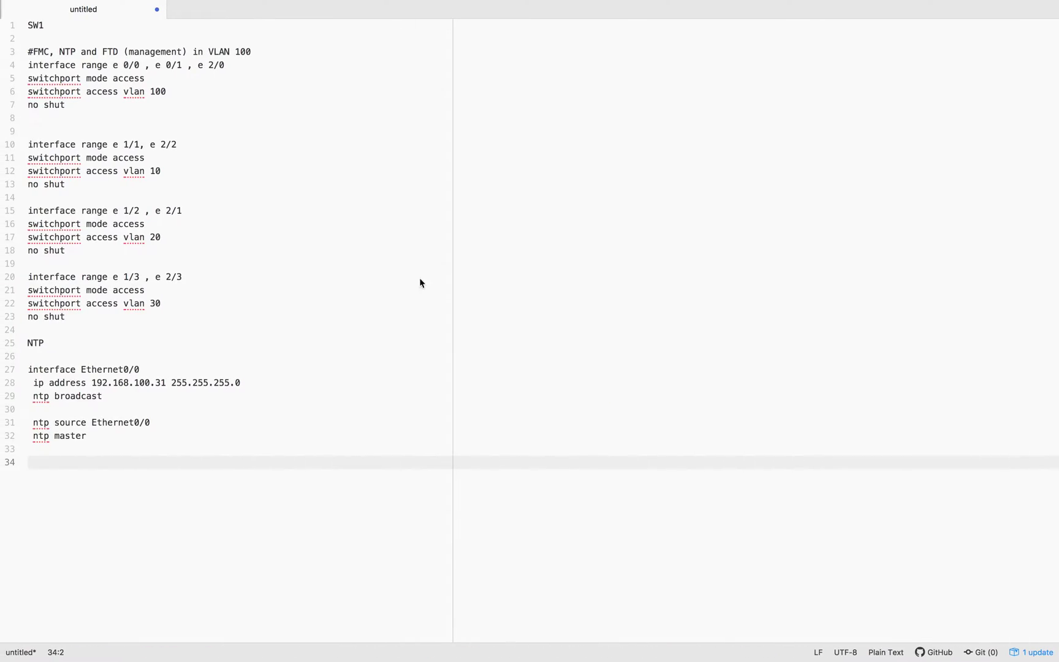
# Paste the R1 router configuration into the notes under an 'R1' heading
pyautogui.press('super+v')
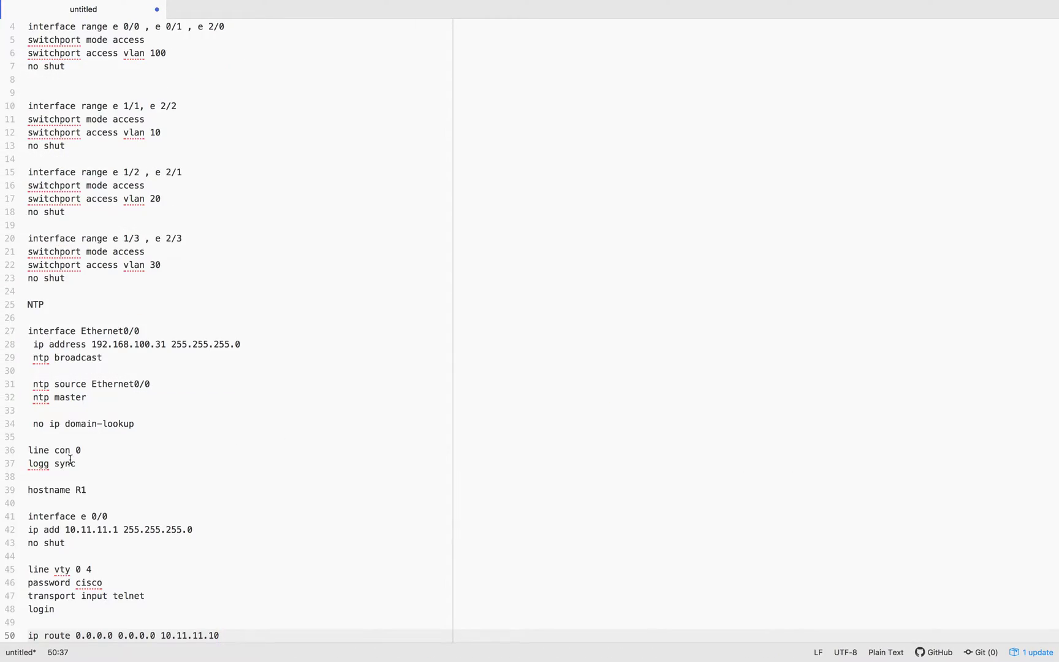
pyautogui.click(58, 439)
pyautogui.press('Up')
pyautogui.press('Up')
pyautogui.press('Return')
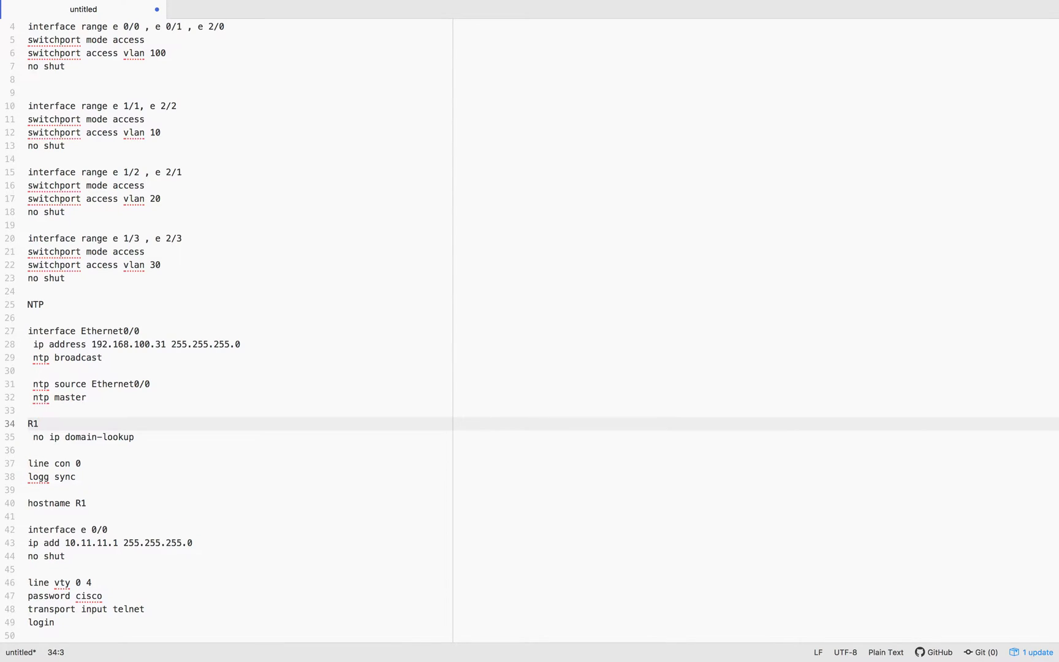
pyautogui.write('R1')
pyautogui.press('Return')
pyautogui.scroll(-2, 210, 570)
pyautogui.click(239, 632)
pyautogui.press('Return')
pyautogui.press('Return')
pyautogui.press('Return')
pyautogui.press('Return')
pyautogui.press('Return')
pyautogui.press('Return')
pyautogui.press('Return')
pyautogui.press('Return')
pyautogui.press('Return')
pyautogui.press('Return')
pyautogui.press('Return')
pyautogui.press('Return')
pyautogui.press('Return')
pyautogui.press('Return')
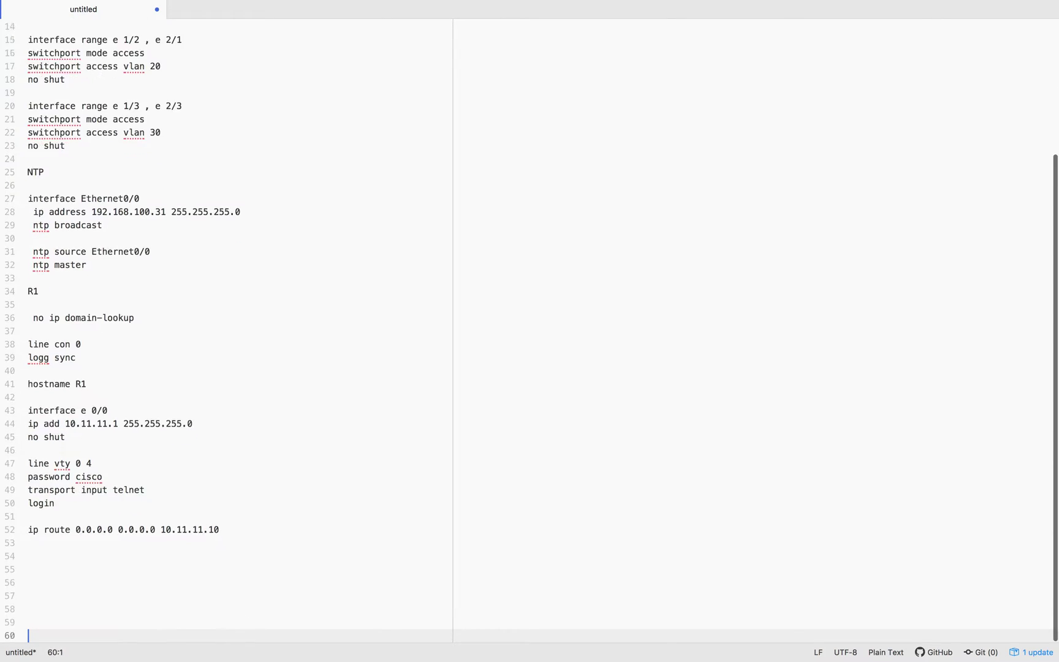
# Highlight R1's interface address, telnet access and default route sections for review
pyautogui.moveTo(67, 332); pyautogui.dragTo(166, 334)
pyautogui.click(69, 348)
pyautogui.moveTo(69, 348); pyautogui.dragTo(204, 353)
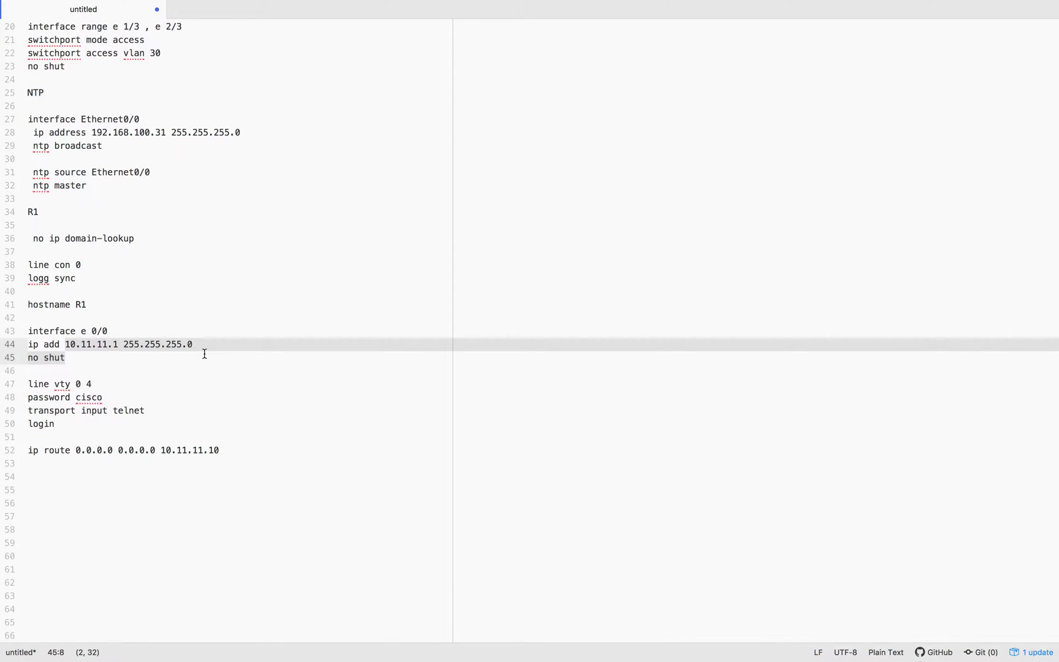
pyautogui.click(197, 352)
pyautogui.click(114, 386)
pyautogui.moveTo(30, 382); pyautogui.dragTo(59, 421)
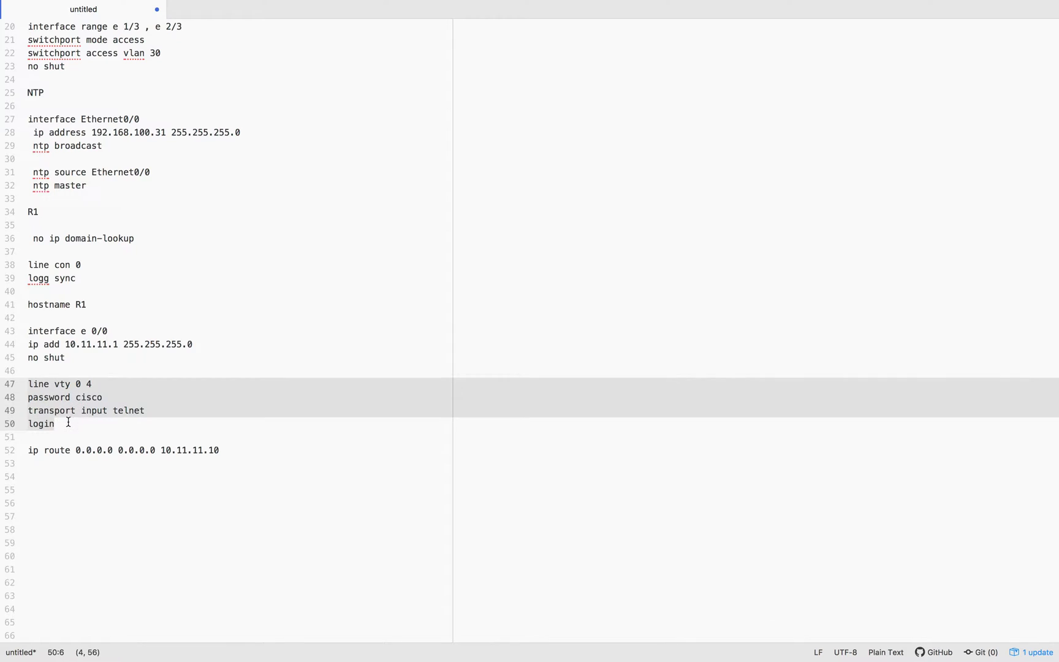
pyautogui.click(126, 453)
pyautogui.click(213, 442)
pyautogui.moveTo(232, 448); pyautogui.dragTo(14, 446)
pyautogui.click(141, 450)
pyautogui.click(231, 452)
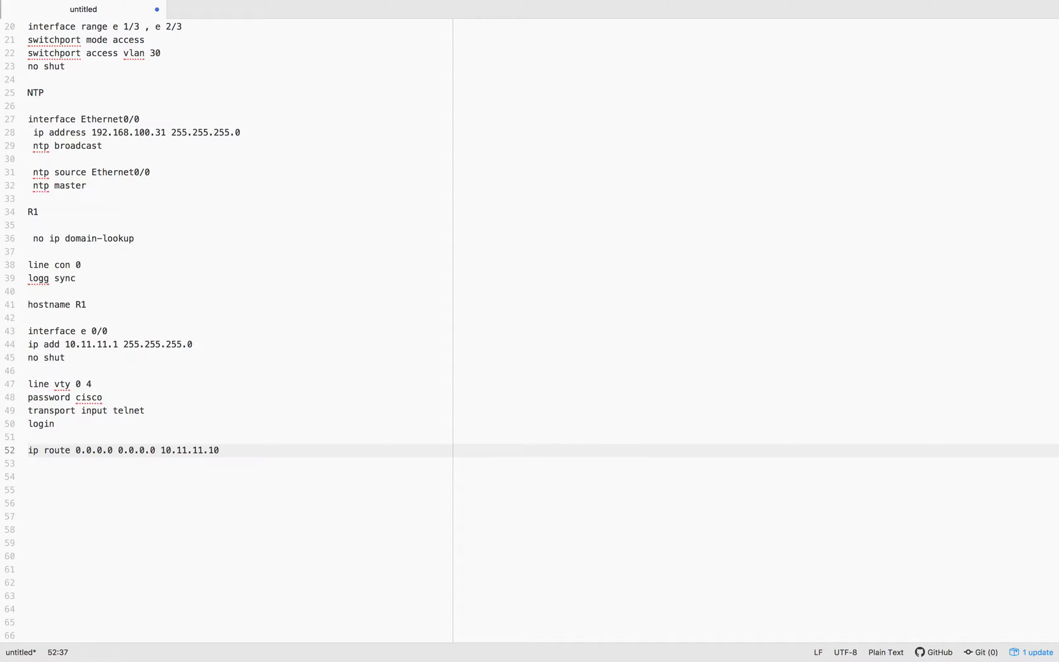
# Paste the R2 and R3 configuration blocks below R1, then select R1's commands
pyautogui.click(53, 502)
pyautogui.click(48, 483)
pyautogui.press('super+v')
pyautogui.press('Return')
pyautogui.press('Return')
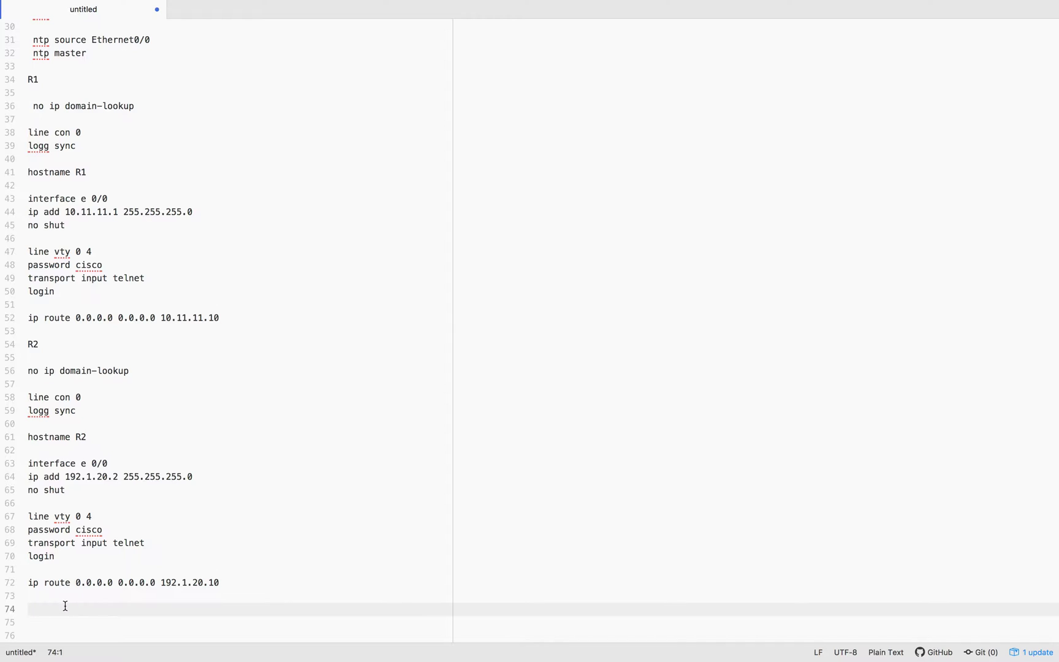
pyautogui.hotkey('ctrl', 'v')
pyautogui.scroll(10, 122, 518)
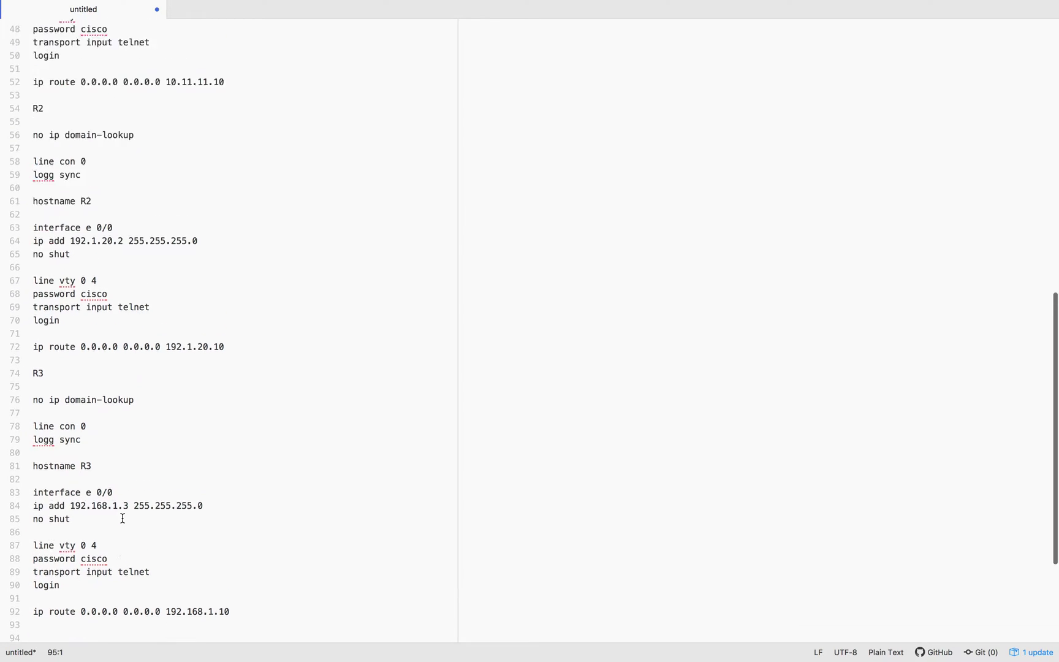
pyautogui.moveTo(37, 254); pyautogui.dragTo(265, 468)
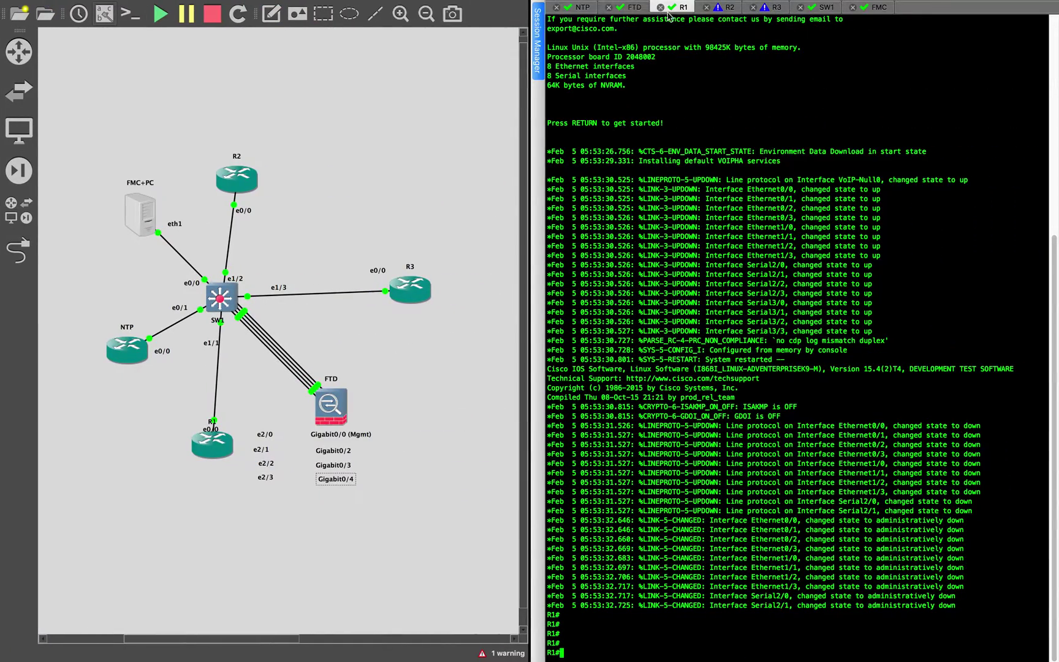
# Enter conf t on R1 and paste R1's configuration commands
pyautogui.write('conf t')
pyautogui.press('Return')
pyautogui.press('super+v')
# Select R2's commands in the notes and enter configuration mode on R2's console
pyautogui.hotkey('ctrl', 'Left')
pyautogui.hotkey('ctrl', 'Left')
pyautogui.hotkey('ctrl', 'Left')
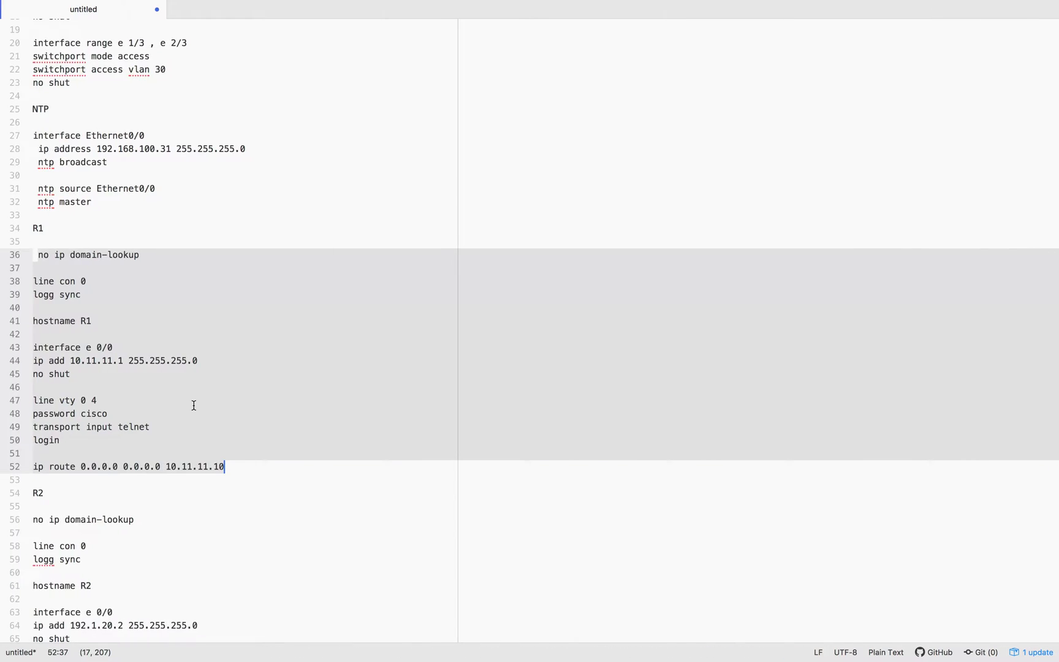
pyautogui.scroll(-6, 194, 406)
pyautogui.click(32, 296)
pyautogui.moveTo(34, 282); pyautogui.dragTo(259, 500)
pyautogui.hotkey('ctrl', 'Right')
pyautogui.hotkey('ctrl', 'Right')
pyautogui.hotkey('ctrl', 'Right')
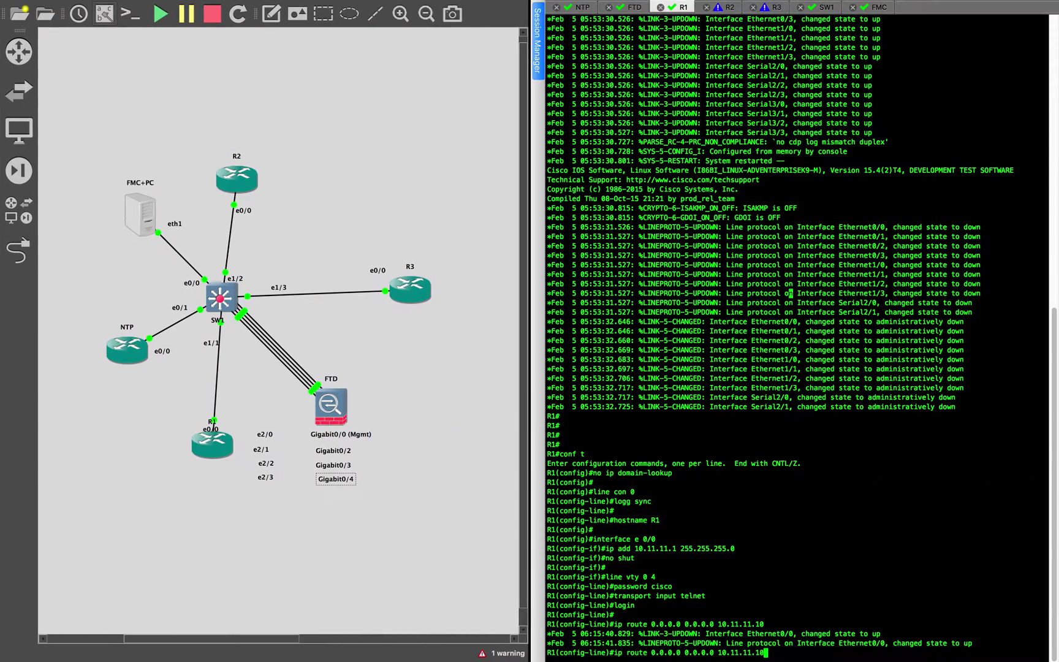
pyautogui.click(731, 8)
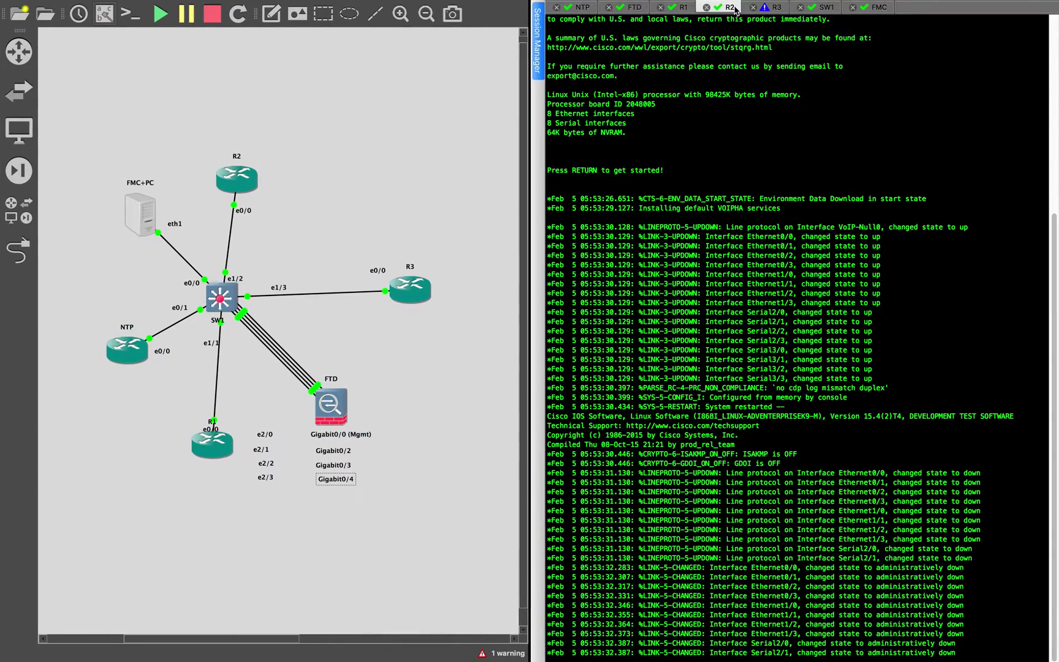
pyautogui.press('Return')
pyautogui.press('Return')
pyautogui.press('Return')
pyautogui.write('conf t')
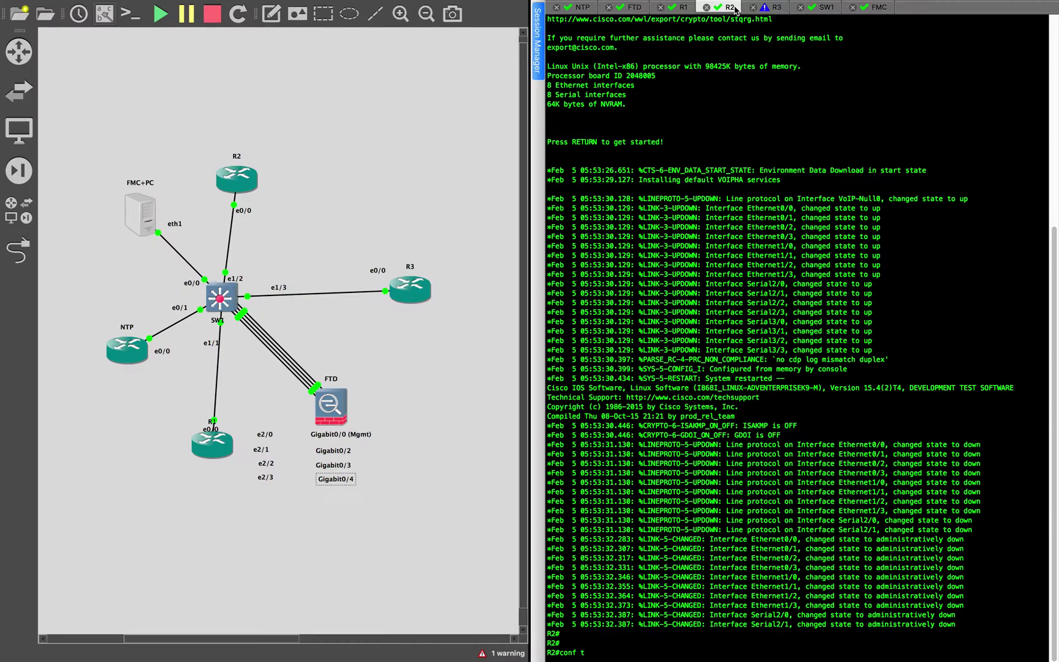
pyautogui.press('Return')
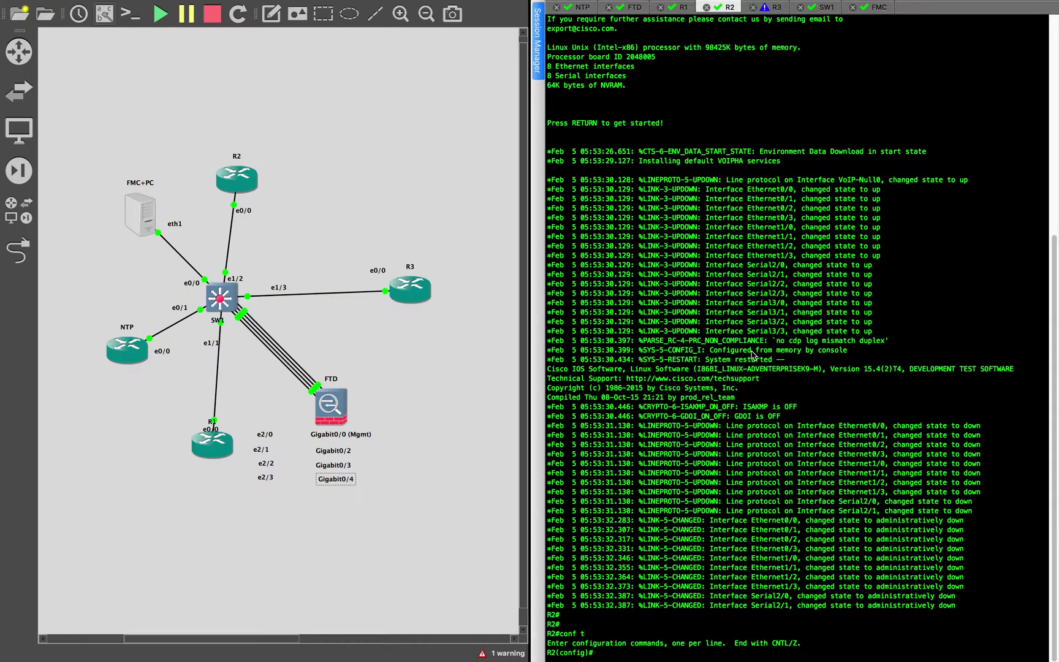
# Copy R2's commands from the editor and paste them into R2's console
pyautogui.hotkey('ctrl', 'Up')
pyautogui.moveTo(453, 52); pyautogui.dragTo(793, 63)
pyautogui.click(793, 63)
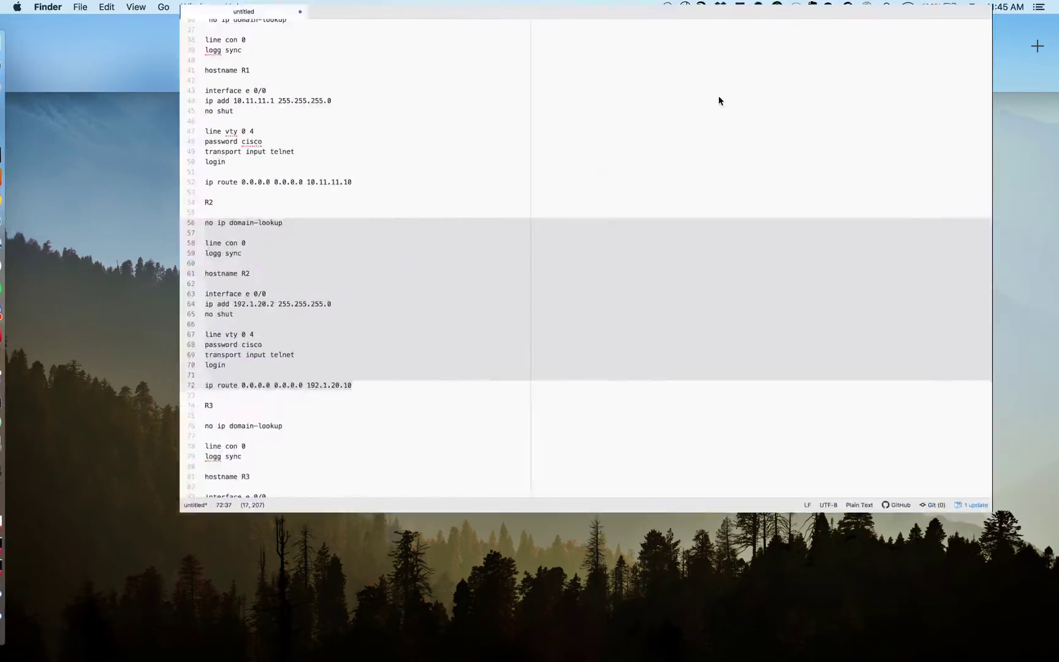
pyautogui.rightClick(325, 390)
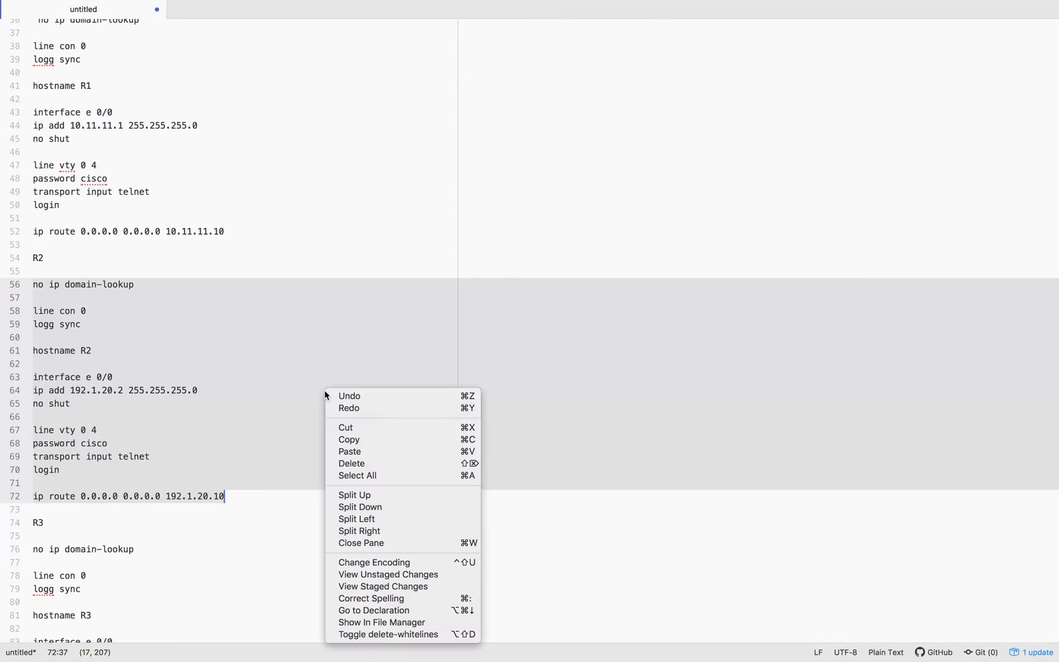
pyautogui.click(370, 439)
pyautogui.hotkey('ctrl', 'Left')
pyautogui.press('super+v')
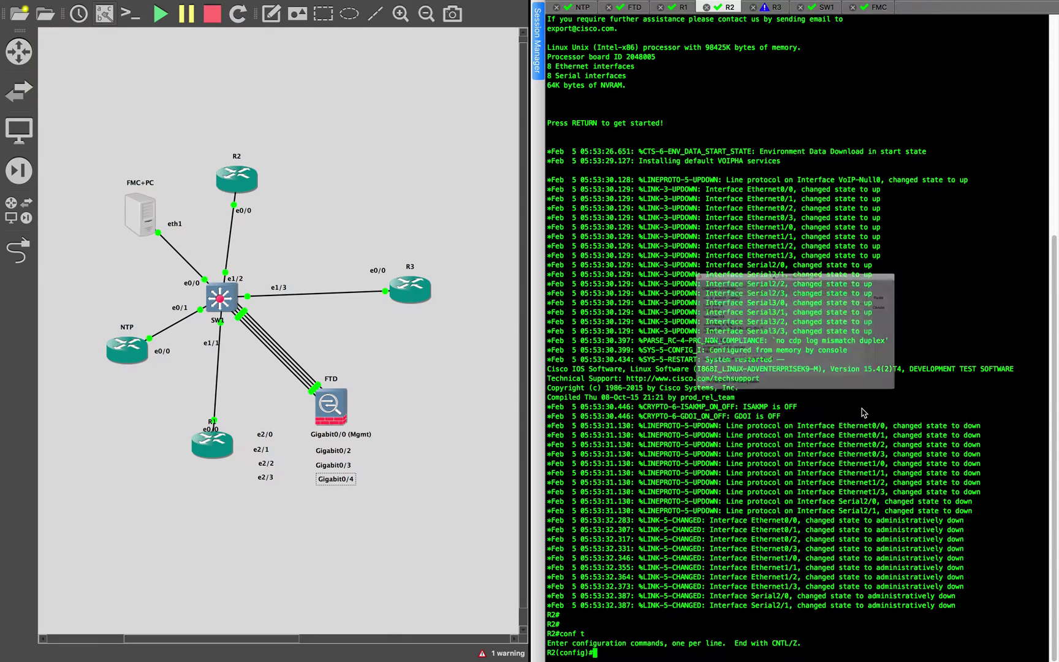
pyautogui.press('Return')
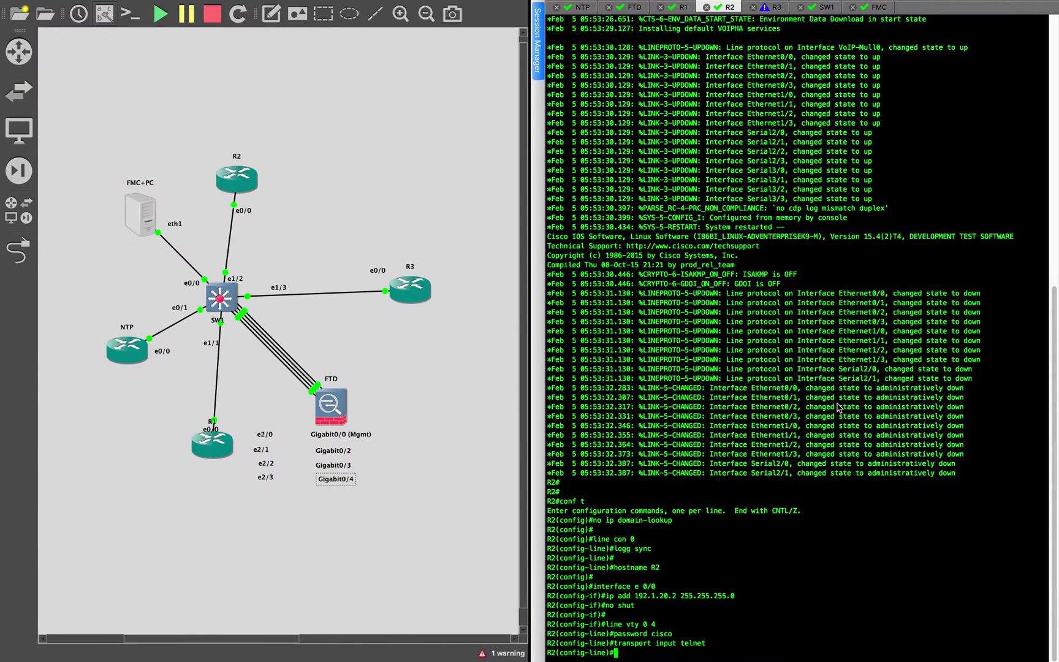
# Copy R3's configuration block and paste it into R3's console in conf t mode
pyautogui.hotkey('ctrl', 'Right')
pyautogui.scroll(-10, 295, 563)
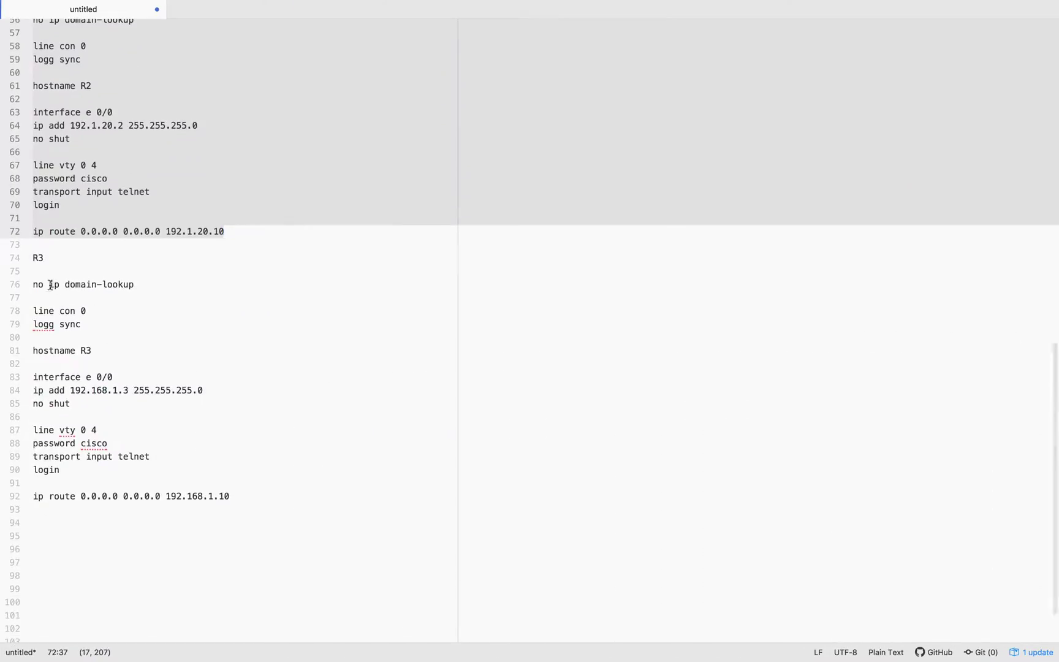
pyautogui.moveTo(33, 284); pyautogui.dragTo(310, 525)
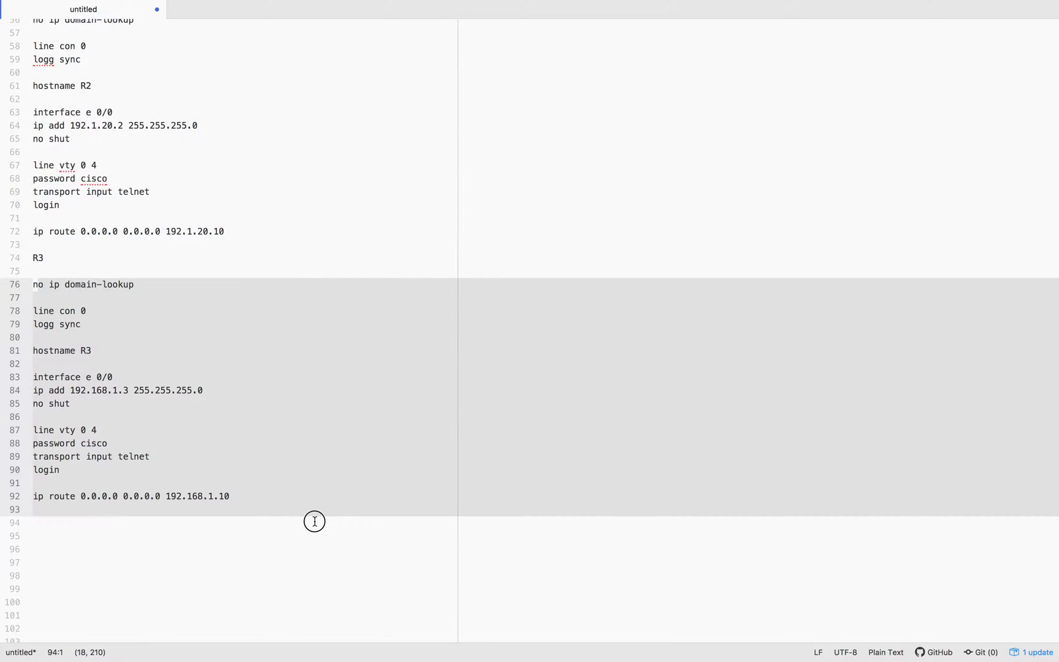
pyautogui.hotkey('ctrl', 'Left')
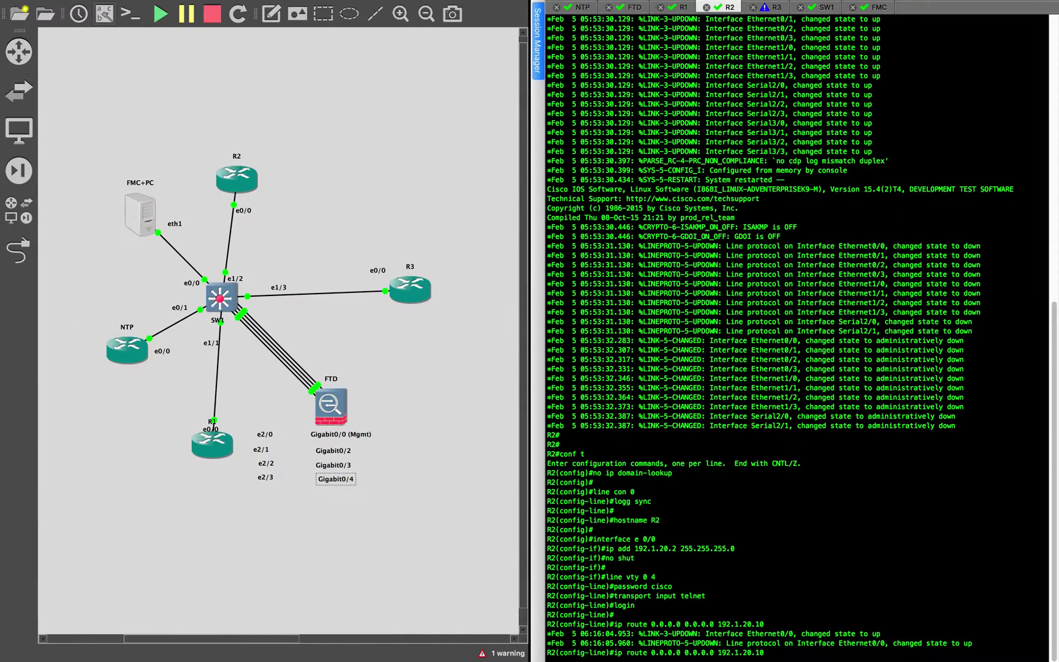
pyautogui.press('Return')
pyautogui.click(773, 8)
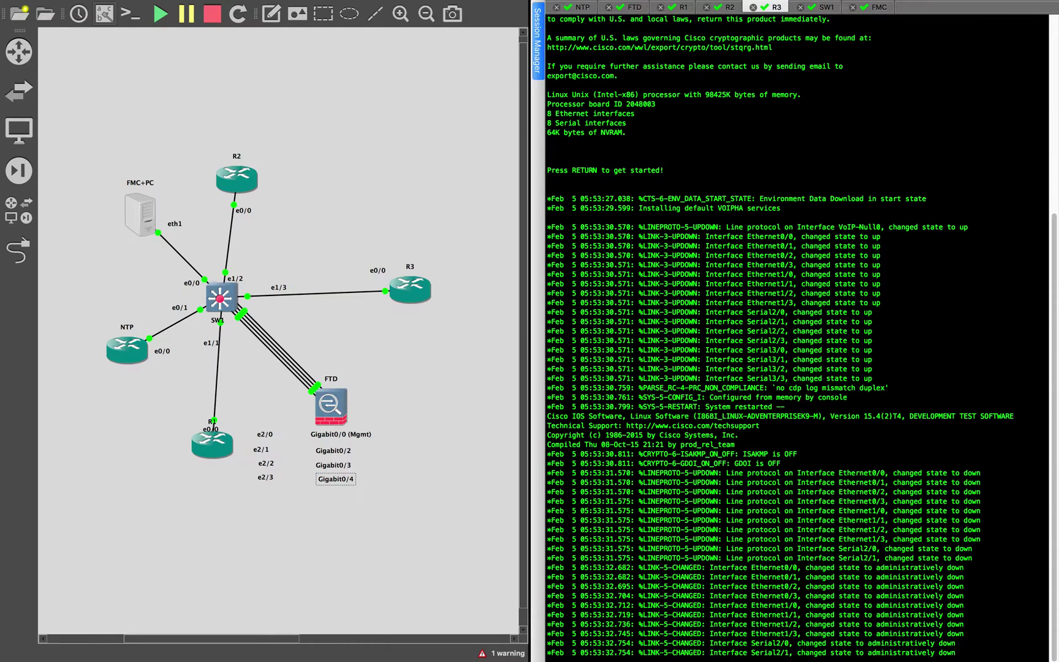
pyautogui.press('Return')
pyautogui.press('Return')
pyautogui.press('Return')
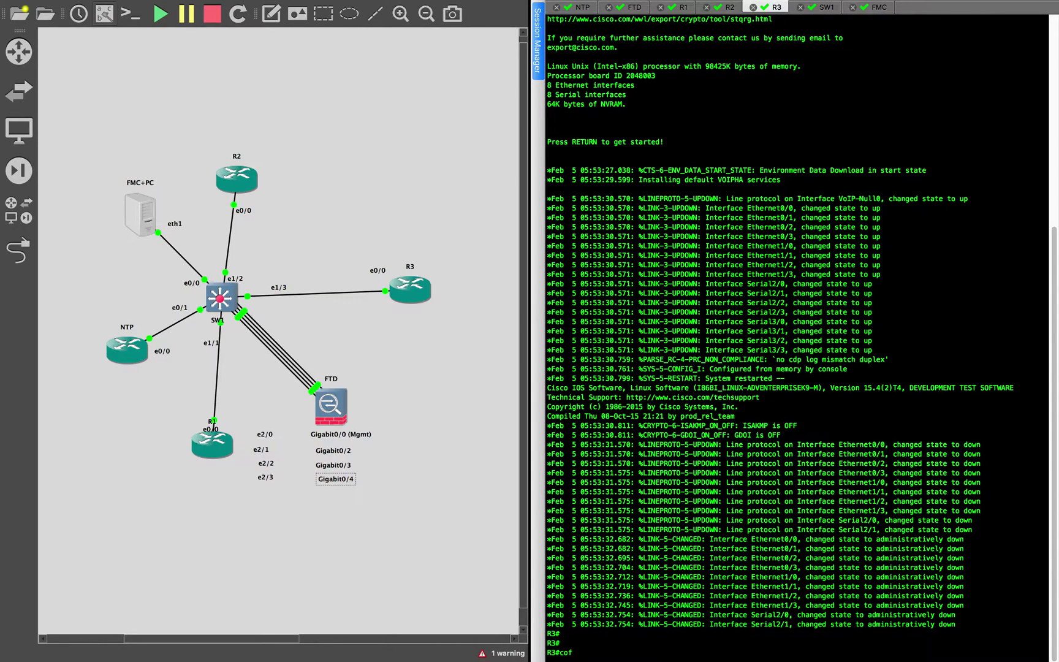
pyautogui.write('conf t')
pyautogui.press('Return')
pyautogui.press('super+v')
pyautogui.press('Return')
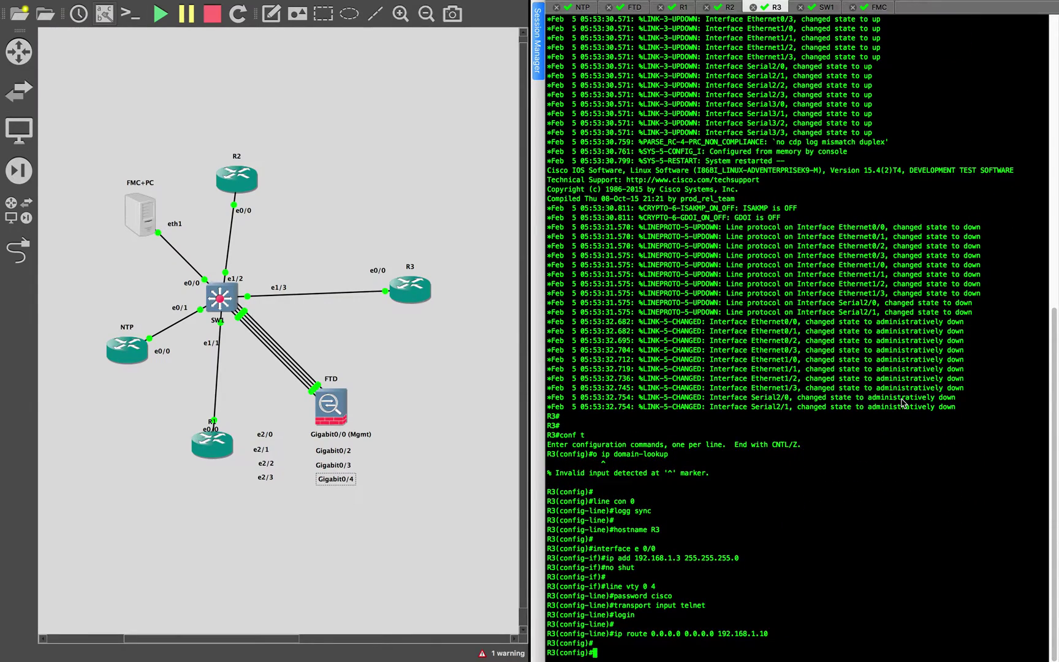
pyautogui.press('Return')
pyautogui.press('Return')
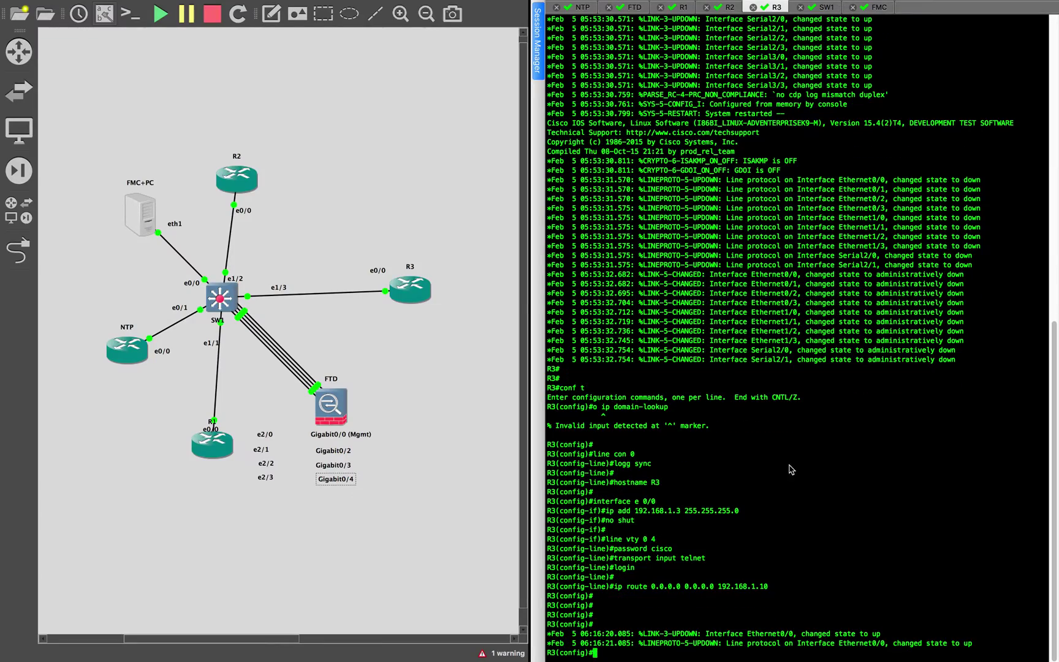
# Copy 'no ip domain-lookup' from the notes and run it on R3
pyautogui.press('super+Tab')
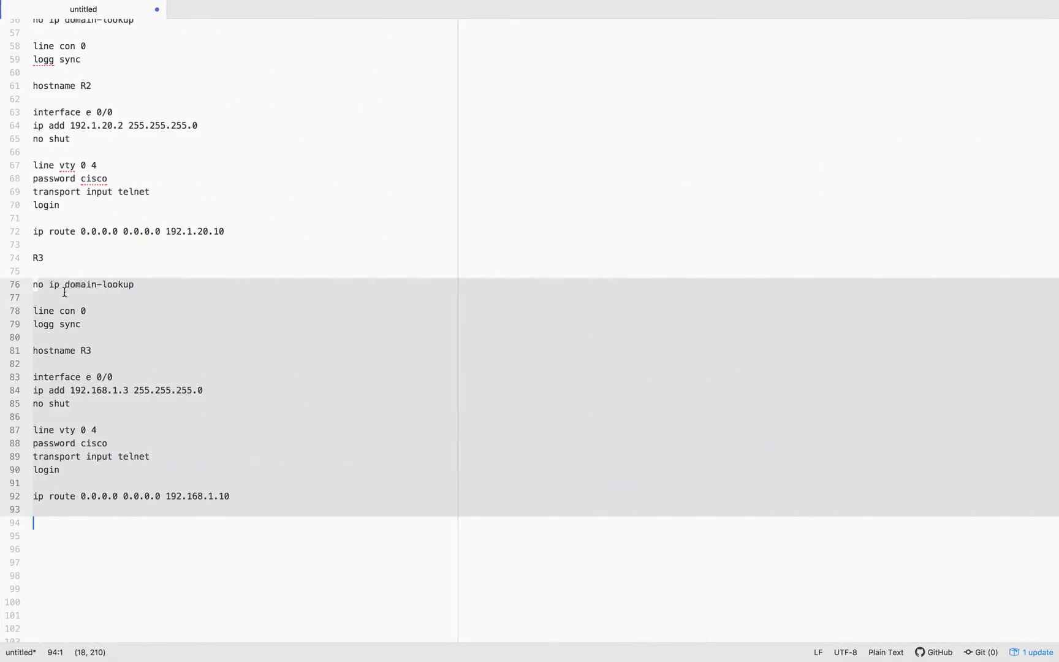
pyautogui.click(68, 288)
pyautogui.moveTo(135, 285); pyautogui.dragTo(27, 288)
pyautogui.press('super+c')
pyautogui.press('super+Tab')
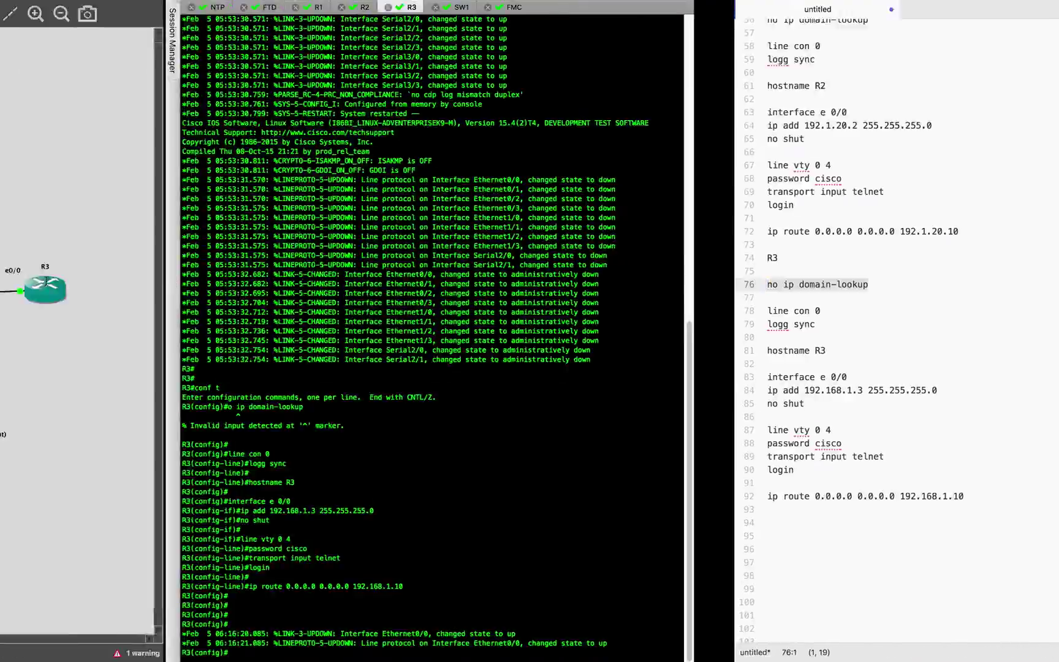
pyautogui.press('super+v')
pyautogui.press('Return')
pyautogui.press('Return')
pyautogui.press('Return')
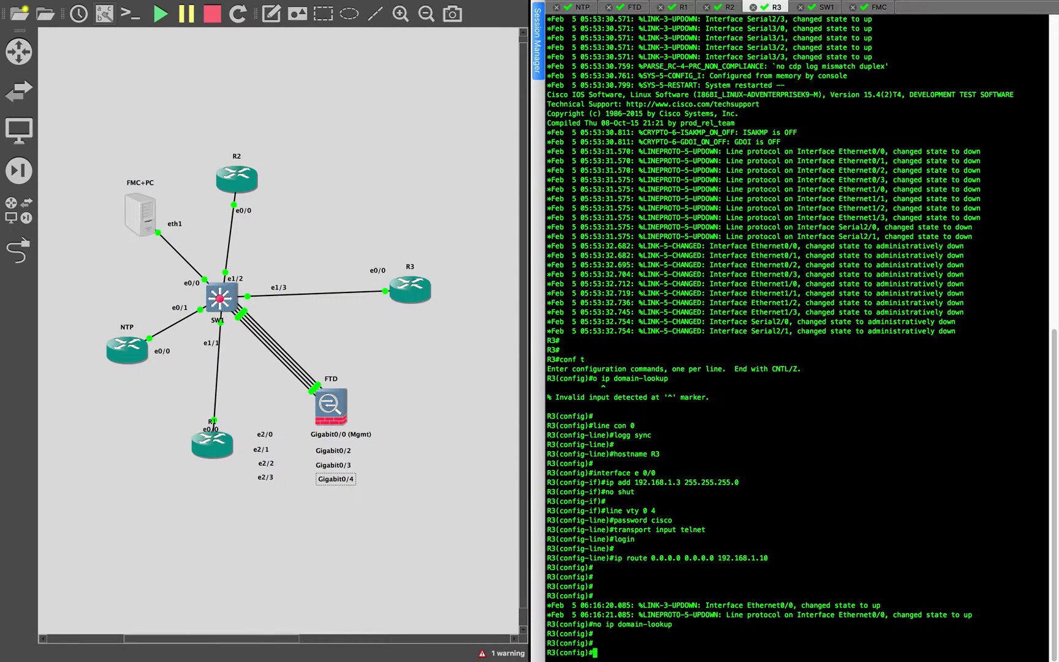
pyautogui.click(685, 9)
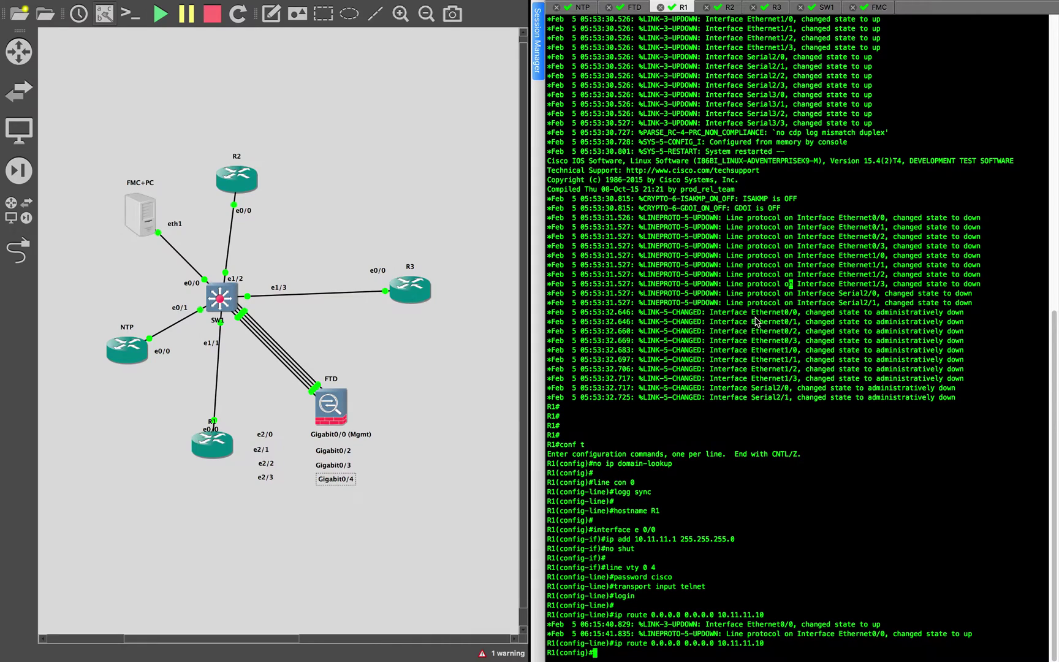
# Clear R1's screen and scrollback, leave configuration mode, and ping 10.11.11.10 successfully
pyautogui.moveTo(55, 5)
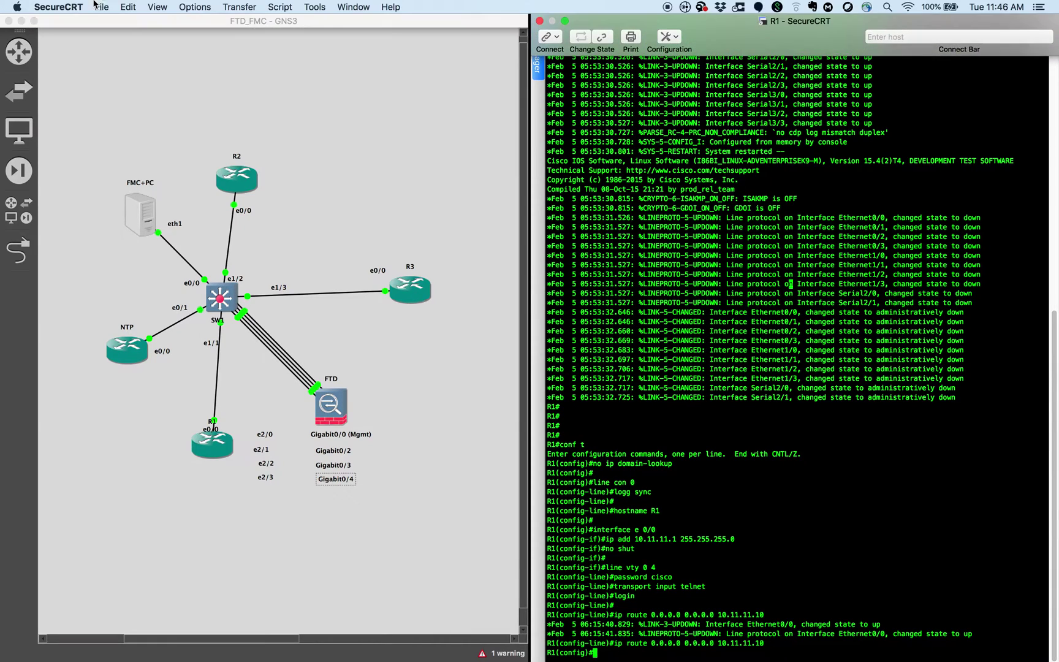
pyautogui.click(128, 7)
pyautogui.click(184, 176)
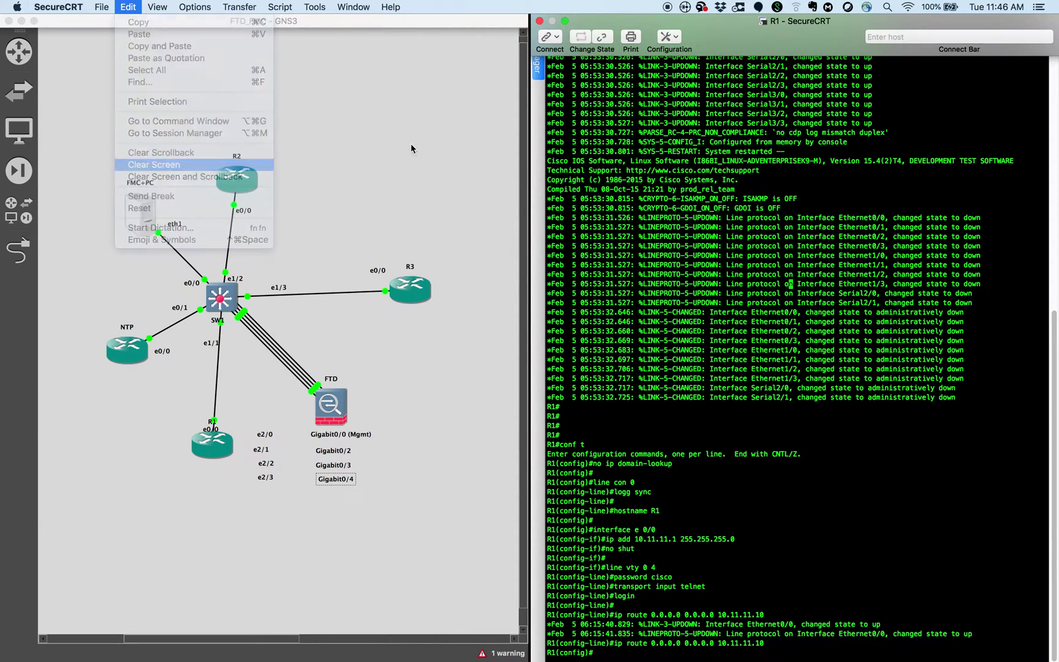
pyautogui.press('Return')
pyautogui.write('end')
pyautogui.press('Return')
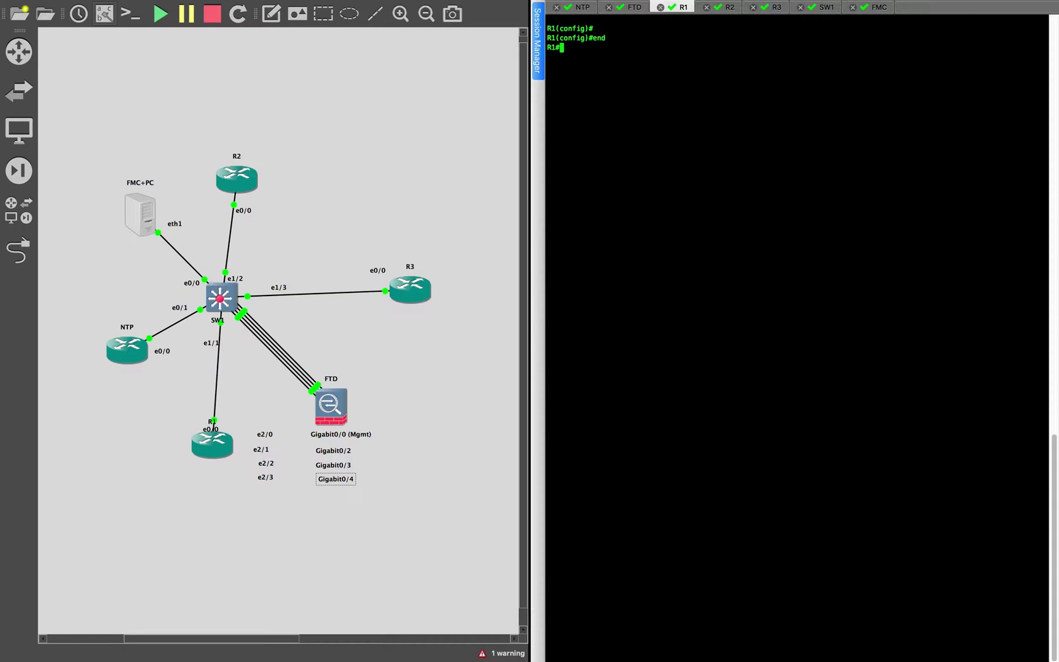
pyautogui.write('ping')
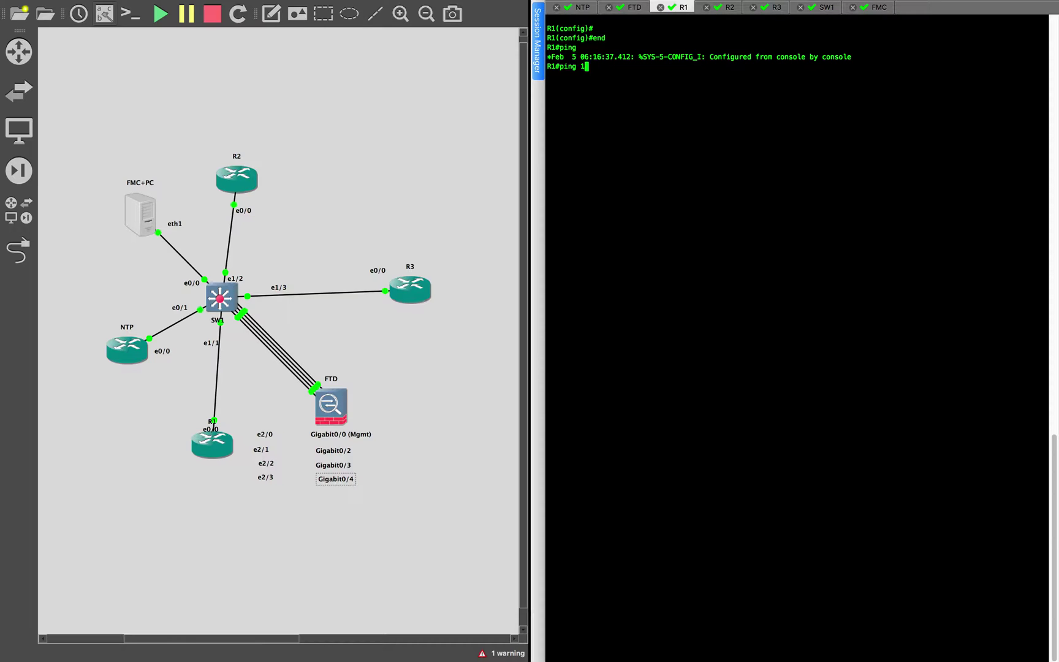
pyautogui.write('10.11.11.10')
pyautogui.press('Return')
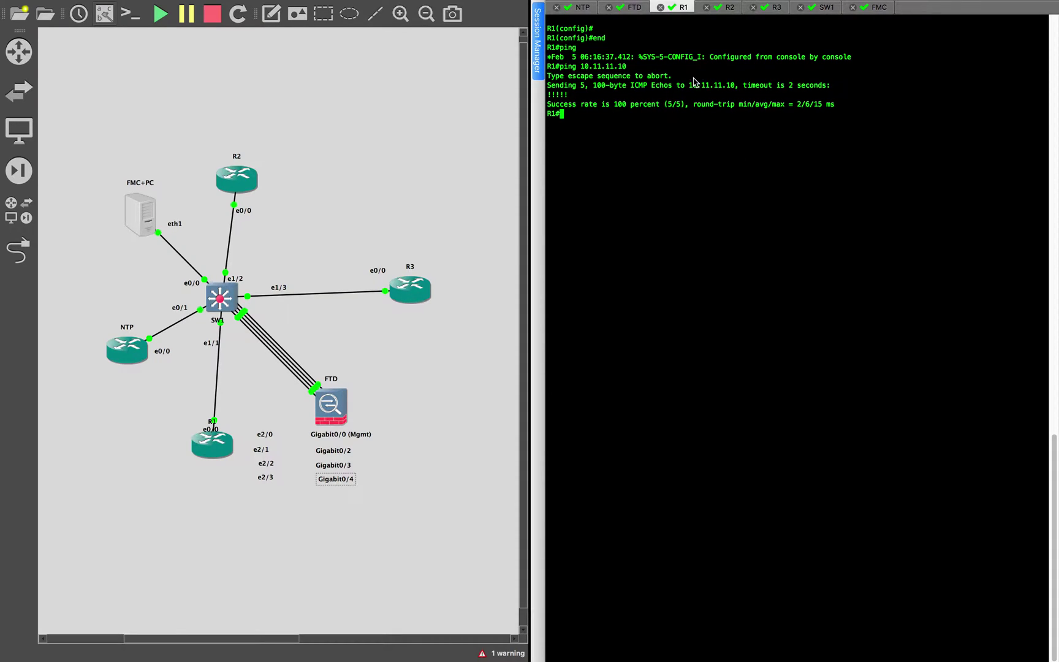
# On R2, leave configuration mode and ping 192.1.20.10, succeeding 5/5
pyautogui.click(726, 8)
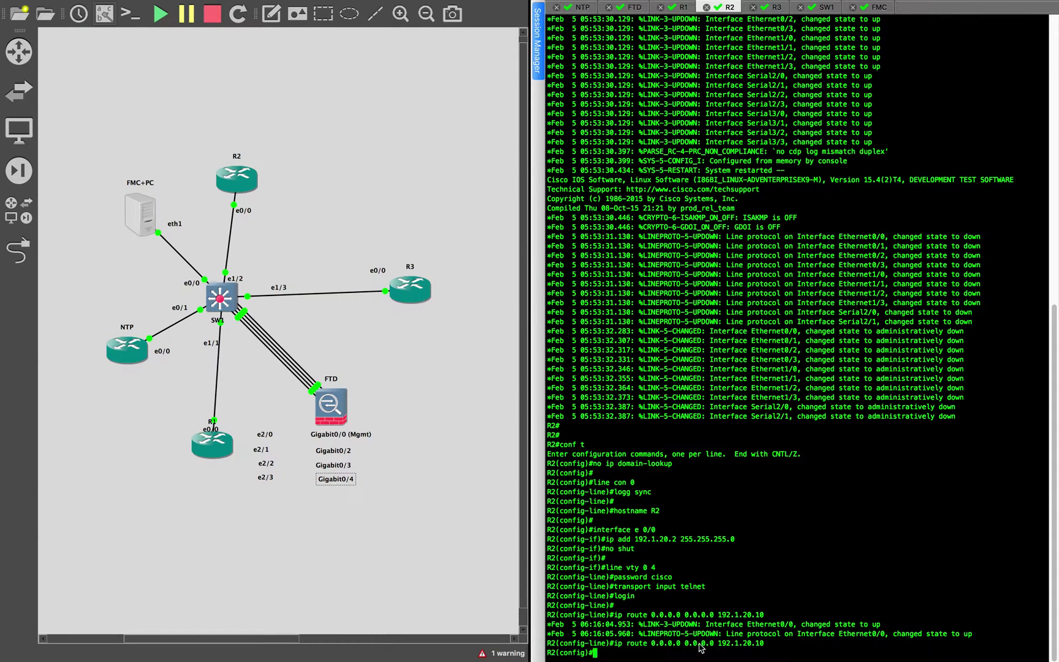
pyautogui.moveTo(719, 615); pyautogui.dragTo(766, 616)
pyautogui.write('end')
pyautogui.press('Return')
pyautogui.write('ping')
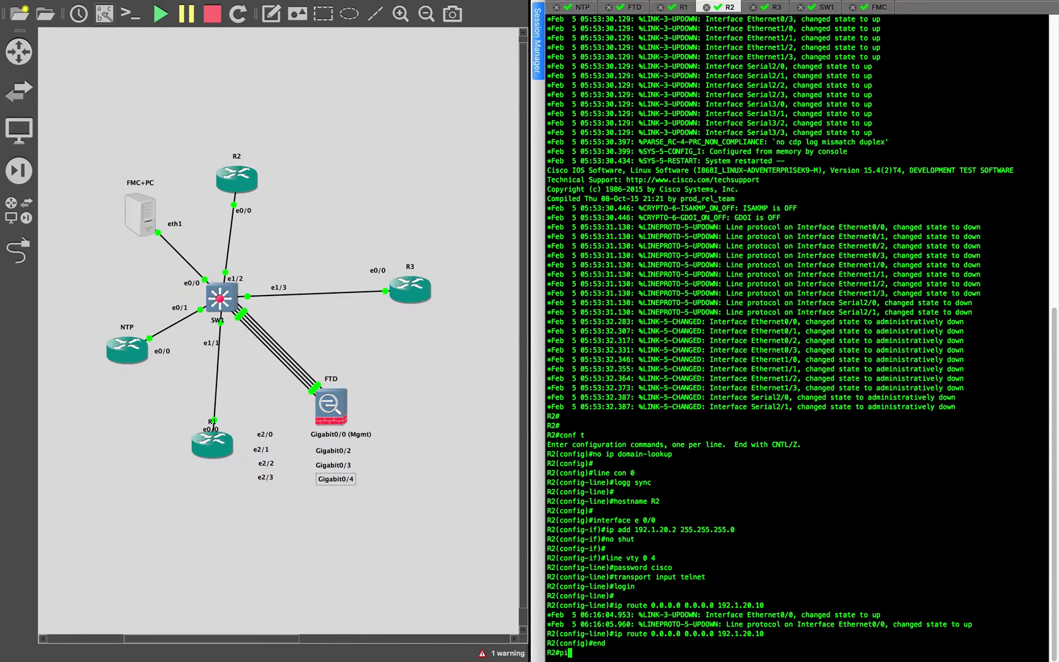
pyautogui.press('super+v')
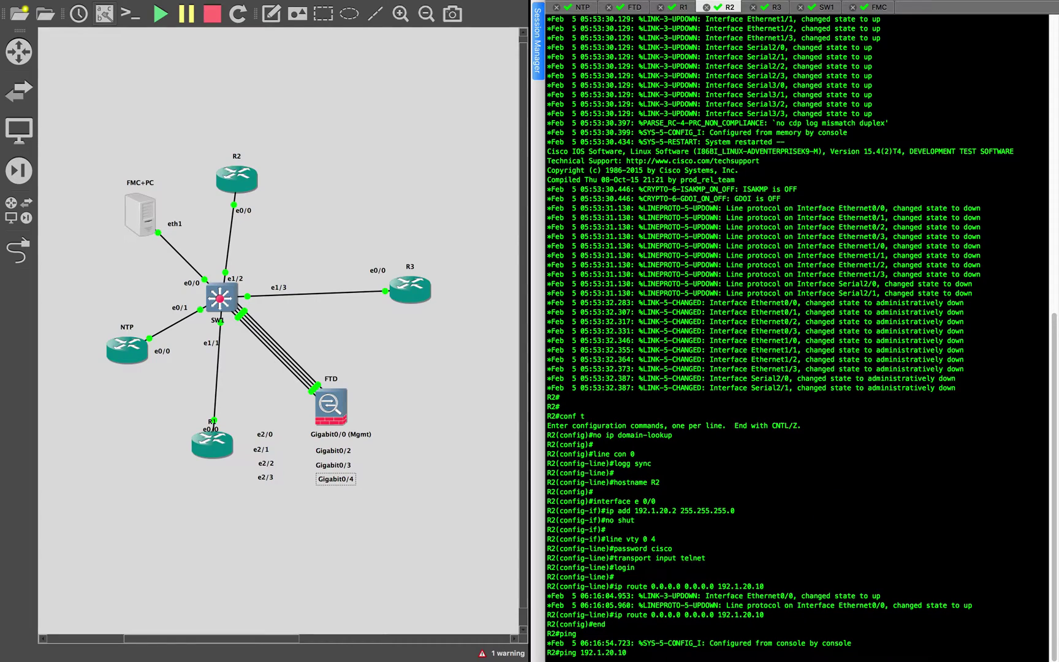
pyautogui.press('Return')
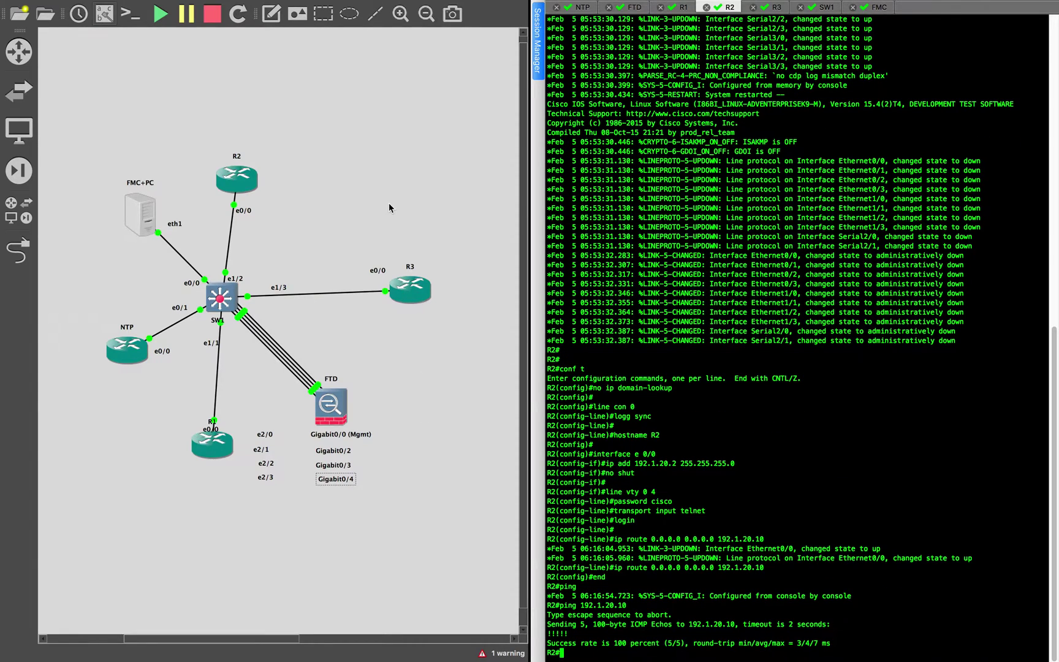
pyautogui.press('super+Tab')
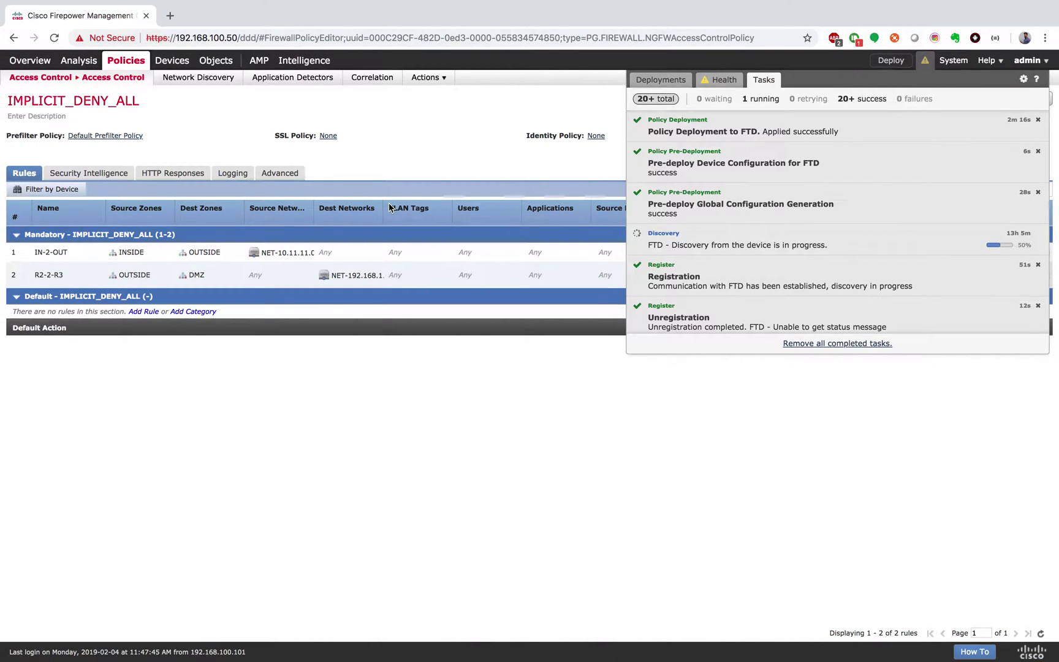
# Close the Tasks list in FMC, then telnet from R1 to 192.1.20.2
pyautogui.click(408, 371)
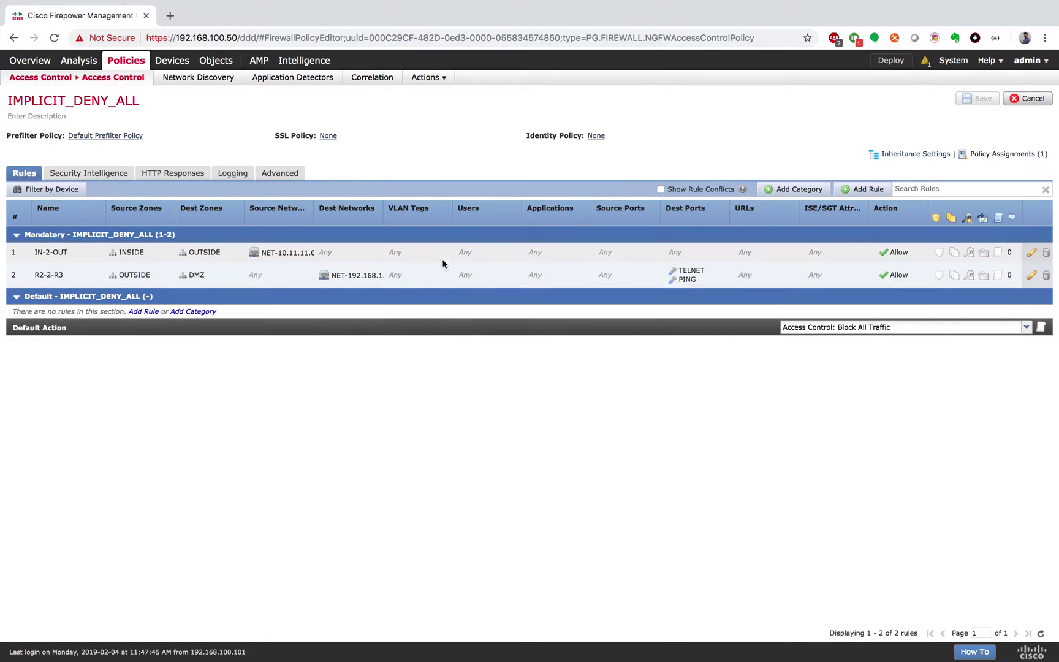
pyautogui.hotkey('ctrl', 'Right')
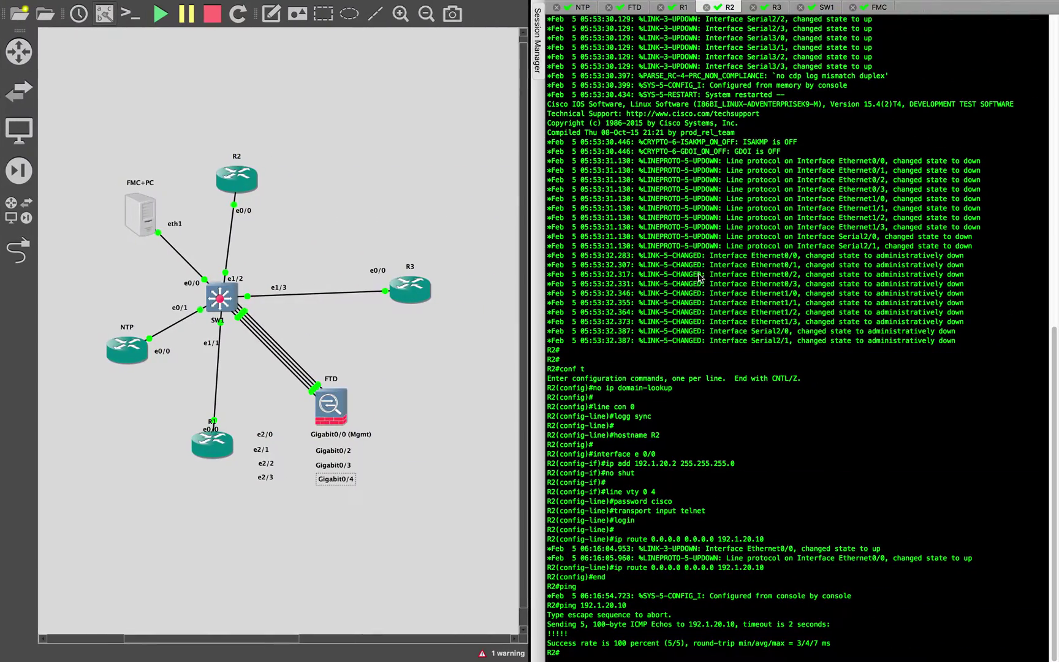
pyautogui.click(686, 8)
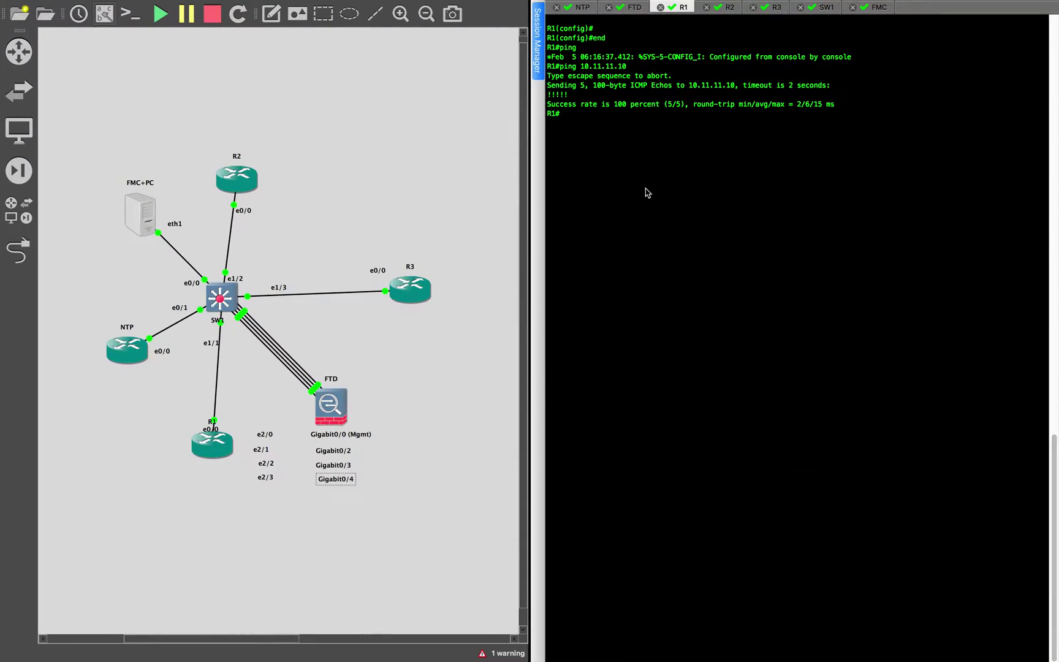
pyautogui.write('telnet 192.1.20.2')
pyautogui.press('Return')
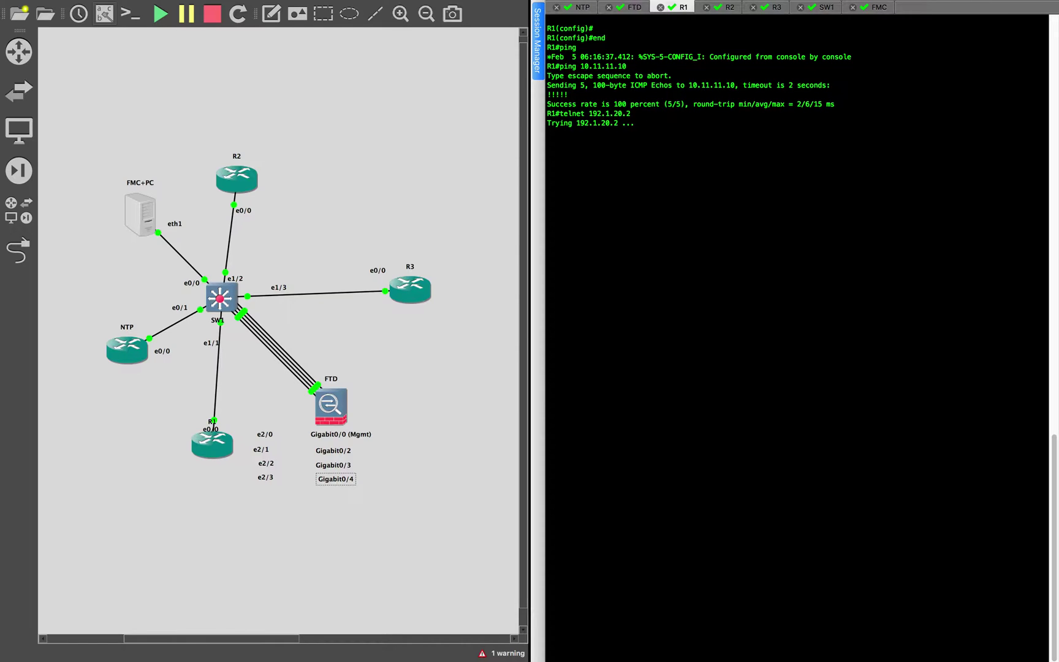
pyautogui.hotkey('ctrl', 'Left')
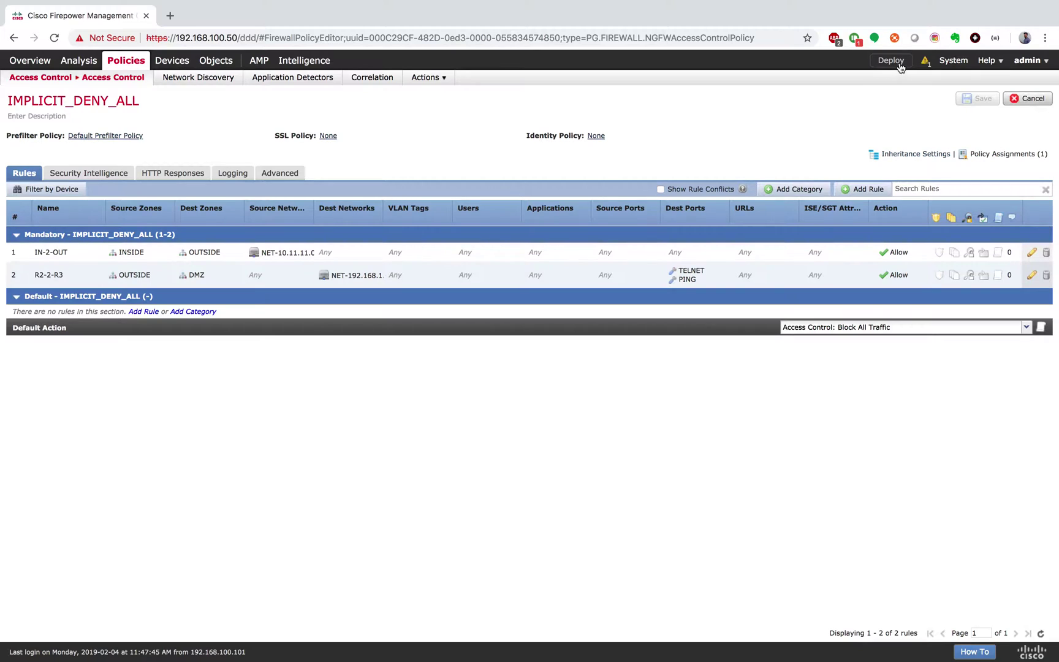
# Deploy the pending configuration to the selected FTD device and watch its deployment tasks
pyautogui.click(891, 60)
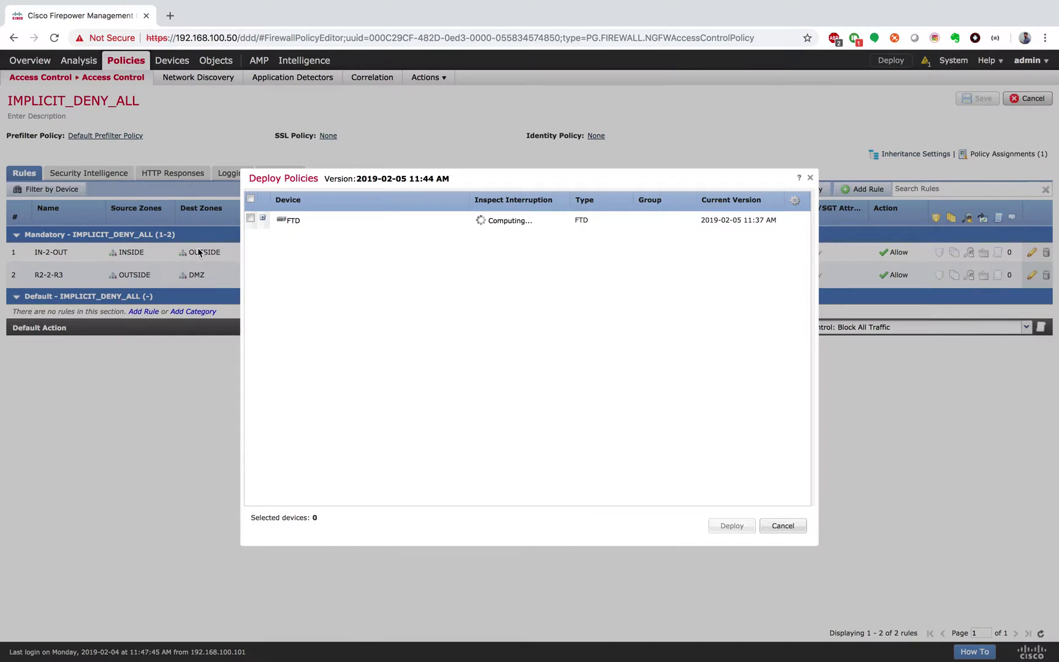
pyautogui.click(251, 218)
pyautogui.click(743, 529)
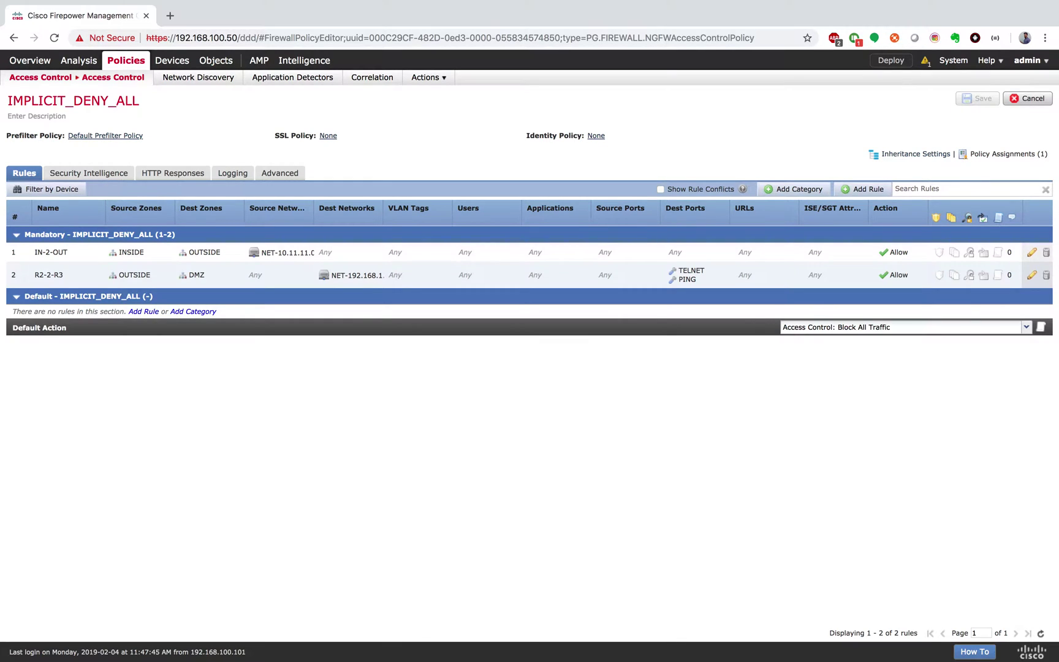
pyautogui.click(925, 62)
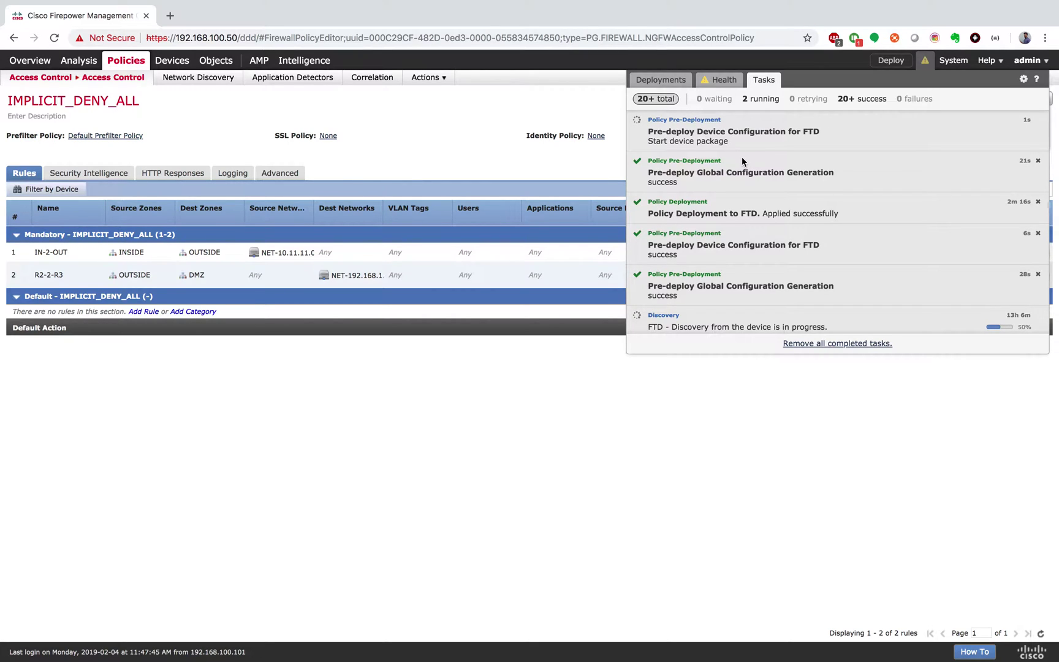
pyautogui.hotkey('ctrl', 'Right')
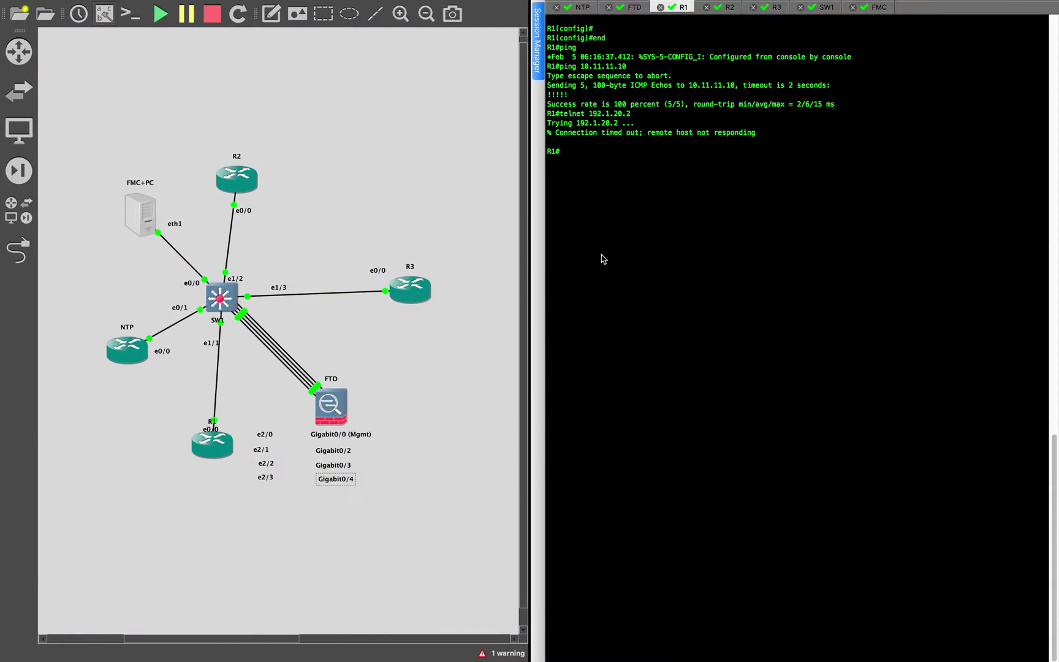
# Return to FMC to check that the FTD policy deployment completed
pyautogui.hotkey('ctrl', 'Left')
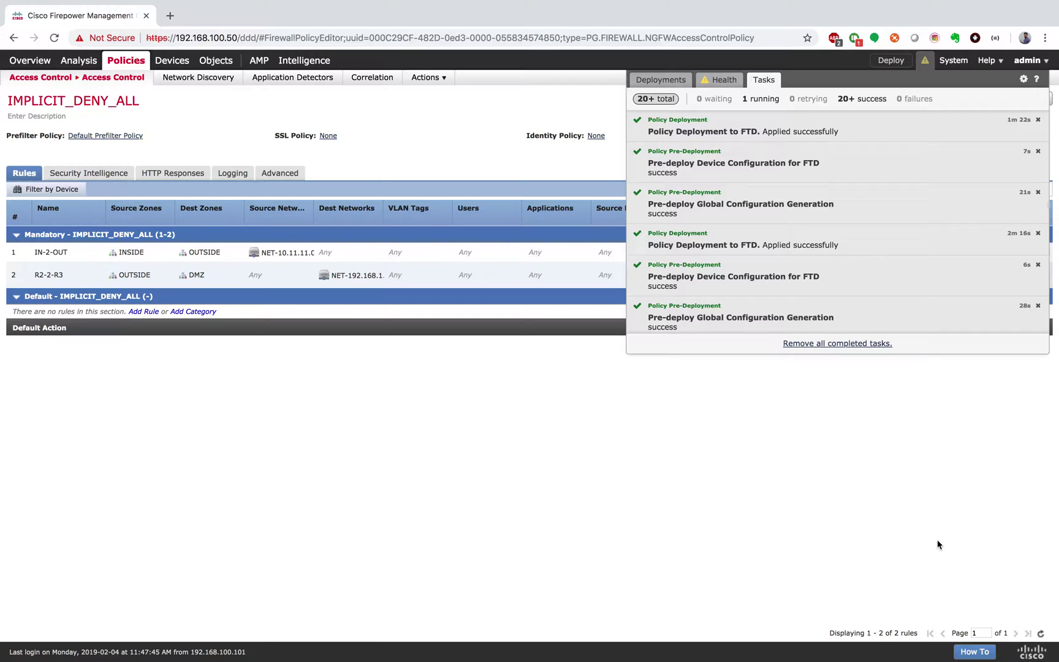
# Retry R1's telnet to 192.1.20.2, log in to R2, and exit the session
pyautogui.click(665, 81)
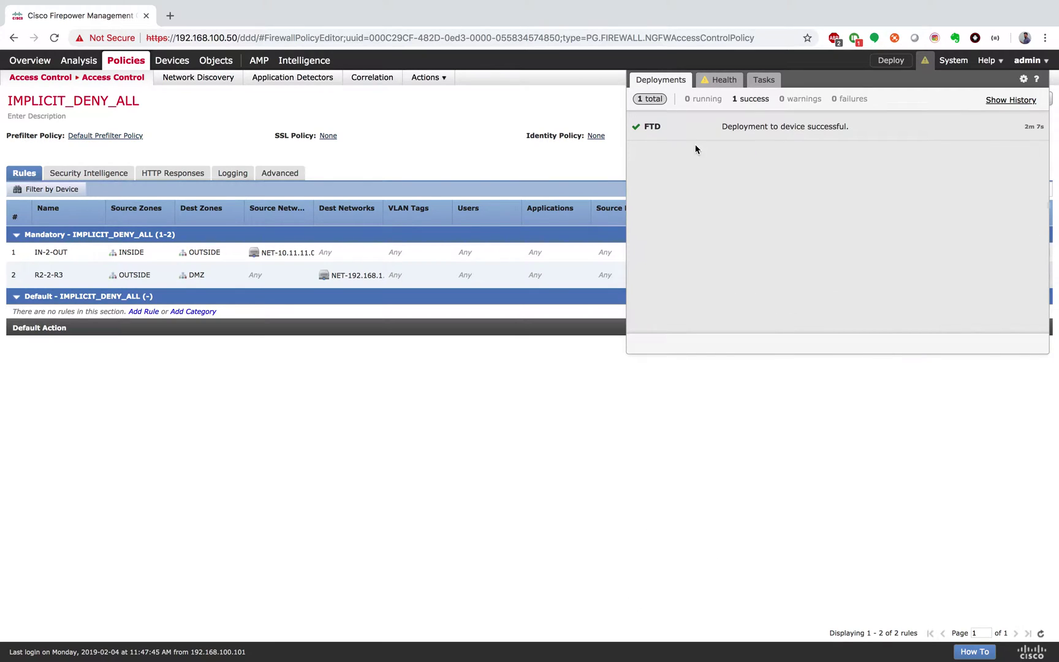
pyautogui.hotkey('ctrl', 'Right')
pyautogui.press('Up')
pyautogui.press('Return')
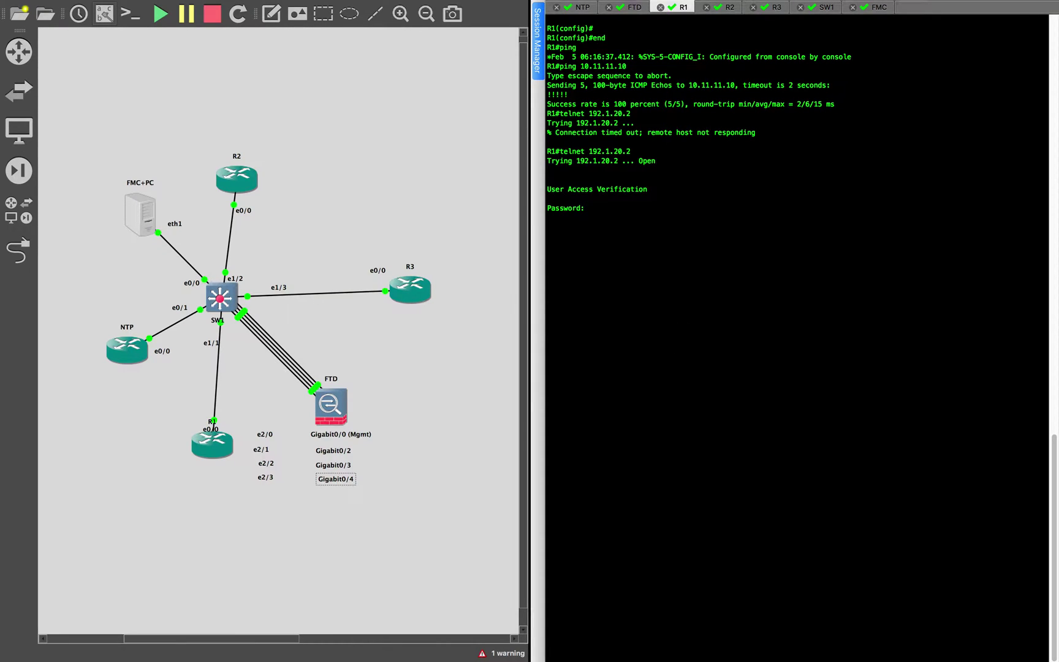
pyautogui.press('Return')
pyautogui.write('exit')
pyautogui.press('Return')
# Ping 192.1.20.2 from R1, succeeding 5/5
pyautogui.write('ping 1')
pyautogui.write('92.')
pyautogui.write('.20.2')
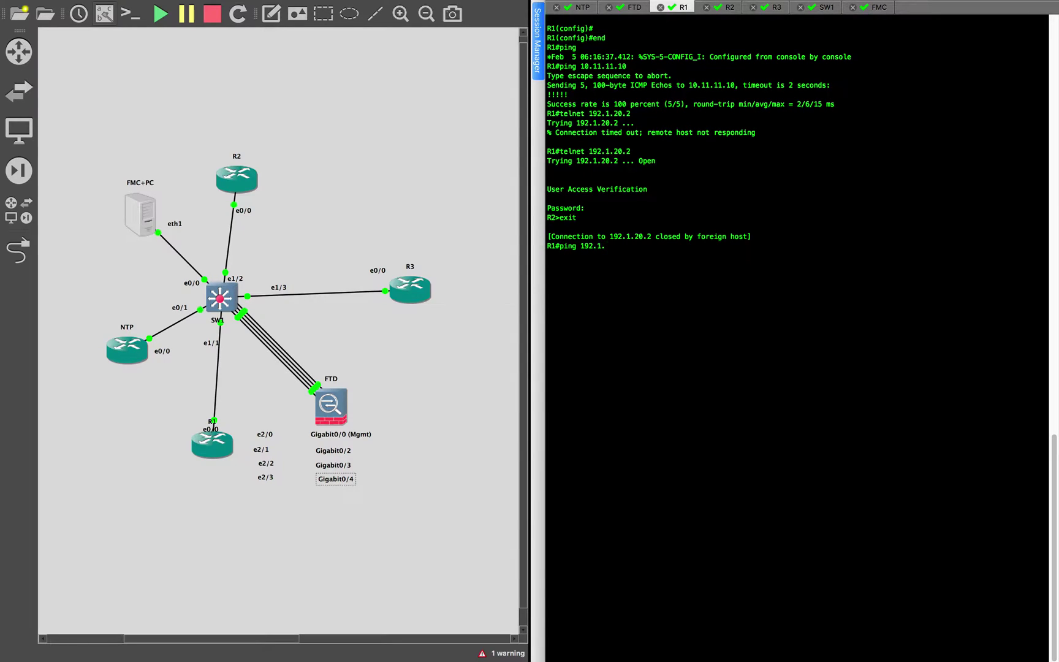
pyautogui.press('Return')
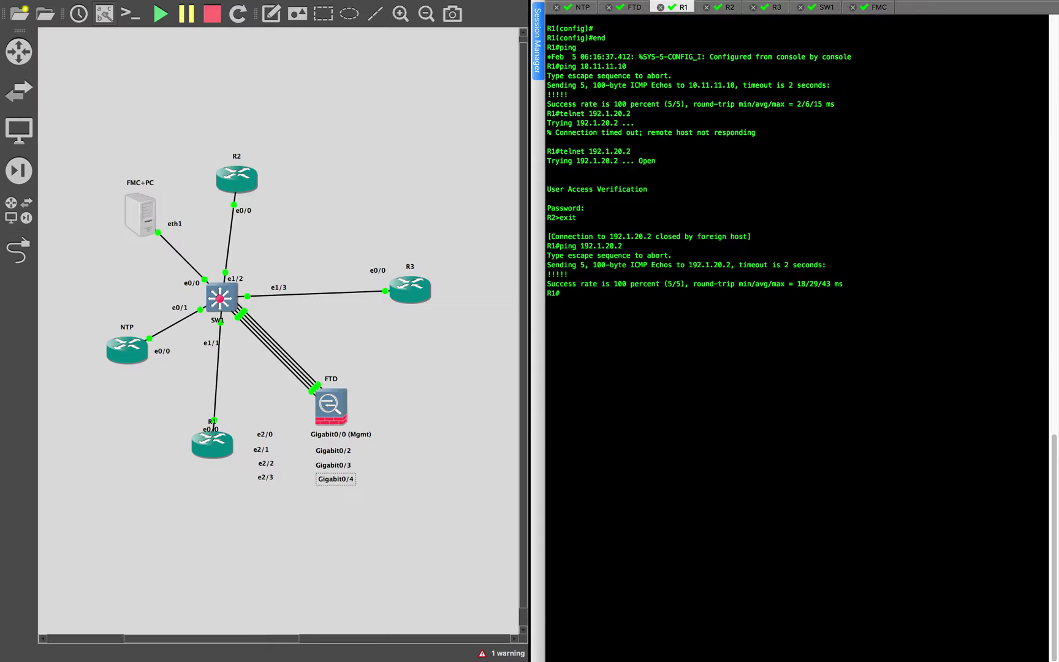
pyautogui.click(725, 17)
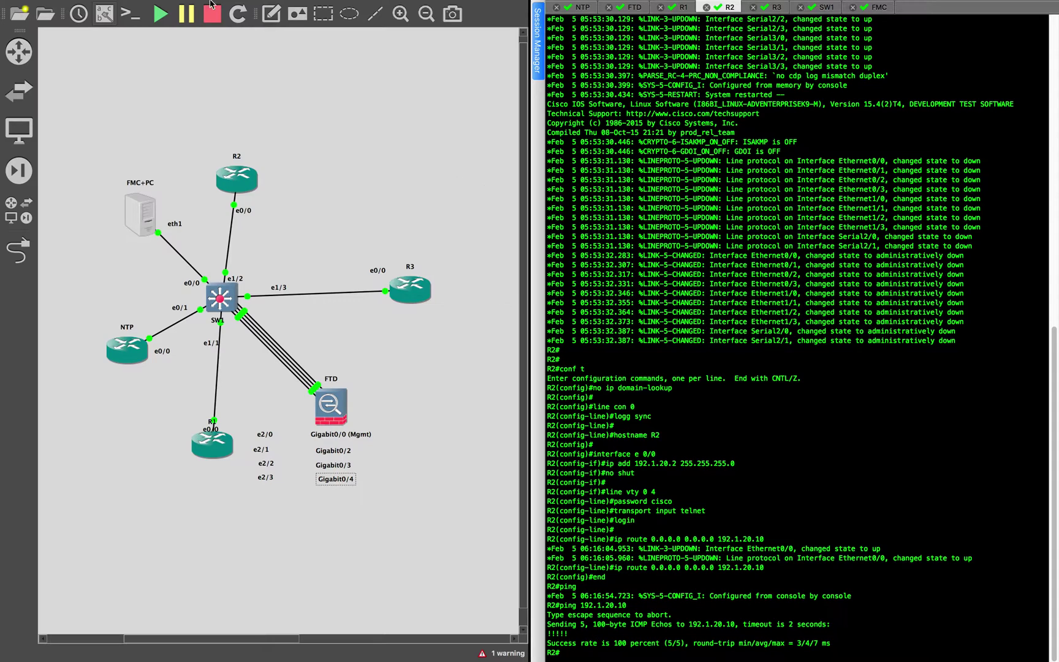
# Clear R2's screen and scrollback and ping 10.11.11.1, which fails 0/5
pyautogui.click(127, 6)
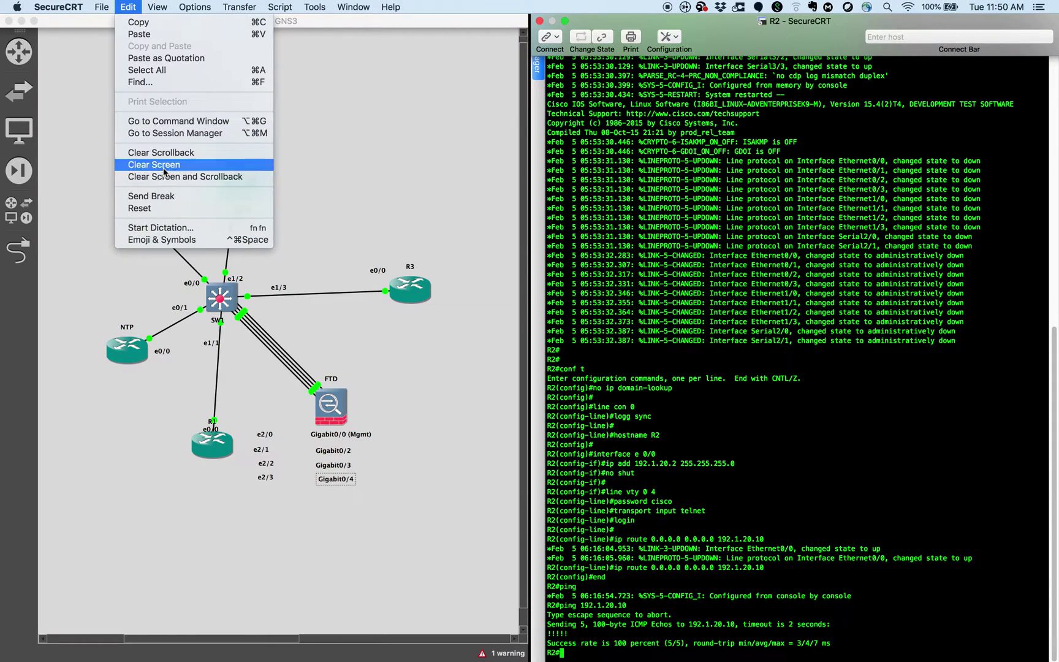
pyautogui.click(159, 175)
pyautogui.write('pin')
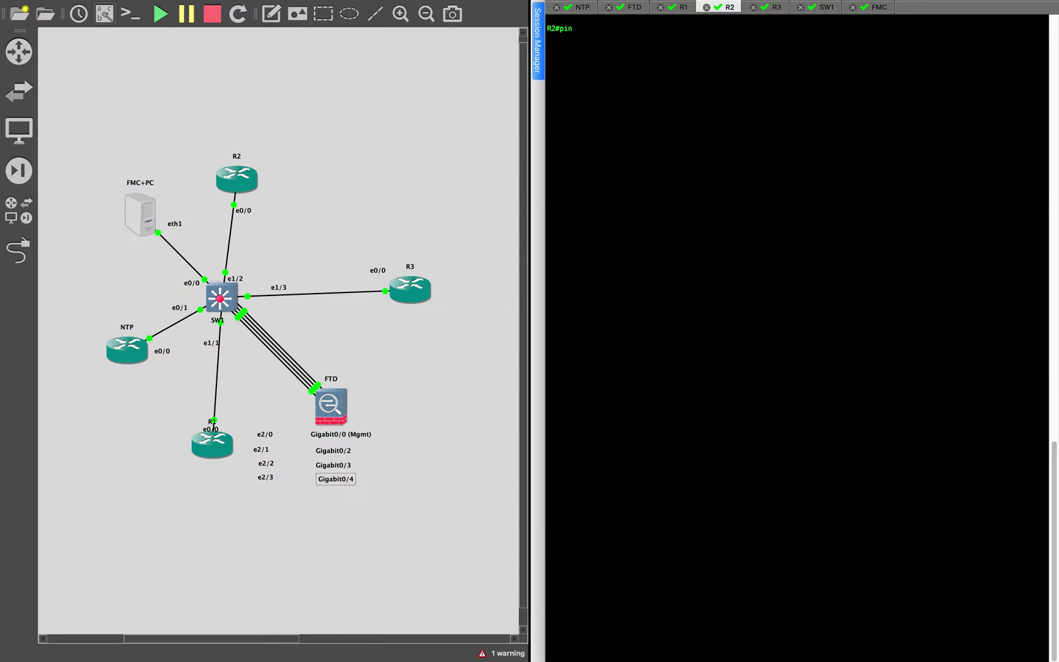
pyautogui.write('g 10.11.11.1')
pyautogui.press('Return')
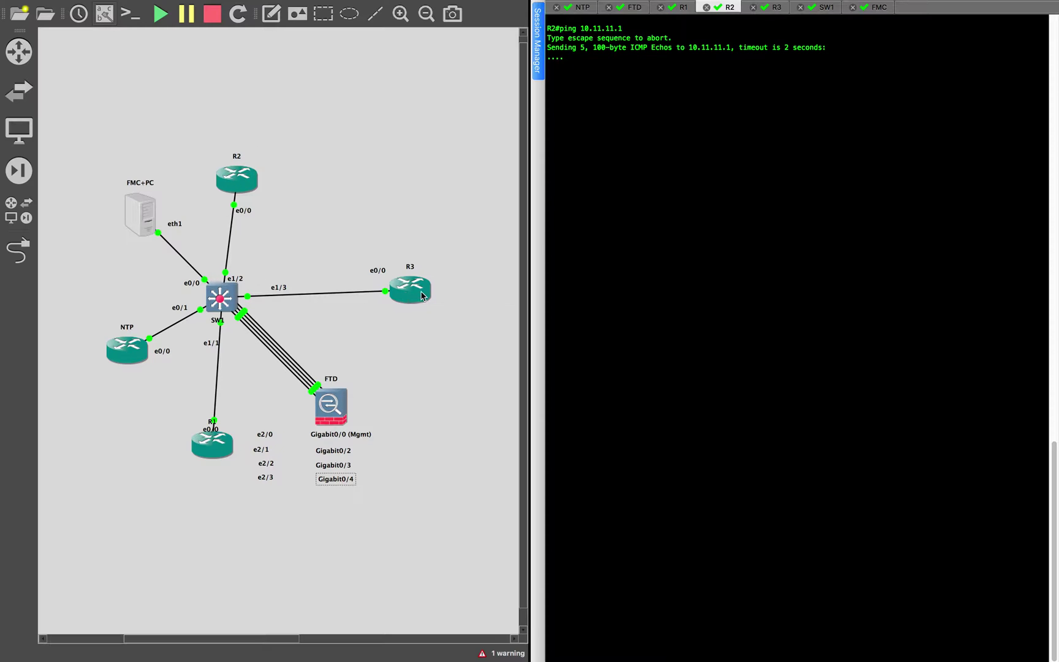
# Telnet from R2 into R3 at 192.168.1.3, log in, then exit
pyautogui.write('tel')
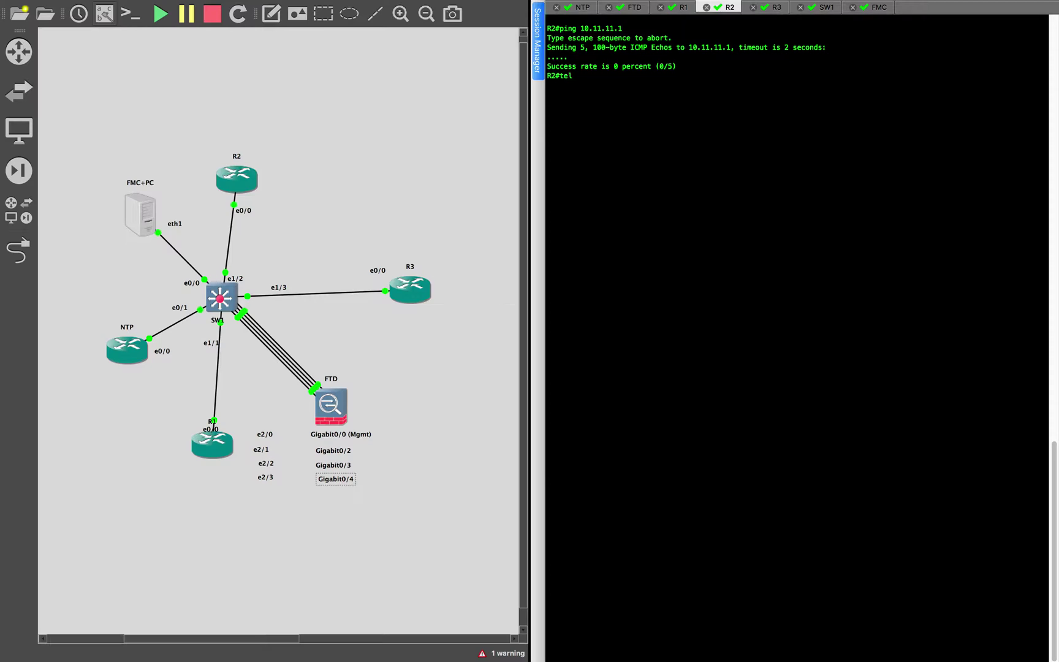
pyautogui.write('net 192.')
pyautogui.write('168.1.3')
pyautogui.press('Return')
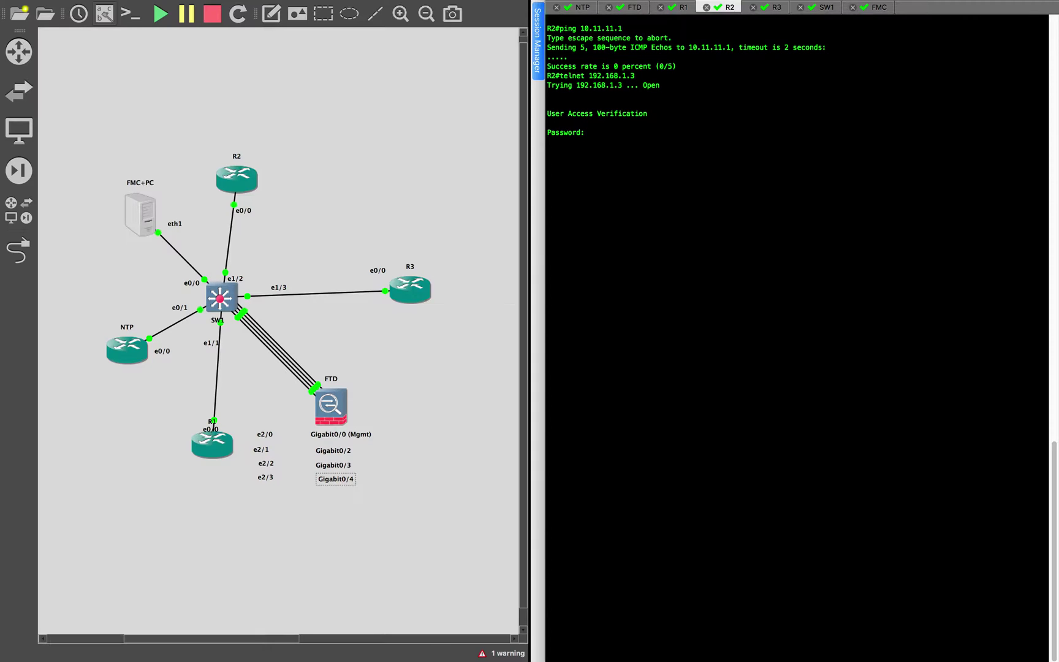
pyautogui.press('Return')
pyautogui.write('ecit')
pyautogui.press('BackSpace')
pyautogui.press('BackSpace')
pyautogui.press('BackSpace')
pyautogui.write('xir')
pyautogui.press('Return')
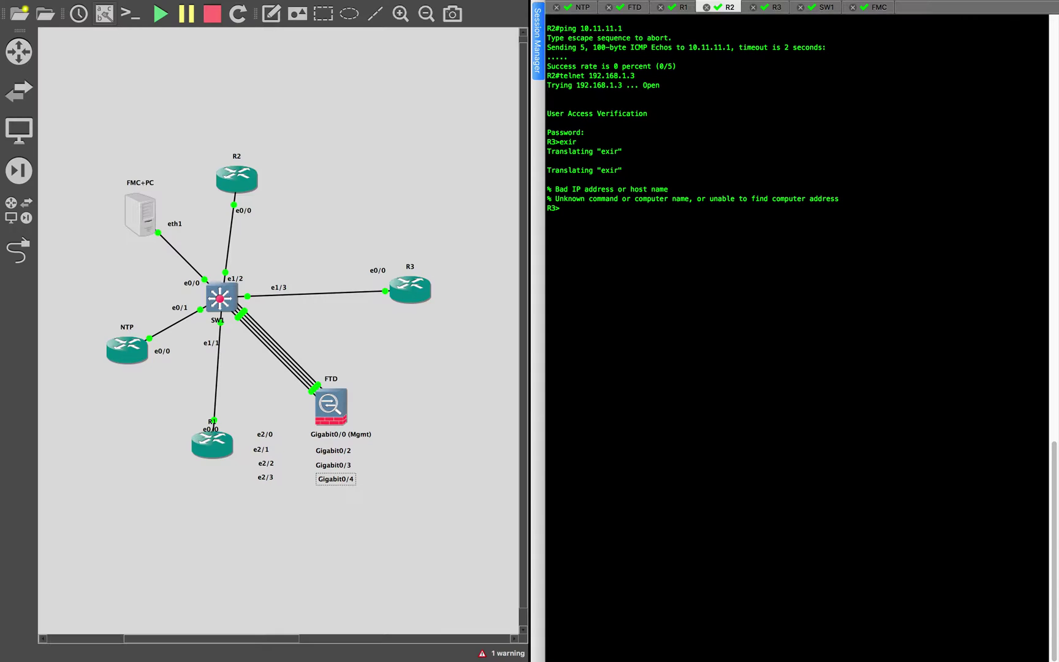
pyautogui.write('exit')
pyautogui.press('Return')
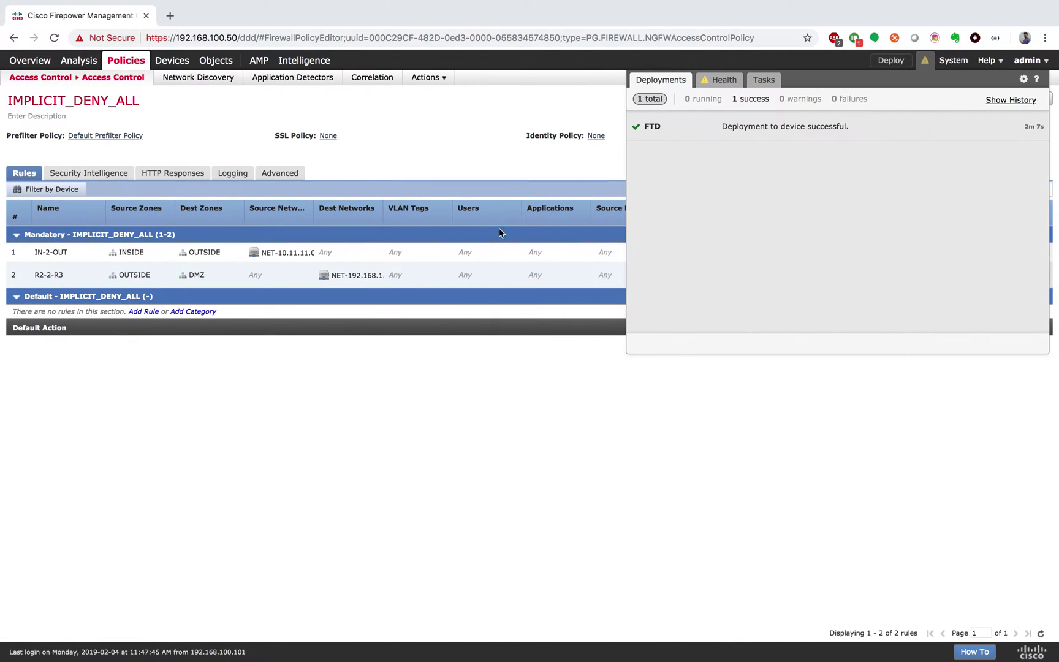
# Edit the FTD in Device Management, open Routing > Static Route, and choose Add Route
pyautogui.click(543, 411)
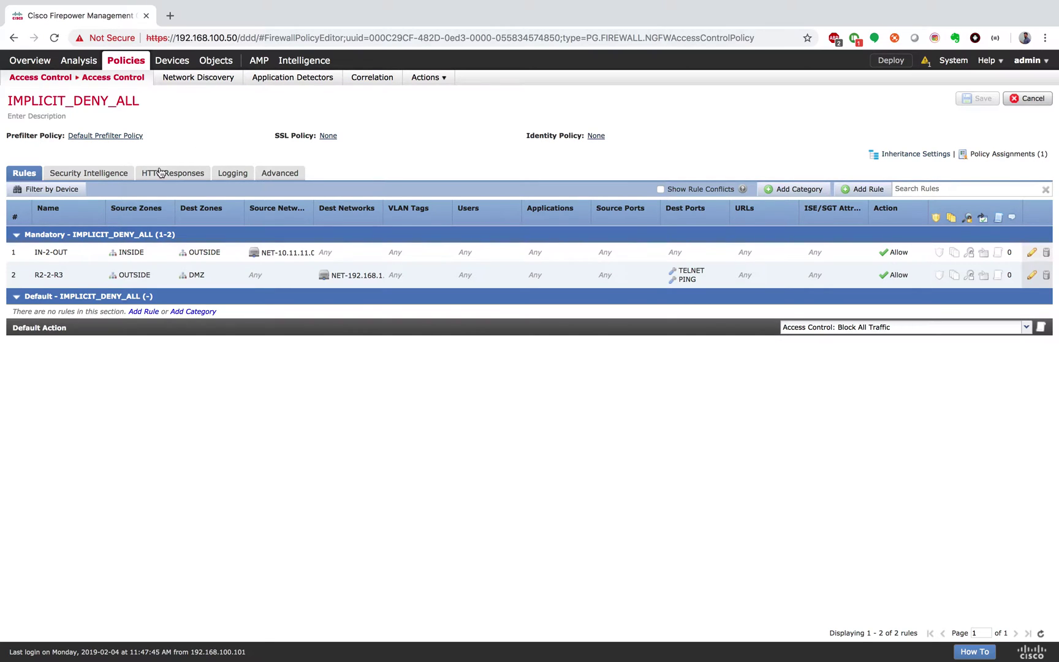
pyautogui.click(167, 61)
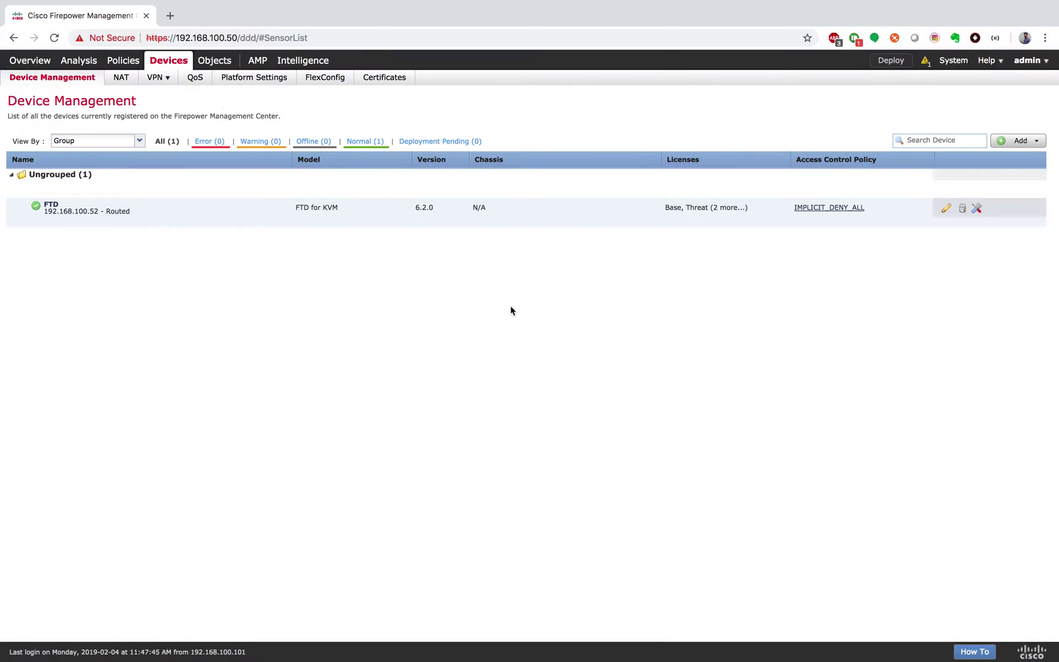
pyautogui.click(946, 208)
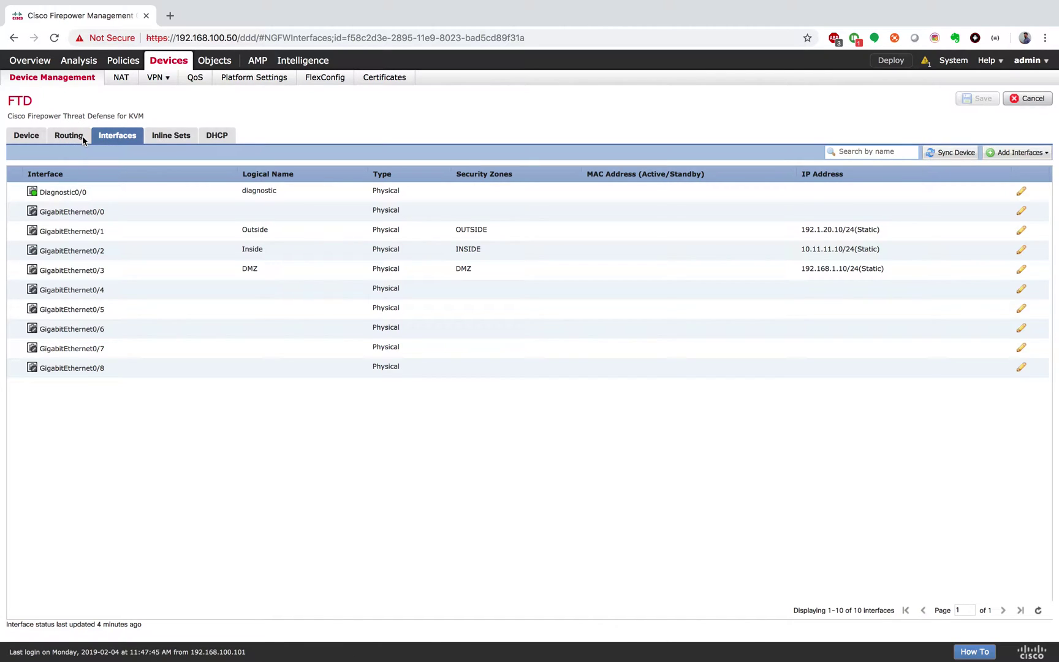
pyautogui.click(83, 140)
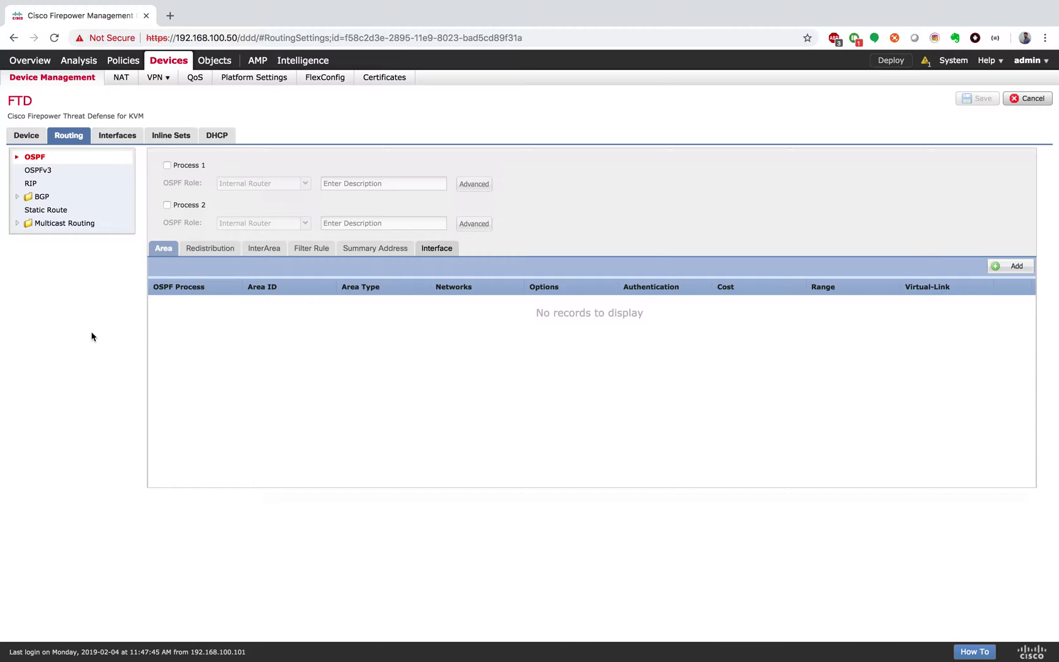
pyautogui.click(61, 211)
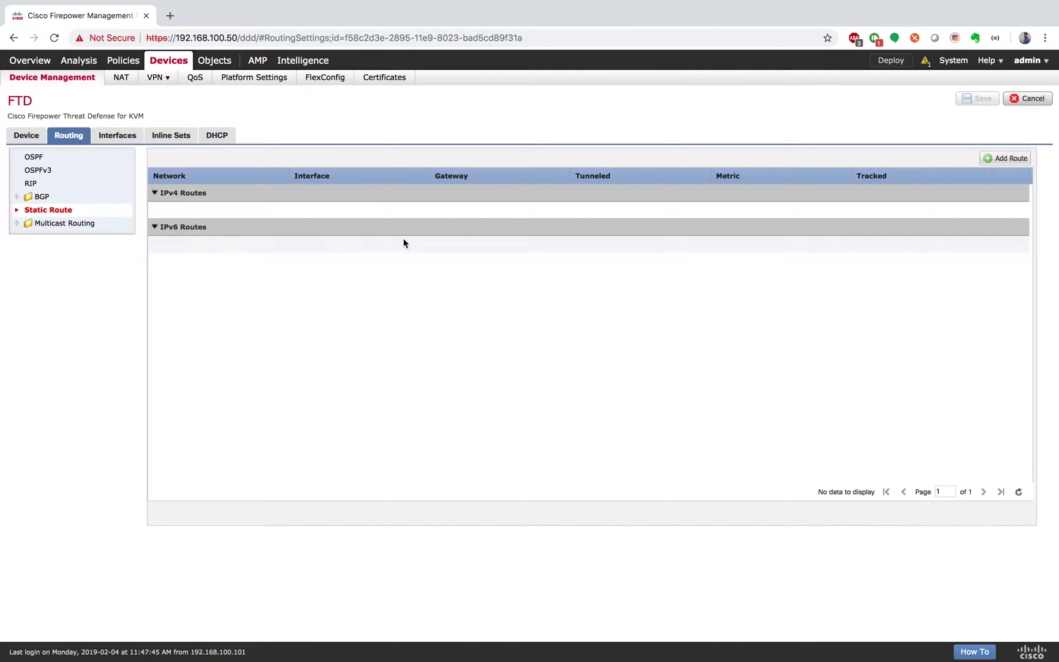
pyautogui.click(1007, 161)
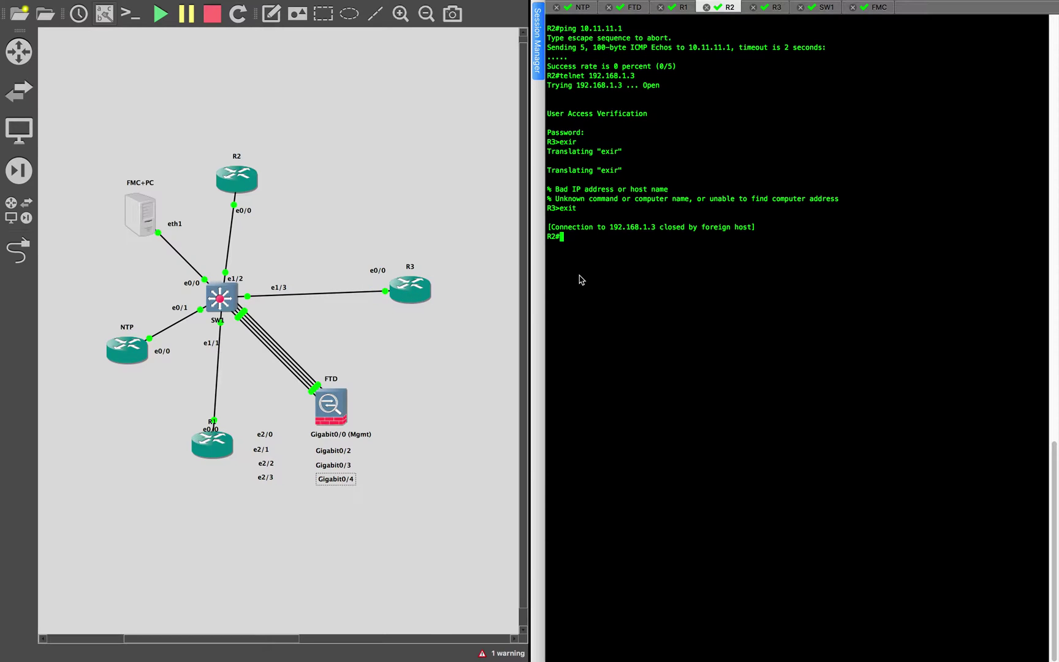
# On R3's console, enter end to return to the R3# prompt
pyautogui.click(776, 8)
pyautogui.write('end')
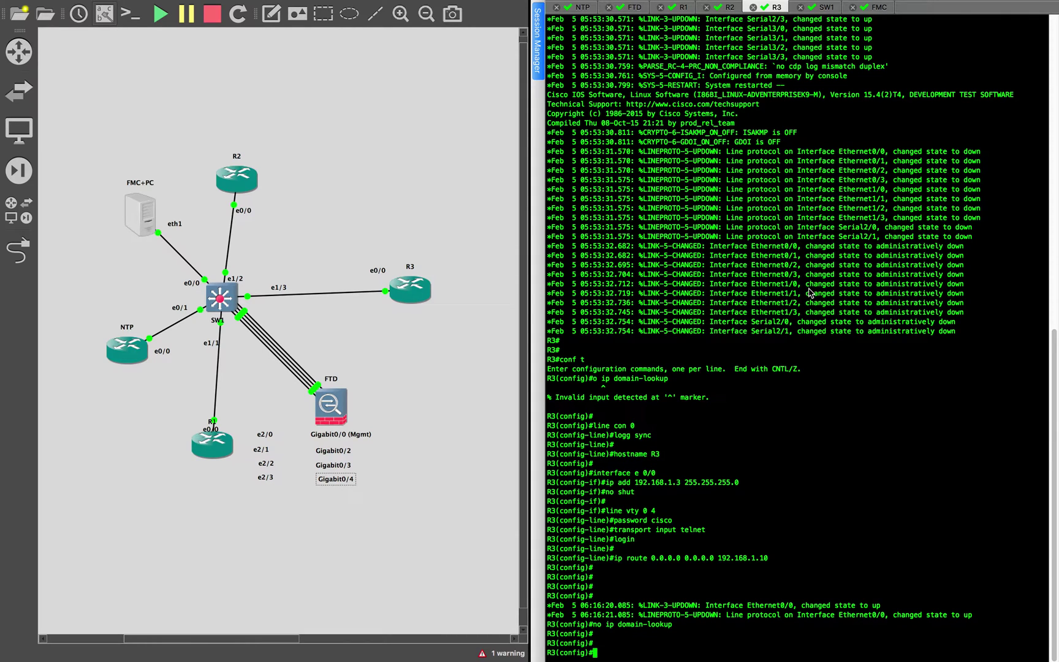
pyautogui.press('Return')
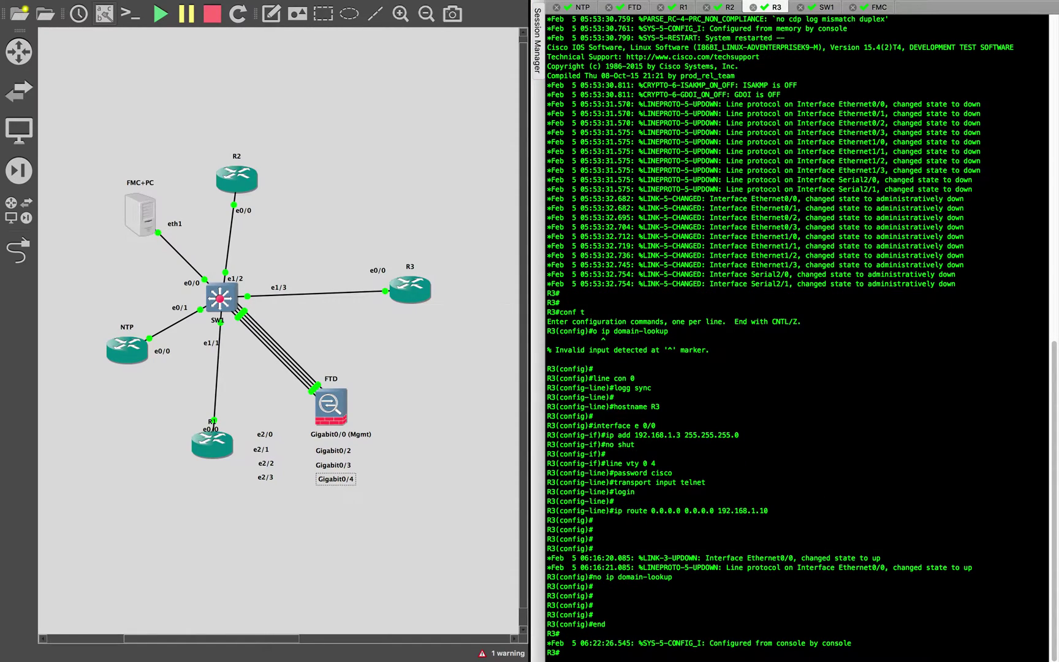
pyautogui.click(889, 490)
# Paste an int lo1 block with 192.168.11.11 255.255.255.0 and no shut at line 94
pyautogui.hotkey('ctrl', 'Right')
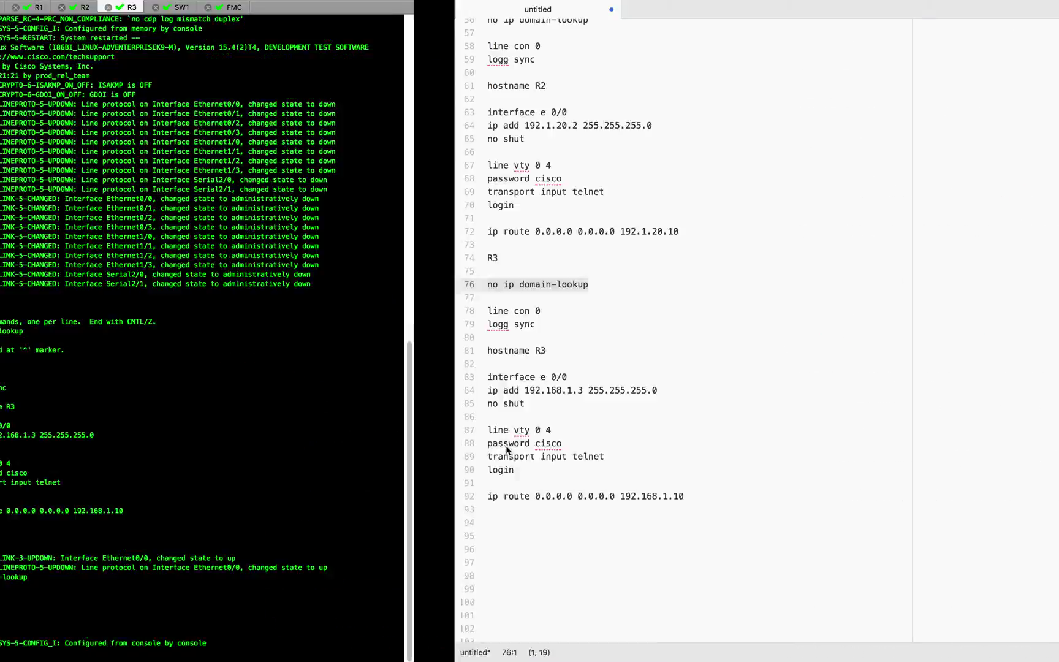
pyautogui.click(249, 522)
pyautogui.write('int lo1 ip add 192.168.11.11 255.255.255.0 no shut')
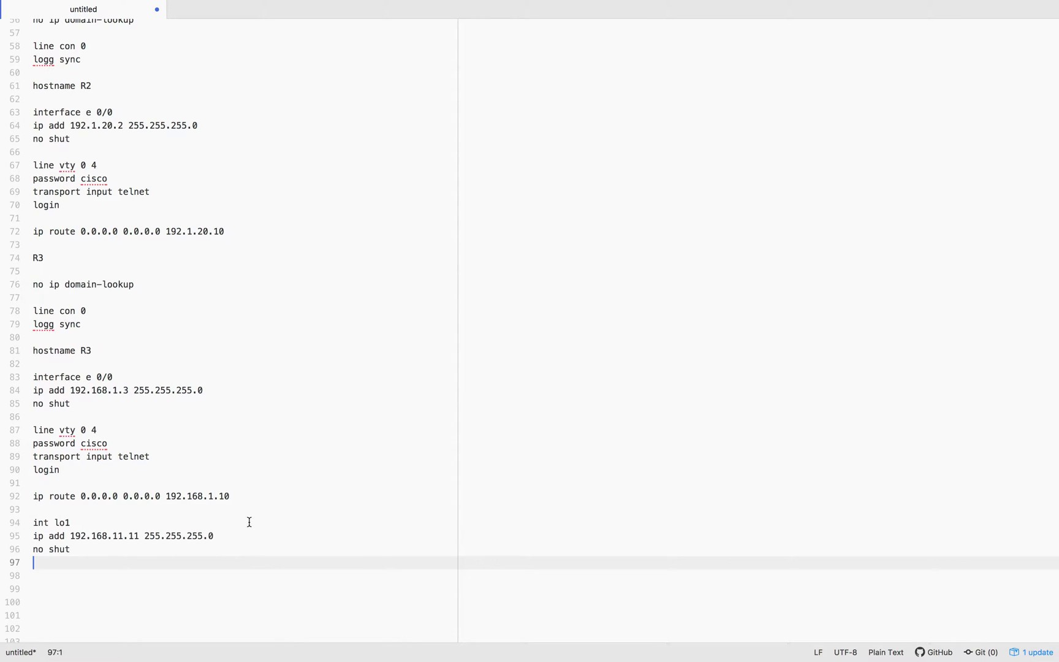
pyautogui.moveTo(69, 535); pyautogui.dragTo(178, 530)
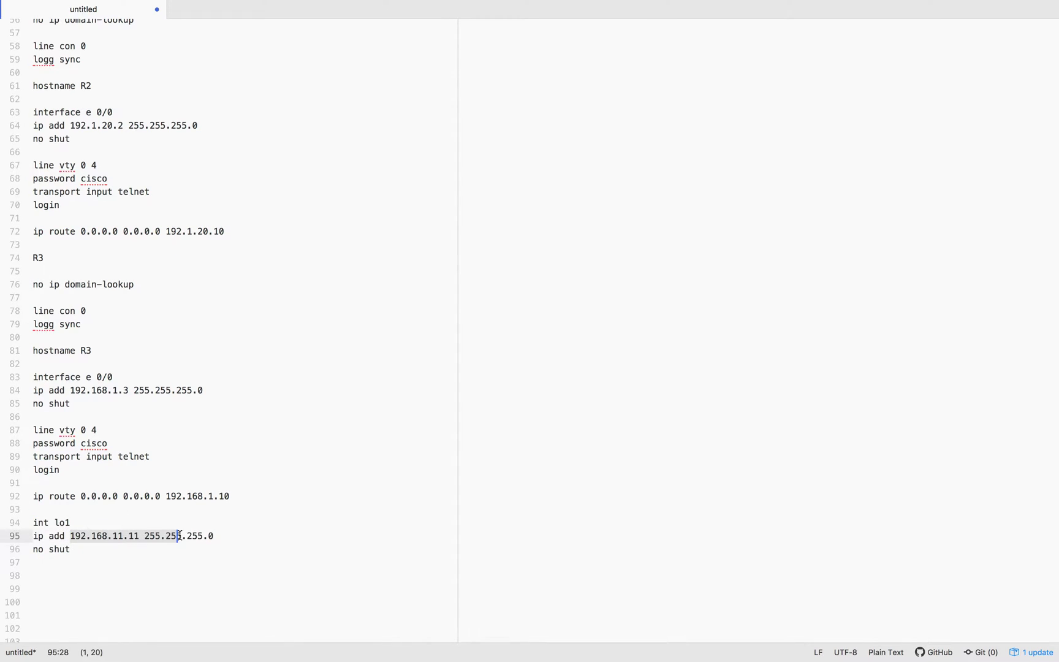
pyautogui.click(121, 562)
pyautogui.moveTo(81, 556); pyautogui.dragTo(16, 525)
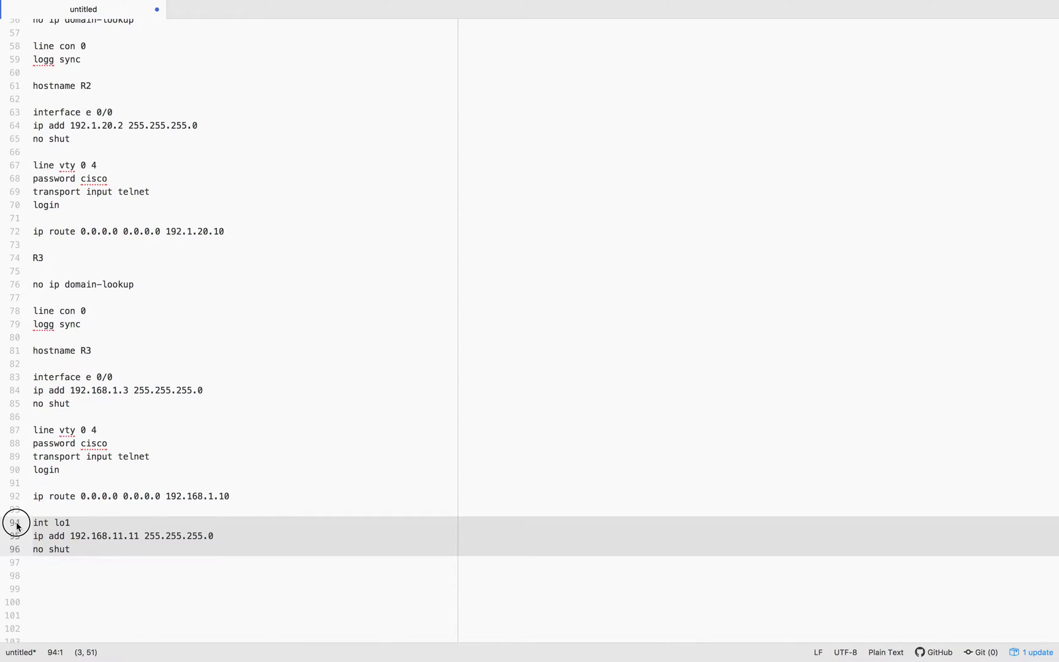
pyautogui.hotkey('ctrl', 'Left')
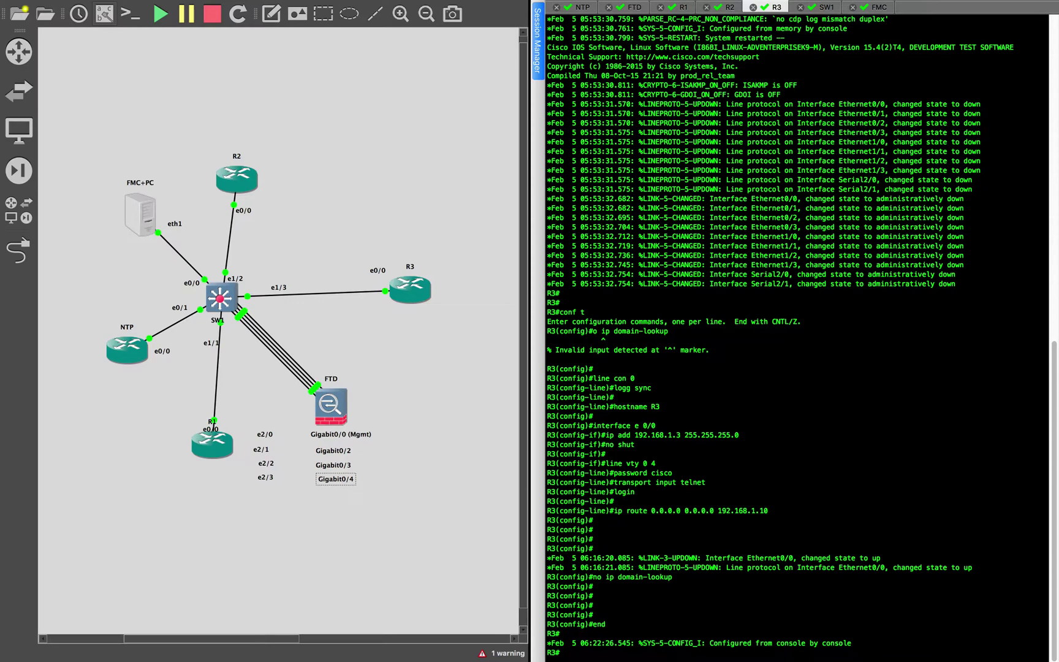
# Show R1's console session, then return to the Atom configuration notes
pyautogui.click(681, 12)
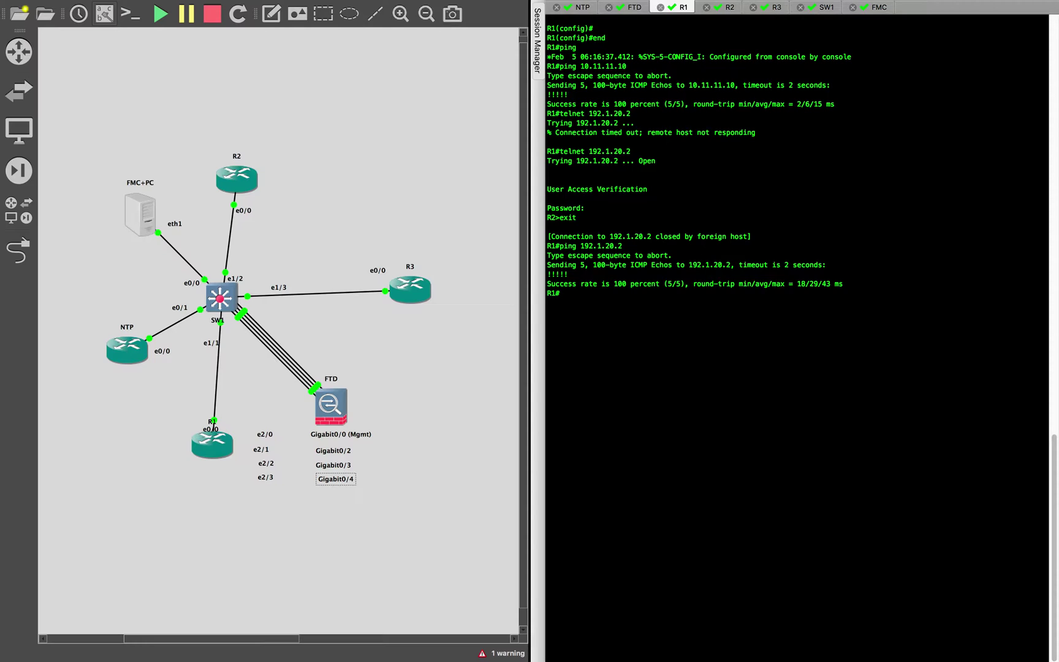
pyautogui.hotkey('ctrl', 'Right')
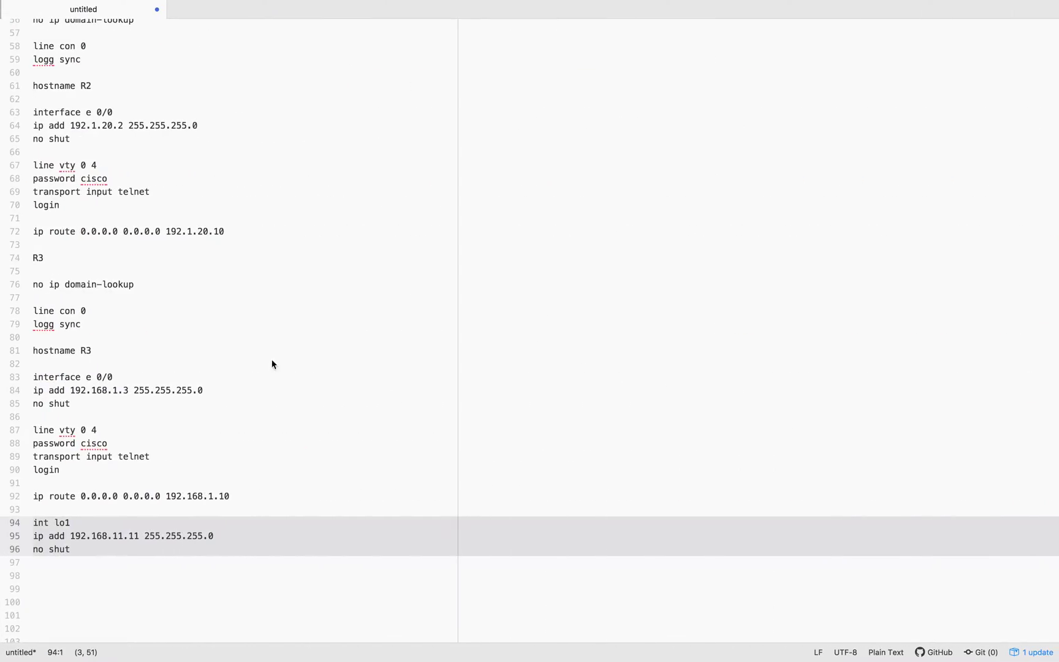
# In the Atom notes, add R1's loopback lines: int lo1, ip add 10.20.20.1 255.255.255.0, no shut
pyautogui.scroll(1, 262, 355)
pyautogui.click(239, 304)
pyautogui.press('Return')
pyautogui.press('Return')
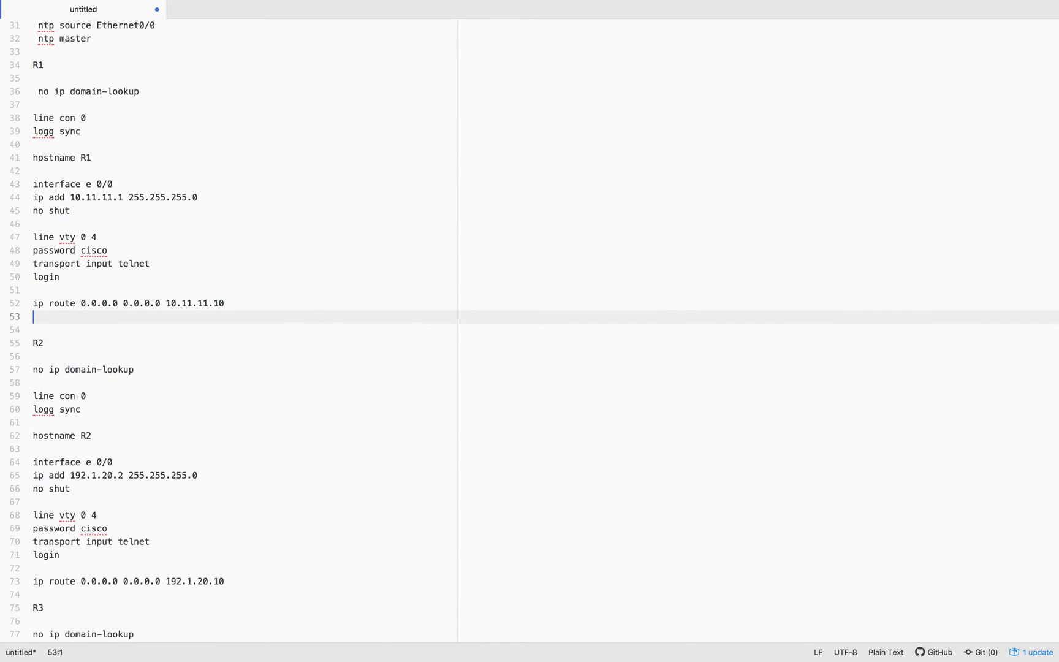
pyautogui.write('int lo1 ip add 192.168.2.1 255.255.255.0 no shut')
pyautogui.doubleClick(74, 343)
pyautogui.write('10')
pyautogui.doubleClick(93, 343)
pyautogui.write('20')
pyautogui.click(109, 343)
pyautogui.write('0')
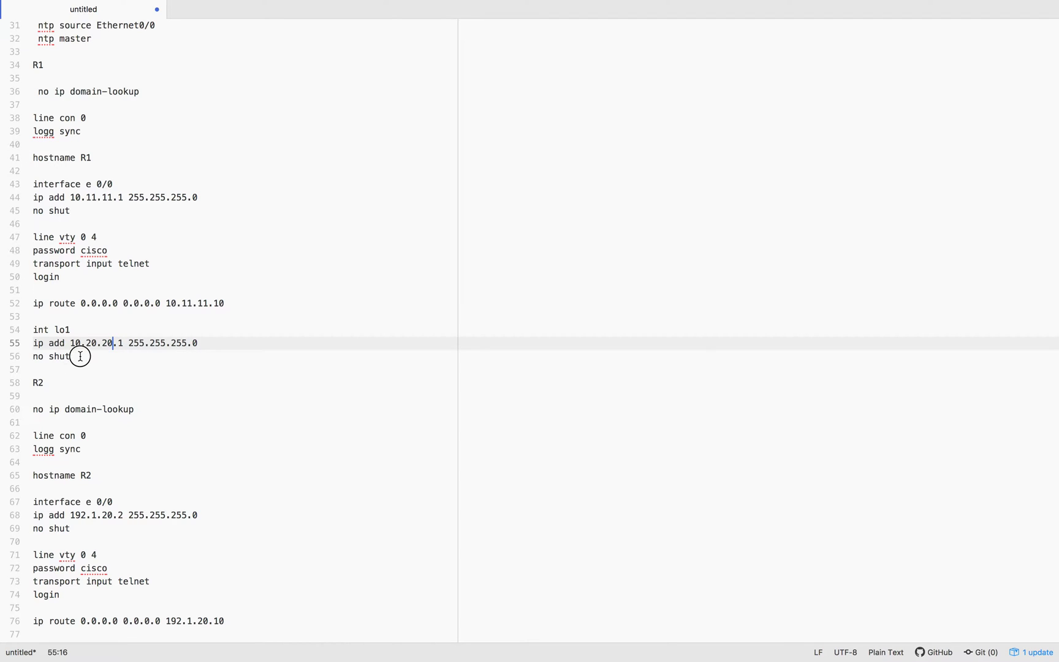
pyautogui.moveTo(78, 355); pyautogui.dragTo(28, 333)
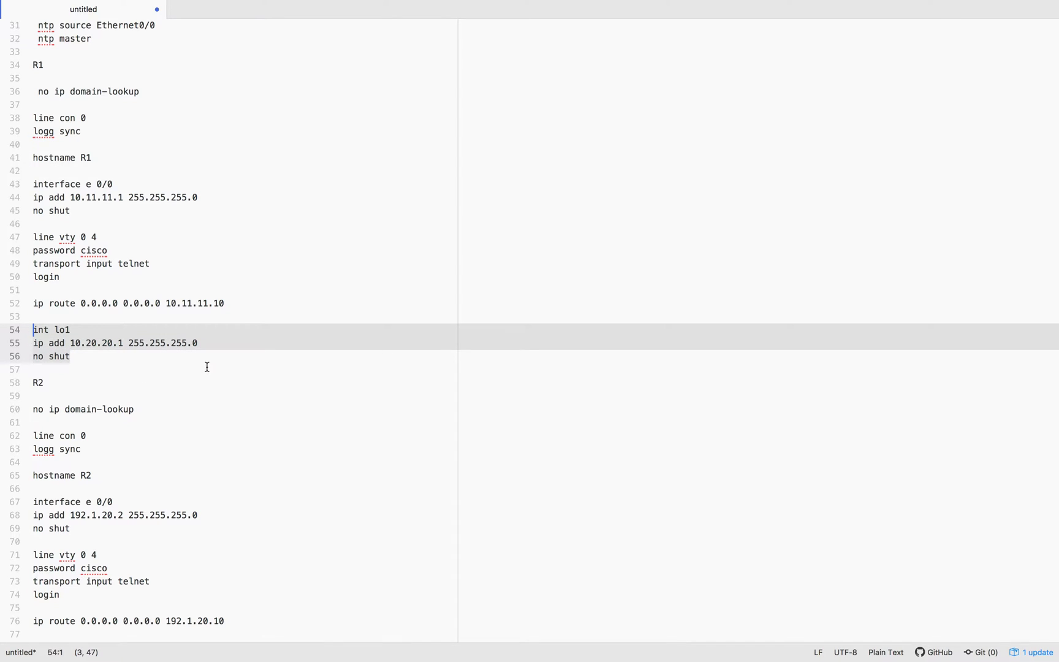
# Apply the loopback 1 configuration (10.20.20.1/24) on R1 from conf t mode
pyautogui.hotkey('ctrl', 'Left')
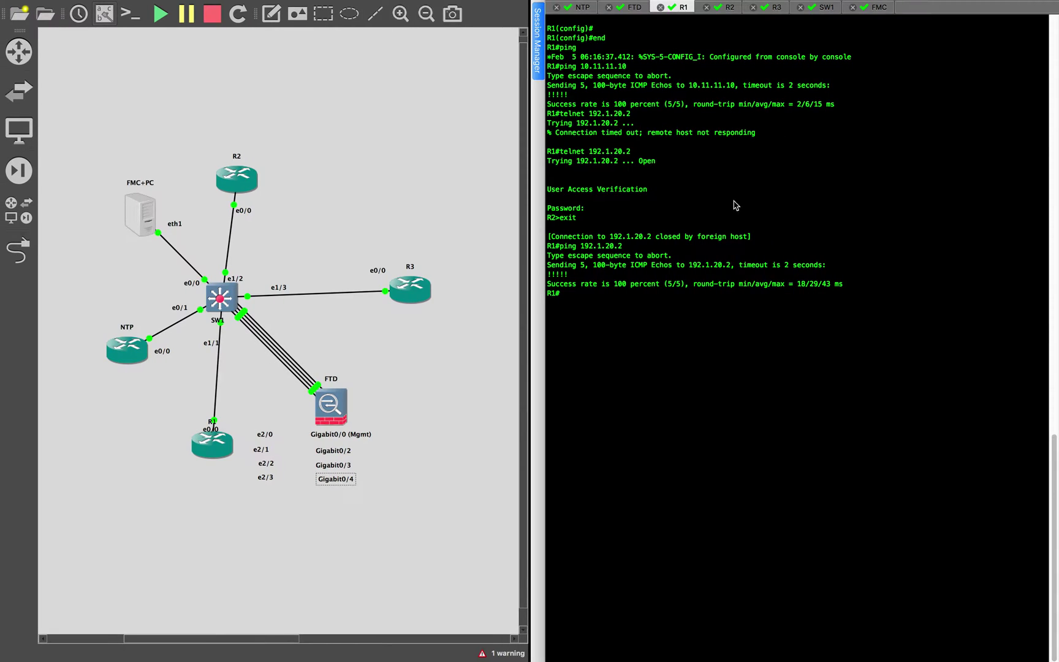
pyautogui.write('conf t')
pyautogui.press('Return')
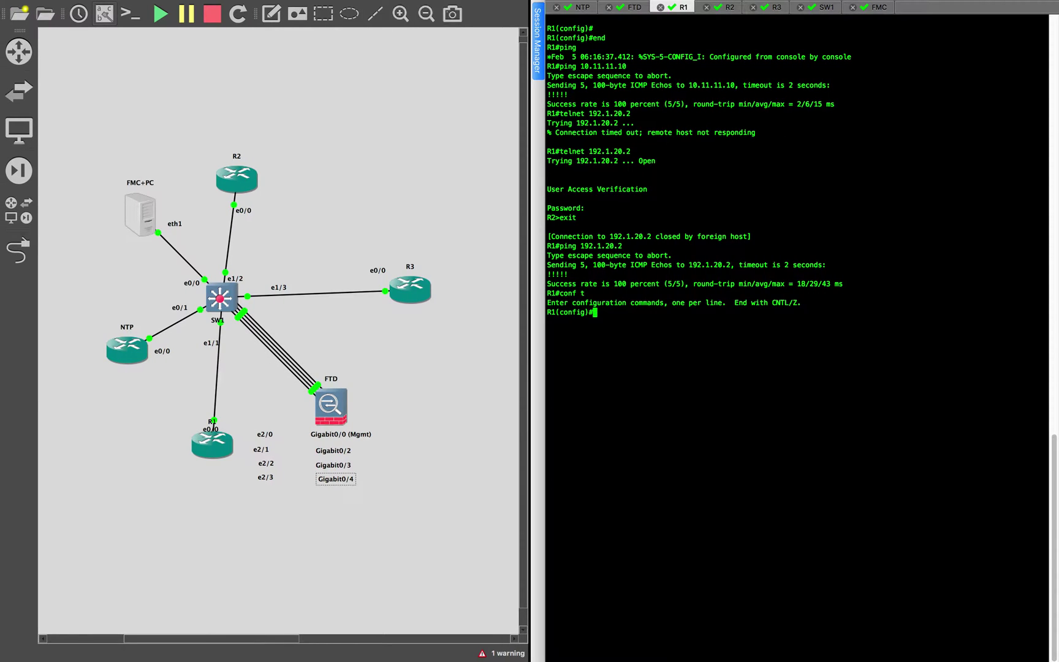
pyautogui.press('super+v')
pyautogui.press('Return')
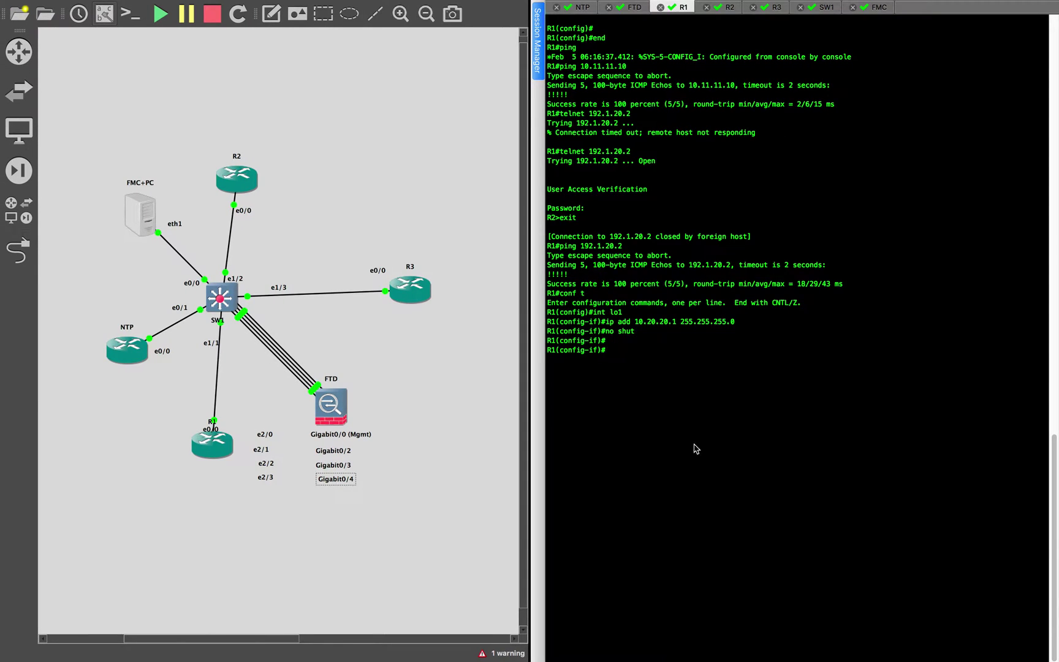
pyautogui.hotkey('ctrl', 'Left')
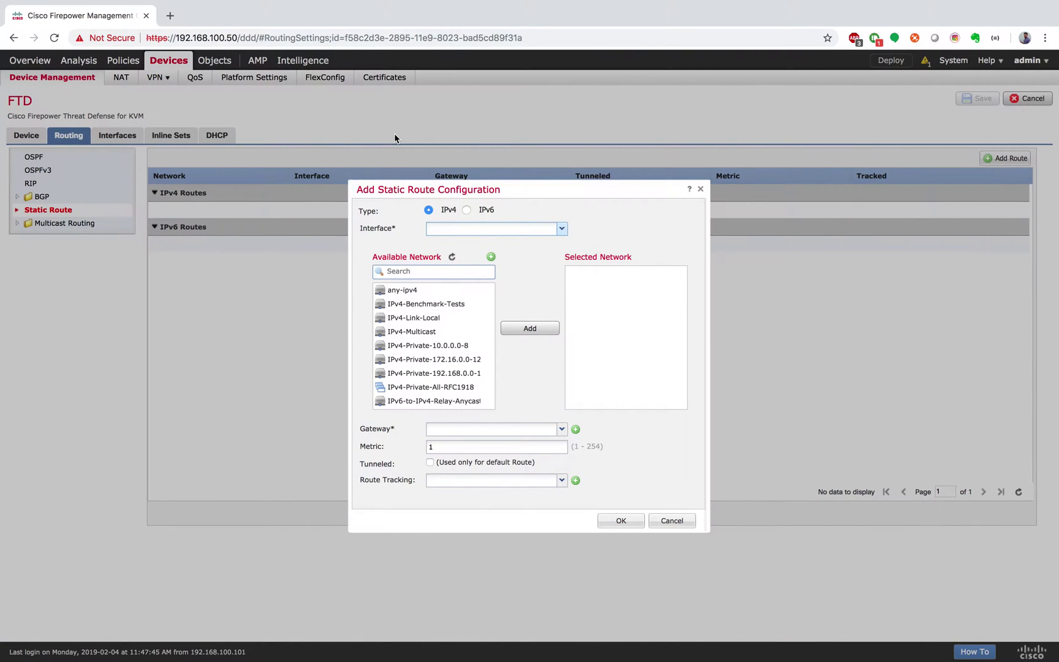
# Choose Inside as the static route's interface and begin adding a new network object
pyautogui.click(562, 228)
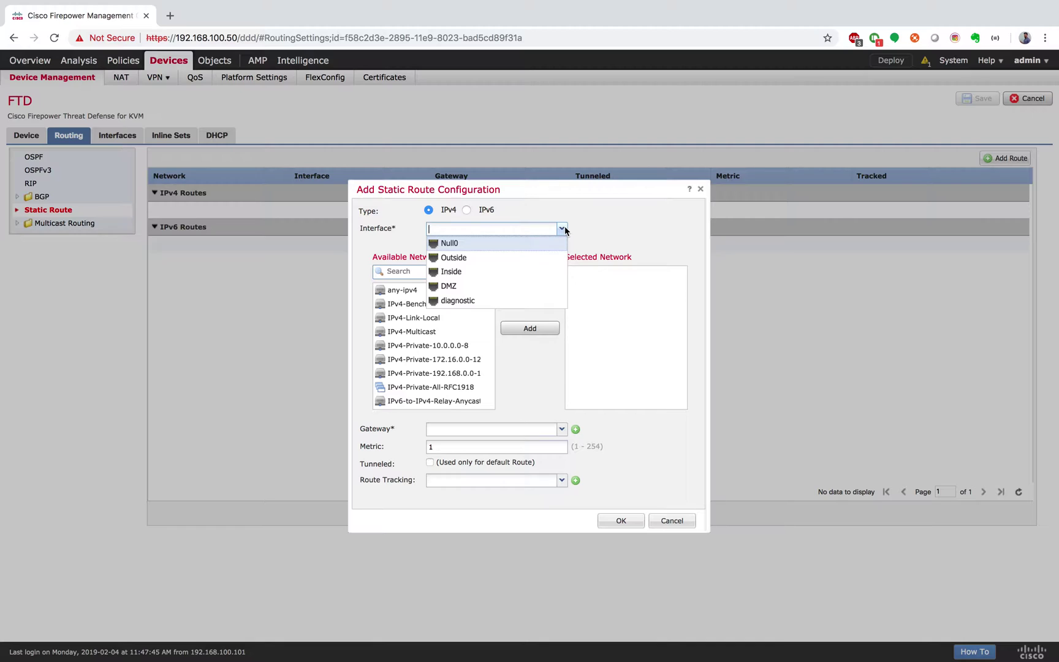
pyautogui.click(507, 273)
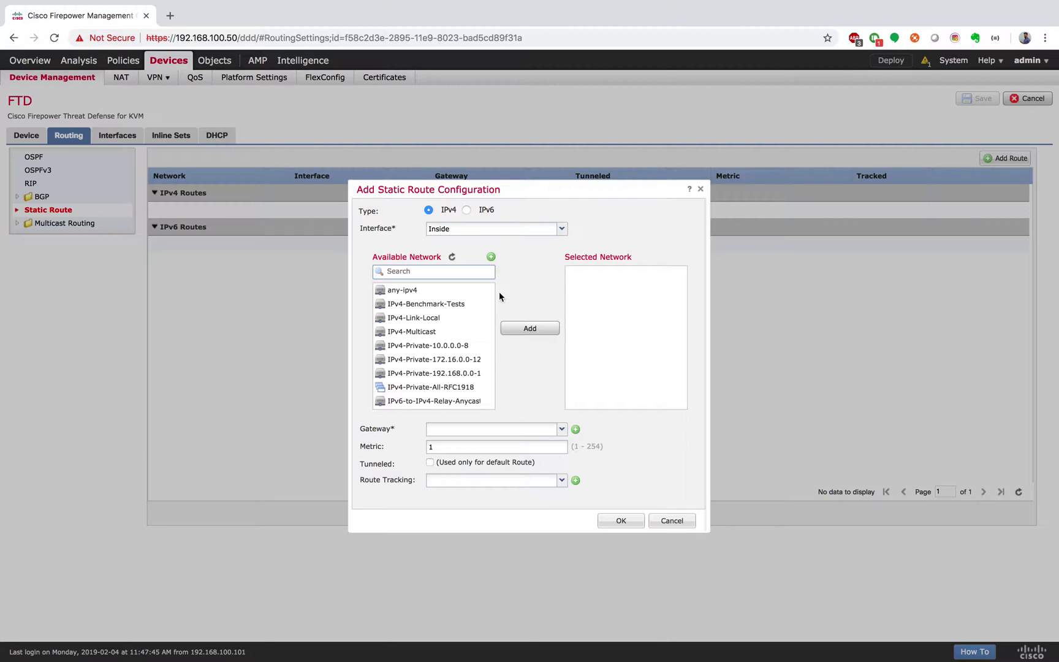
pyautogui.scroll(-3, 475, 318)
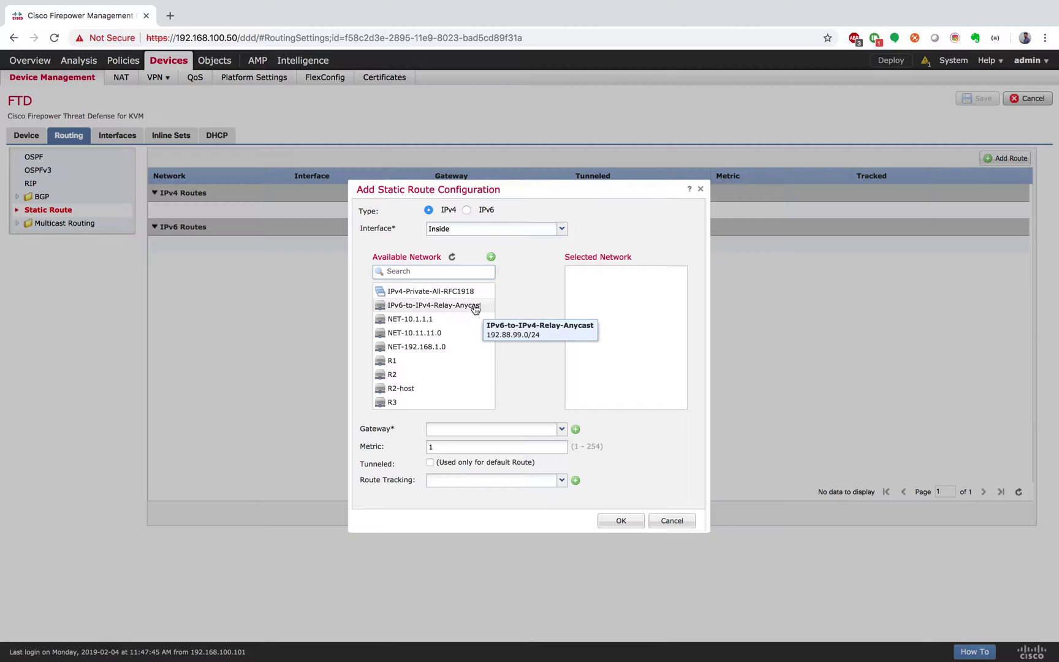
pyautogui.scroll(3, 472, 310)
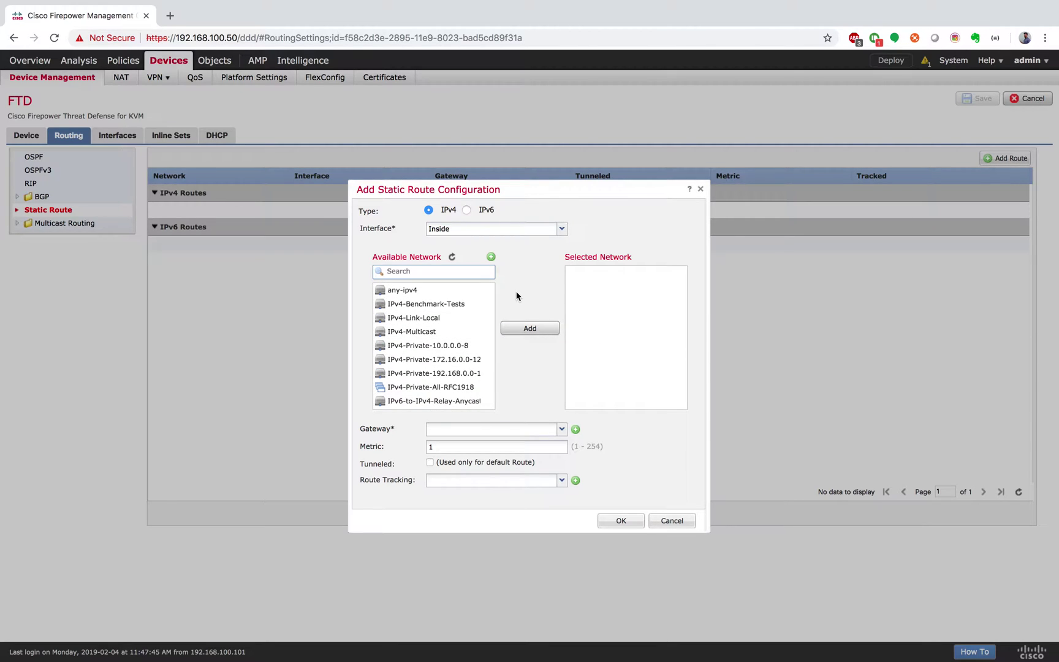
pyautogui.scroll(-3, 437, 365)
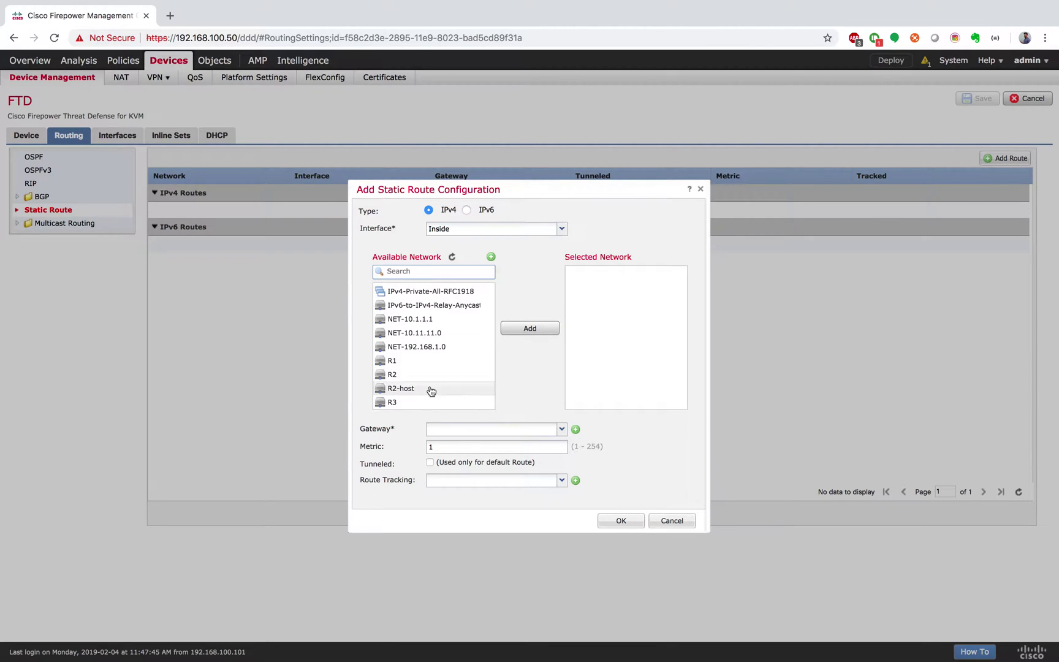
pyautogui.click(491, 258)
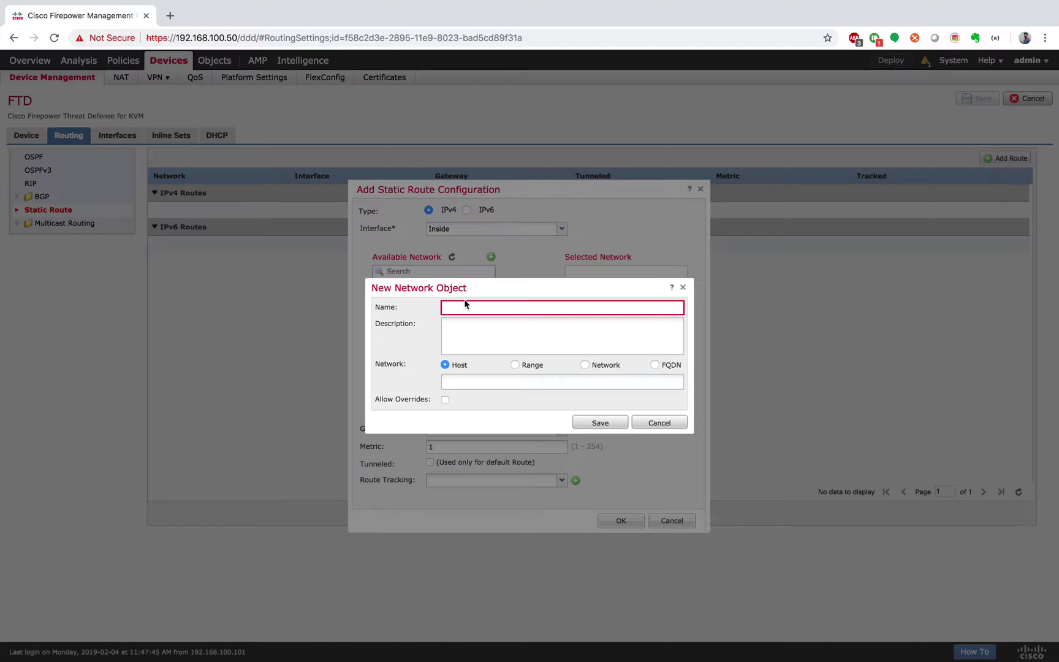
# Copy R1's loopback address 10.20.20.1 from the notes into the new object's name field
pyautogui.click(466, 306)
pyautogui.write('NET-')
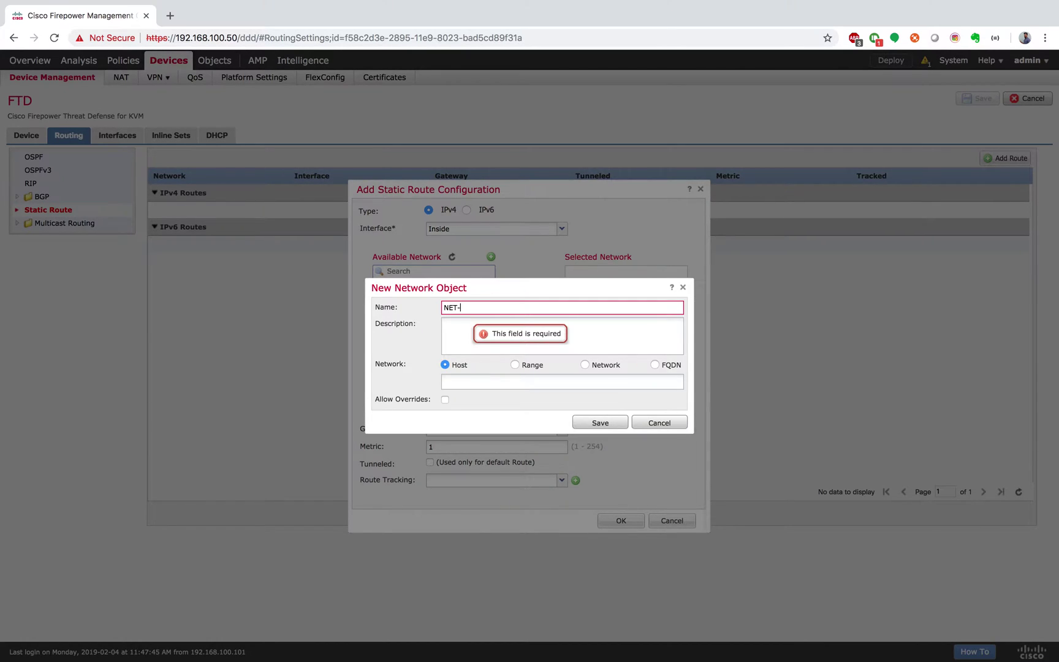
pyautogui.hotkey('ctrl', 'Right')
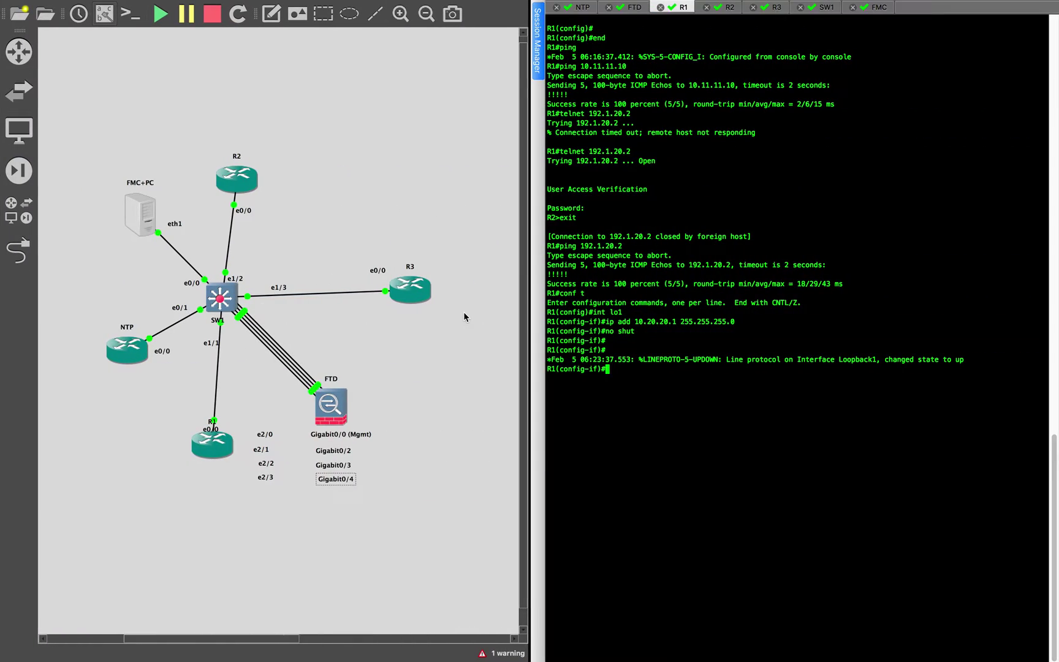
pyautogui.hotkey('ctrl', 'Right')
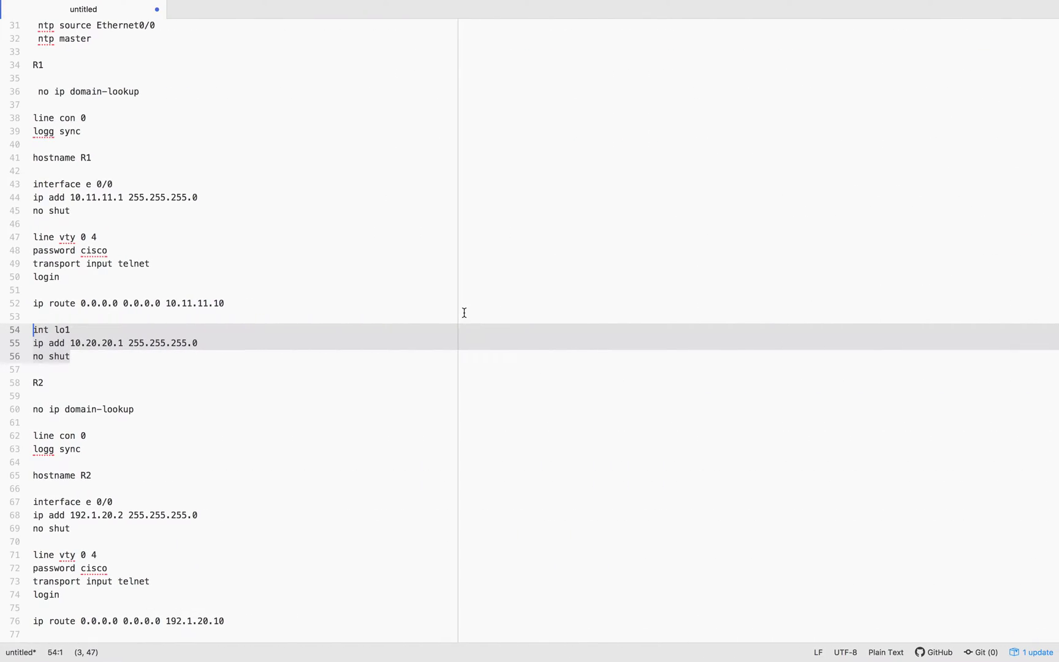
pyautogui.click(199, 393)
pyautogui.moveTo(123, 342); pyautogui.dragTo(71, 342)
pyautogui.press('super+c')
pyautogui.hotkey('ctrl', 'Left')
pyautogui.hotkey('ctrl', 'Left')
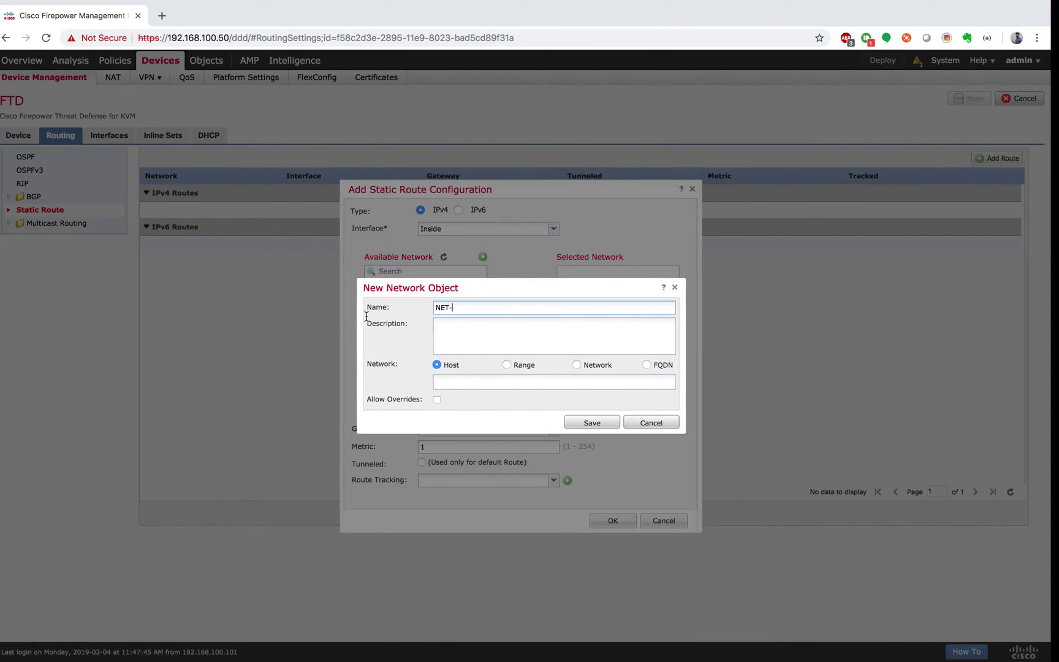
pyautogui.click(487, 308)
pyautogui.press('super+v')
pyautogui.click(487, 309)
pyautogui.press('super+v')
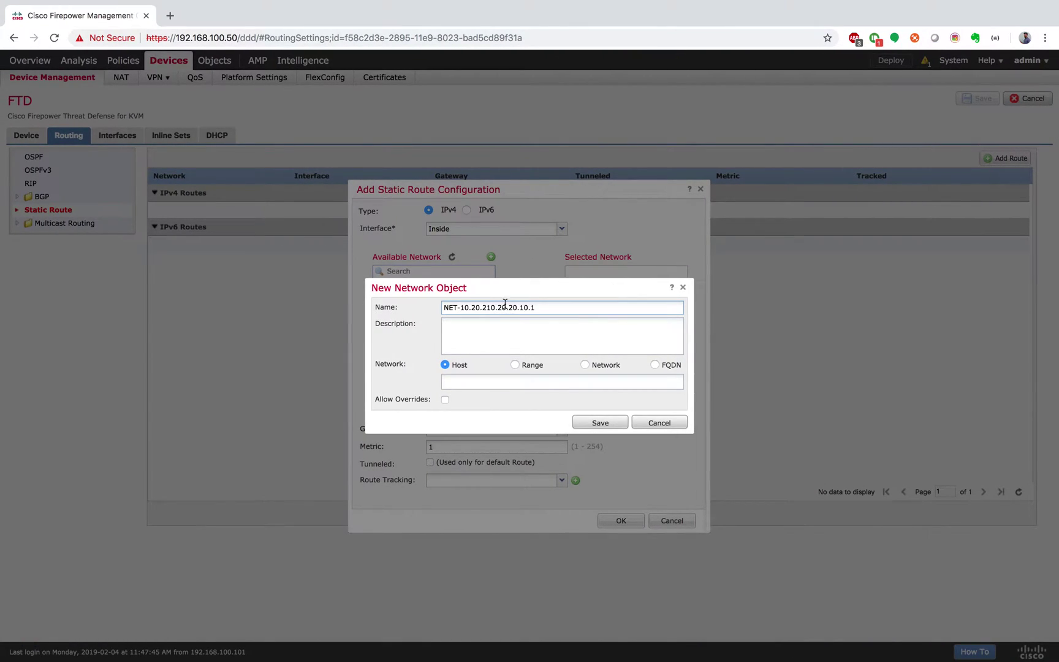
pyautogui.moveTo(463, 309); pyautogui.dragTo(541, 307)
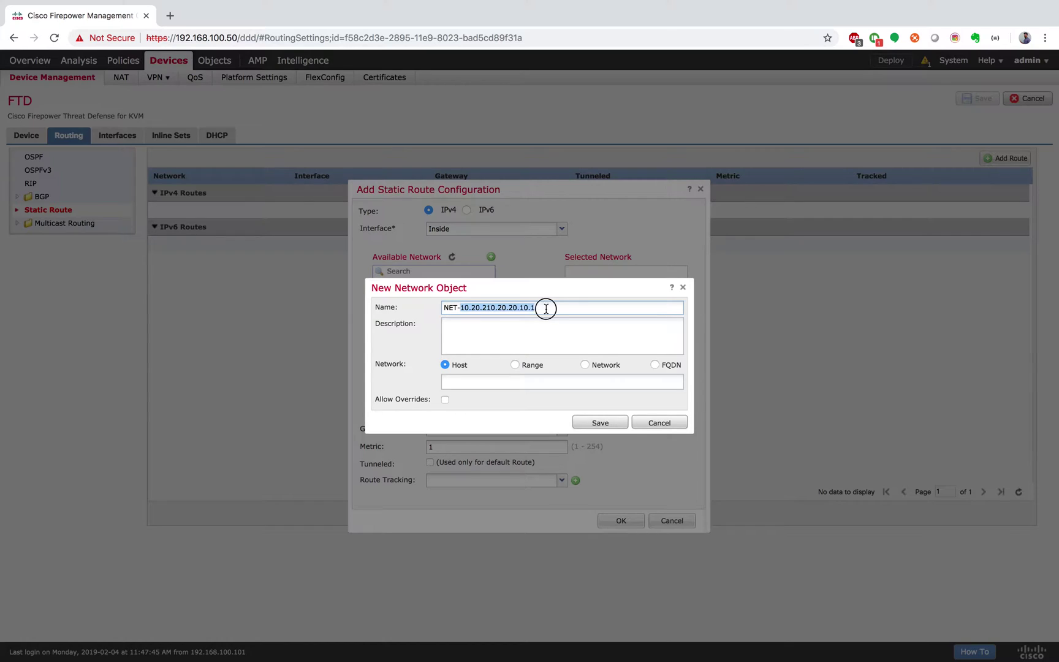
pyautogui.press('super+v')
pyautogui.write('0')
# Make the object a Host with address 10.20.20.1
pyautogui.click(587, 365)
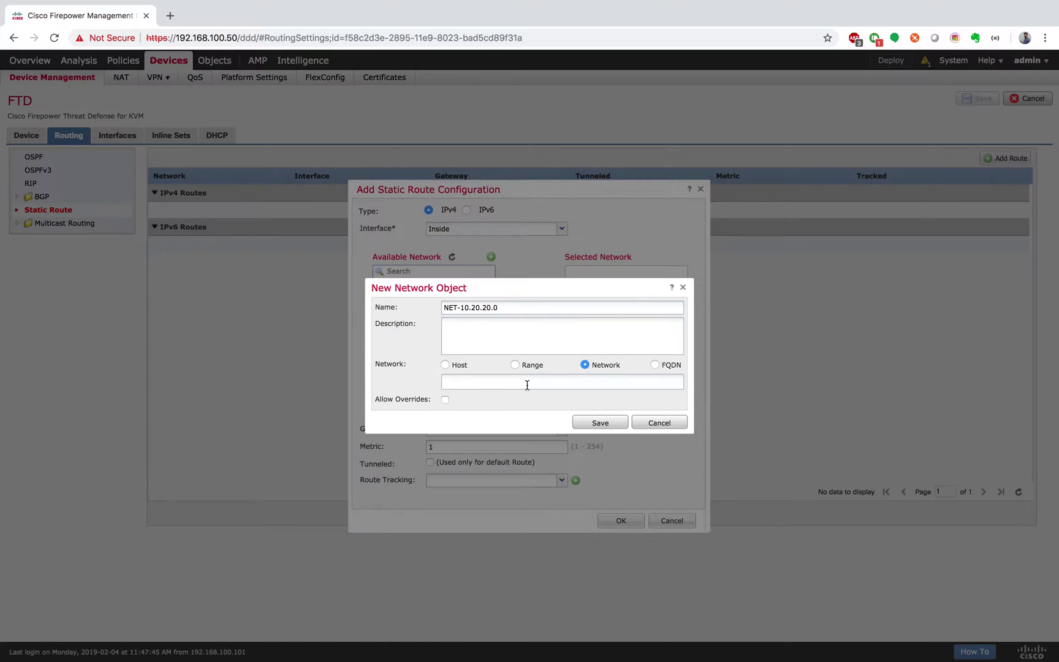
pyautogui.press('super+v')
pyautogui.click(446, 364)
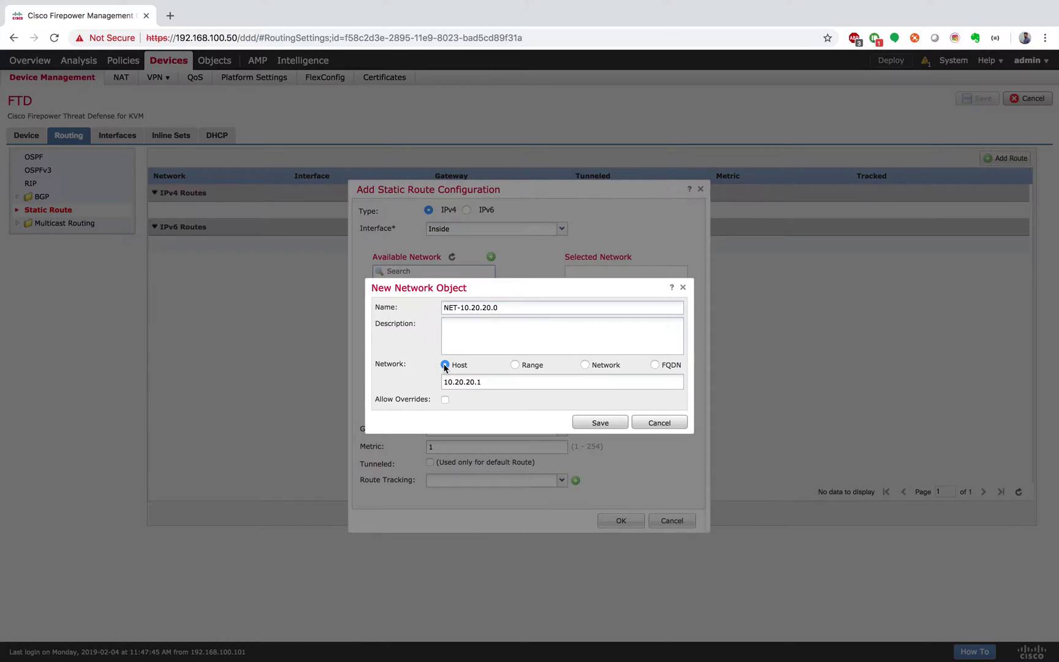
pyautogui.click(490, 401)
# Rename the network object to R1-LOOP1 and save it
pyautogui.moveTo(458, 307); pyautogui.dragTo(360, 311)
pyautogui.write('R1')
pyautogui.moveTo(456, 307); pyautogui.dragTo(556, 307)
pyautogui.click(556, 307)
pyautogui.moveTo(456, 307); pyautogui.dragTo(544, 310)
pyautogui.hotkey('ctrl', 'Right')
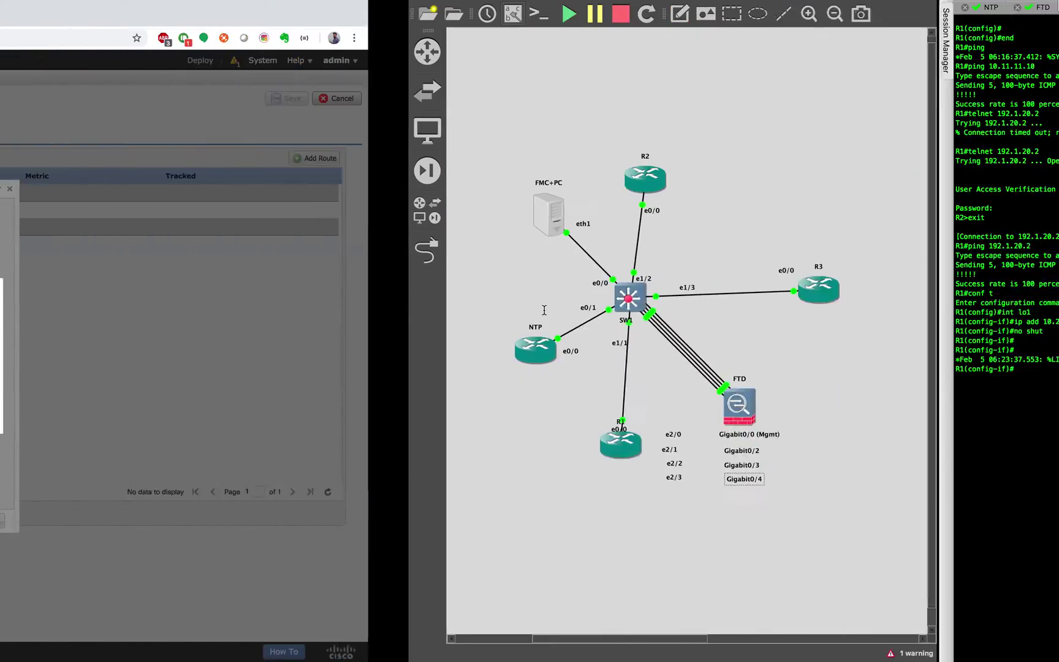
pyautogui.hotkey('ctrl', 'Right')
pyautogui.hotkey('ctrl', 'Left')
pyautogui.hotkey('ctrl', 'Left')
pyautogui.press('BackSpace')
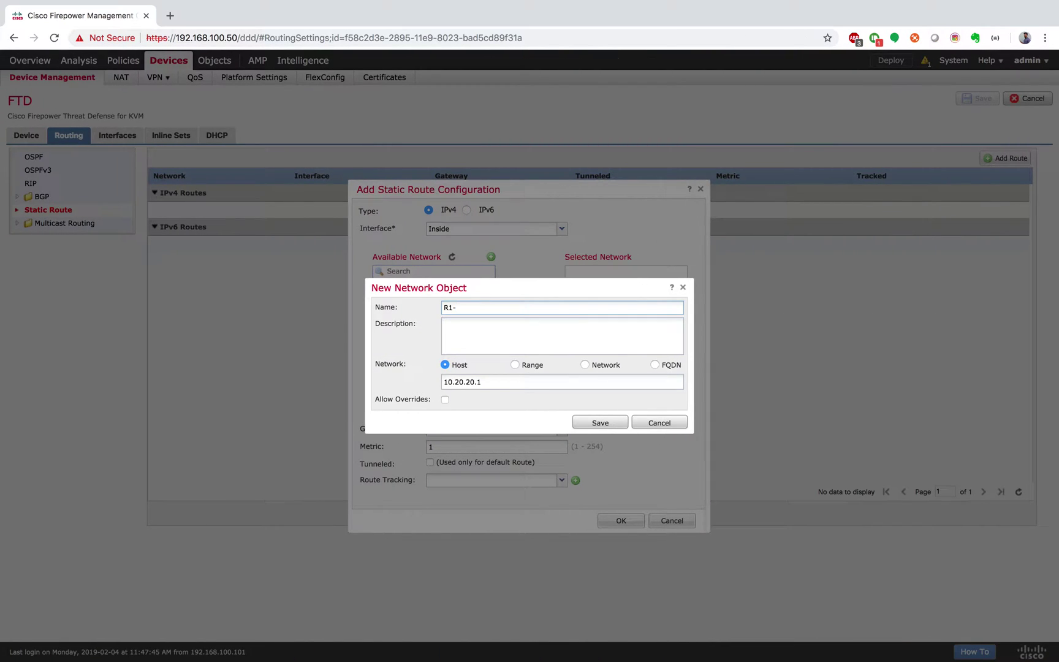
pyautogui.write('LOOP1')
pyautogui.click(613, 423)
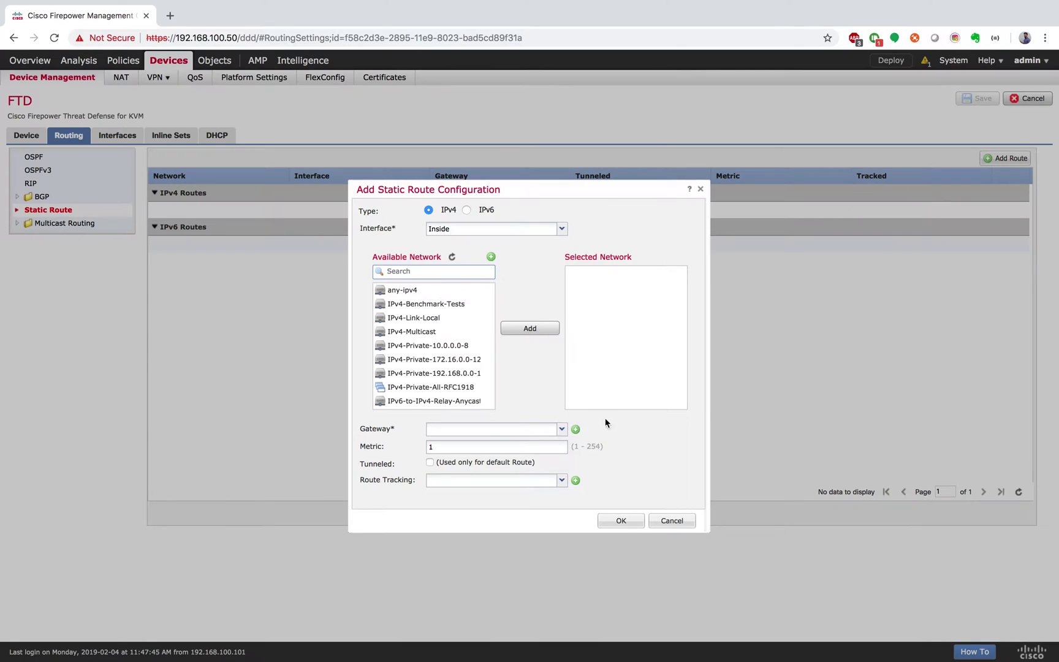
# Search Available Network for R and add R1-LOOP1 as the route's destination
pyautogui.scroll(-2, 430, 343)
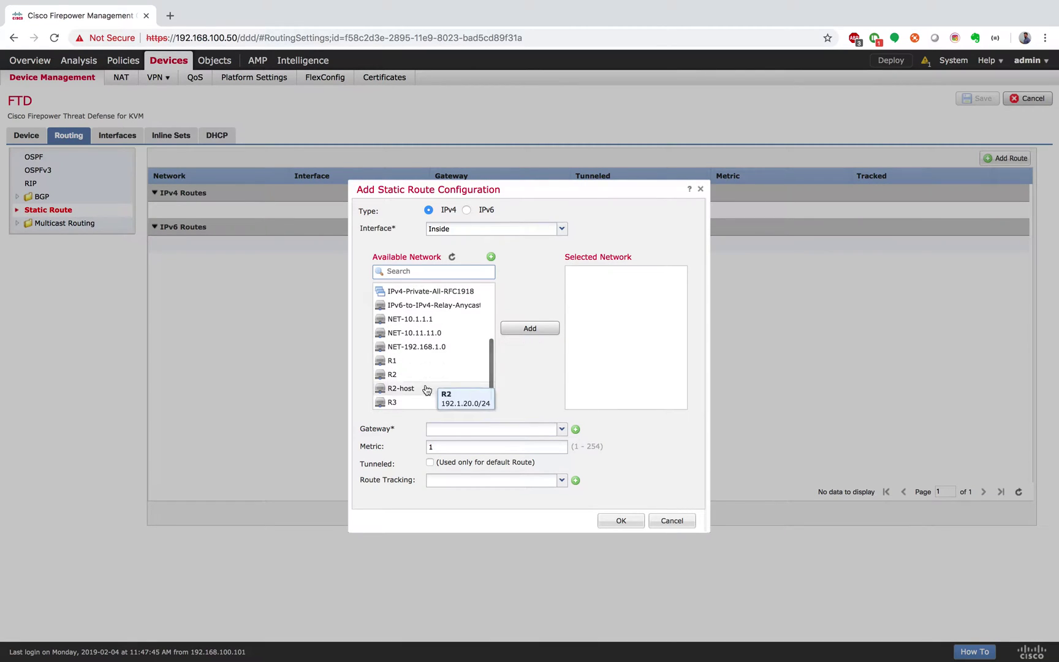
pyautogui.scroll(2, 427, 390)
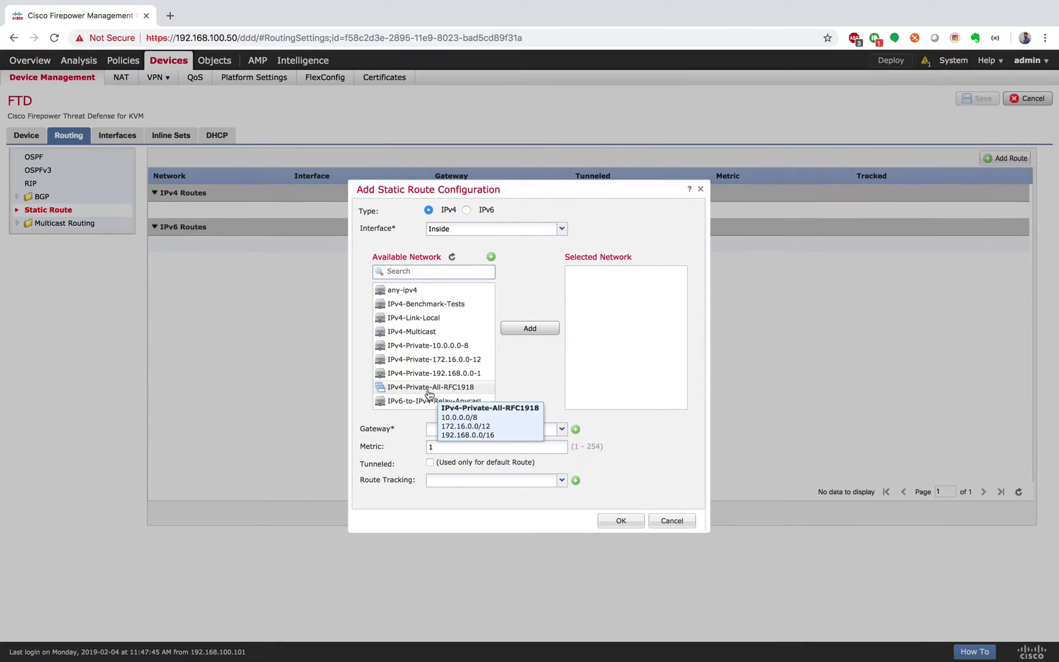
pyautogui.scroll(-2, 429, 395)
pyautogui.click(413, 273)
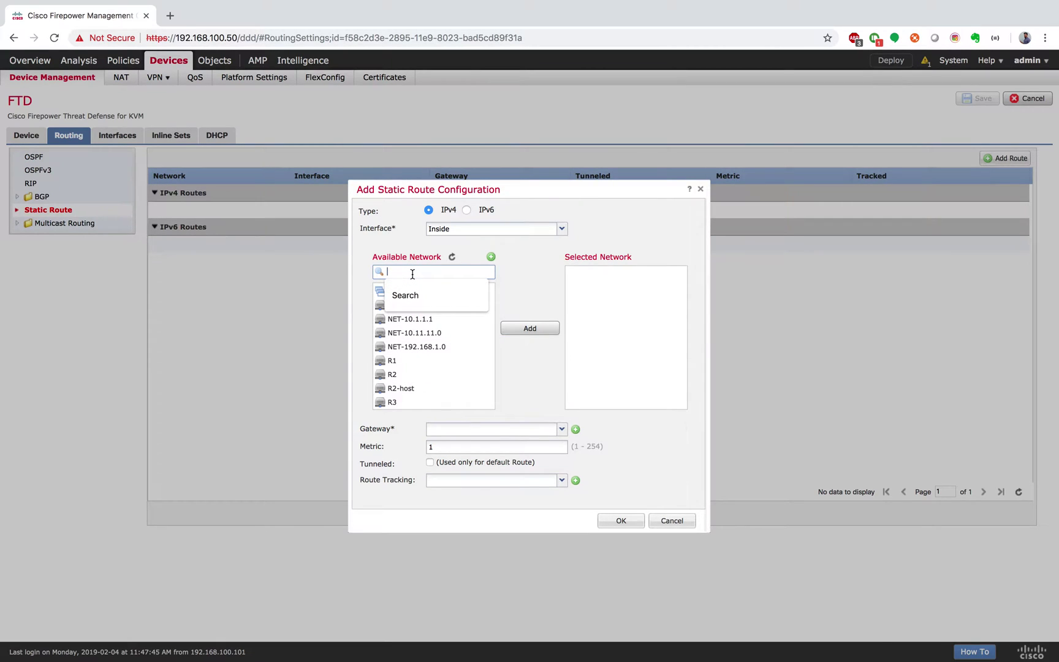
pyautogui.write('R')
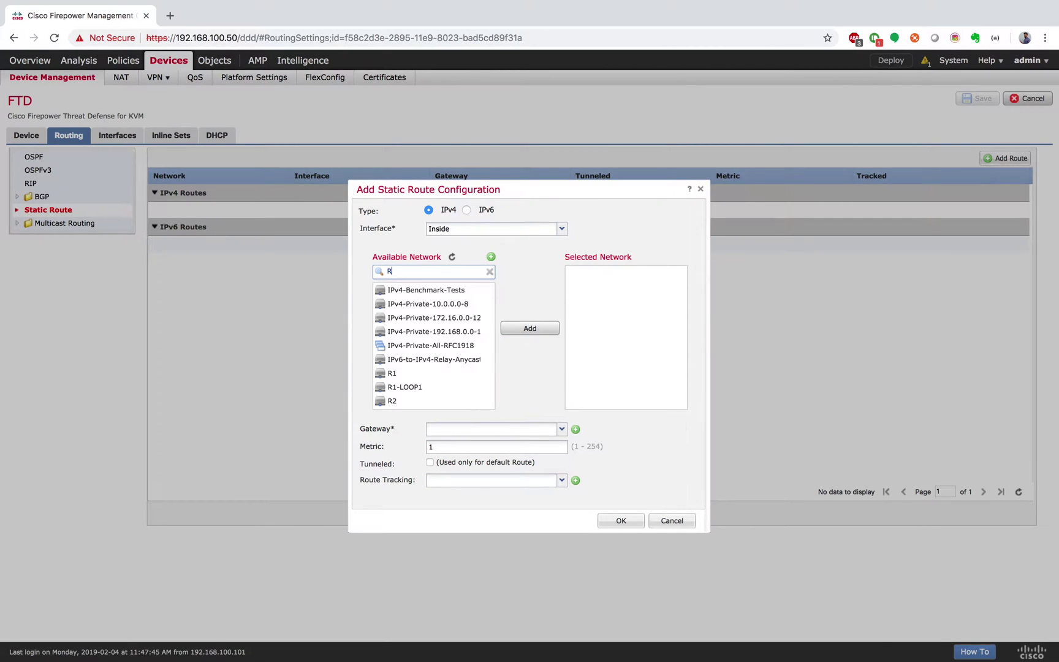
pyautogui.click(404, 387)
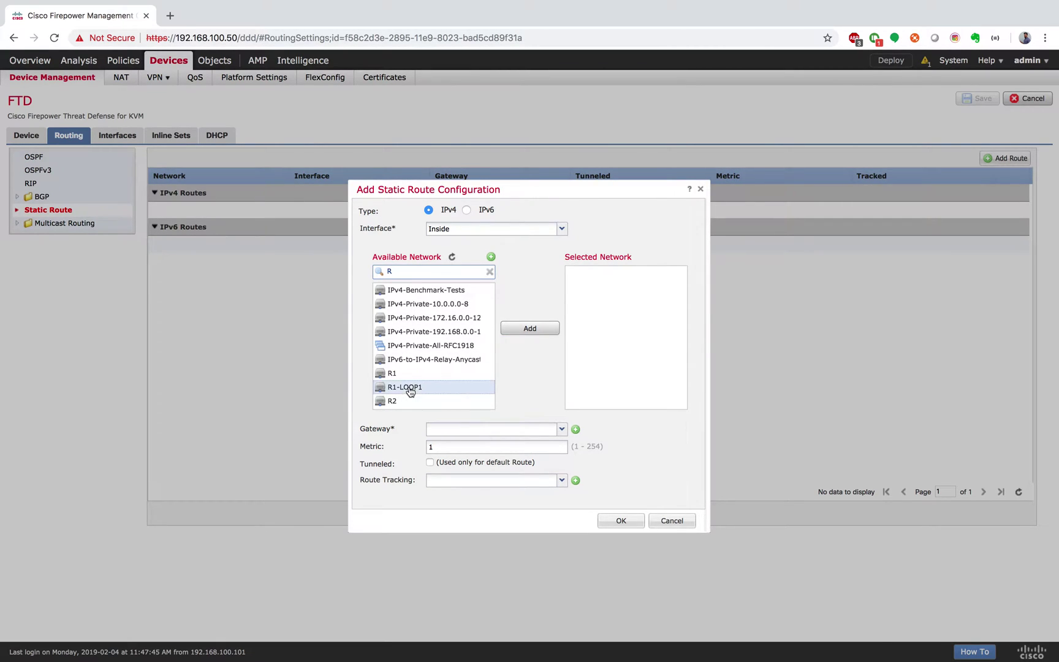
pyautogui.click(530, 328)
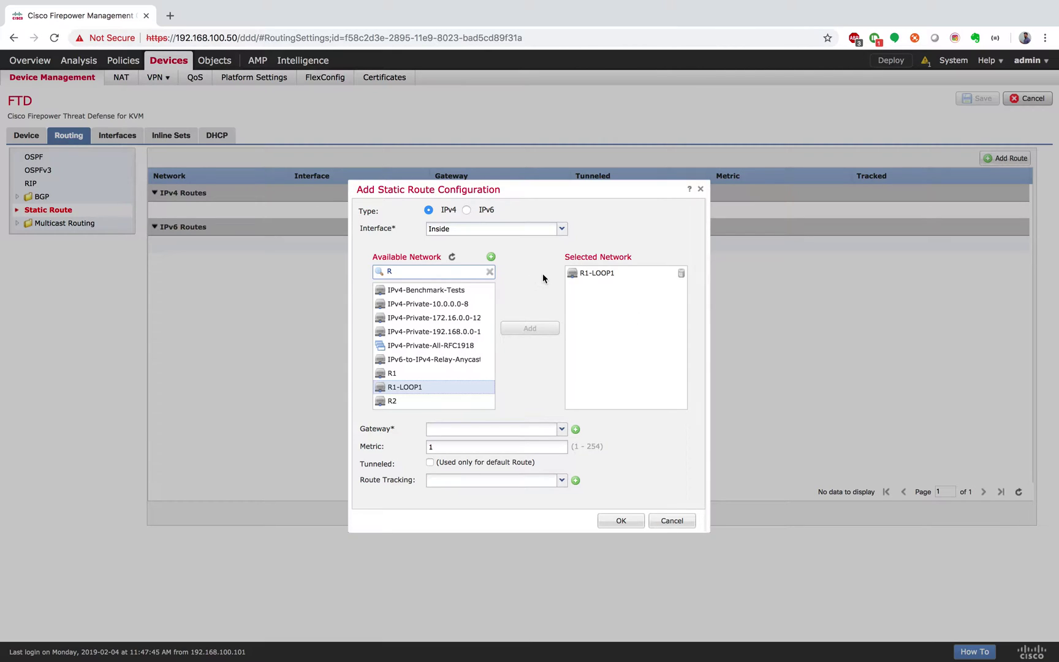
# Set the route's gateway to 10.11.11.1 and confirm the static route
pyautogui.click(523, 432)
pyautogui.write('10.11.11.1')
pyautogui.click(641, 450)
pyautogui.click(635, 521)
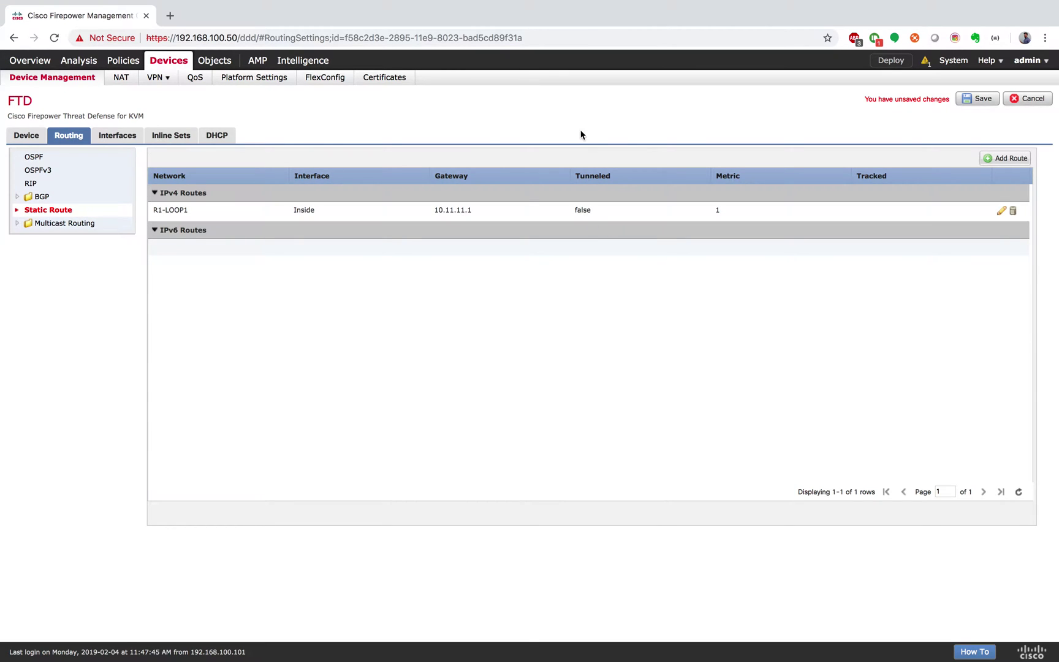
# Show the FTD's OSPF routing page, then return to the router config notes
pyautogui.click(36, 158)
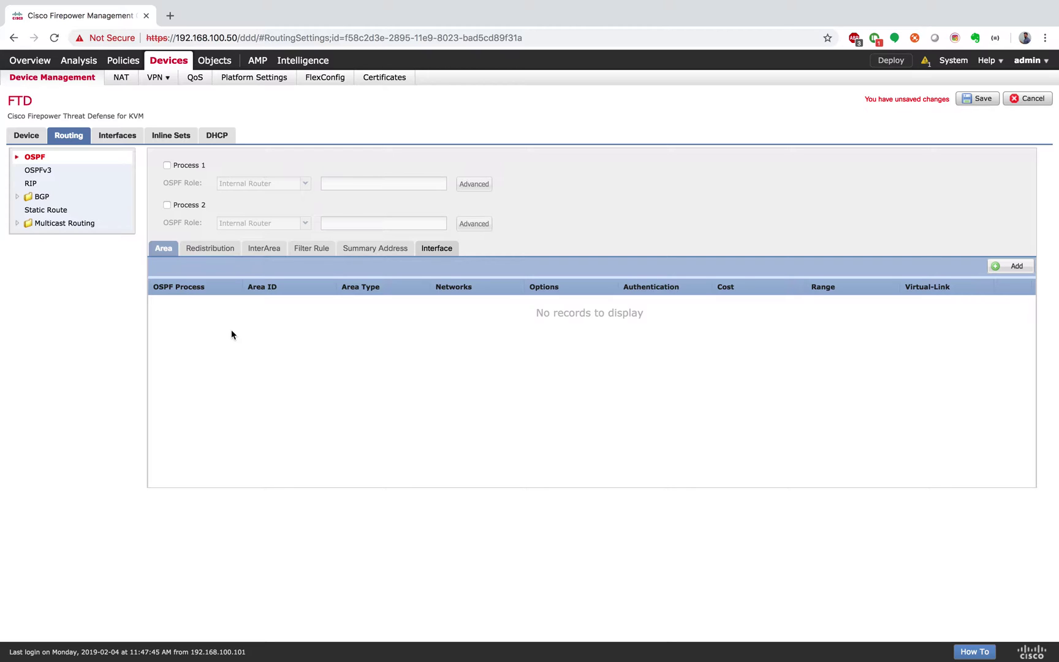
pyautogui.hotkey('ctrl', 'Right')
pyautogui.hotkey('ctrl', 'Right')
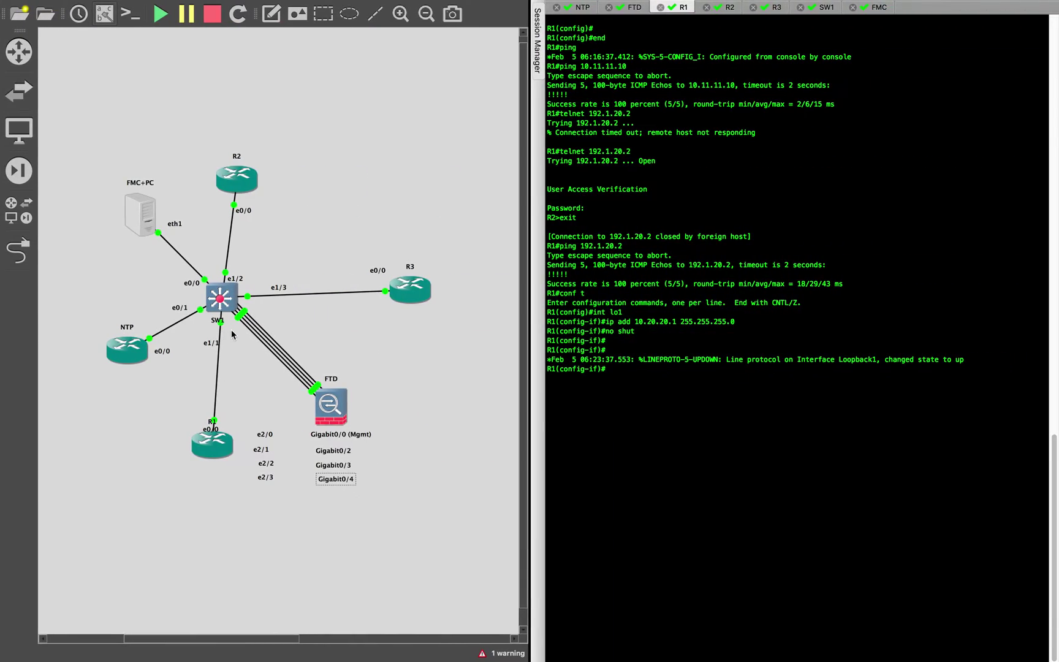
# Add R1 loopbacks lo0 10.1.1.1 and lo2 192.168.2.1 below the lo1 block
pyautogui.click(231, 330)
pyautogui.click(174, 358)
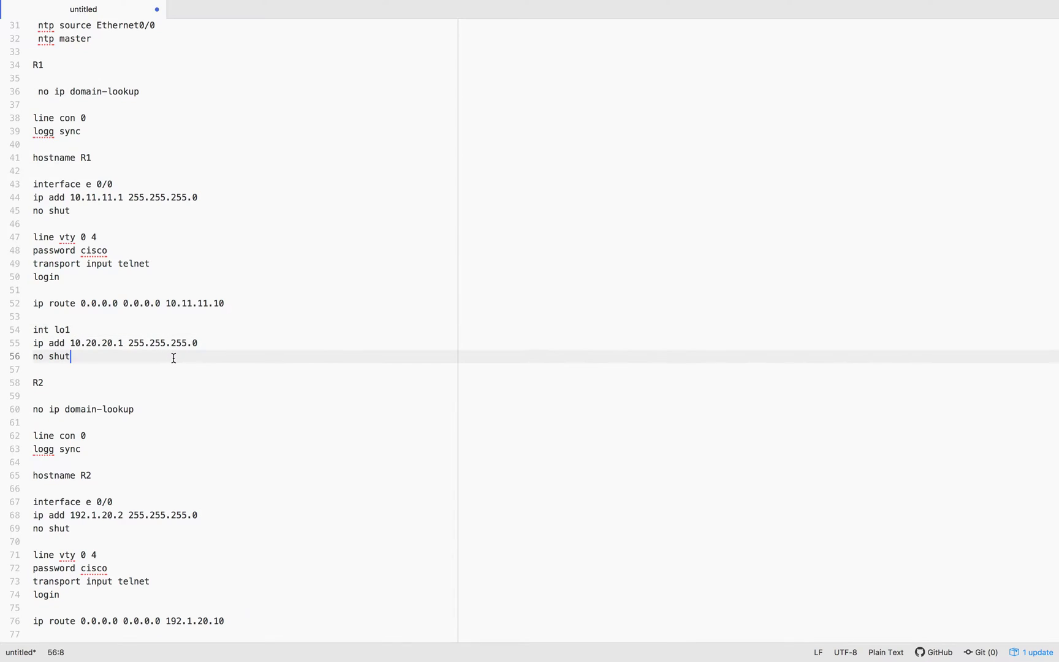
pyautogui.press('Return')
pyautogui.press('Return')
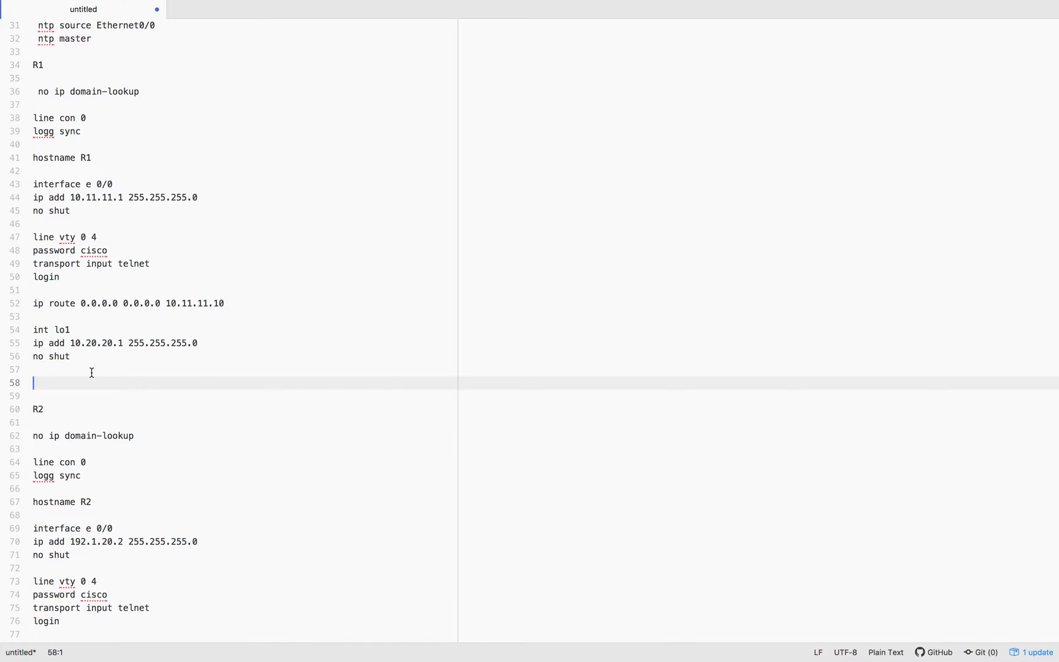
pyautogui.write('int lo0 ip add 10.1.1.1 255.255.255.0 no shut  int lo1 ip add 192.168.2.1 255.255.255.0 no shut')
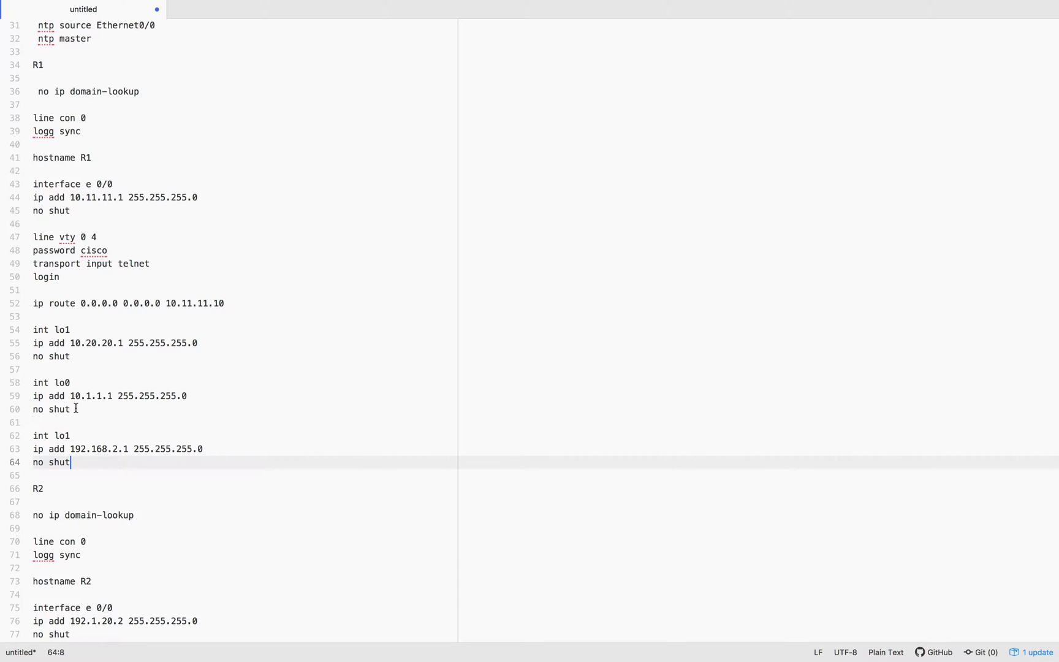
pyautogui.click(76, 431)
pyautogui.press('BackSpace')
pyautogui.write('2')
pyautogui.moveTo(76, 331); pyautogui.dragTo(38, 341)
pyautogui.click(111, 396)
pyautogui.click(88, 434)
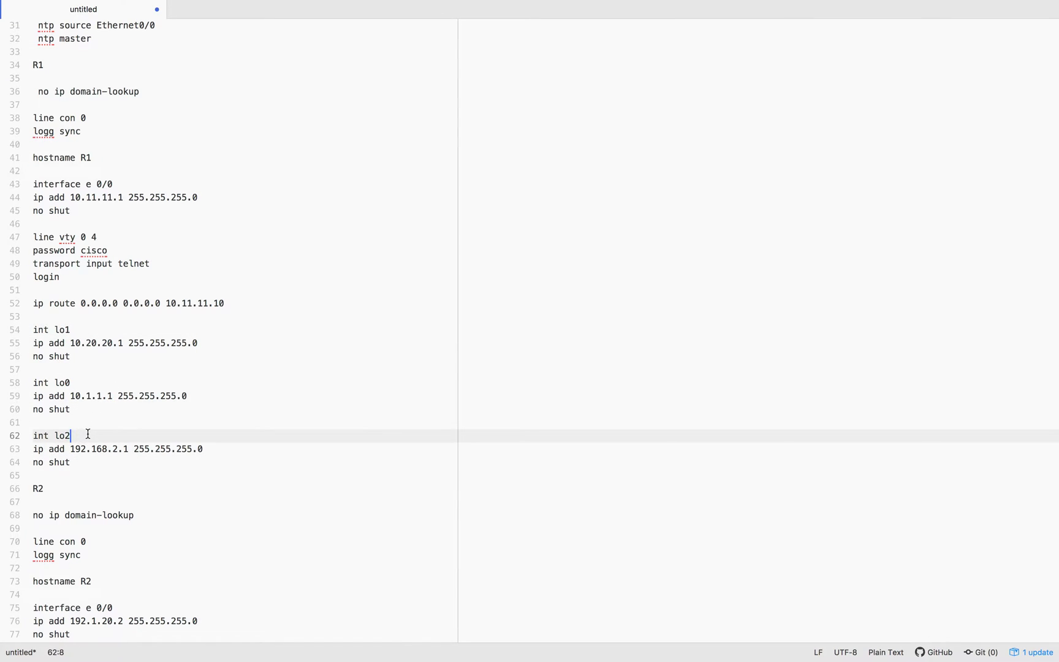
pyautogui.scroll(-3, 88, 434)
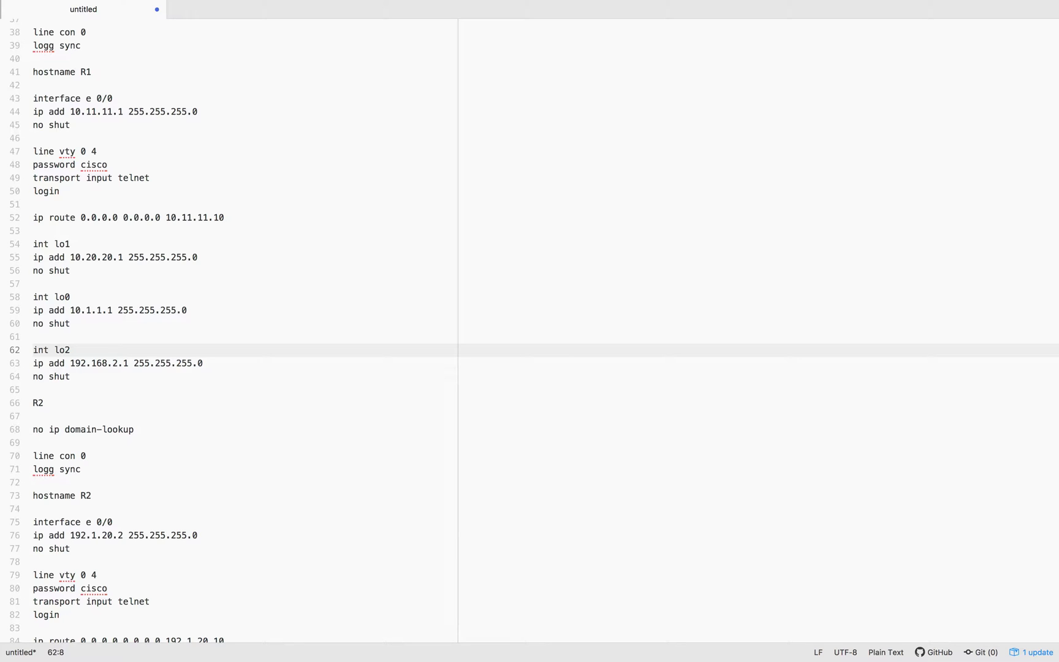
# Add OSPF 1 (router-id 1.1.1.1) with networks 10.1.1.0, 192.168.2.0, 10.11.11.0 in area 0
pyautogui.click(165, 377)
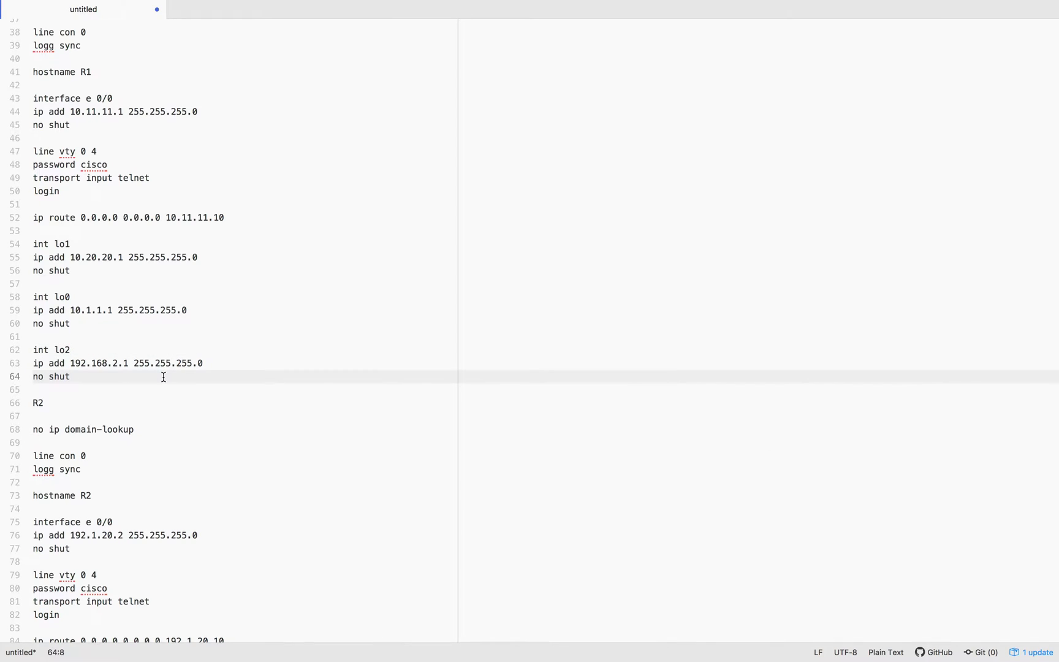
pyautogui.press('Return')
pyautogui.press('Return')
pyautogui.write('router ospf 1 router-id 1.1.1.1 net 10.1.1.0 0.0.0.255 area 0 net 192.168.2.0 0.0.0.255 area 0 net 10.11.11.0 0.0.0.255 area 0')
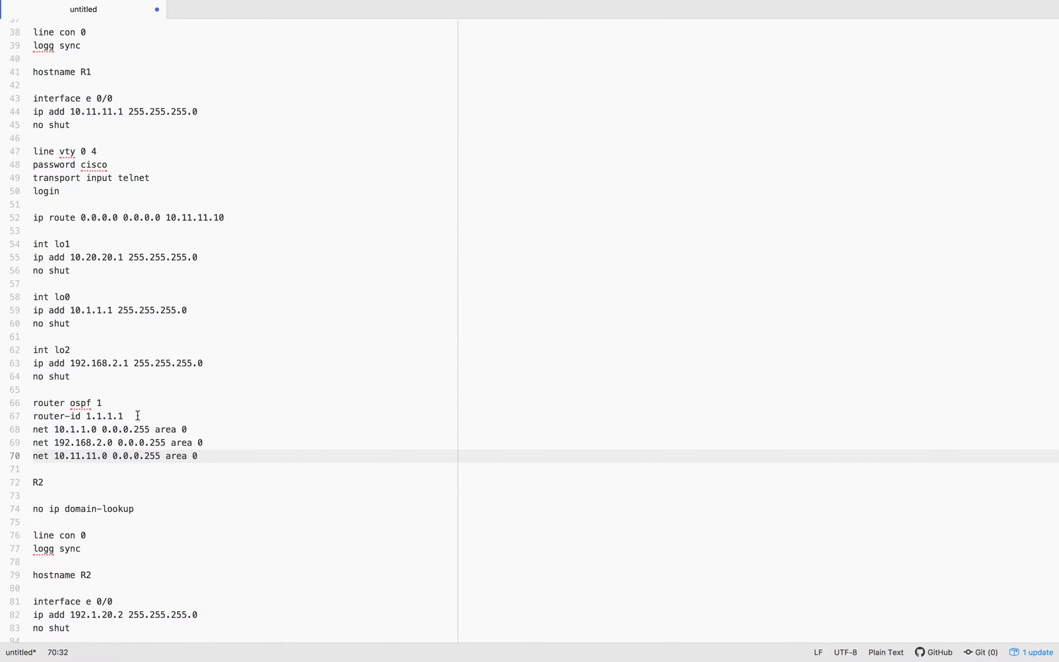
pyautogui.moveTo(55, 429); pyautogui.dragTo(222, 429)
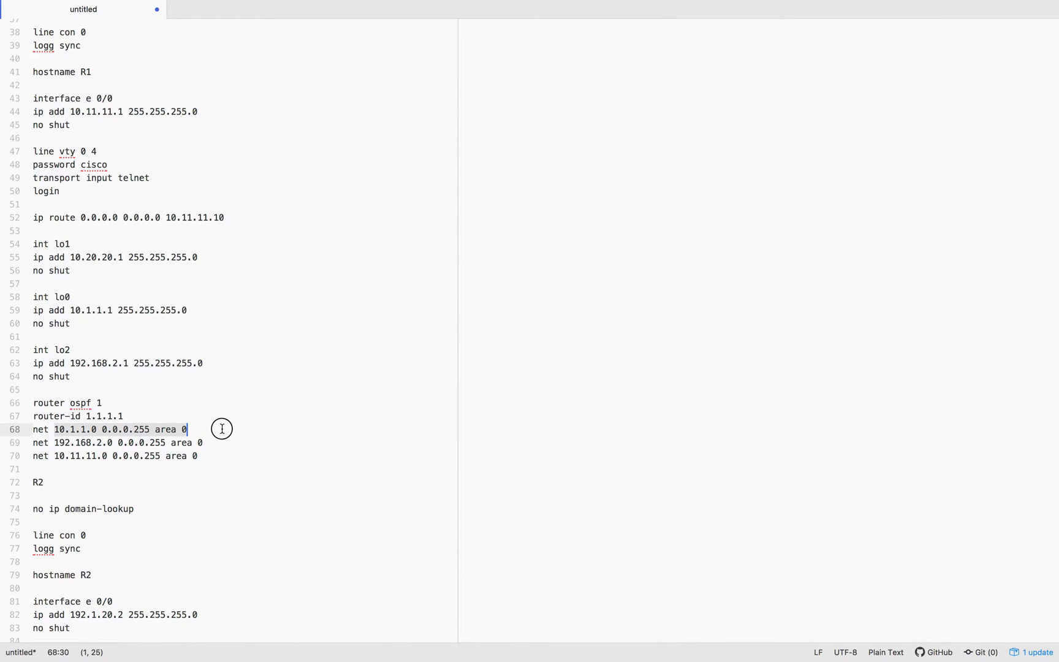
pyautogui.click(134, 443)
pyautogui.click(81, 443)
pyautogui.moveTo(80, 443); pyautogui.dragTo(210, 442)
pyautogui.click(205, 443)
pyautogui.click(66, 456)
pyautogui.moveTo(67, 456); pyautogui.dragTo(232, 456)
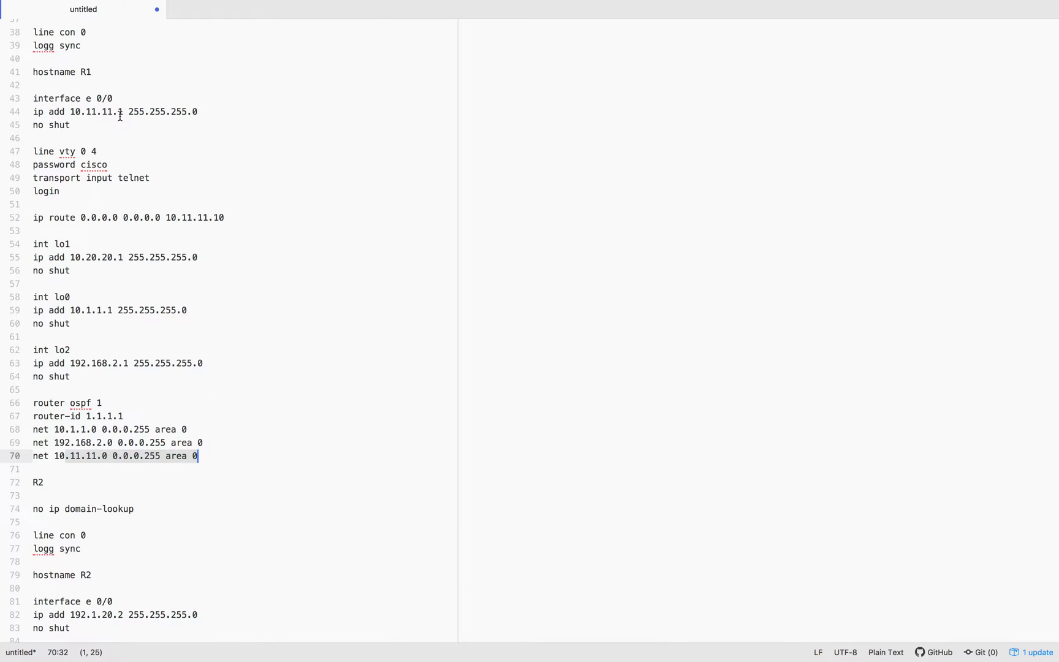
pyautogui.click(256, 438)
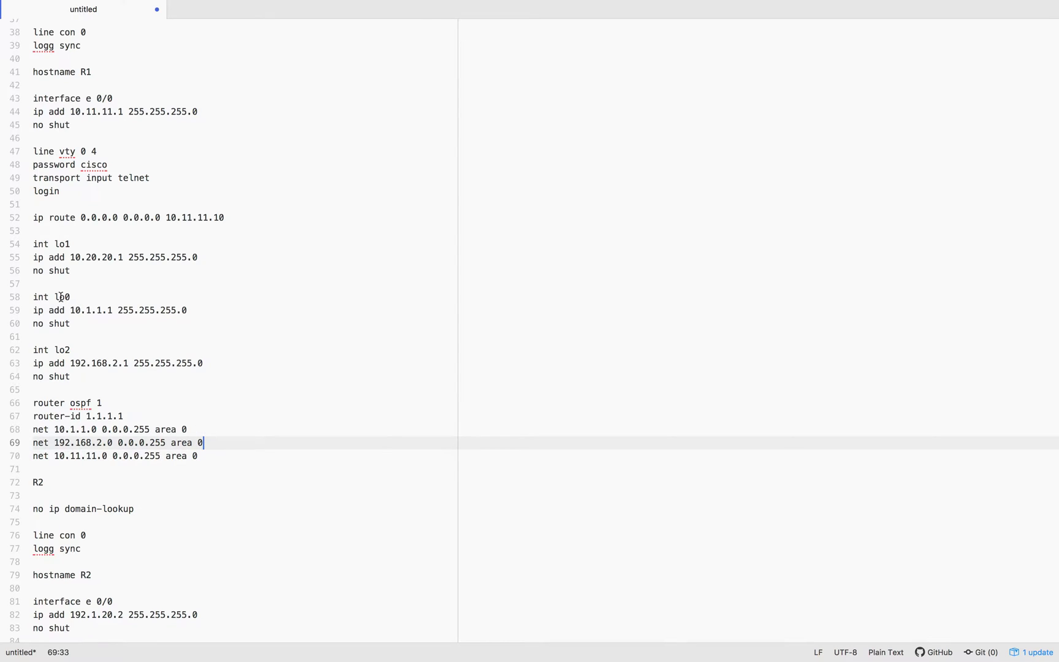
pyautogui.moveTo(35, 295); pyautogui.dragTo(266, 454)
pyautogui.press('super+Tab')
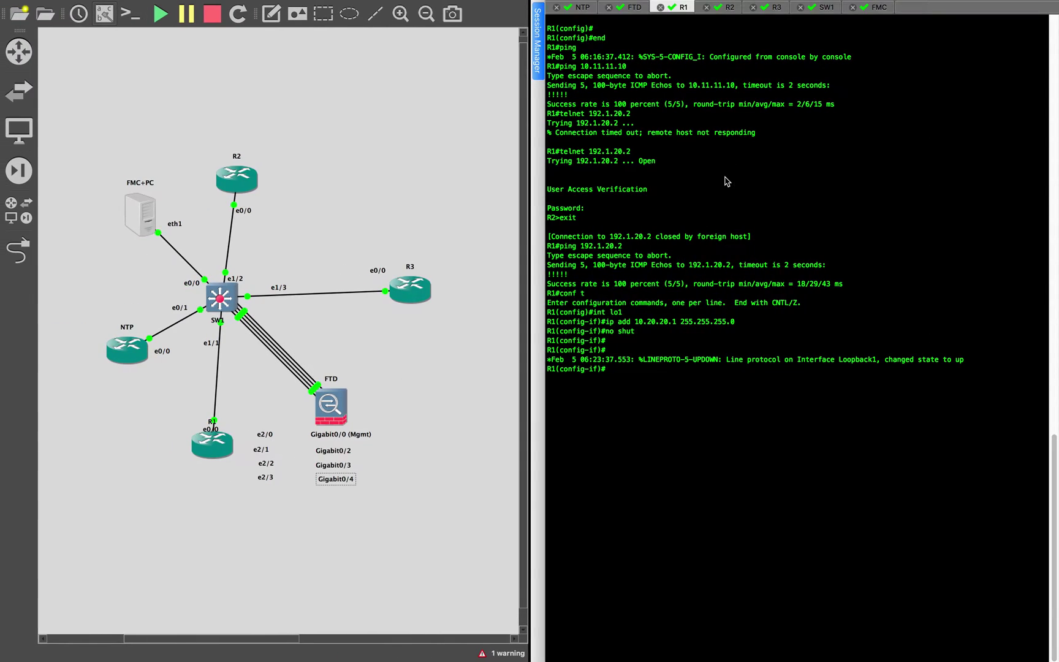
# Exit interface mode on R1 and paste in the loopback and OSPF configuration
pyautogui.write('exit')
pyautogui.press('Return')
pyautogui.click(903, 222)
pyautogui.press('super+v')
pyautogui.press('Return')
pyautogui.press('Return')
pyautogui.press('Return')
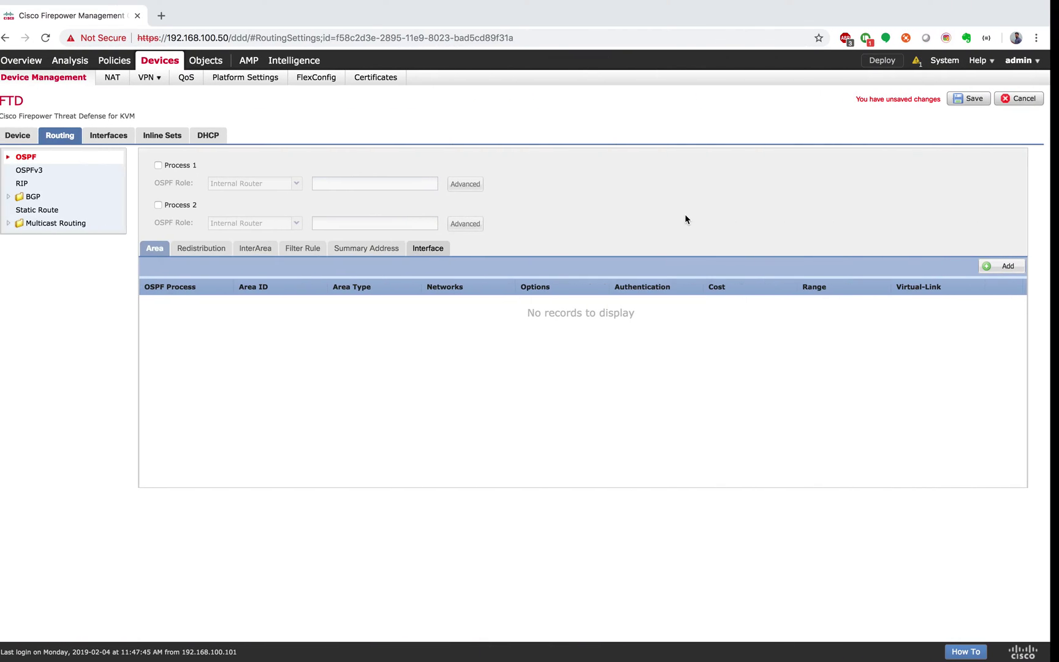
# Enable OSPF process 1 and set its router ID to IP address 10.11.11.1
pyautogui.click(167, 165)
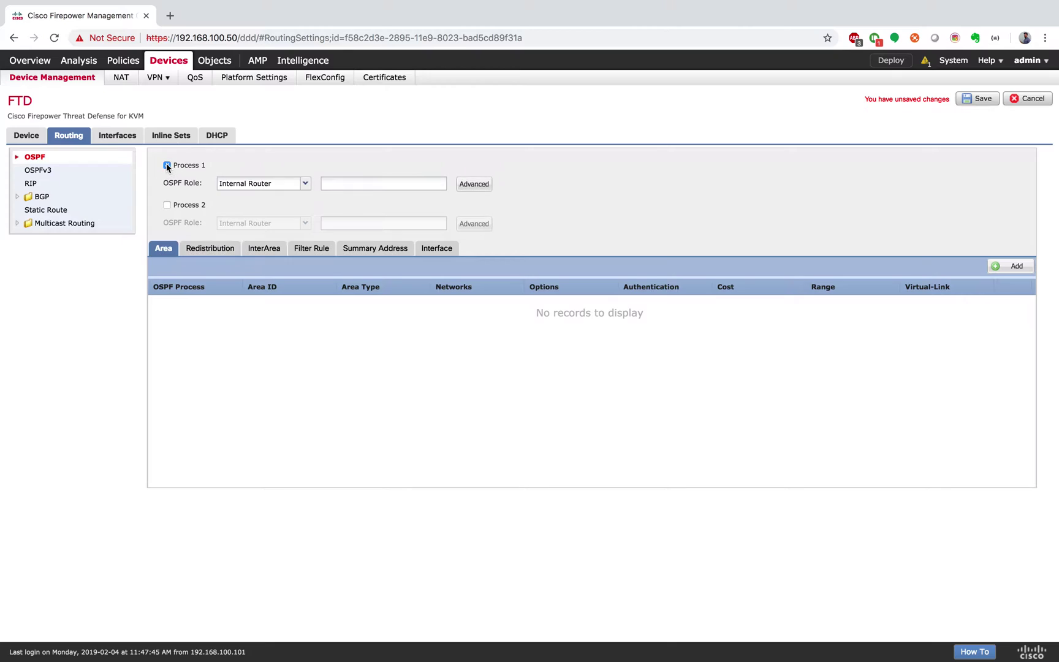
pyautogui.click(303, 202)
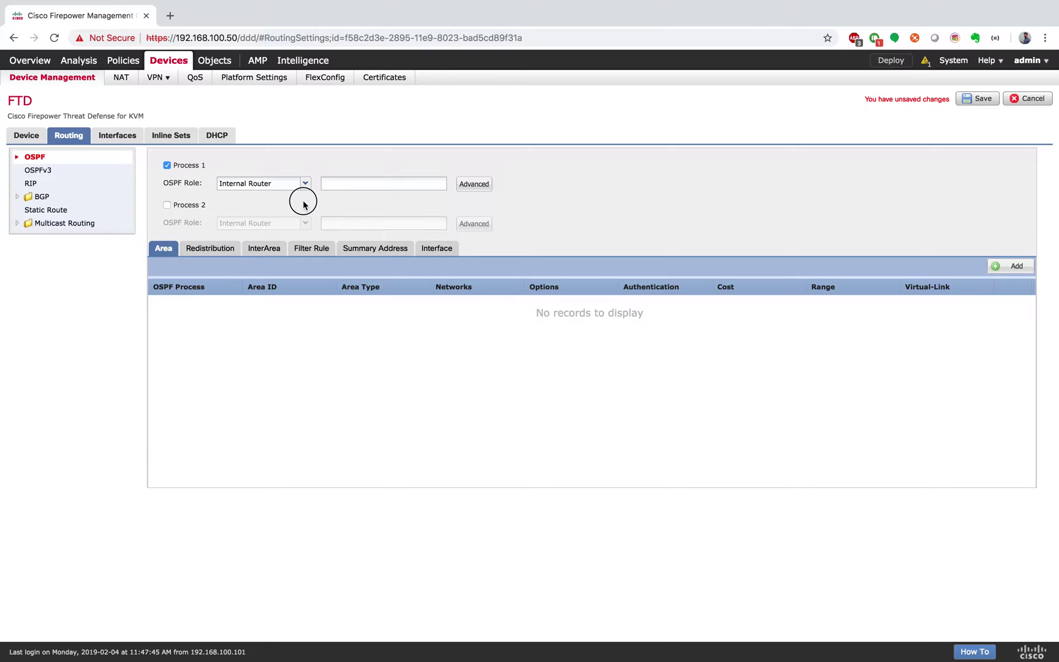
pyautogui.click(481, 192)
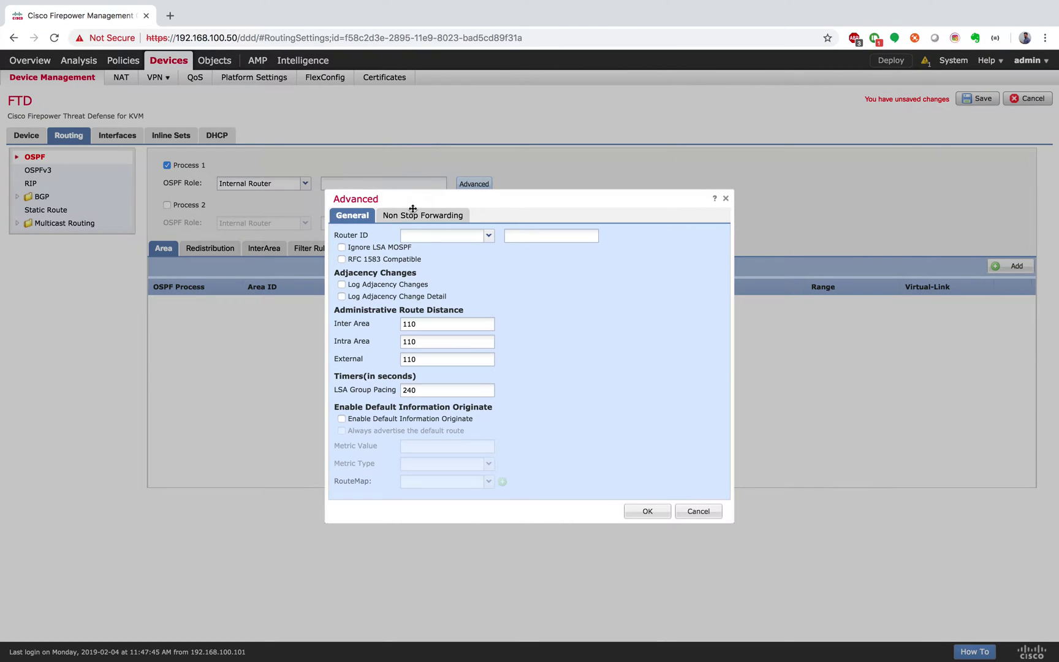
pyautogui.click(417, 236)
pyautogui.click(451, 262)
pyautogui.click(536, 237)
pyautogui.write('10.11.11.1')
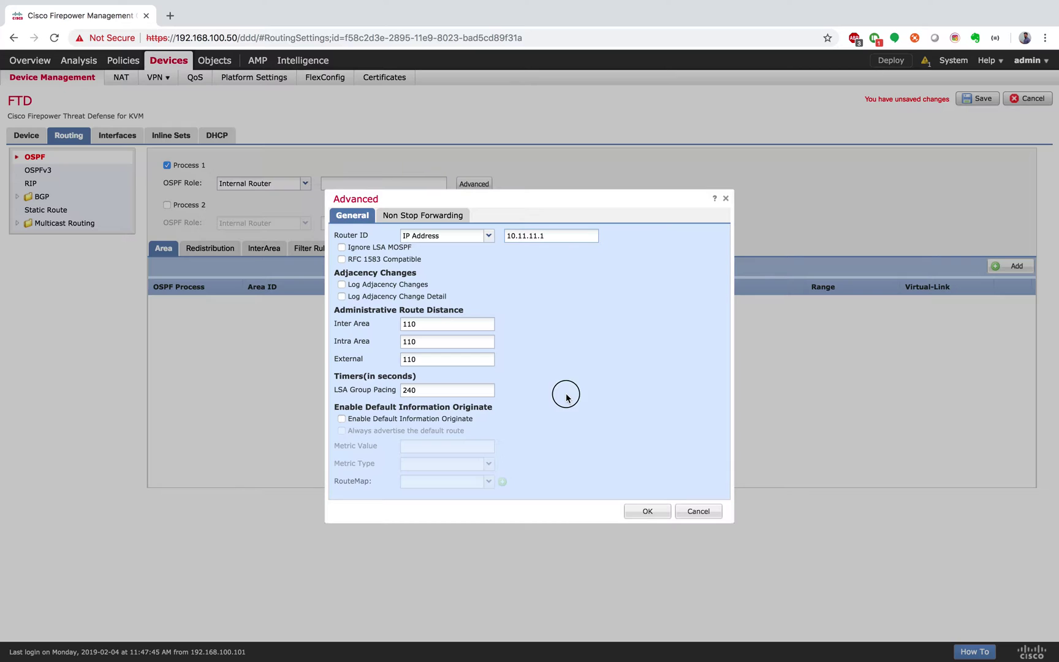
pyautogui.click(655, 510)
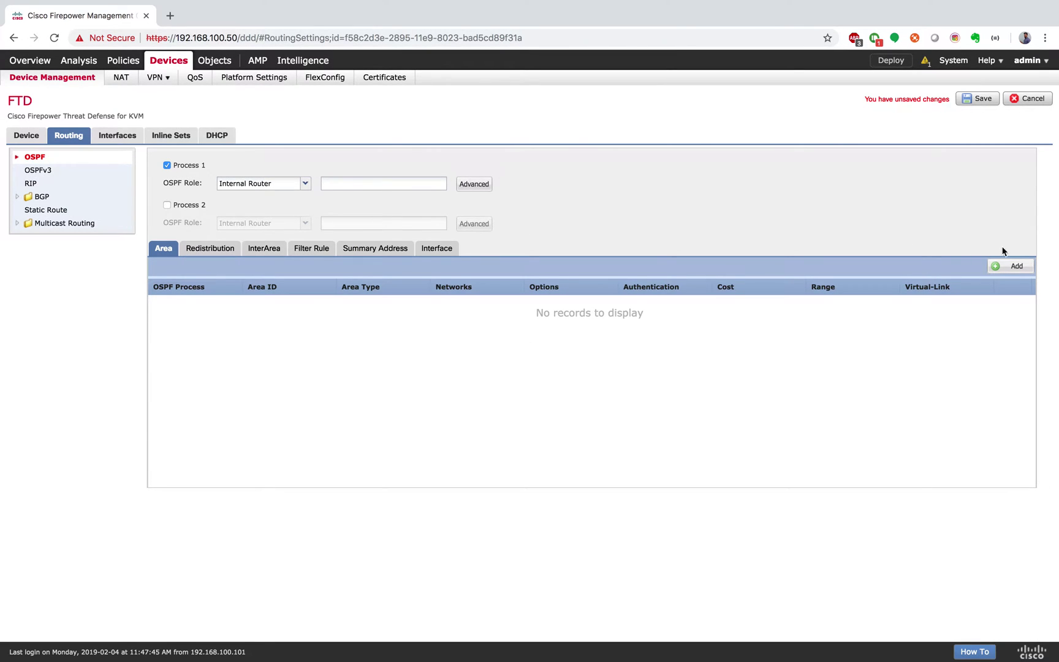
# Start a new area on the Area tab and enter Area ID 0
pyautogui.click(1012, 268)
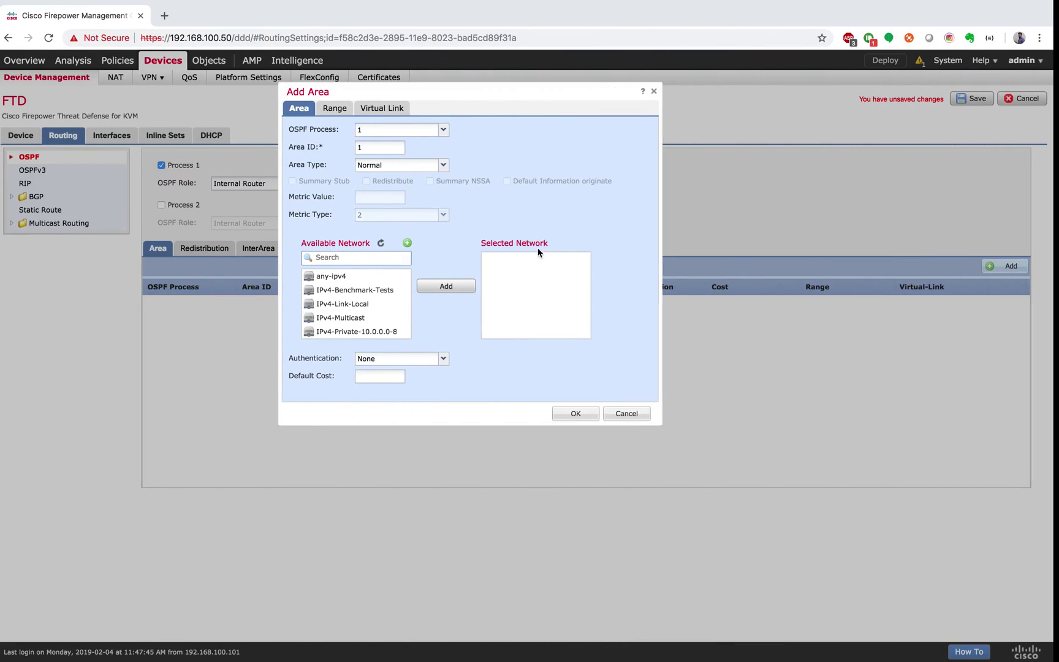
pyautogui.doubleClick(383, 147)
pyautogui.write('0')
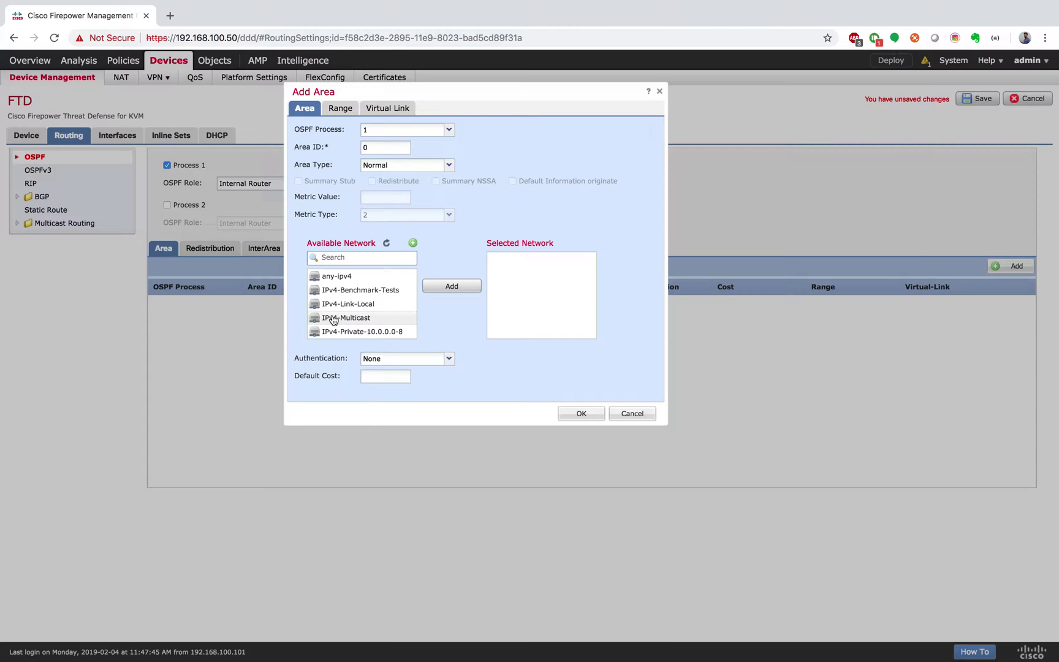
# Add NET-10.11.11.0 to OSPF area 0 and save the area
pyautogui.scroll(-1, 333, 319)
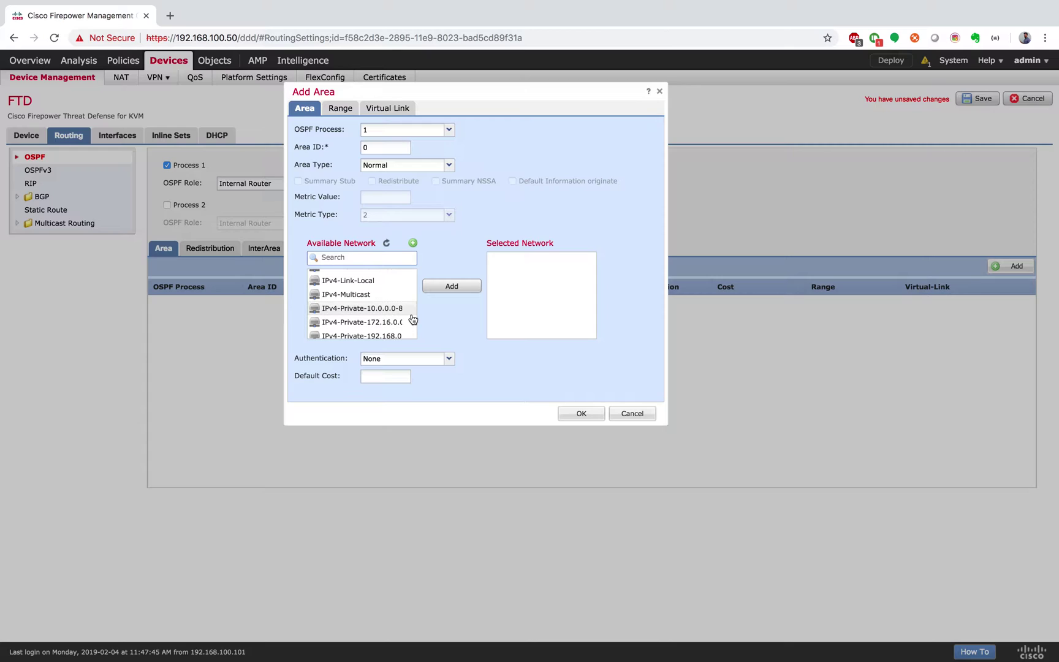
pyautogui.scroll(-2, 413, 318)
pyautogui.scroll(-3, 412, 317)
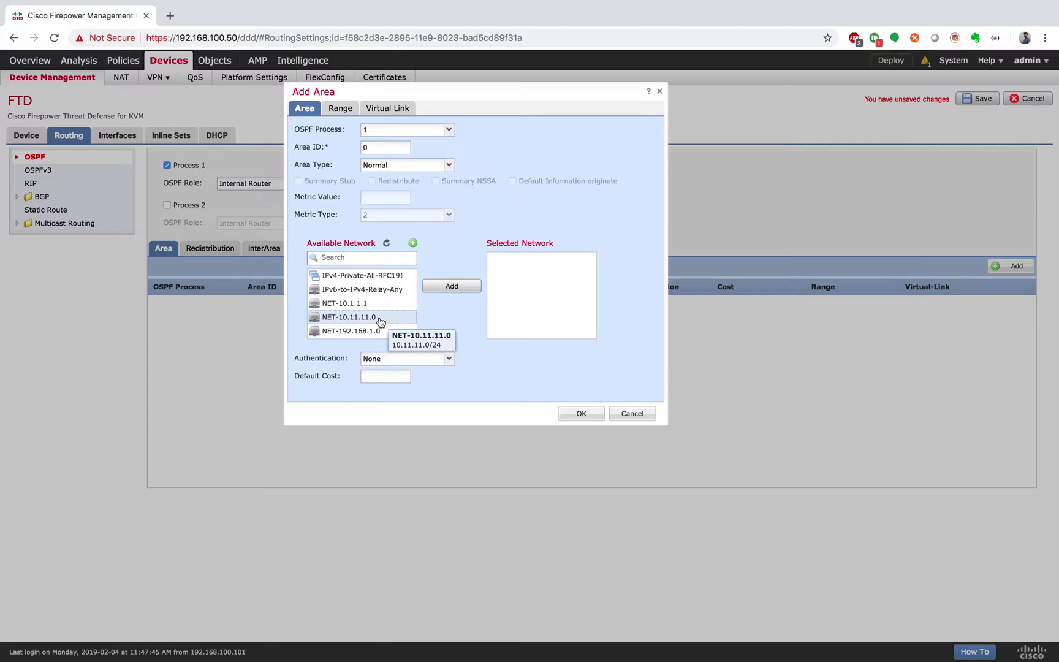
pyautogui.click(452, 286)
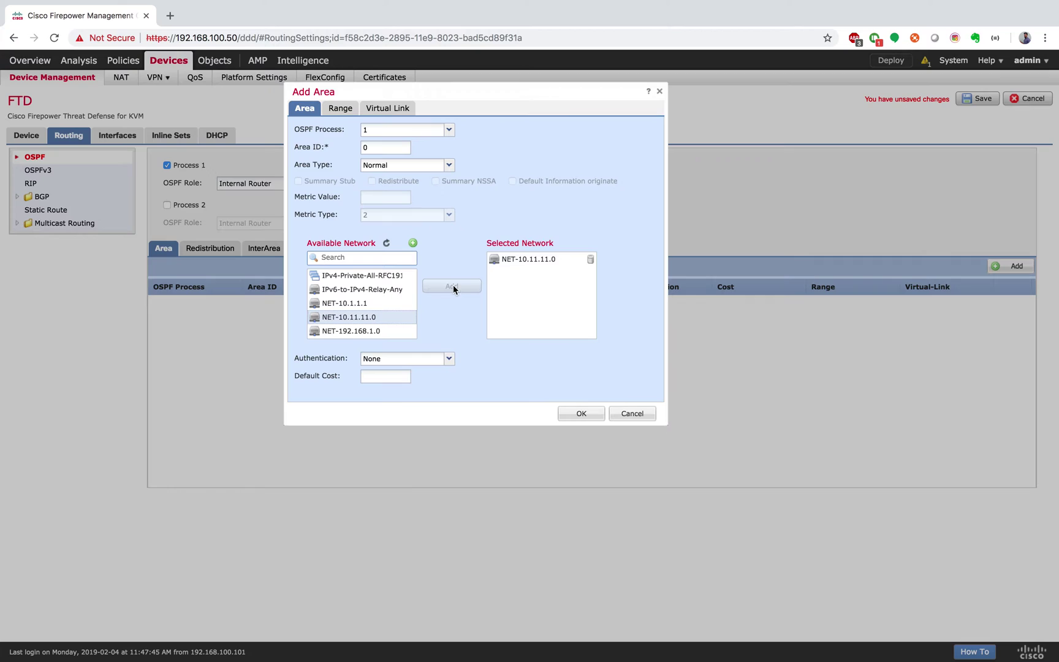
pyautogui.click(580, 413)
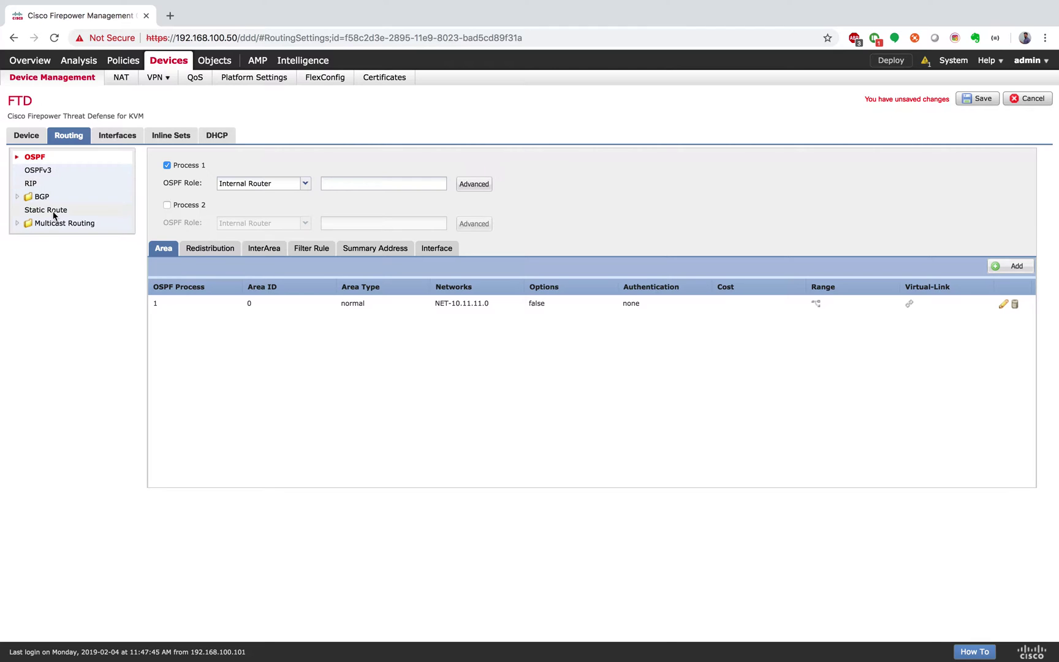
# Enable BGP with AS number 65000
pyautogui.click(41, 196)
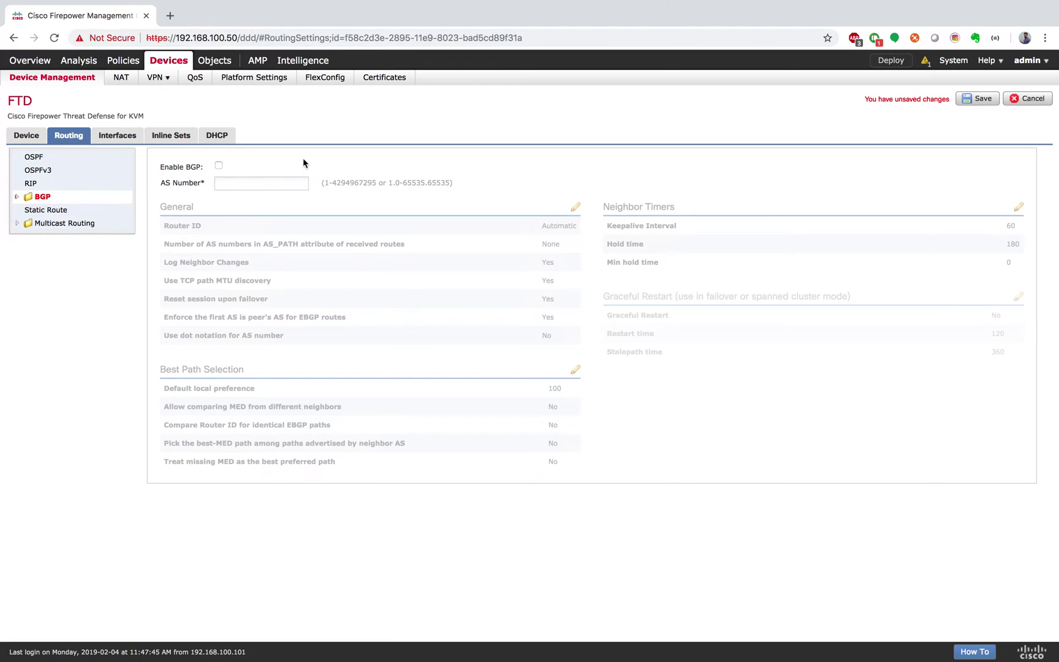
pyautogui.click(219, 165)
pyautogui.click(235, 183)
pyautogui.write('65000')
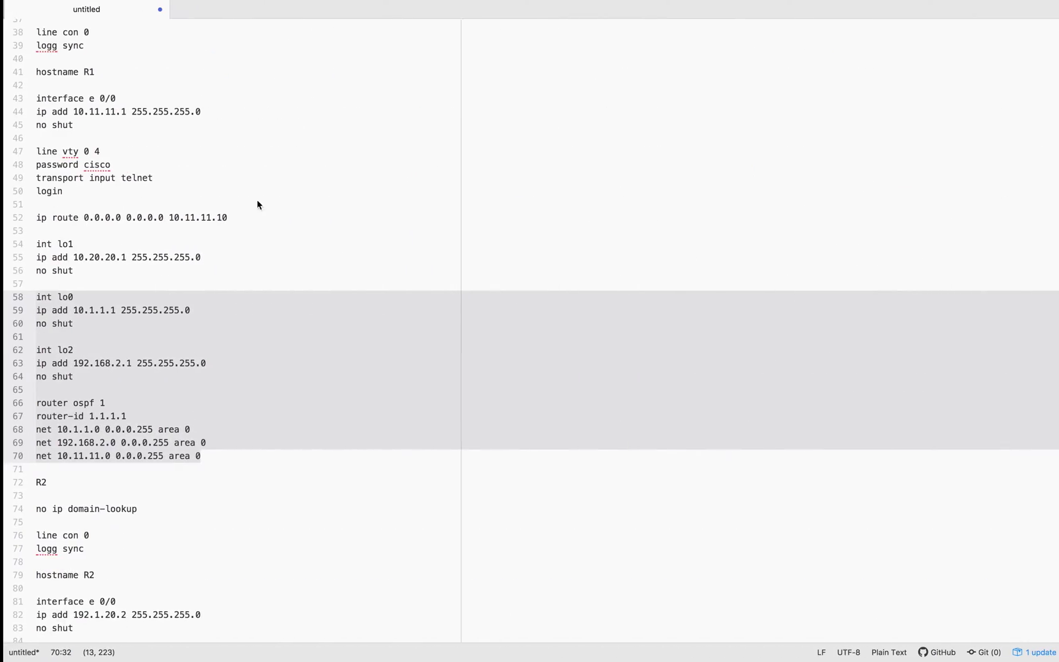
# Insert R2's loopback and BGP config block below its default route in the notes
pyautogui.scroll(-10, 225, 348)
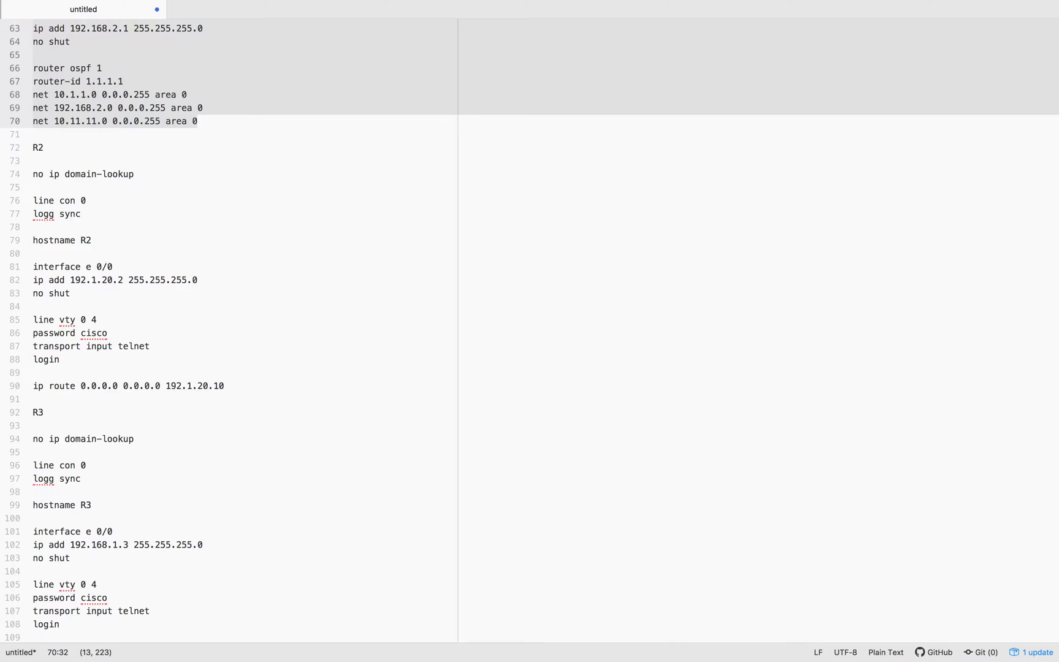
pyautogui.click(257, 385)
pyautogui.press('Return')
pyautogui.press('Return')
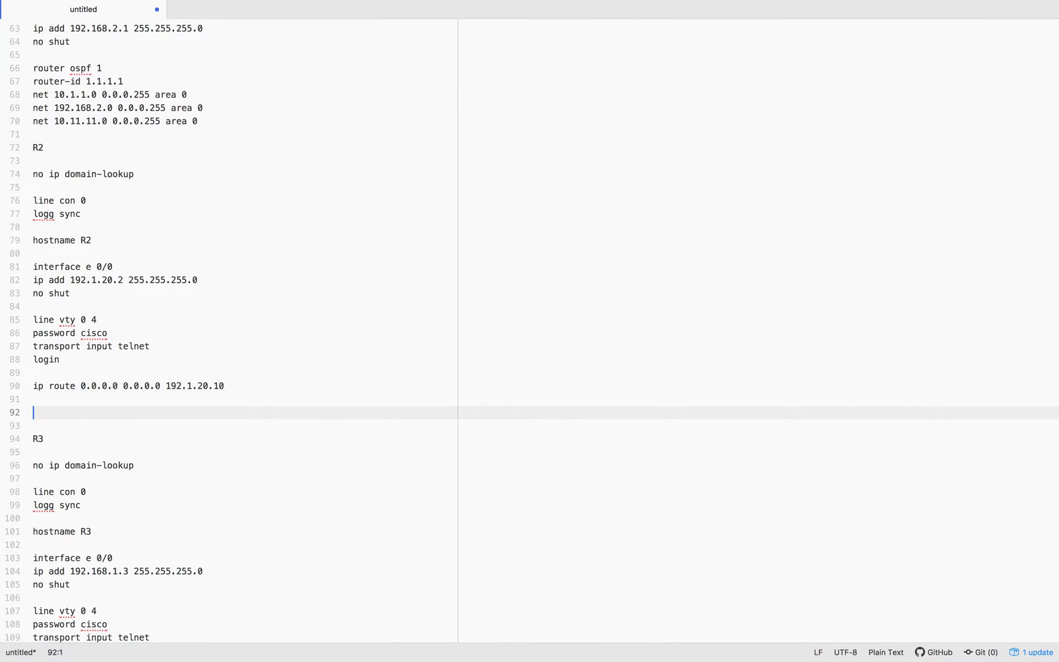
pyautogui.write('int lo0 ip add 2.2.2.2 255.0.0.0 no shut  router bgp 65001 neighbor 192.1.20.10 remote-as 65001 net 2.0.0.0')
pyautogui.press('Return')
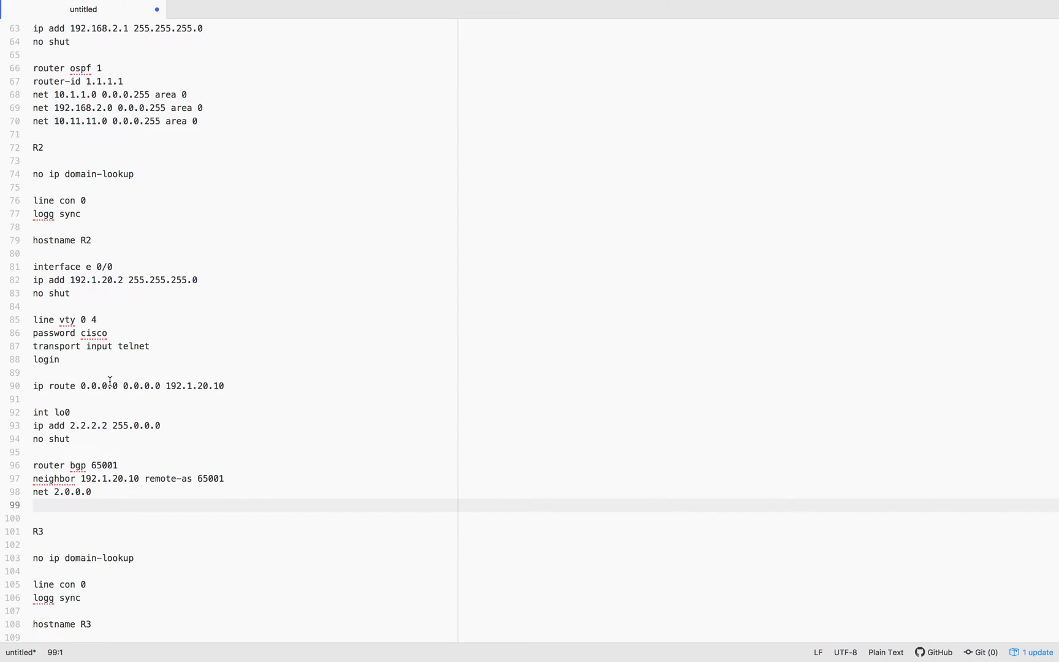
# Review R2's 2.2.2.2 loopback, BGP AS 65001 and neighbor statements
pyautogui.moveTo(69, 427); pyautogui.dragTo(111, 427)
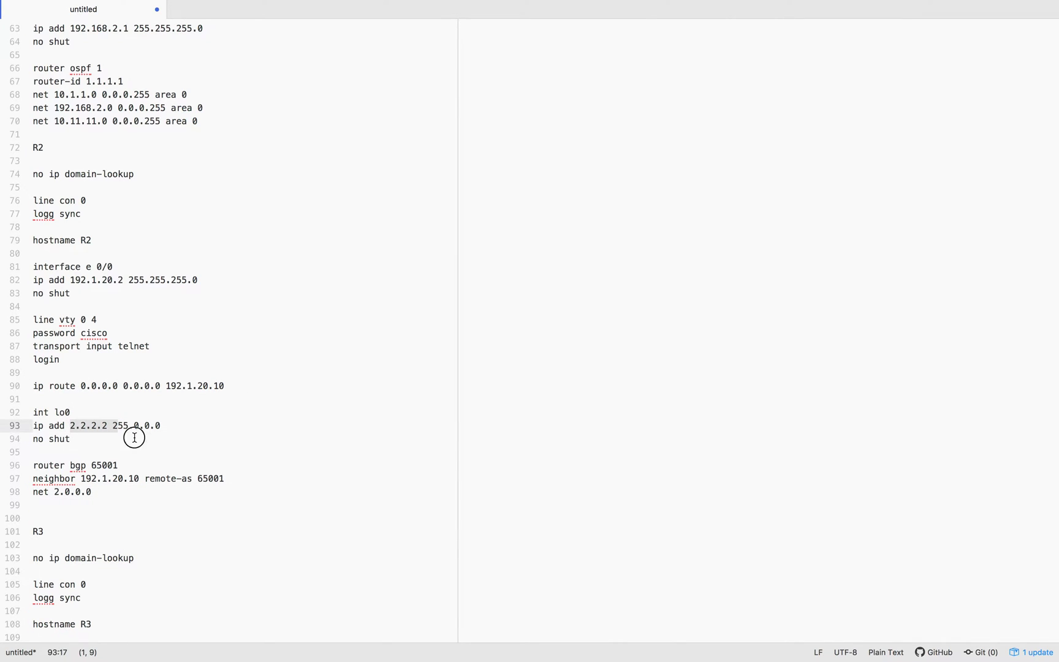
pyautogui.click(135, 437)
pyautogui.moveTo(91, 466); pyautogui.dragTo(161, 466)
pyautogui.click(154, 466)
pyautogui.moveTo(81, 480); pyautogui.dragTo(269, 476)
pyautogui.click(145, 478)
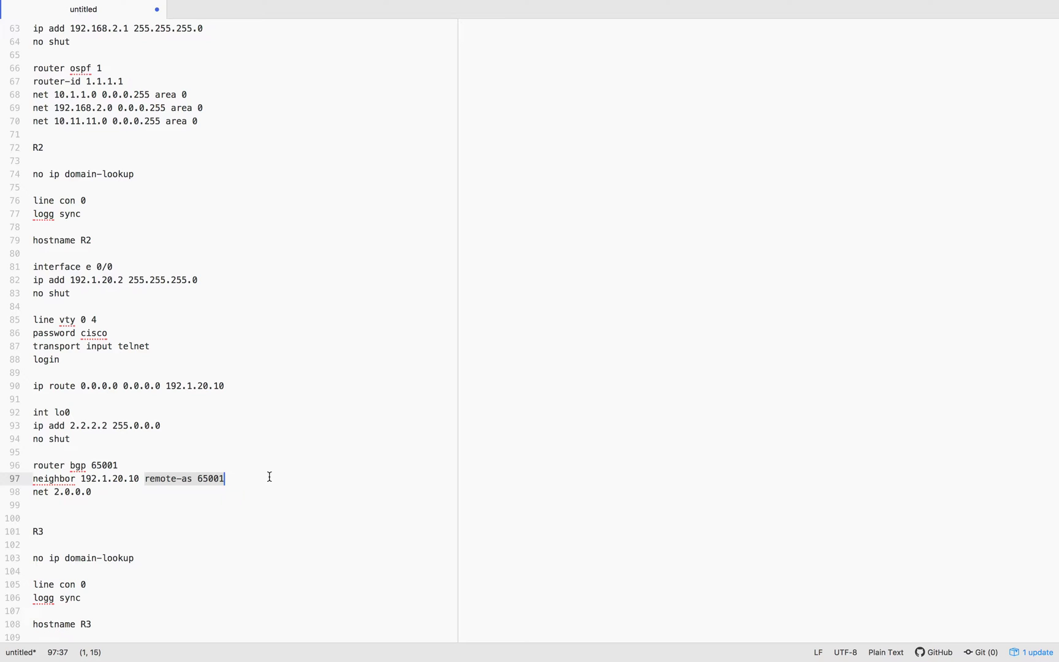
pyautogui.click(267, 477)
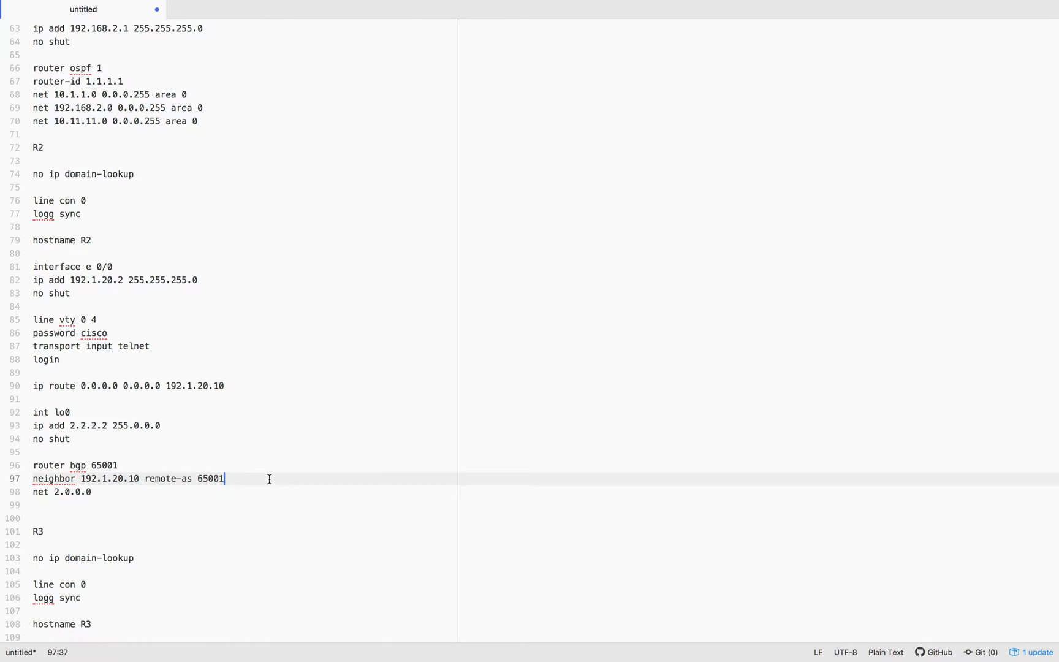
pyautogui.moveTo(36, 465); pyautogui.dragTo(37, 493)
pyautogui.click(135, 491)
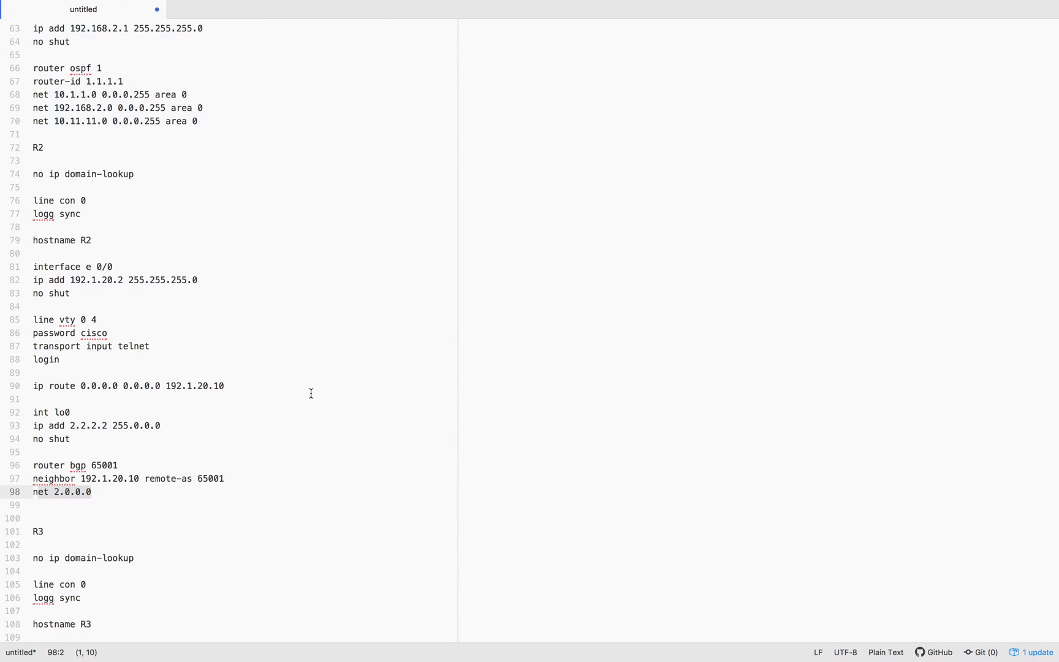
pyautogui.hotkey('ctrl', 'Left')
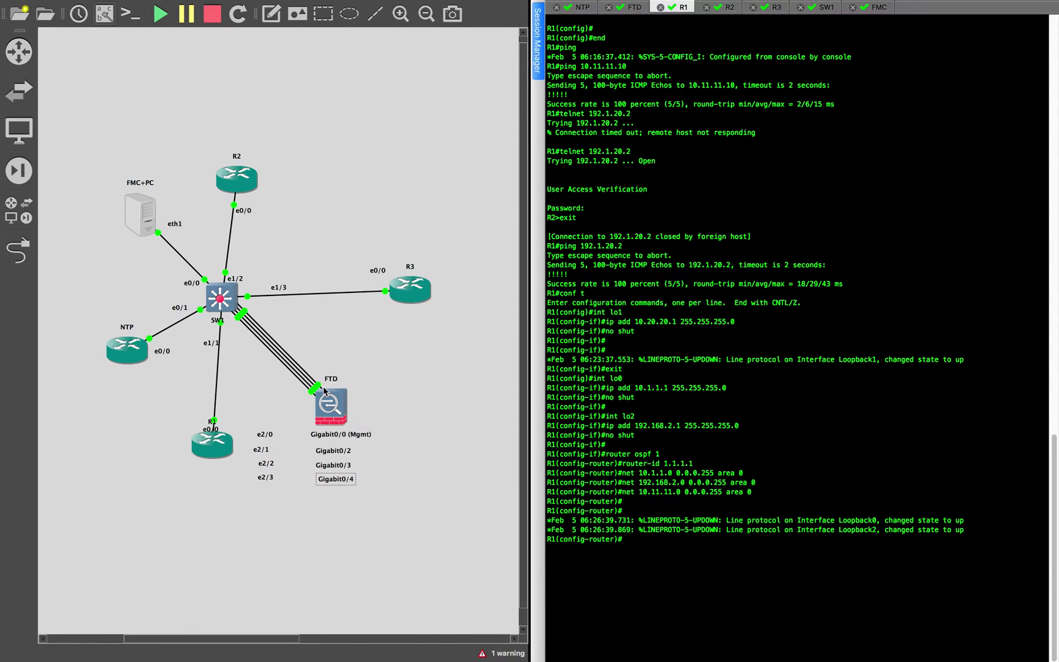
# Copy R2's loopback and BGP lines 92–98 from the notes
pyautogui.hotkey('ctrl', 'Left')
pyautogui.hotkey('ctrl', 'Right')
pyautogui.hotkey('ctrl', 'Right')
pyautogui.press('Down')
pyautogui.moveTo(34, 416); pyautogui.dragTo(125, 491)
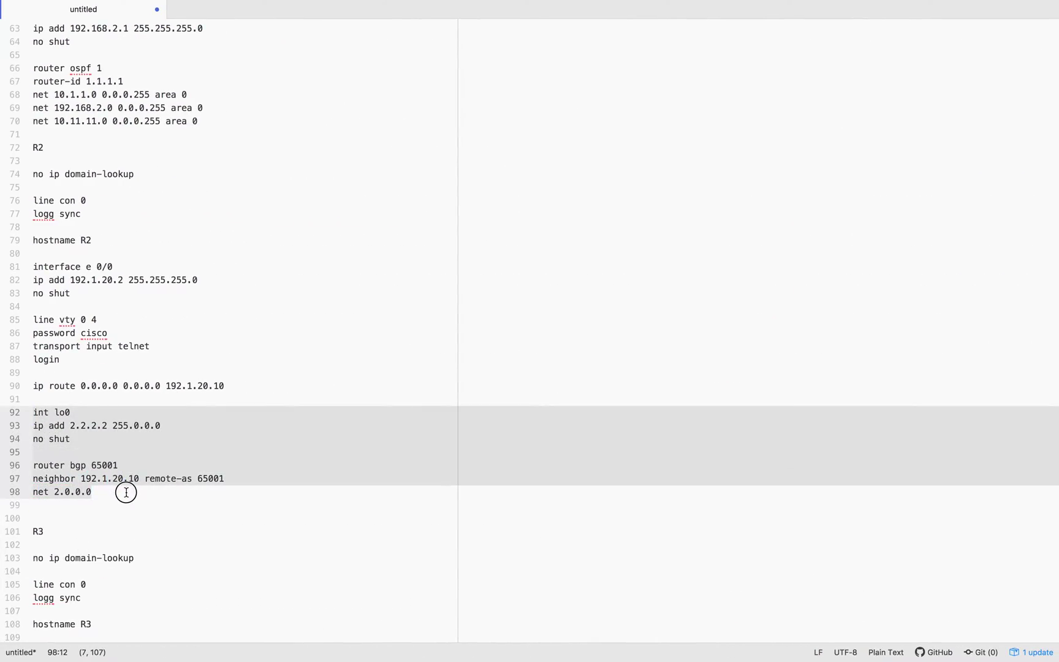
pyautogui.hotkey('ctrl', 'Left')
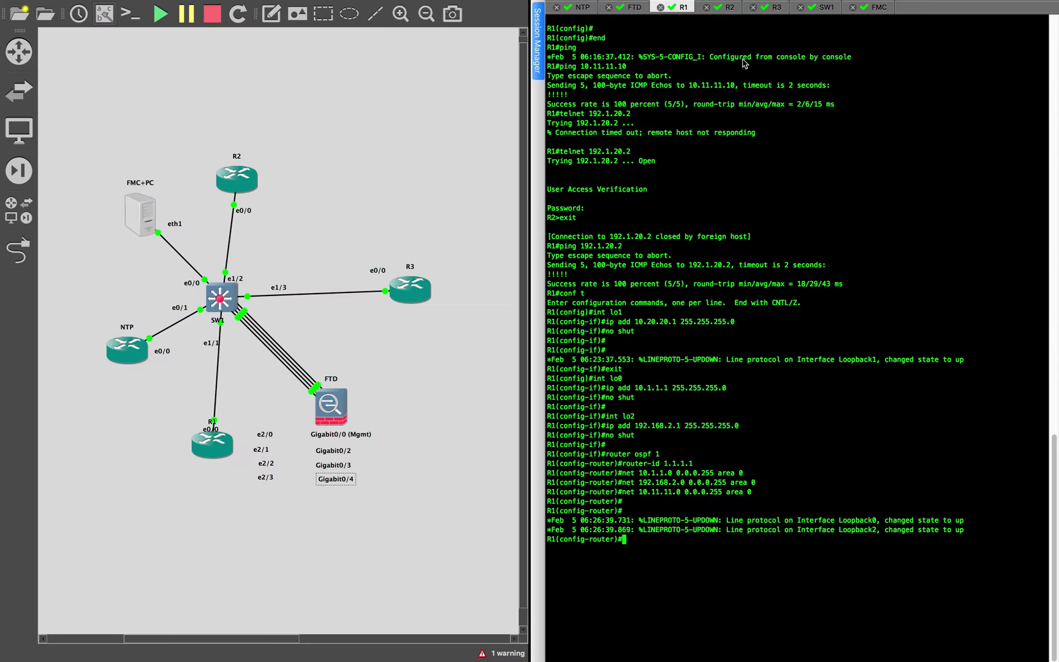
# Enter conf t on R2 and paste loopback 2.2.2.2 with BGP AS 65001
pyautogui.click(728, 7)
pyautogui.press('Return')
pyautogui.write('conf t')
pyautogui.press('Return')
pyautogui.click(788, 341)
pyautogui.press('Return')
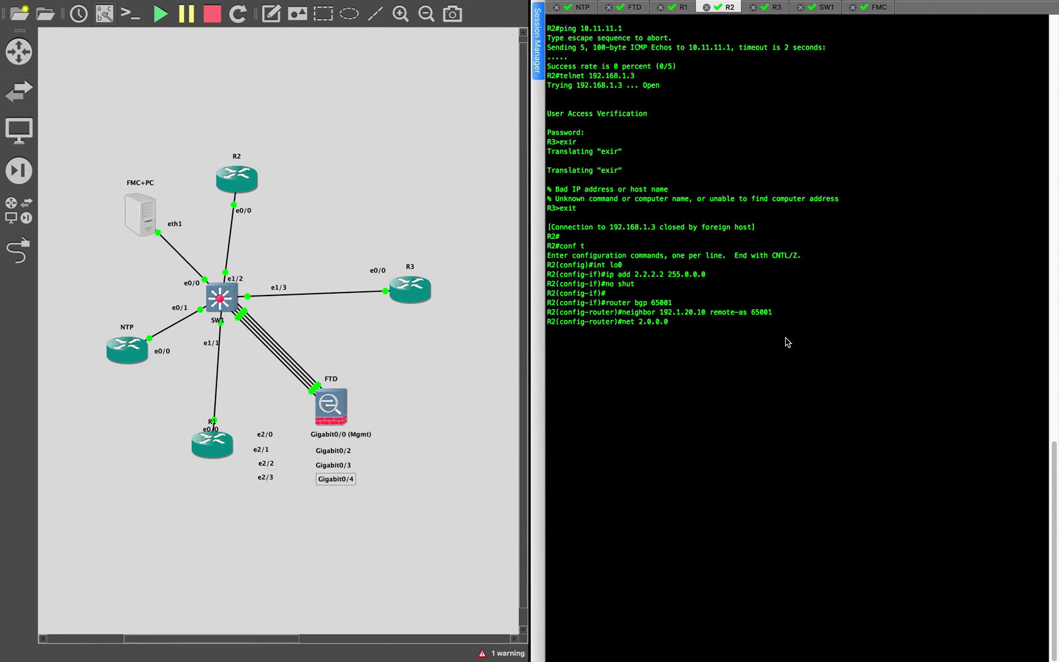
pyautogui.hotkey('ctrl', 'Left')
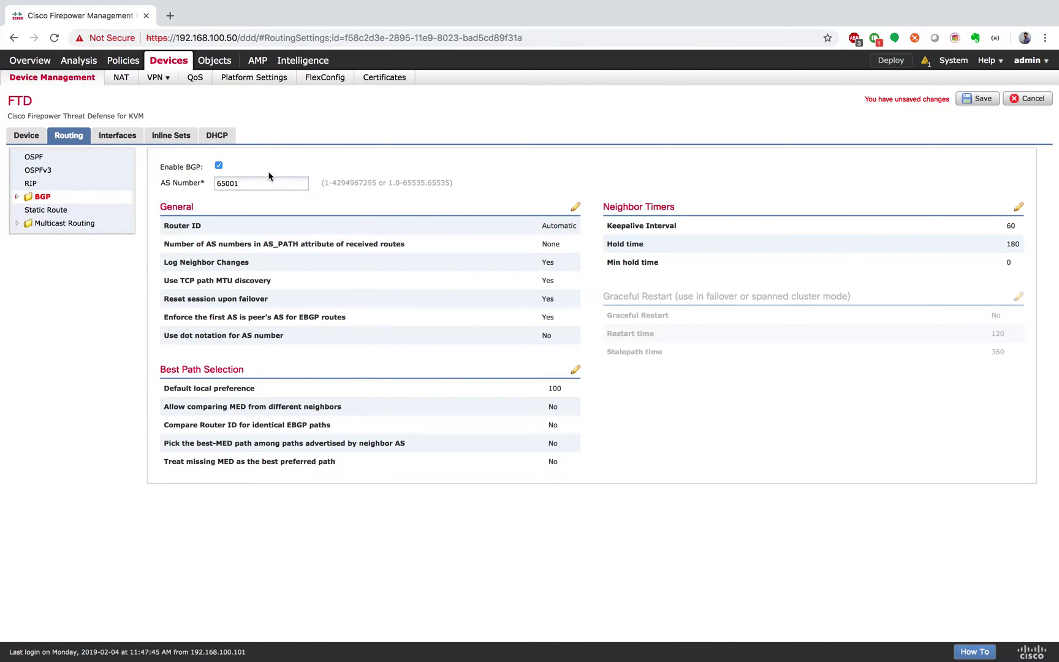
# Enable IPv4 under BGP and begin adding a neighbor on the Neighbor tab
pyautogui.click(17, 197)
pyautogui.click(53, 213)
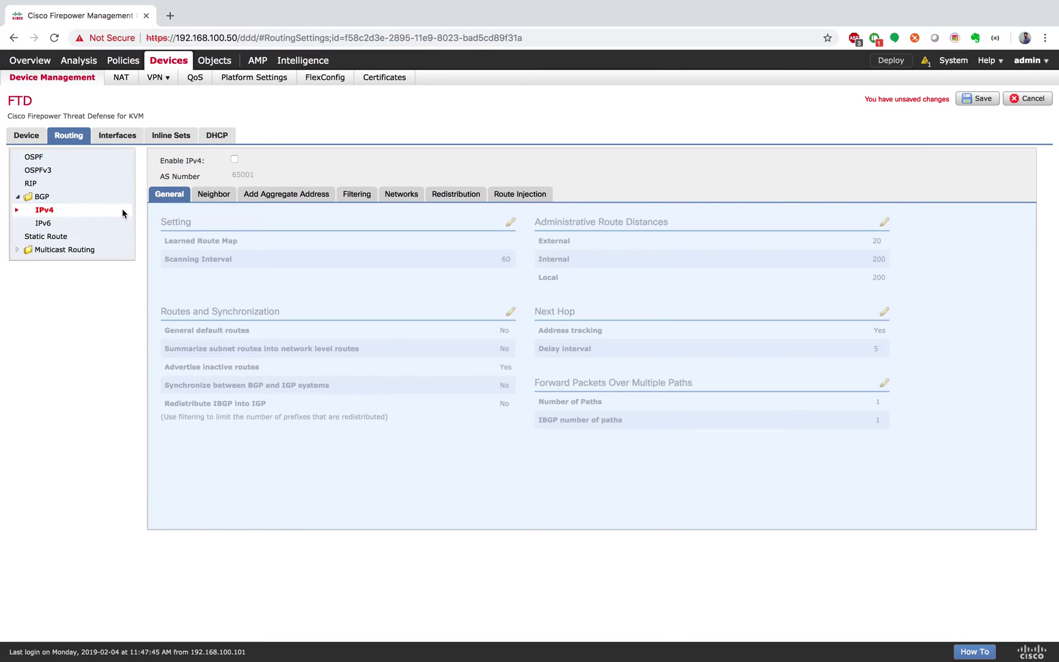
pyautogui.click(234, 159)
pyautogui.click(215, 195)
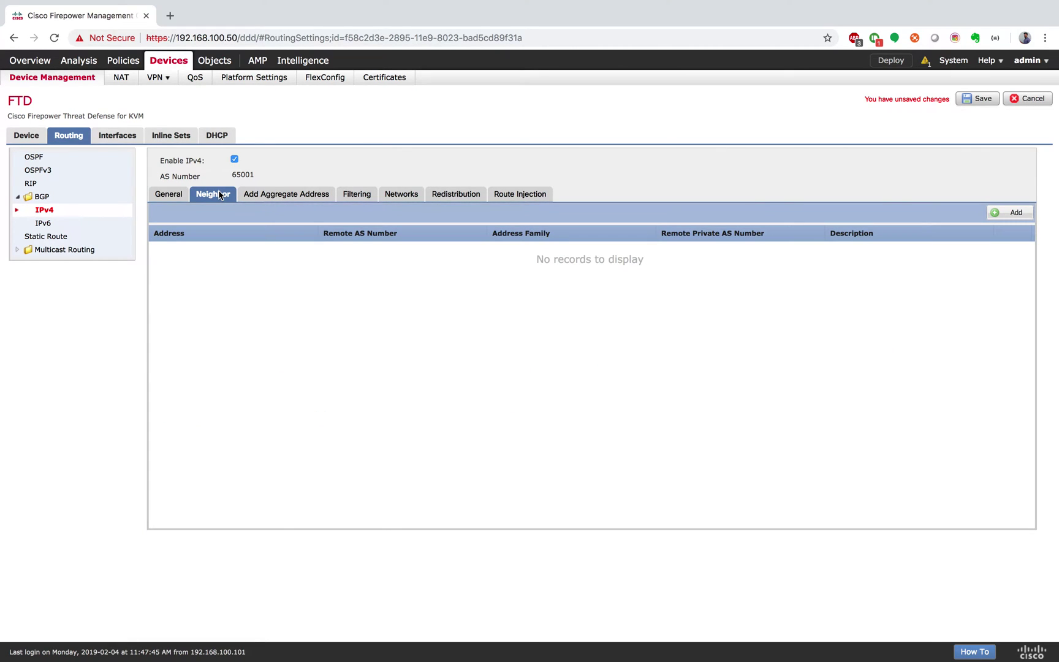
pyautogui.click(1014, 212)
pyautogui.click(339, 186)
# Add enabled neighbor 192.1.20.2 with remote AS 65001 and confirm it
pyautogui.write('1')
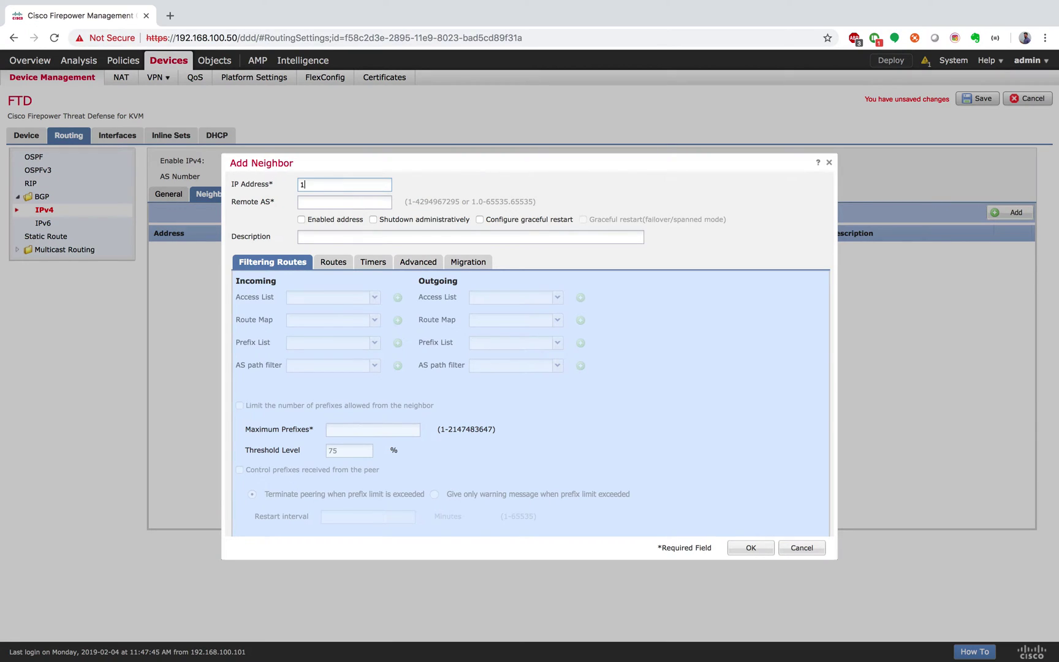
pyautogui.write('92.1.20.2')
pyautogui.click(342, 205)
pyautogui.write('65001')
pyautogui.click(301, 220)
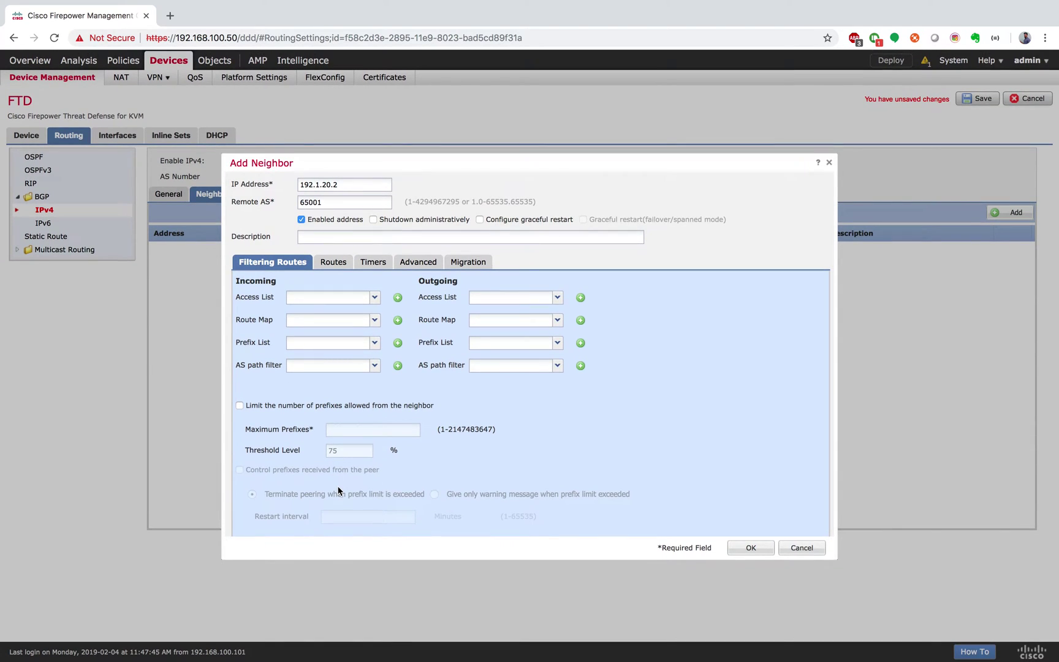
pyautogui.click(750, 548)
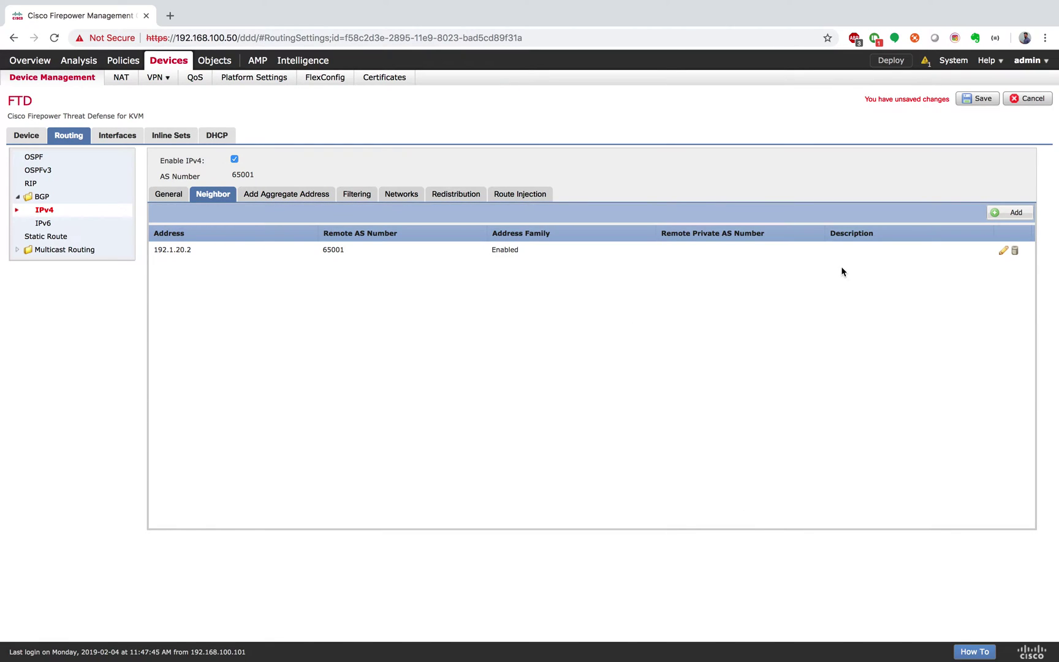
# Save the BGP neighbor 192.1.20.2 changes, deploy them to the FTD, and watch deployment progress
pyautogui.click(841, 179)
pyautogui.click(983, 100)
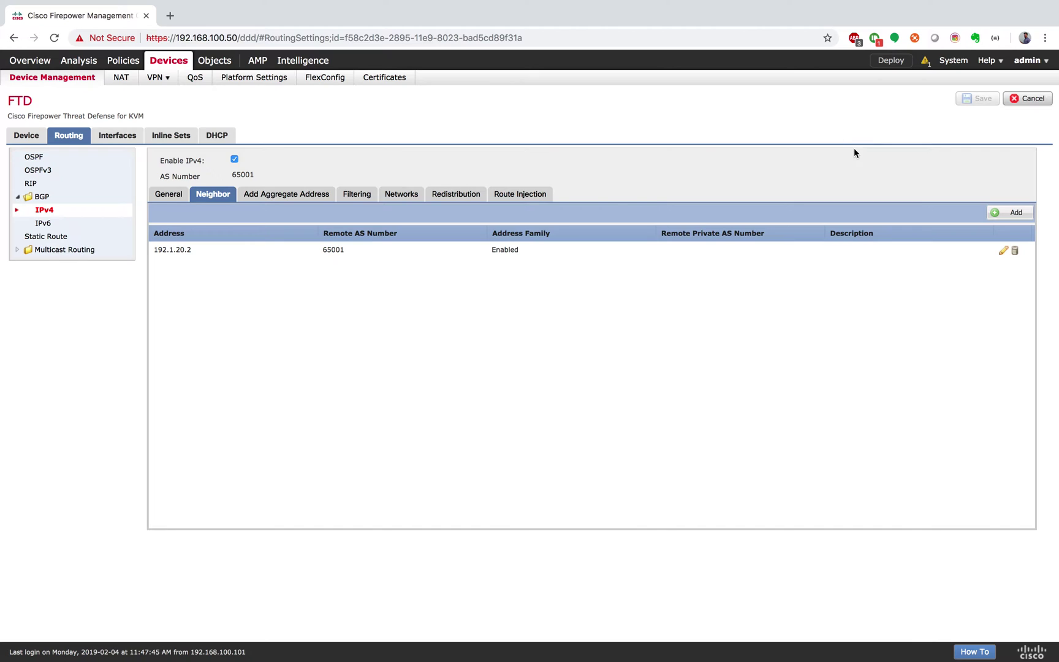
pyautogui.click(892, 60)
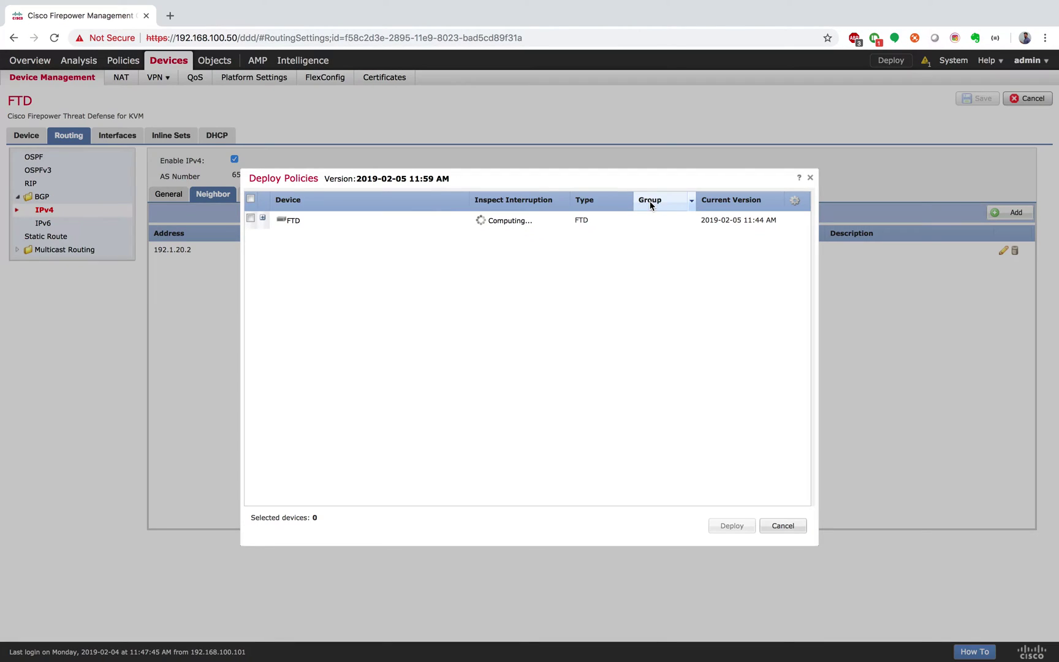
pyautogui.click(250, 219)
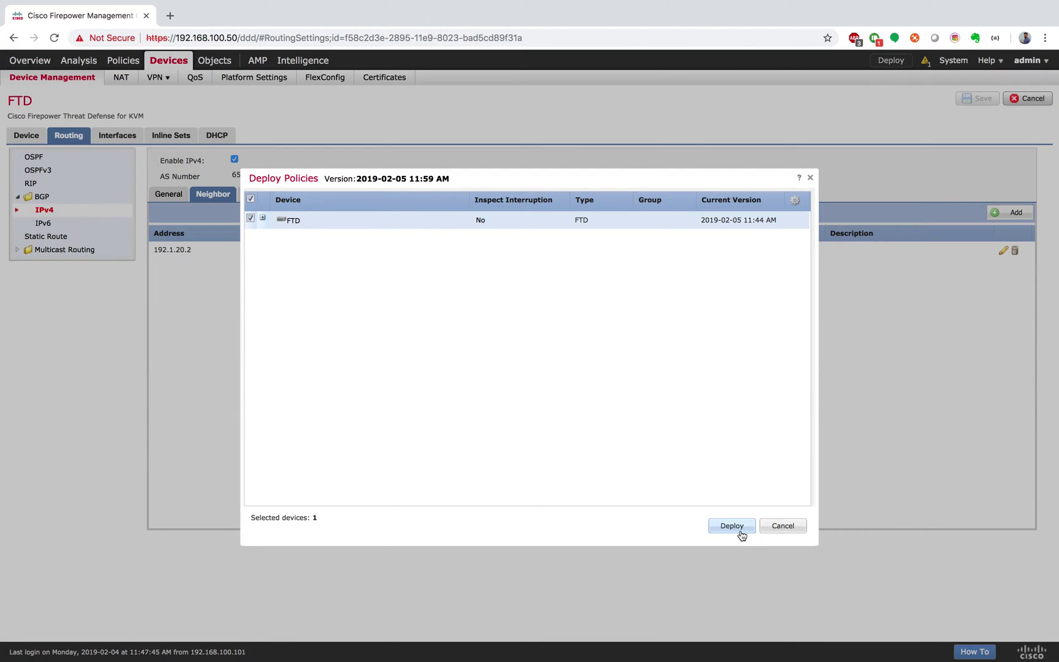
pyautogui.click(732, 526)
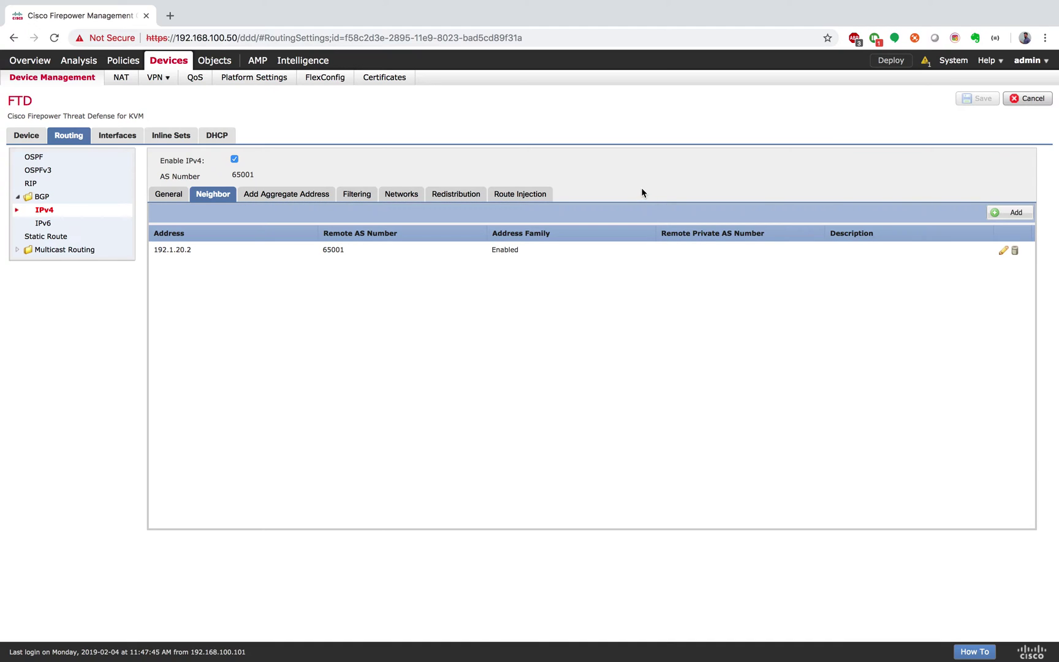
pyautogui.click(926, 63)
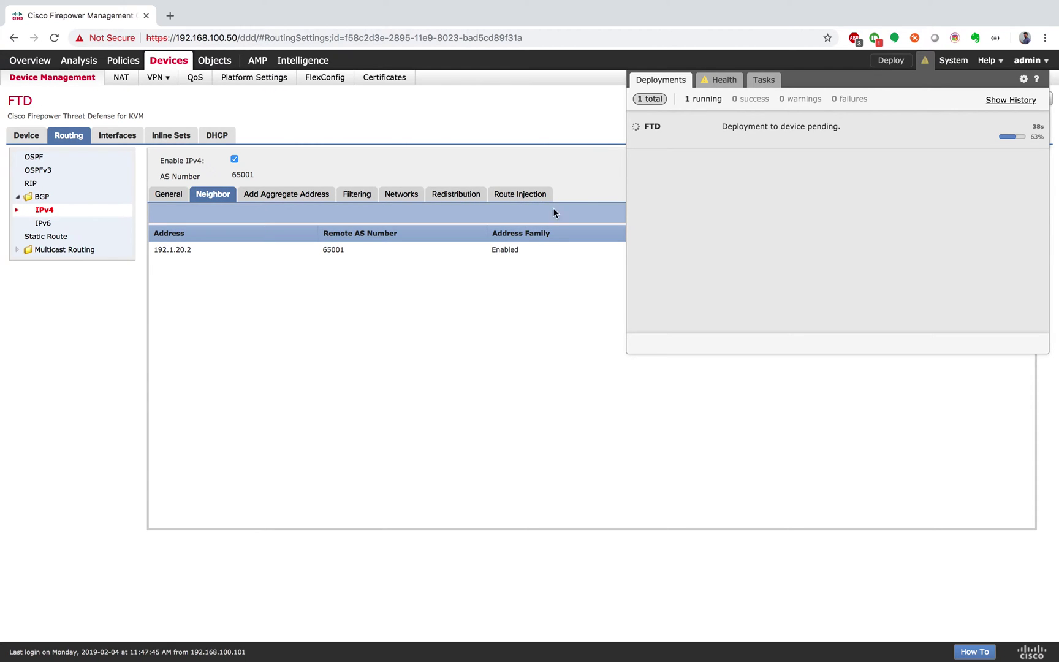
pyautogui.hotkey('ctrl', 'Right')
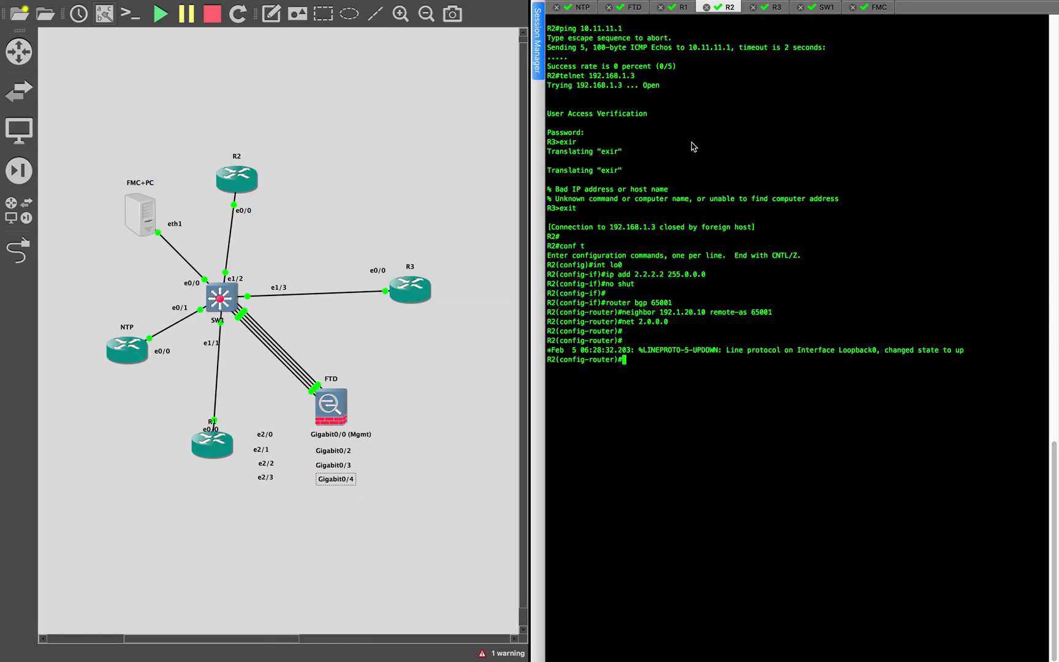
# Clear R1's console and display its routing table, showing only connected and default routes
pyautogui.click(680, 7)
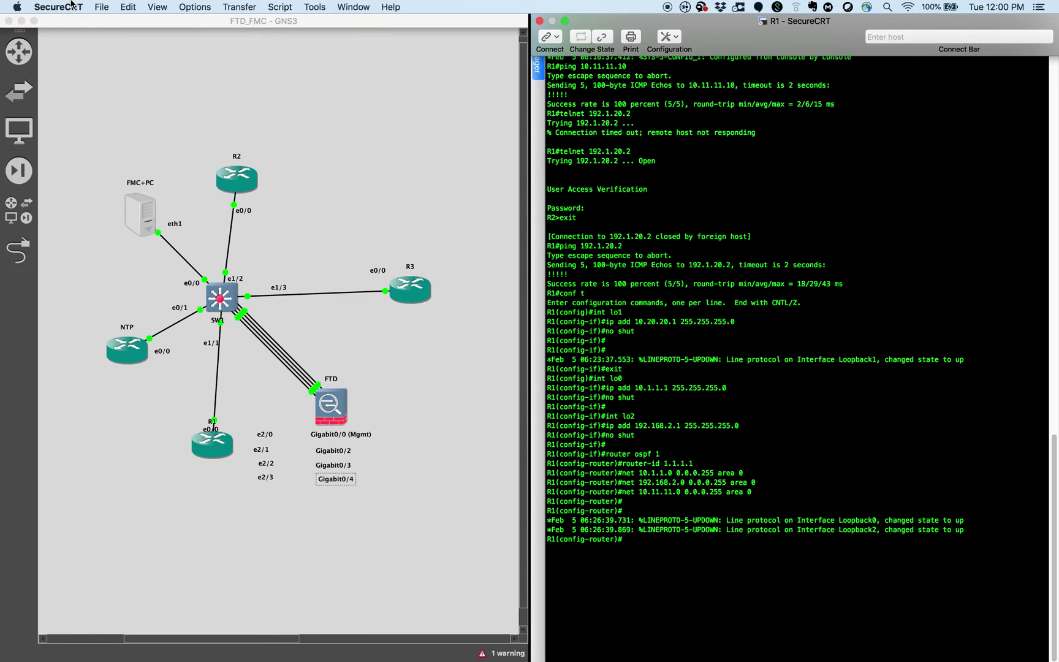
pyautogui.click(101, 7)
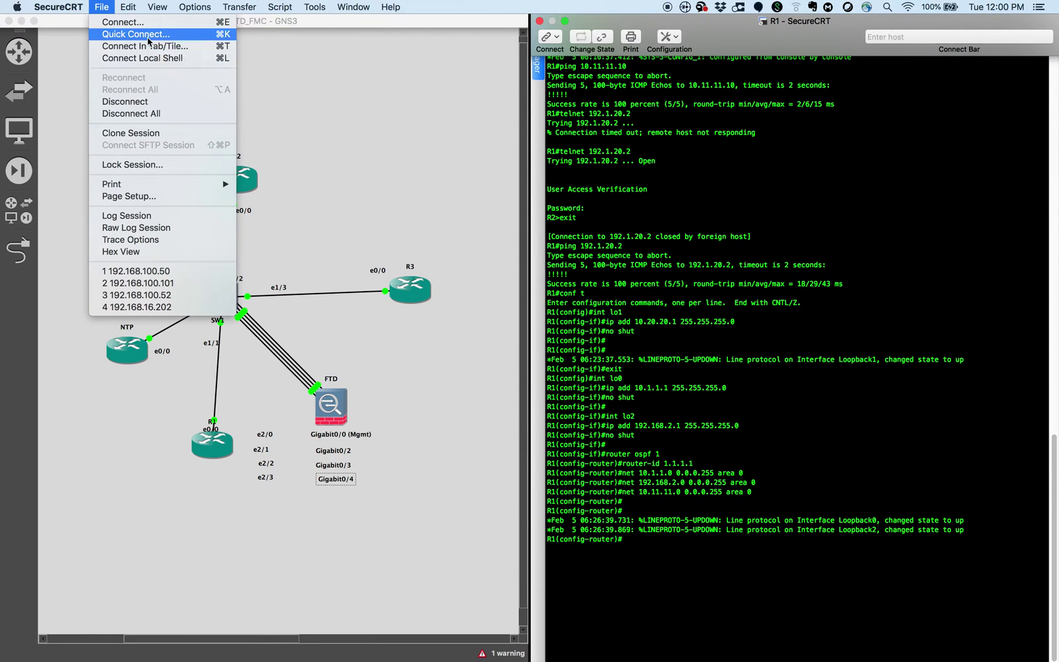
pyautogui.moveTo(128, 7)
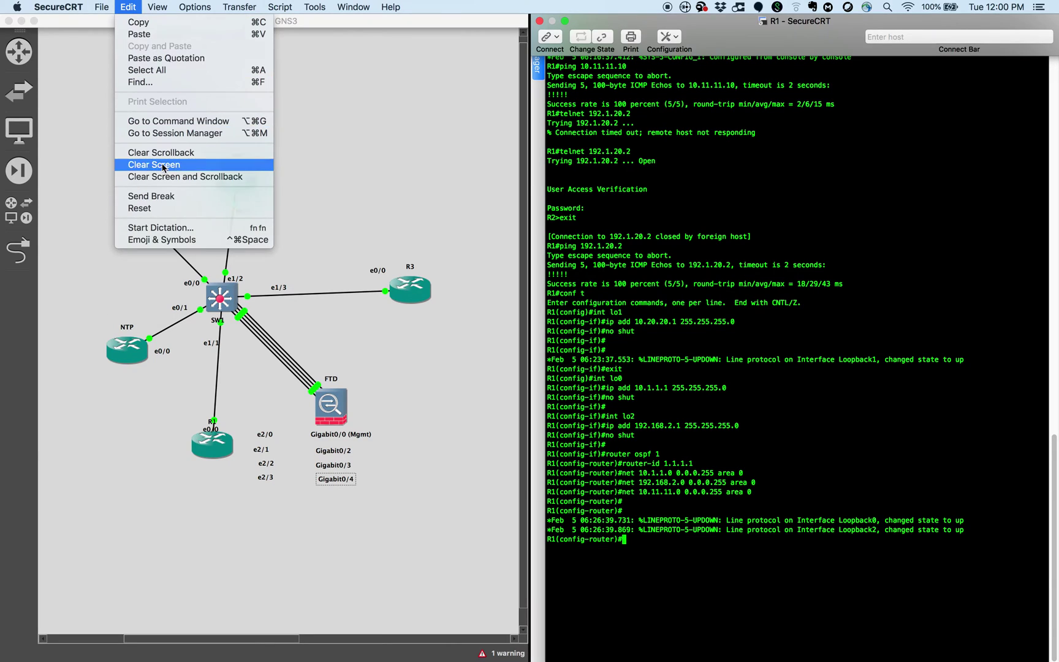
pyautogui.click(164, 166)
pyautogui.press('Return')
pyautogui.write('end')
pyautogui.press('Return')
pyautogui.write('show ip rou')
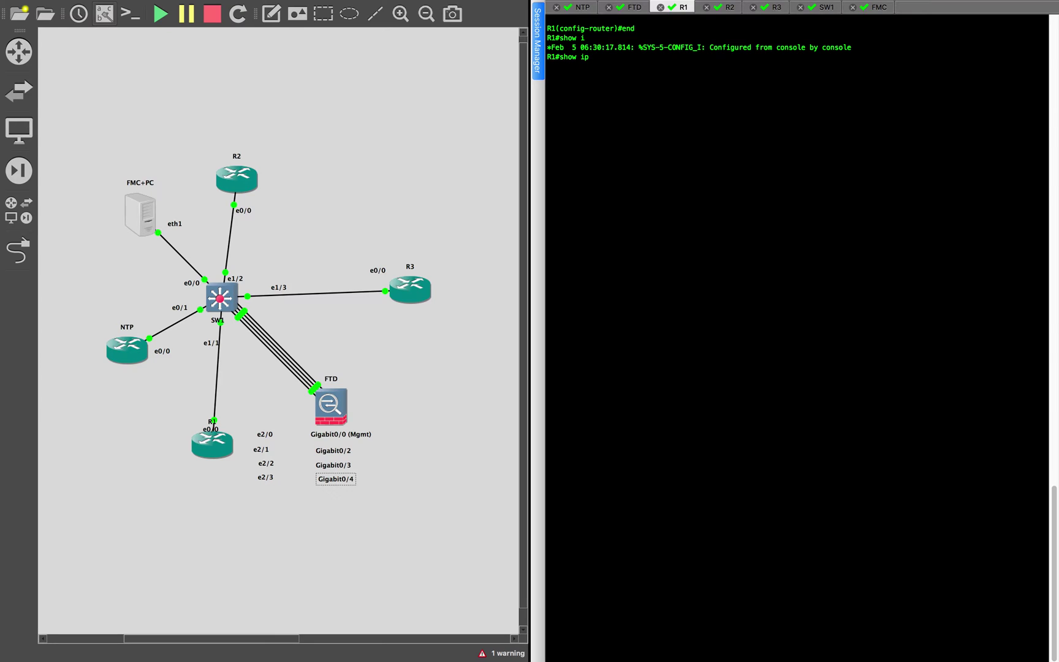
pyautogui.press('Tab')
pyautogui.press('Return')
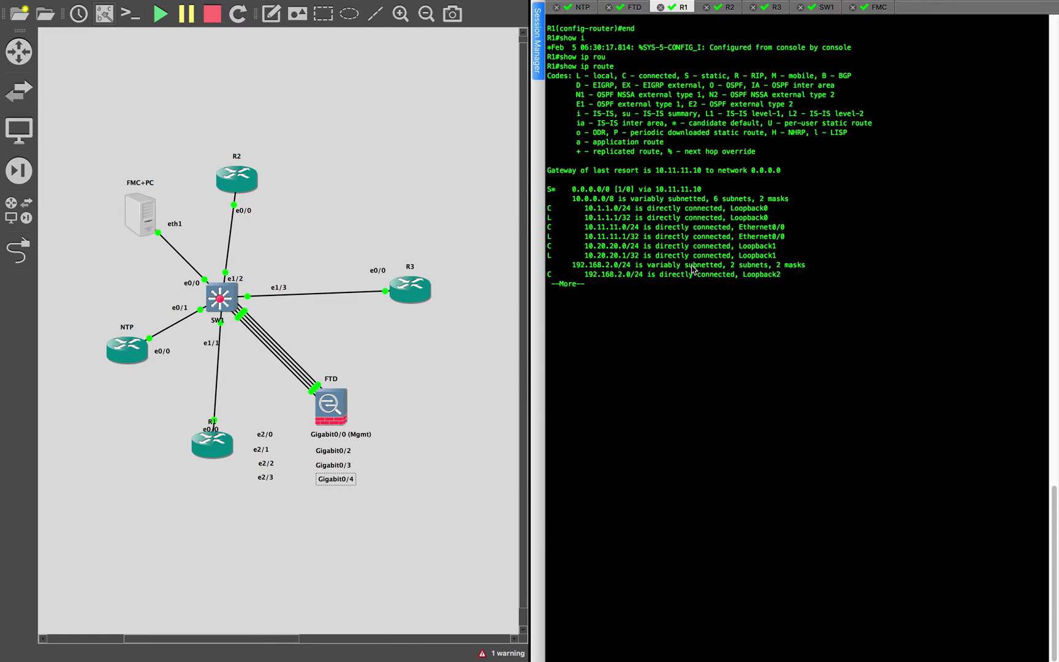
pyautogui.press('Return')
pyautogui.press('Return')
pyautogui.press('Return')
# Run show ip ospf neighbor on R1, which lists no OSPF neighbors yet
pyautogui.hotkey('ctrl', 'Left')
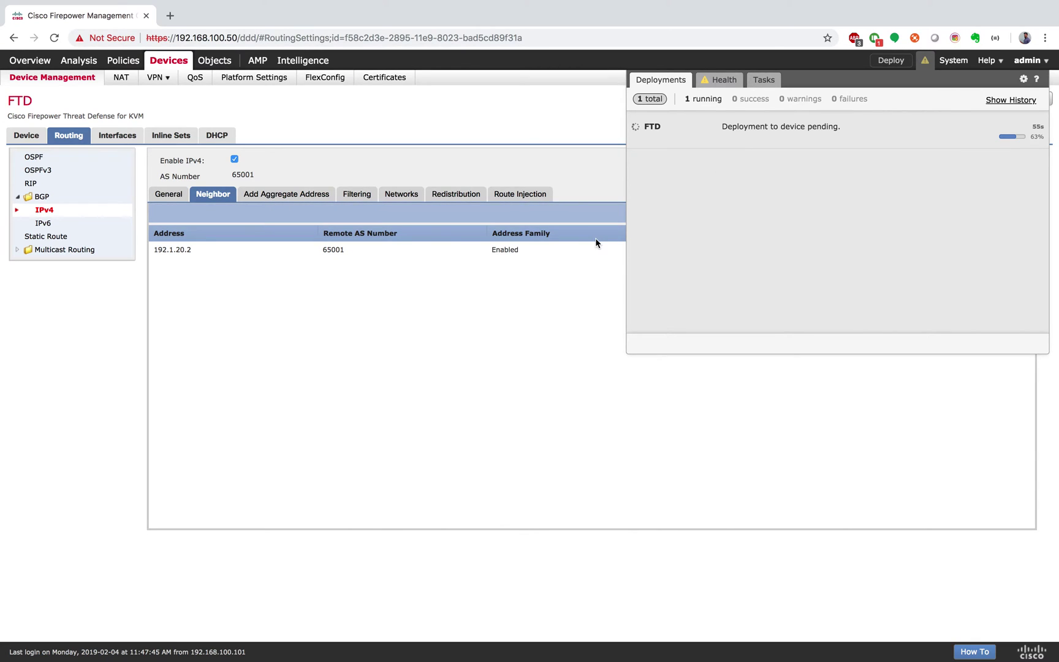
pyautogui.hotkey('ctrl', 'Right')
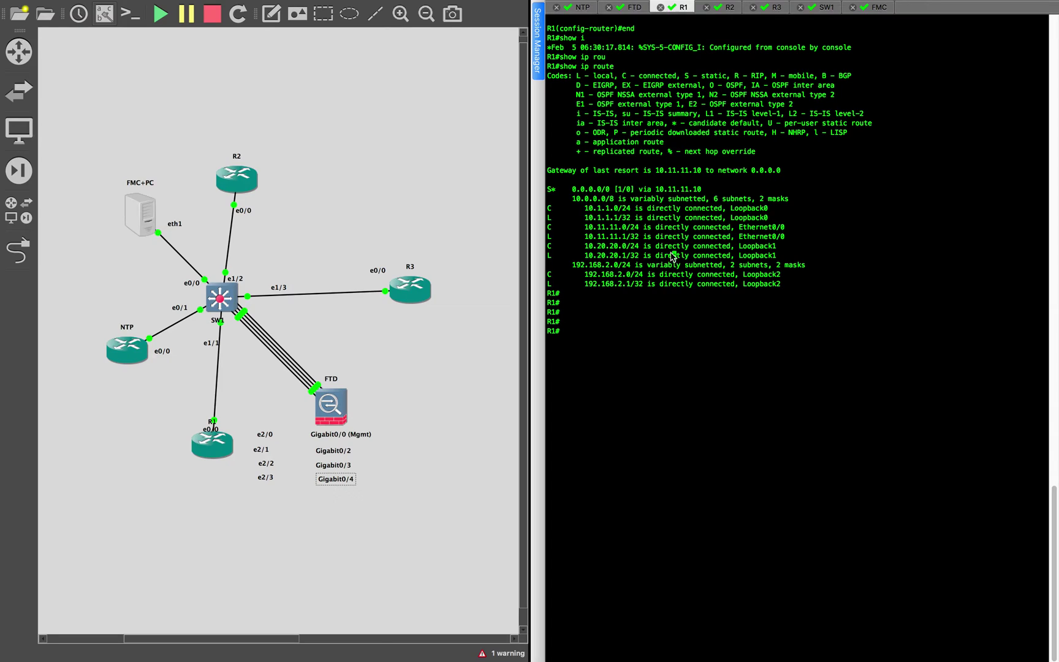
pyautogui.write('show ip os')
pyautogui.press('Tab')
pyautogui.write('nei')
pyautogui.press('Tab')
pyautogui.press('Return')
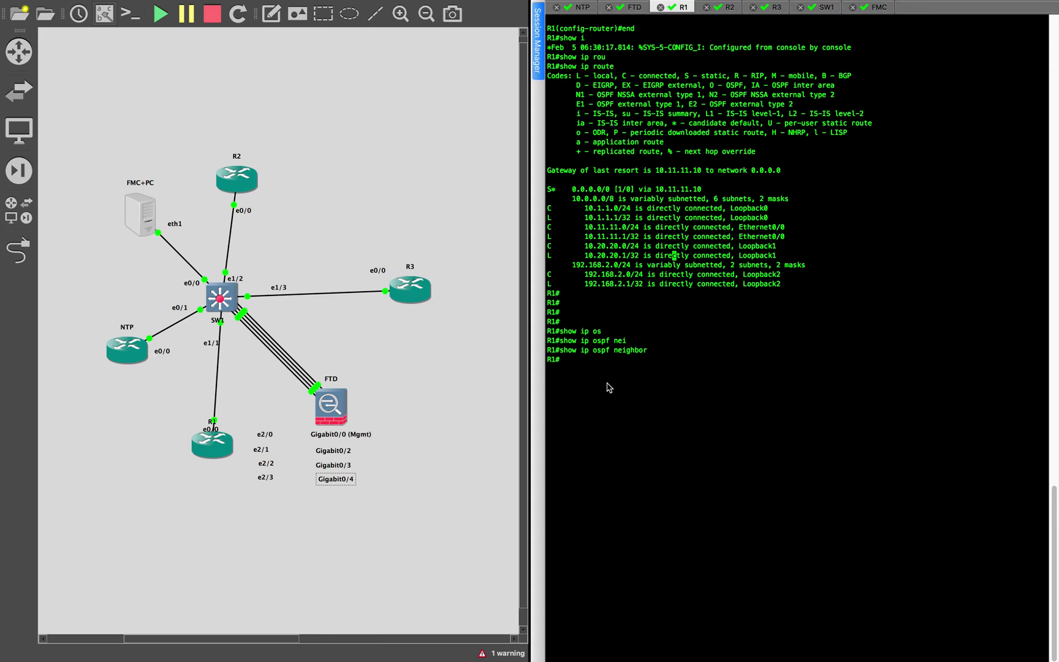
pyautogui.hotkey('ctrl', 'Left')
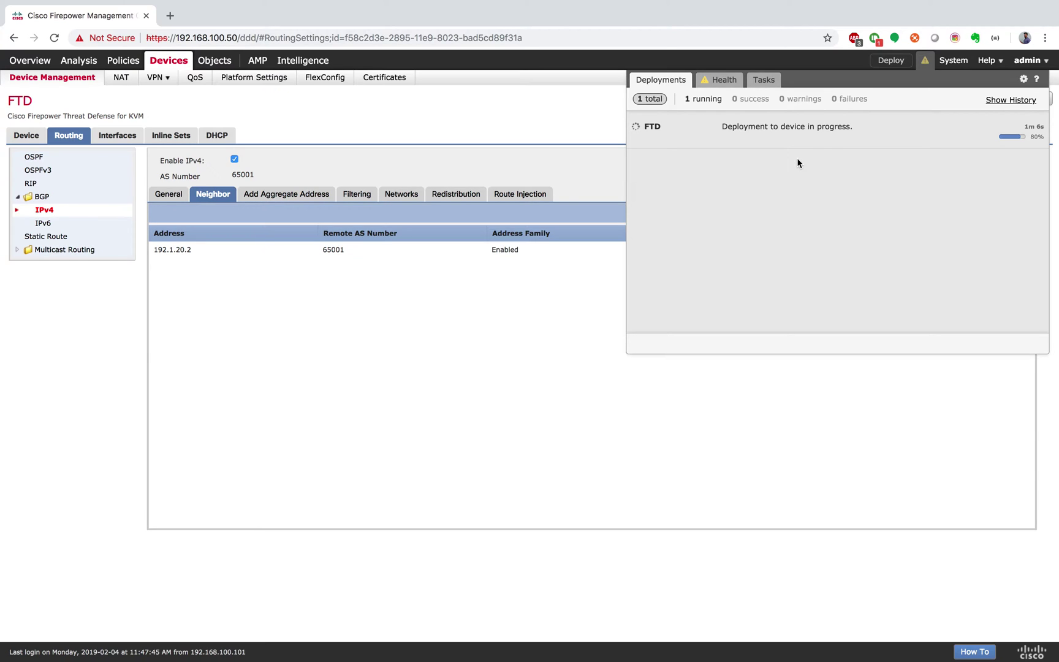
# Open the FTD's OSPF routing settings and confirm the FTD deployment reports success
pyautogui.click(36, 160)
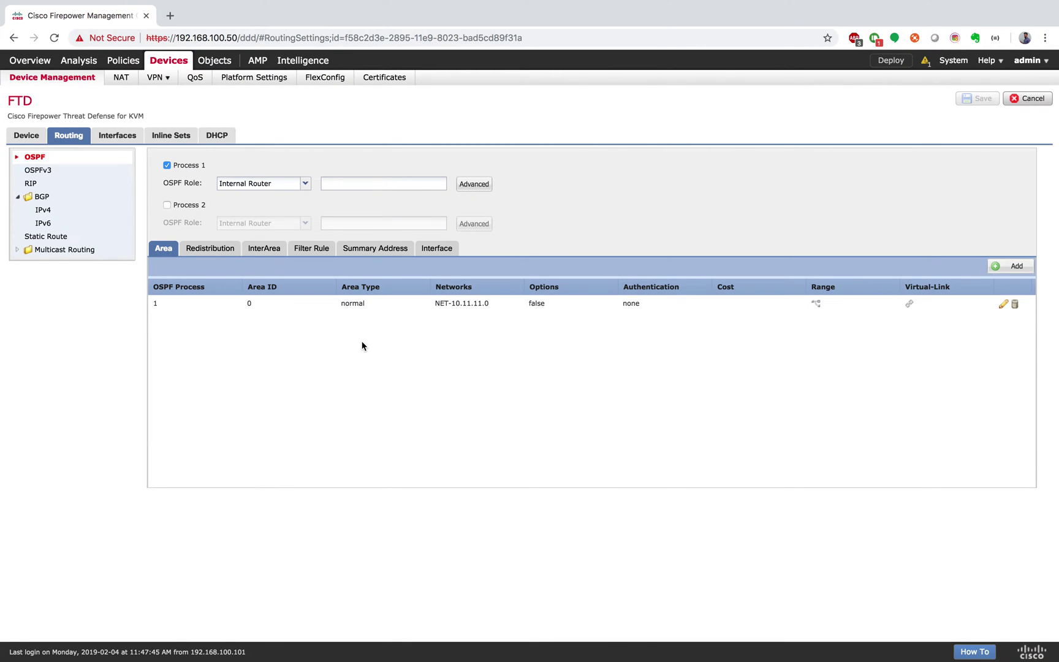
pyautogui.press('super+Tab')
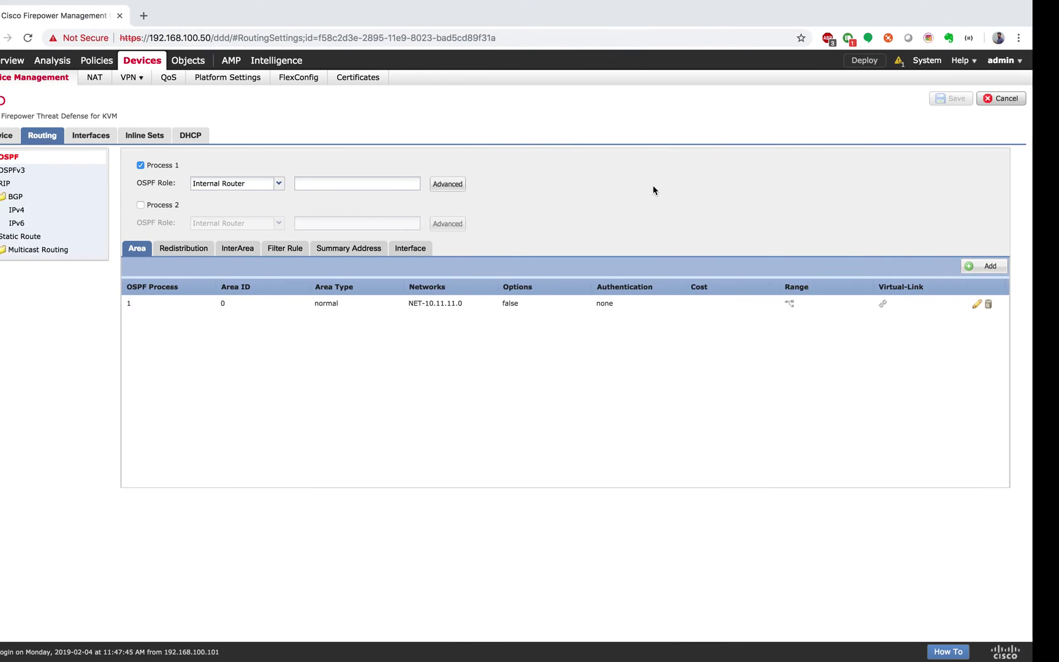
pyautogui.click(925, 60)
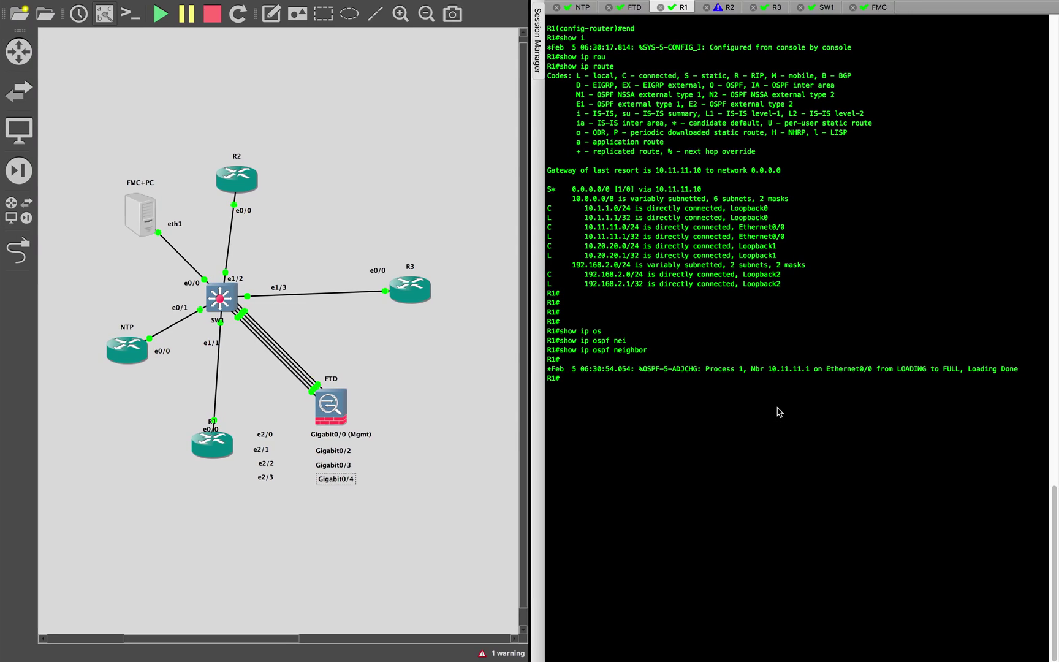
# Re-list R1's OSPF neighbors and highlight the neighbor address to check the adjacency
pyautogui.press('Up')
pyautogui.press('Return')
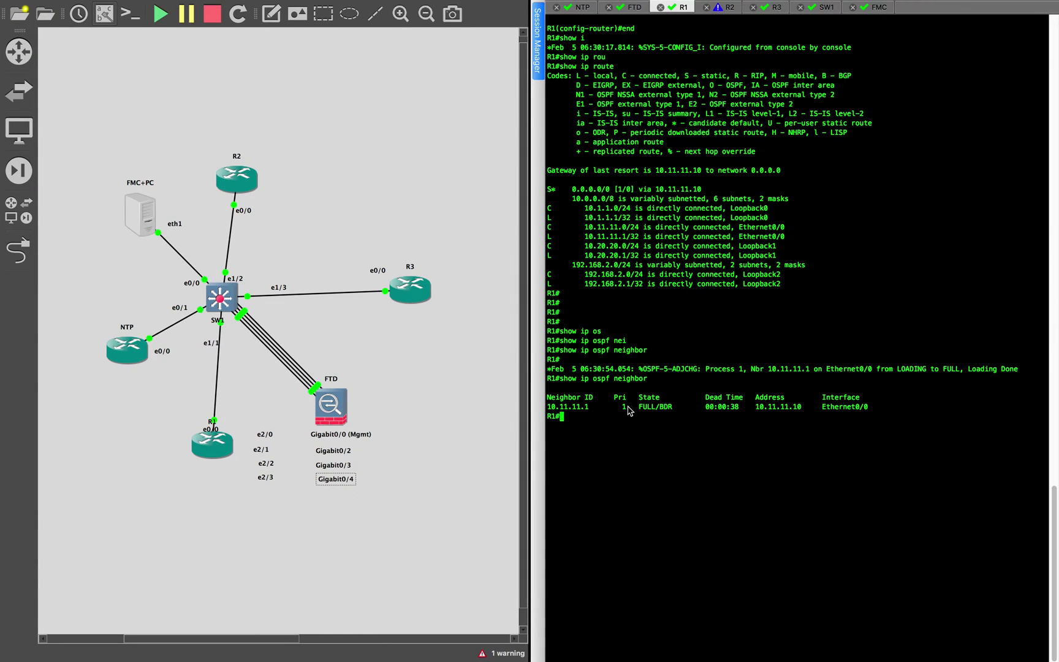
pyautogui.moveTo(757, 408); pyautogui.dragTo(805, 409)
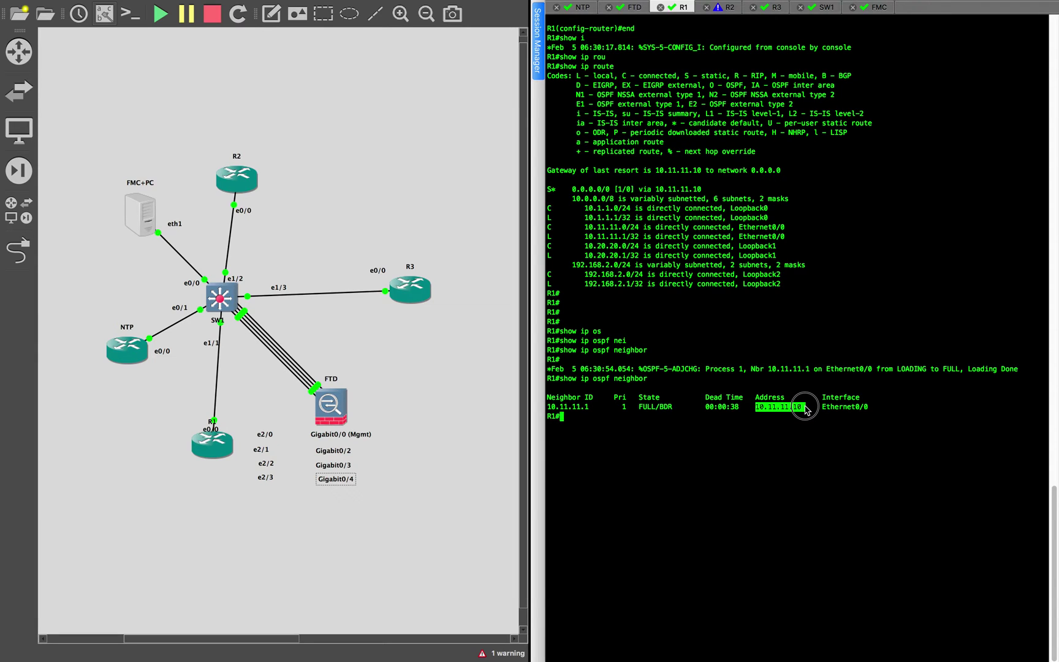
pyautogui.click(797, 454)
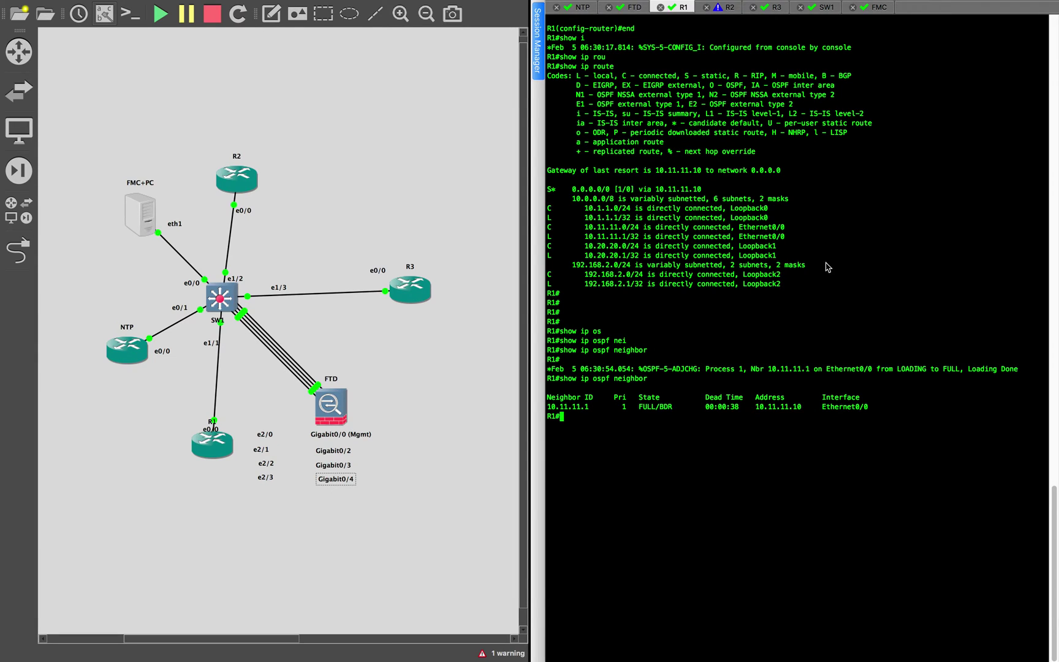
# On R2, exit configuration mode and run show ip route bgp
pyautogui.click(731, 7)
pyautogui.press('Return')
pyautogui.write('end')
pyautogui.press('Return')
pyautogui.write('sho')
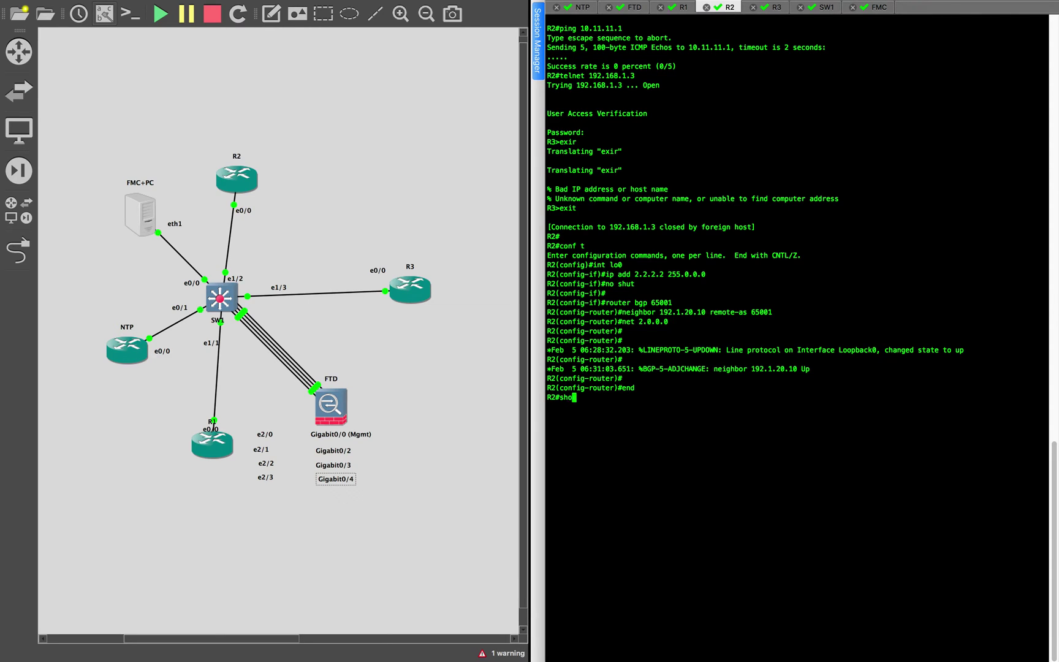
pyautogui.write('w ip os')
pyautogui.press('Tab')
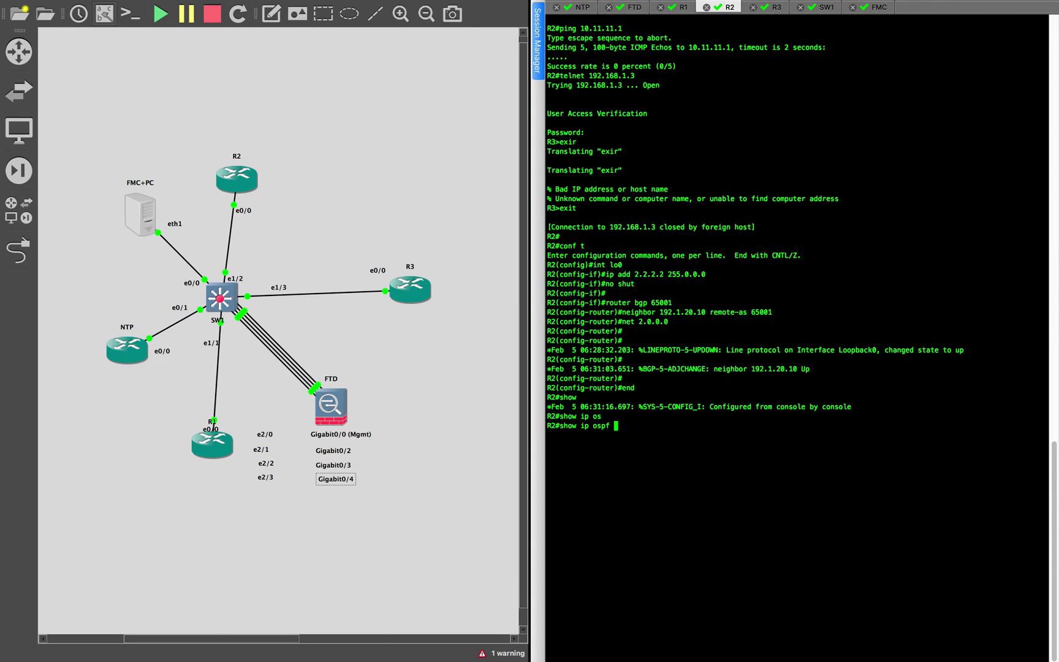
pyautogui.press('BackSpace')
pyautogui.press('BackSpace')
pyautogui.write('b')
pyautogui.press('BackSpace')
pyautogui.write('ro')
pyautogui.press('Tab')
pyautogui.write('bg')
pyautogui.press('Tab')
pyautogui.press('Return')
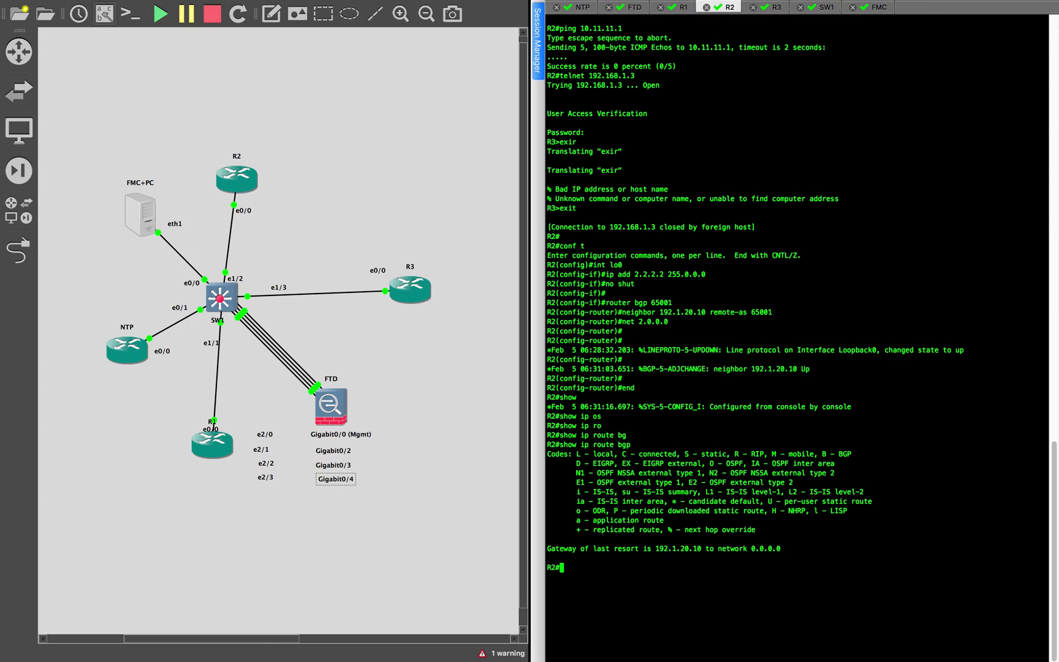
# Check R2's BGP neighbors, showing neighbor 192.1.20.10 Up
pyautogui.press('Up')
pyautogui.press('BackSpace')
pyautogui.press('BackSpace')
# Rerun show ip route bgp on R2, still showing only the default gateway 192.1.20.10
pyautogui.press('BackSpace')
pyautogui.press('BackSpace')
pyautogui.press('BackSpace')
pyautogui.press('BackSpace')
pyautogui.write('bg')
pyautogui.press('Tab')
pyautogui.write('ne')
pyautogui.press('Tab')
pyautogui.press('Return')
pyautogui.press('Up')
pyautogui.press('BackSpace')
pyautogui.press('BackSpace')
pyautogui.press('BackSpace')
pyautogui.press('BackSpace')
pyautogui.write('rou')
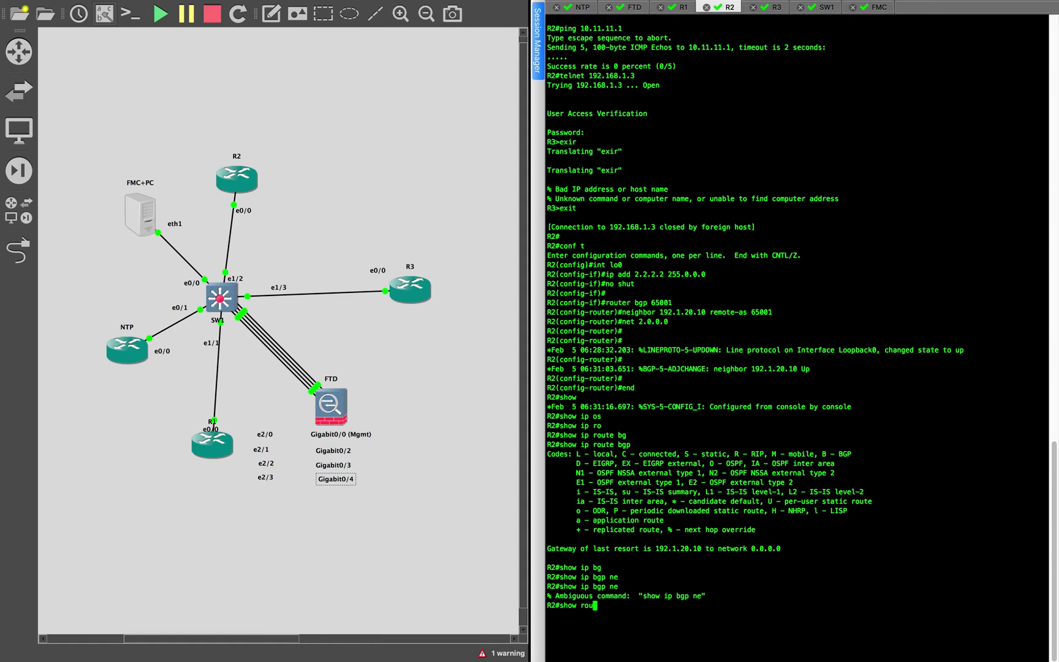
pyautogui.press('Tab')
pyautogui.press('BackSpace')
pyautogui.press('BackSpace')
pyautogui.press('BackSpace')
pyautogui.press('BackSpace')
pyautogui.press('BackSpace')
pyautogui.write('ip route bgp')
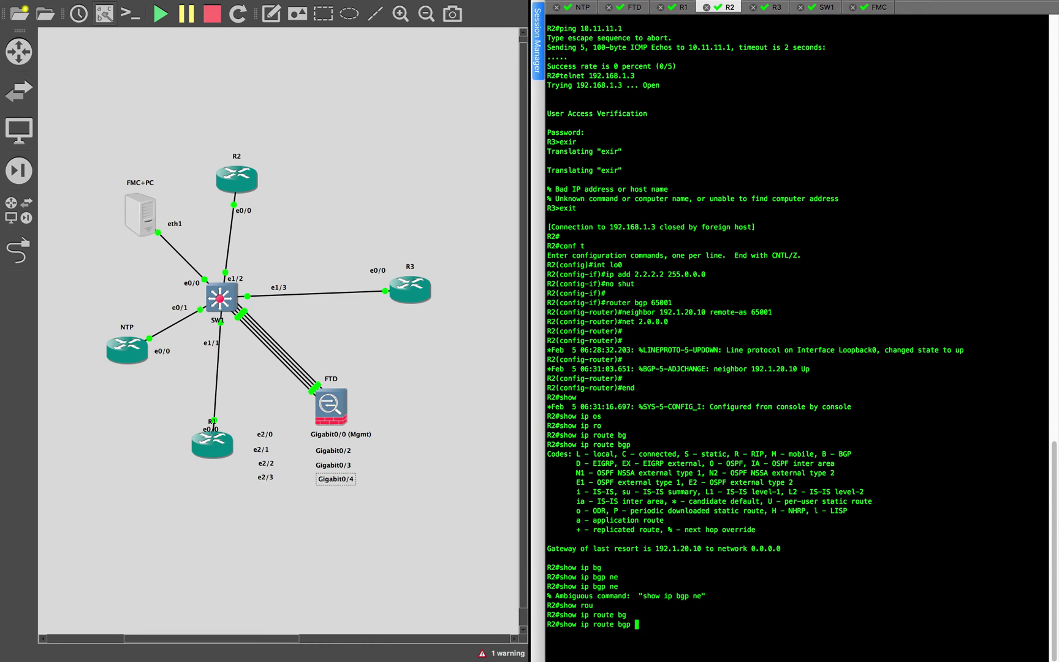
pyautogui.press('Return')
pyautogui.press('Return')
pyautogui.press('Return')
pyautogui.press('Return')
pyautogui.press('Return')
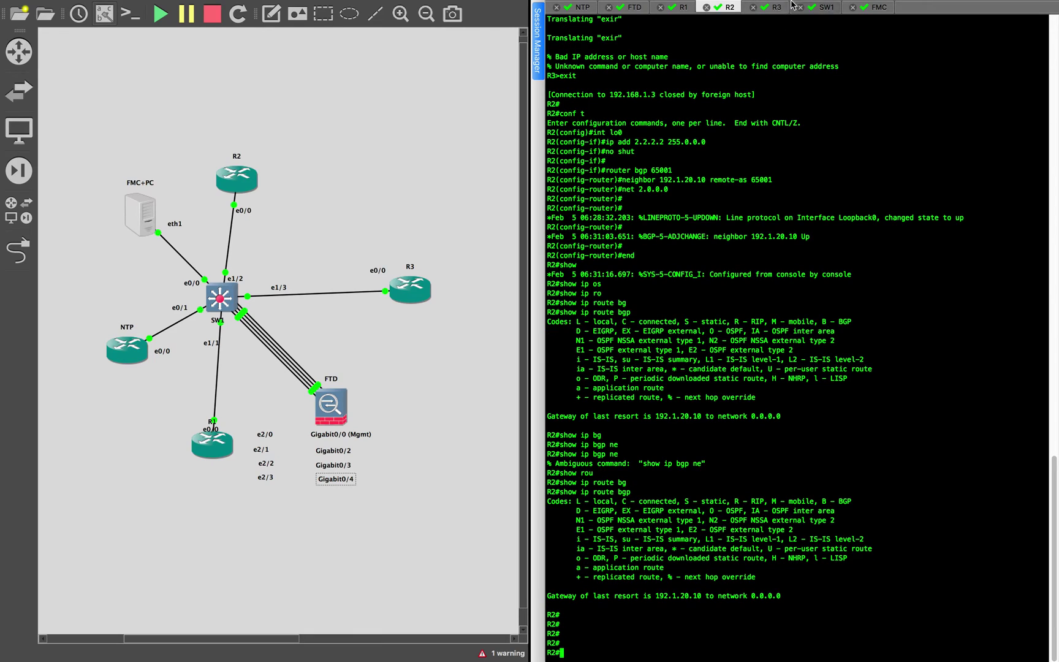
# Clear R2's terminal screen and display its BGP table with show bgp
pyautogui.moveTo(310, 4)
pyautogui.click(128, 7)
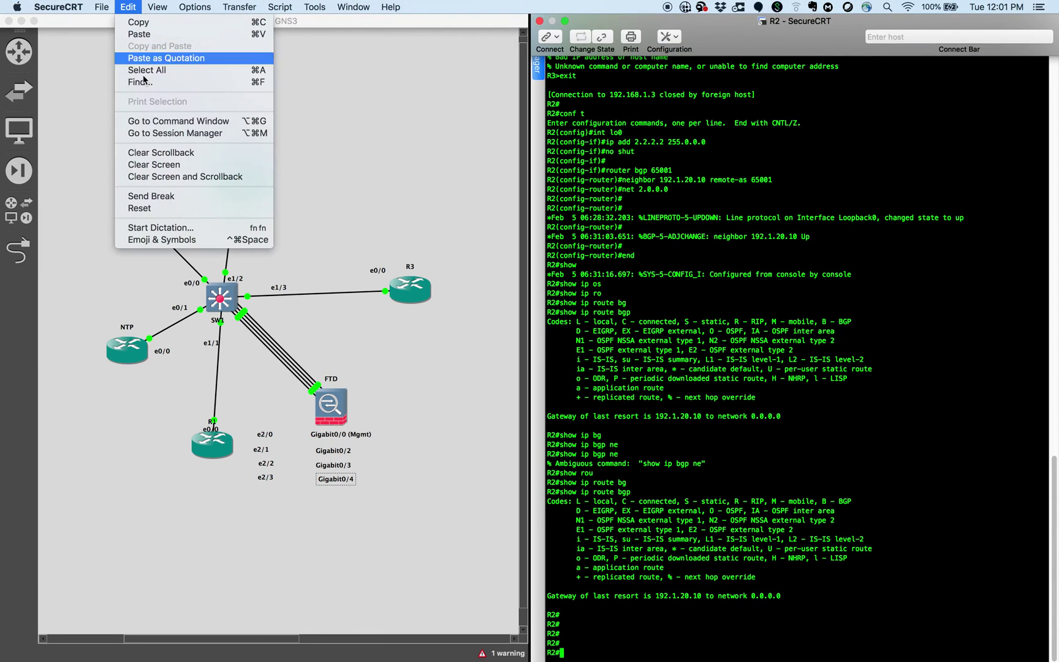
pyautogui.click(169, 164)
pyautogui.press('Return')
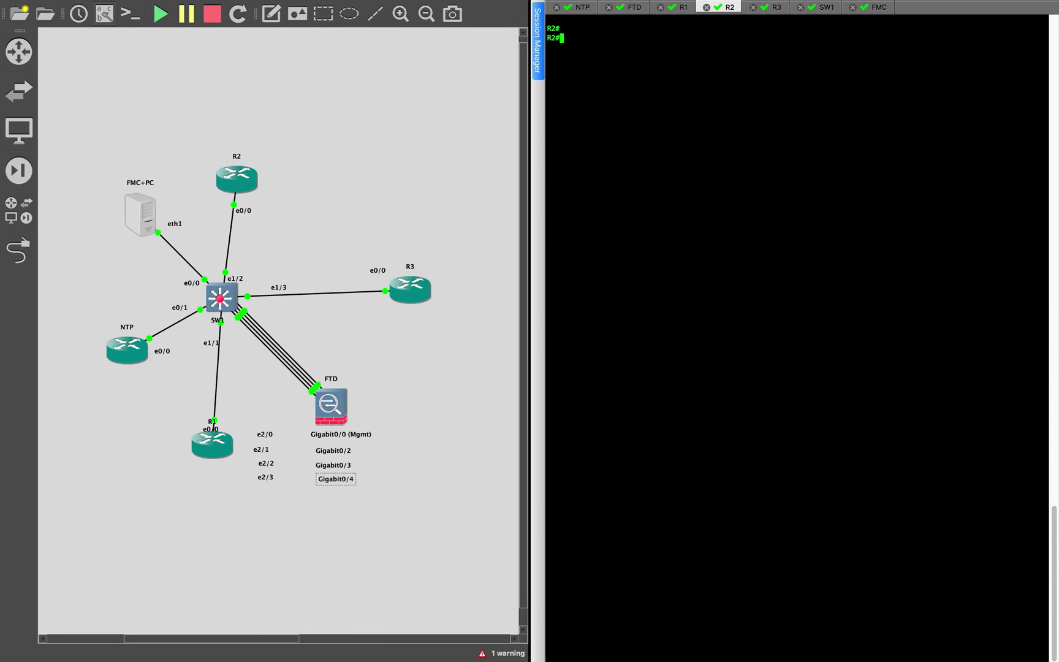
pyautogui.write('show bg')
pyautogui.press('Tab')
pyautogui.press('Return')
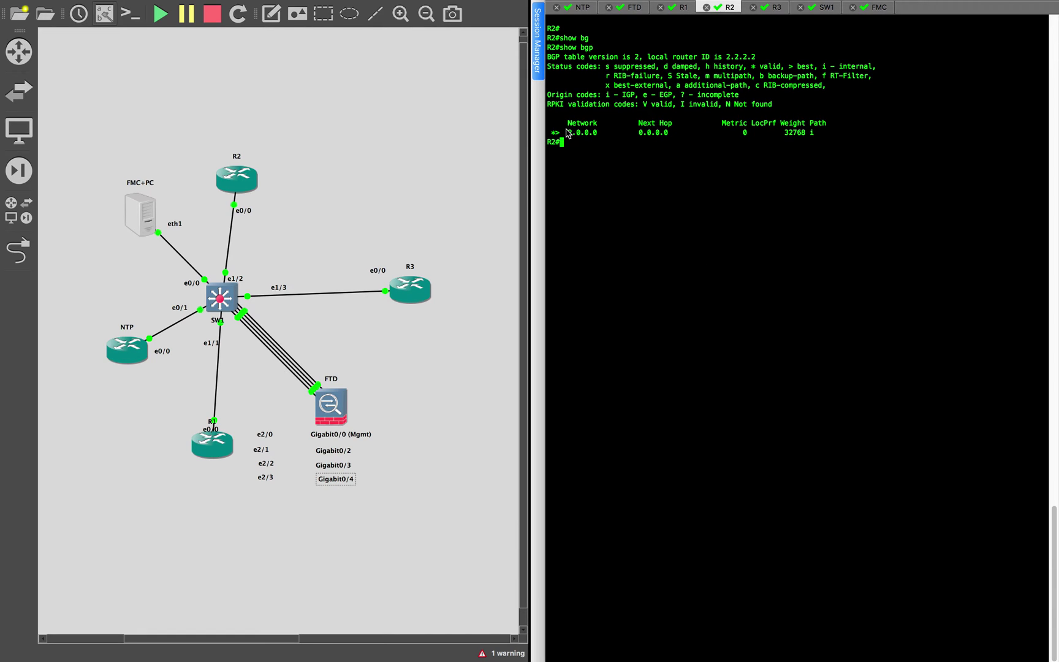
# Highlight R2's only BGP entry, the local 2.0.0.0 network, then bring up the FTD console
pyautogui.moveTo(568, 133); pyautogui.dragTo(832, 141)
pyautogui.click(833, 141)
pyautogui.moveTo(568, 133); pyautogui.dragTo(831, 140)
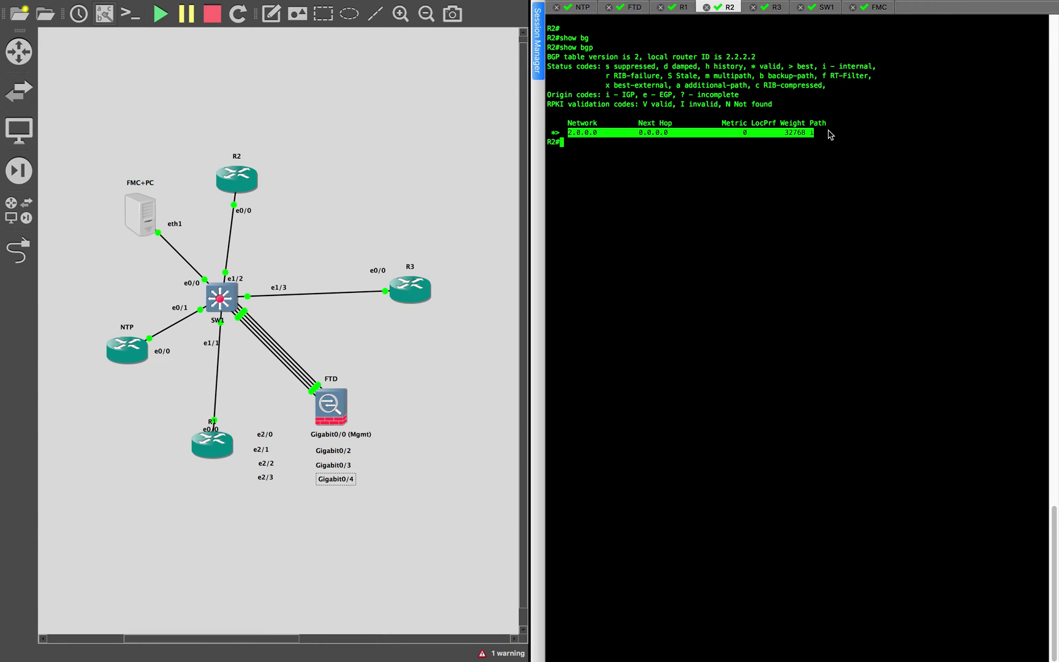
pyautogui.click(783, 113)
pyautogui.click(631, 8)
# Log in to the FTD console with the admin account and run show route
pyautogui.click(749, 152)
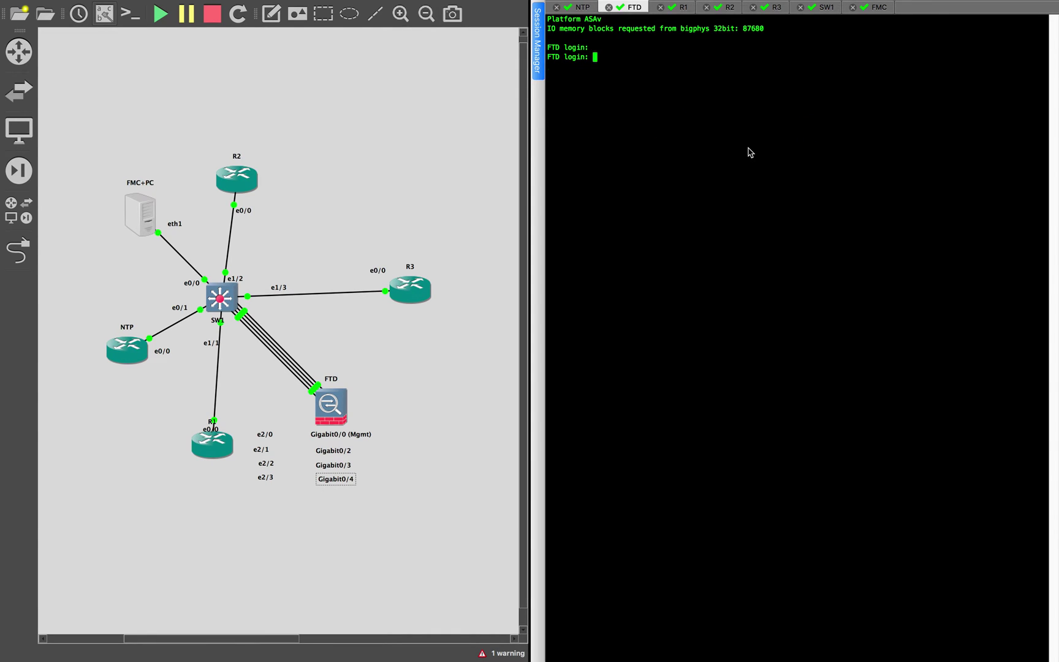
pyautogui.write('admin')
pyautogui.press('Return')
pyautogui.press('Return')
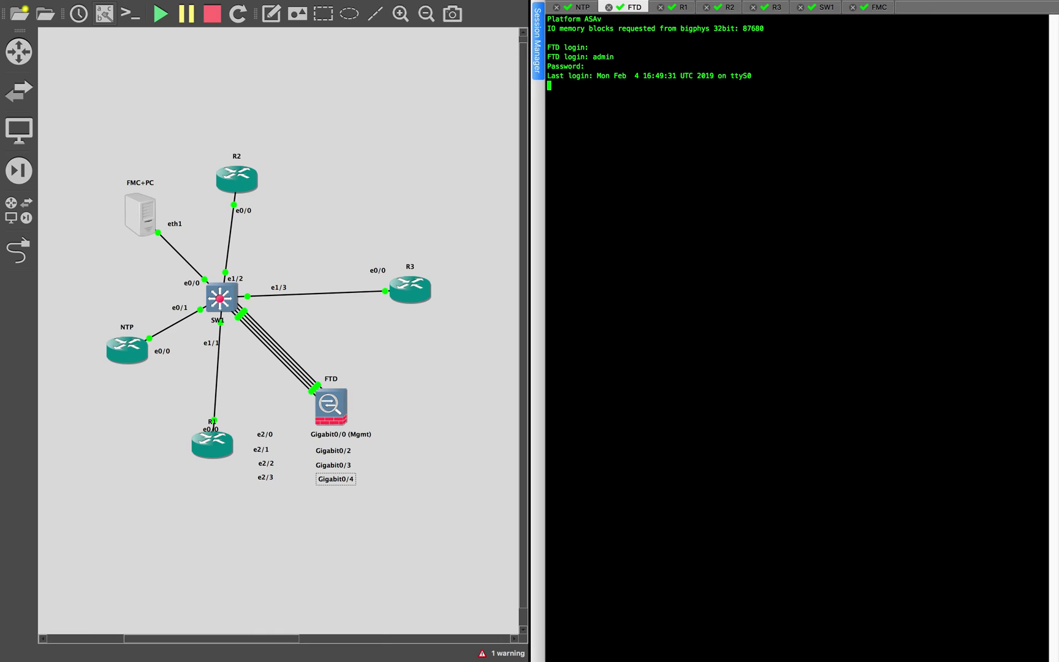
pyautogui.press('Return')
pyautogui.write('show rou')
pyautogui.press('Tab')
pyautogui.press('Return')
pyautogui.press('Return')
pyautogui.press('Return')
# Highlight the BGP route 2.0.0.0 and OSPF routes 10.1.1.1 and 192.168.2.1 in the FTD table
pyautogui.moveTo(586, 227); pyautogui.dragTo(656, 227)
pyautogui.moveTo(748, 230); pyautogui.dragTo(817, 230)
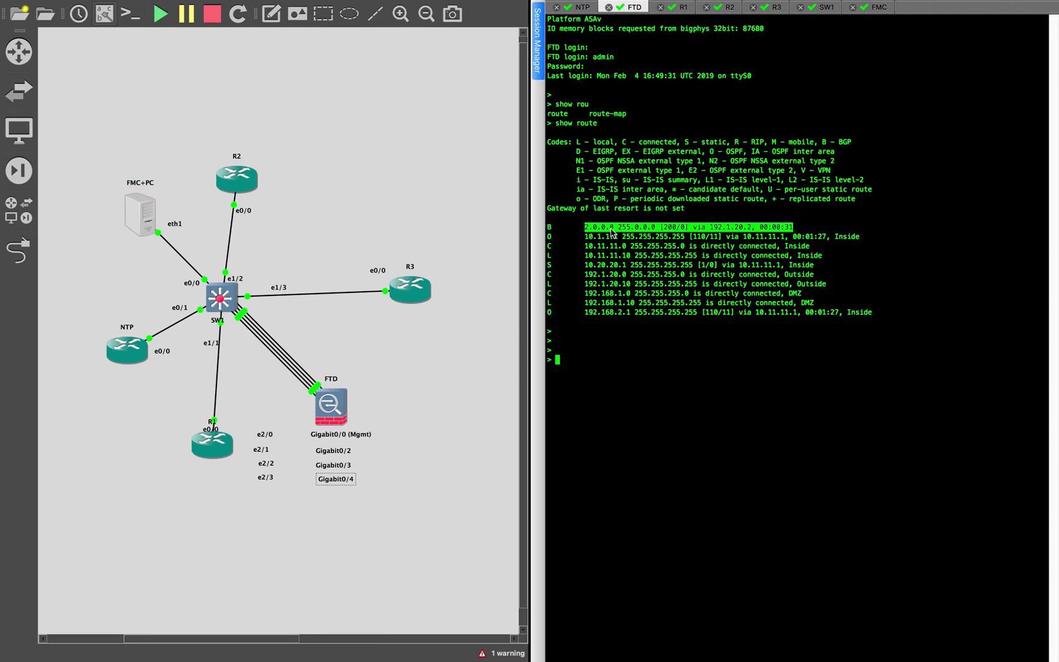
pyautogui.click(619, 258)
pyautogui.moveTo(586, 237); pyautogui.dragTo(626, 240)
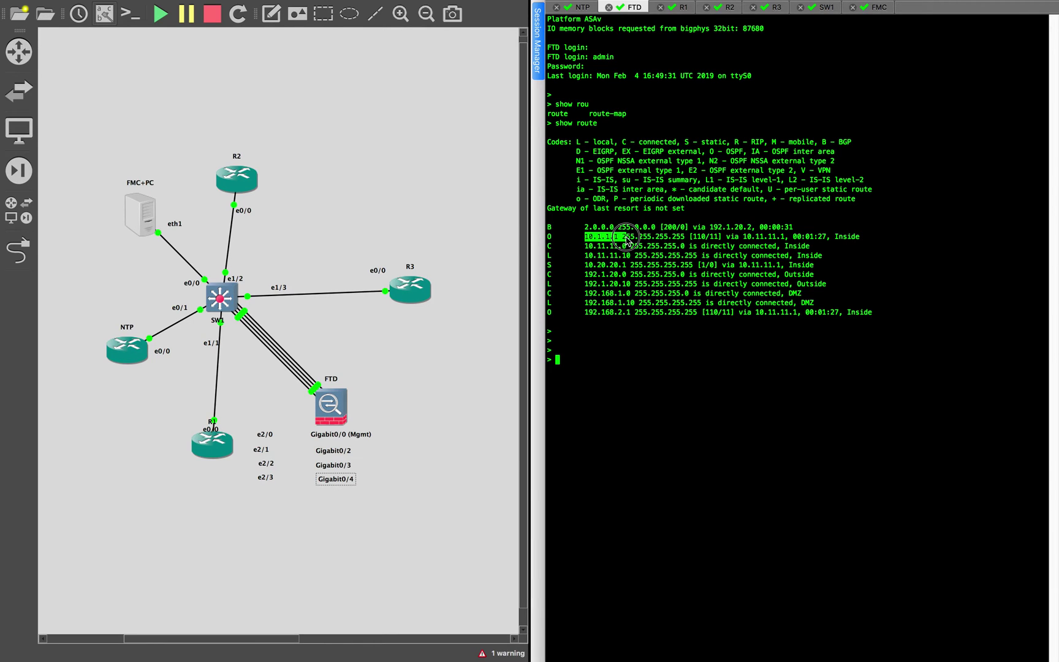
pyautogui.moveTo(551, 237); pyautogui.dragTo(554, 228)
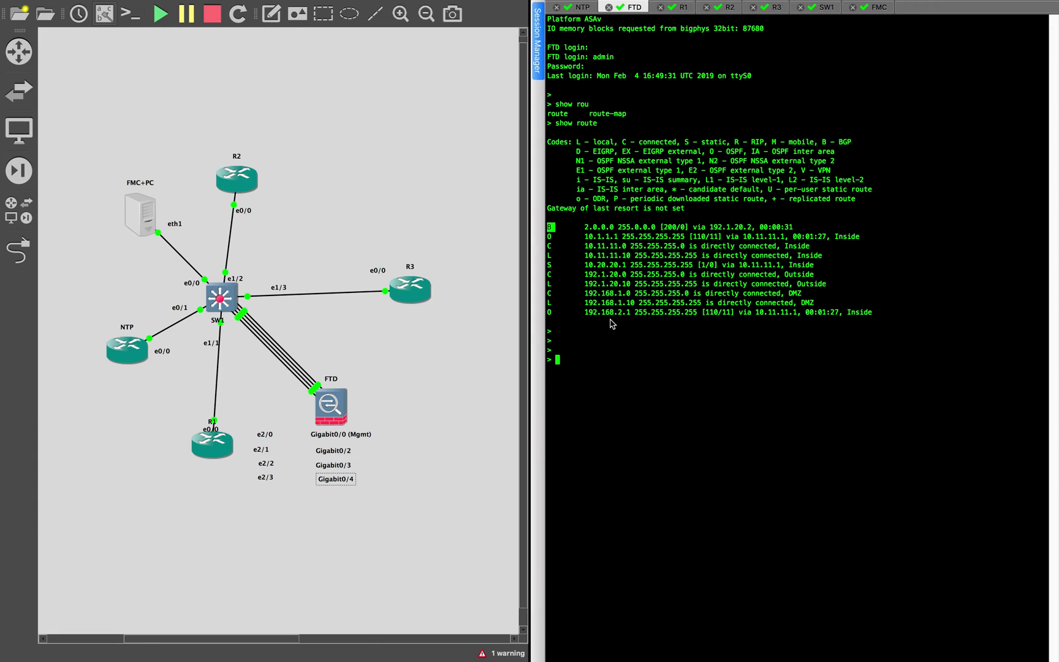
pyautogui.moveTo(581, 312); pyautogui.dragTo(771, 313)
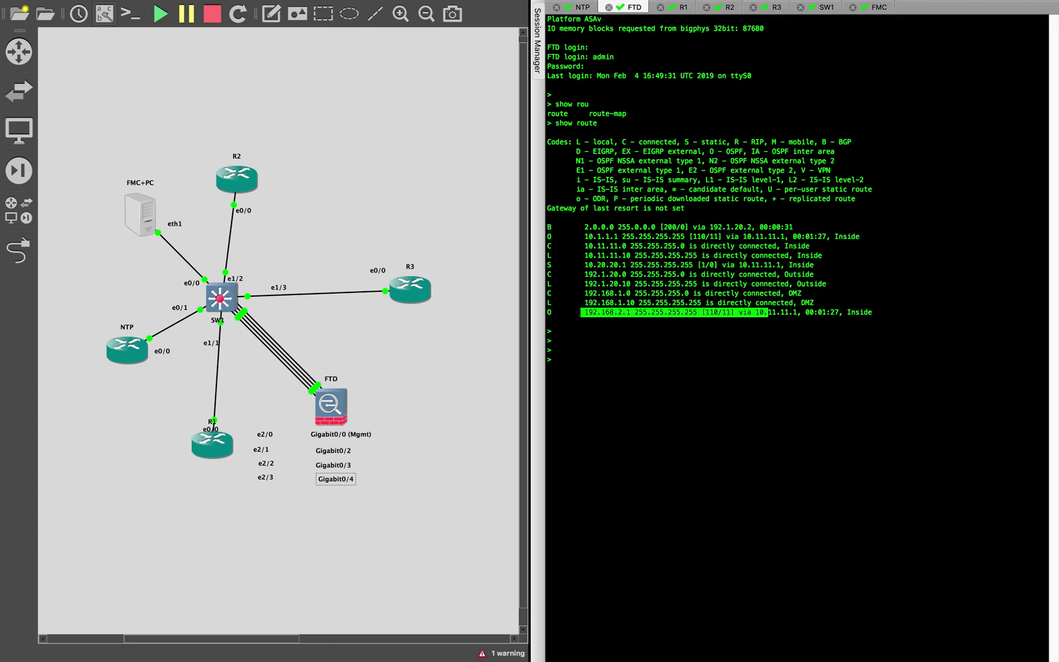
pyautogui.click(760, 465)
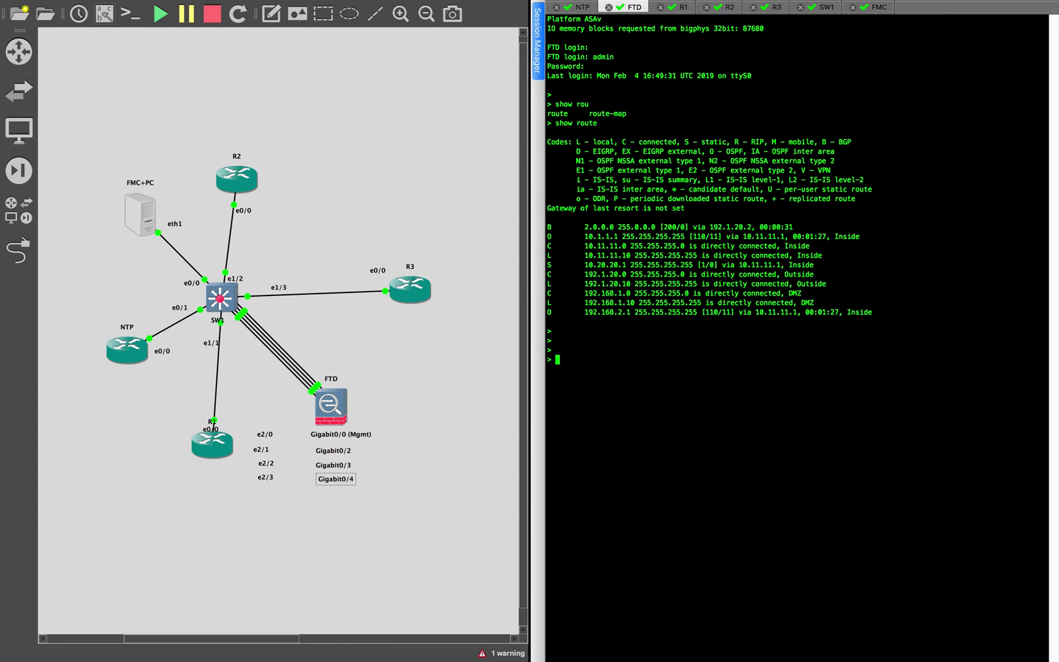
# Consult the router configuration notes, then highlight the static route 10.20.20.1
pyautogui.press('super+Tab')
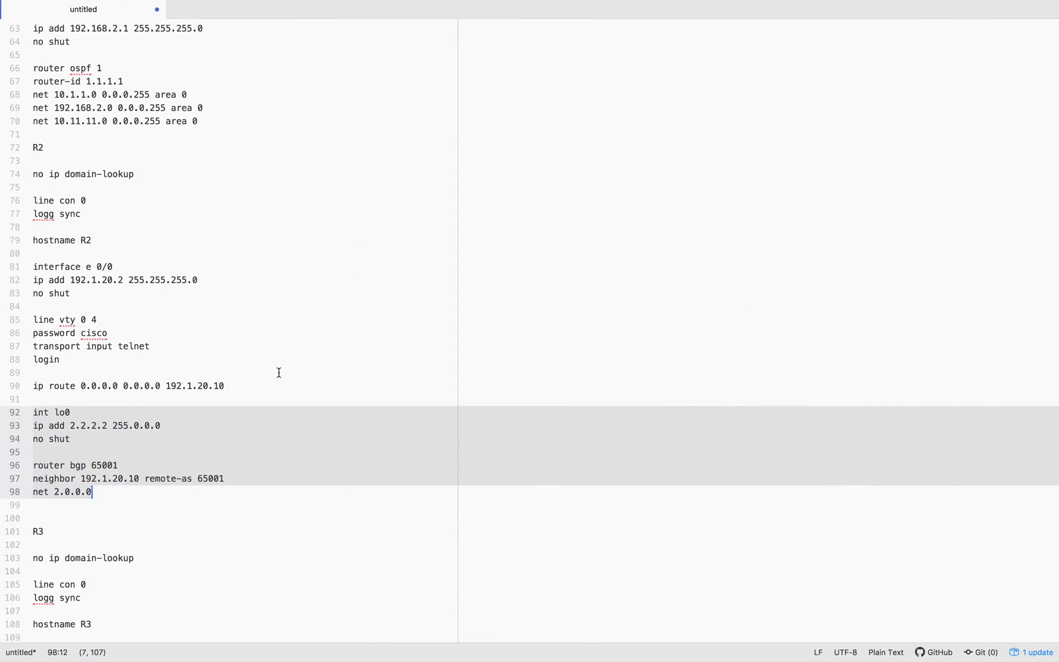
pyautogui.scroll(-1, 279, 372)
pyautogui.scroll(7, 279, 371)
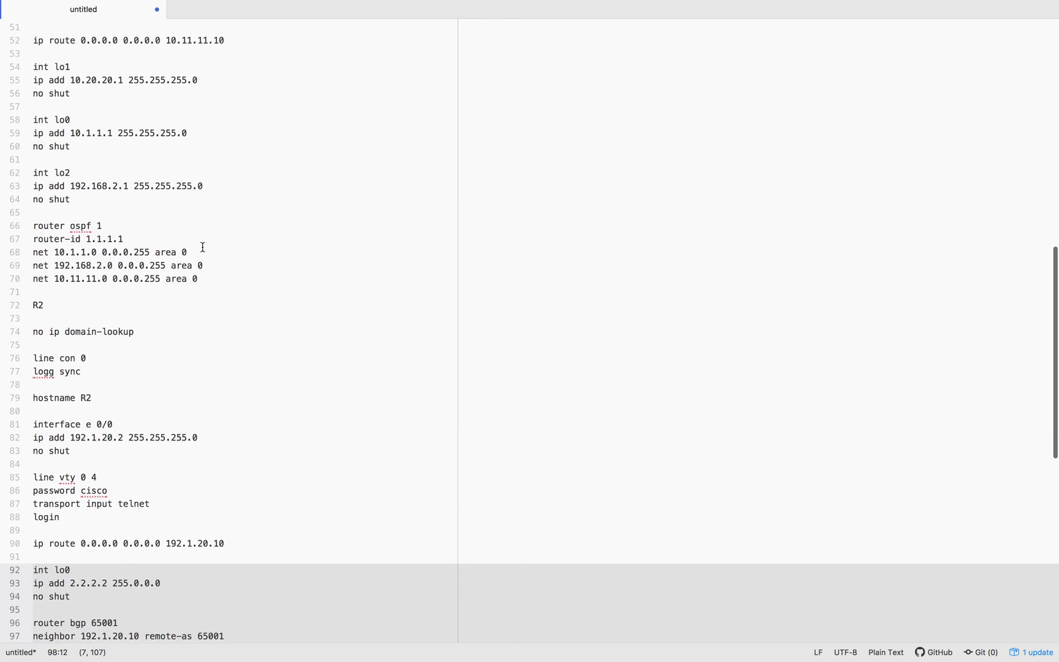
pyautogui.click(120, 217)
pyautogui.press('super+Tab')
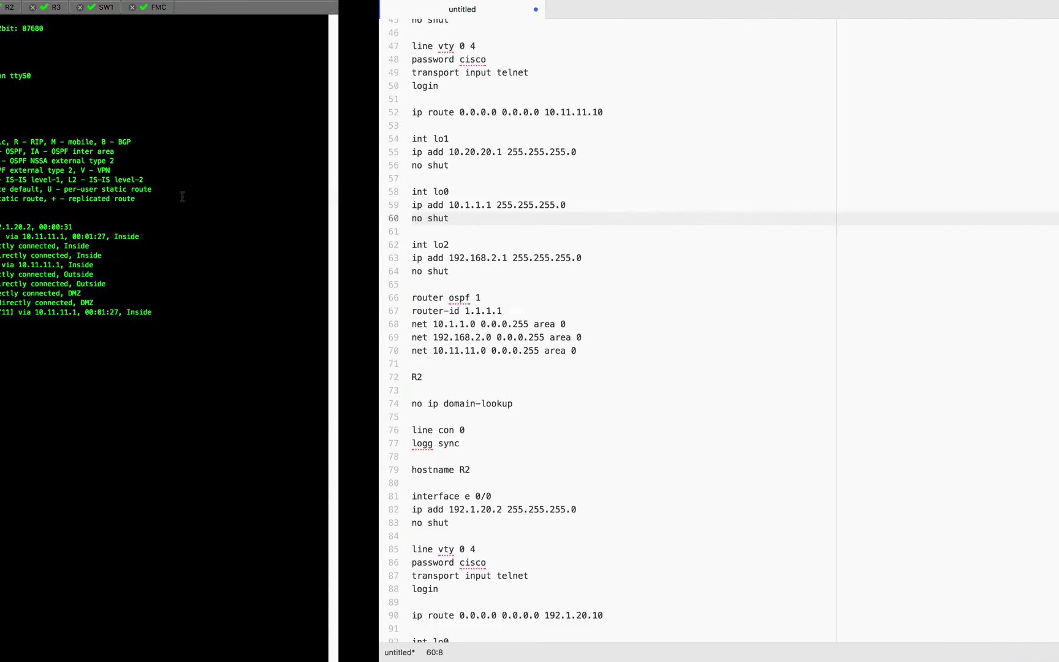
pyautogui.moveTo(580, 265); pyautogui.dragTo(754, 268)
# Clear the FTD terminal highlights and return to the FMC OSPF page showing area 0 with NET-10.11.11.0
pyautogui.click(552, 265)
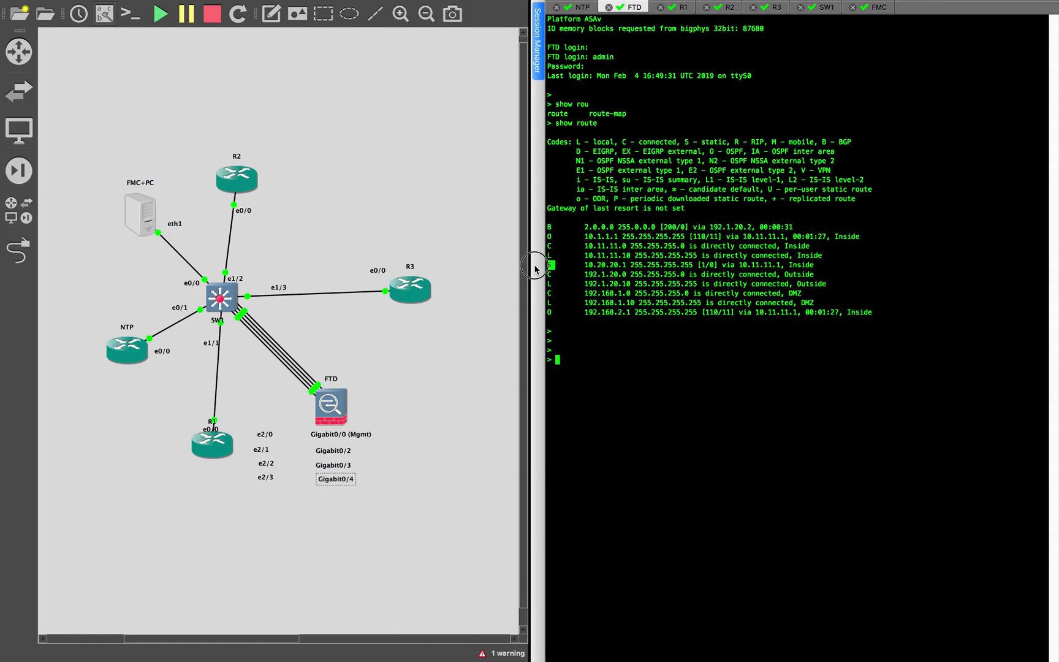
pyautogui.click(602, 276)
pyautogui.hotkey('ctrl', 'Left')
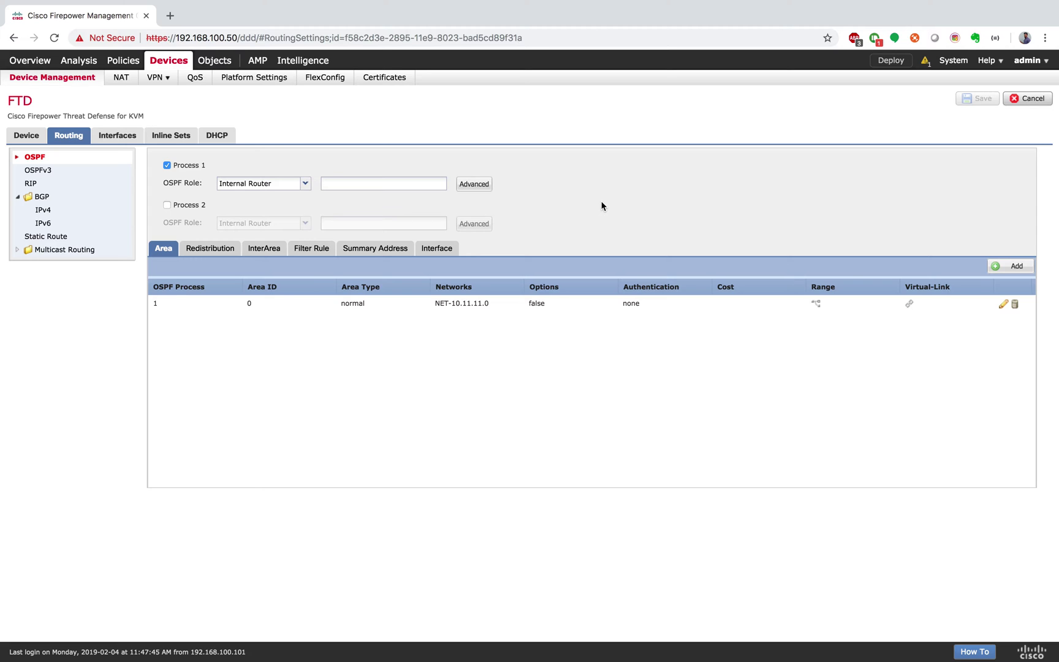
# Add a BGP IPv4 redistribution entry for OSPF process 1 Internal routes, metric 0
pyautogui.click(56, 201)
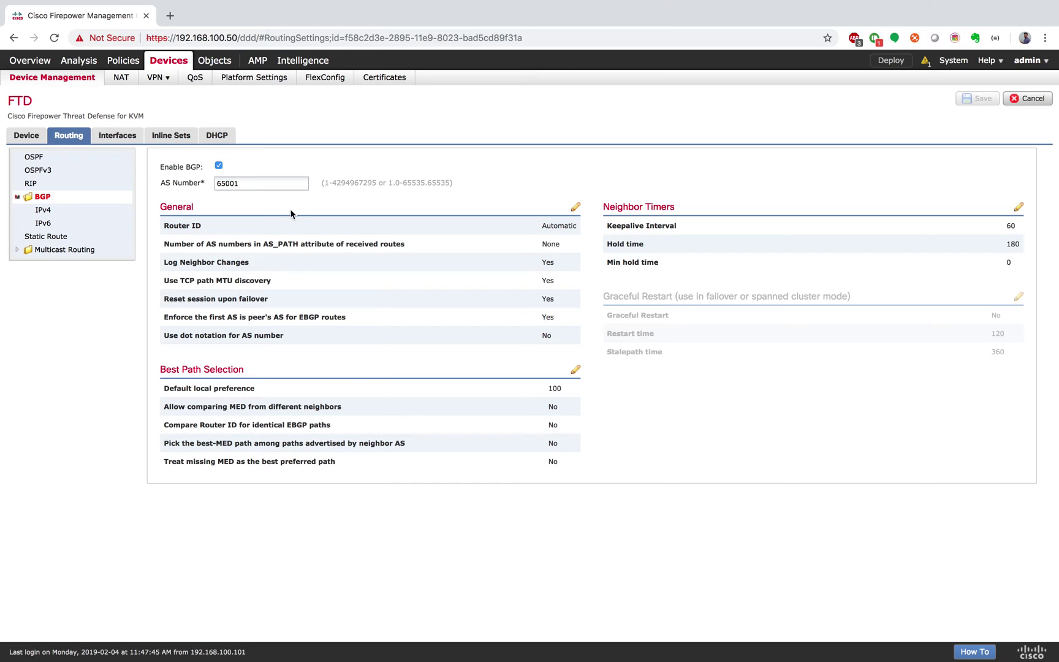
pyautogui.click(64, 210)
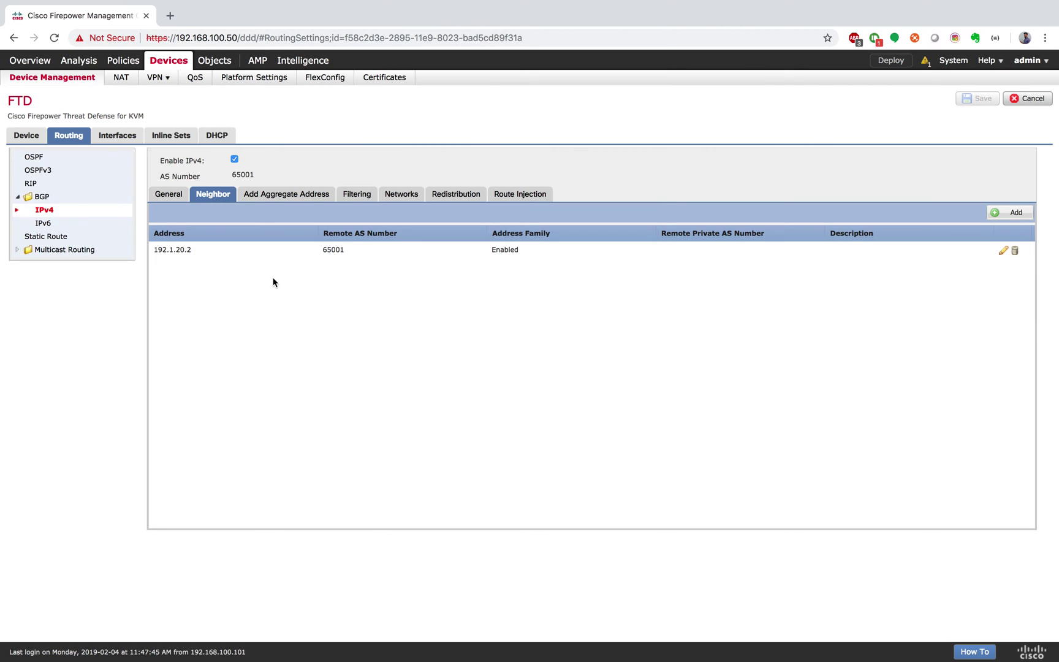
pyautogui.click(457, 196)
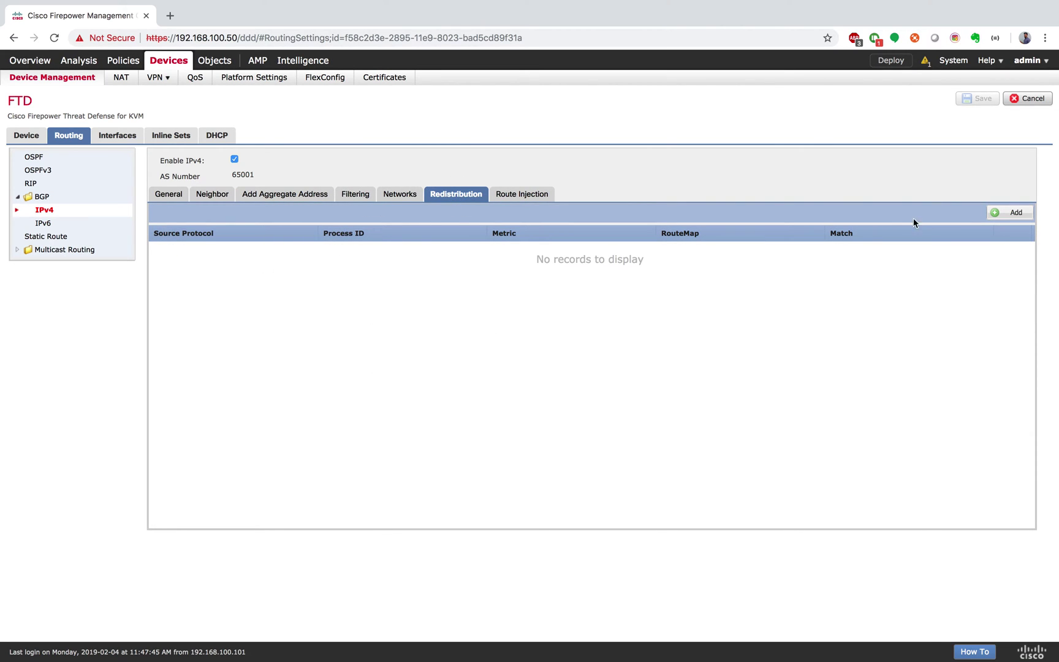
pyautogui.click(995, 209)
pyautogui.click(552, 311)
pyautogui.click(491, 336)
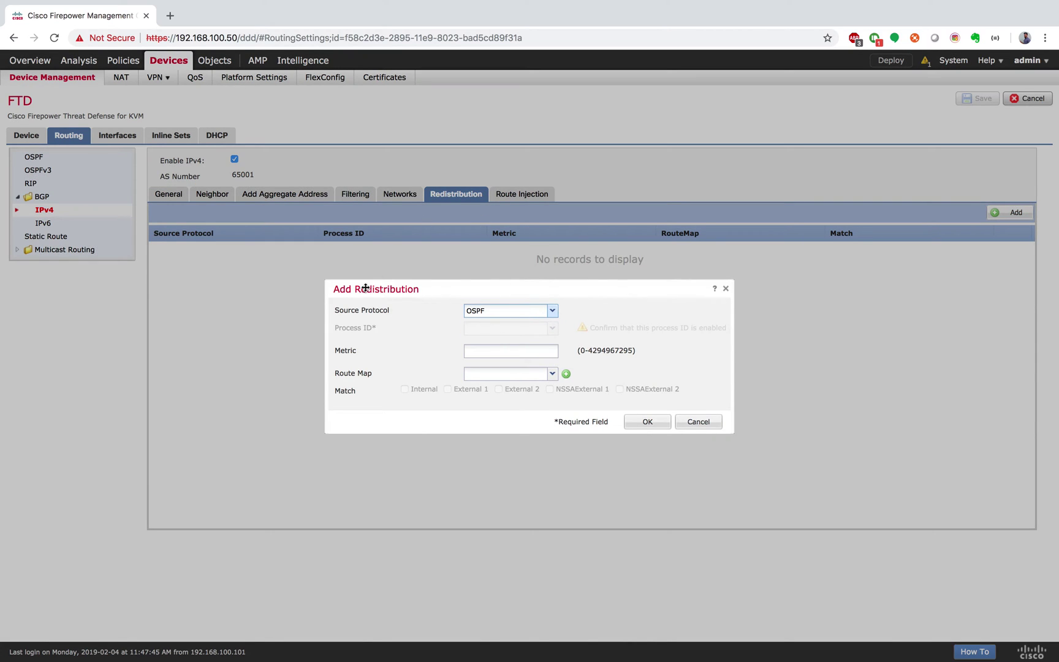
pyautogui.click(519, 353)
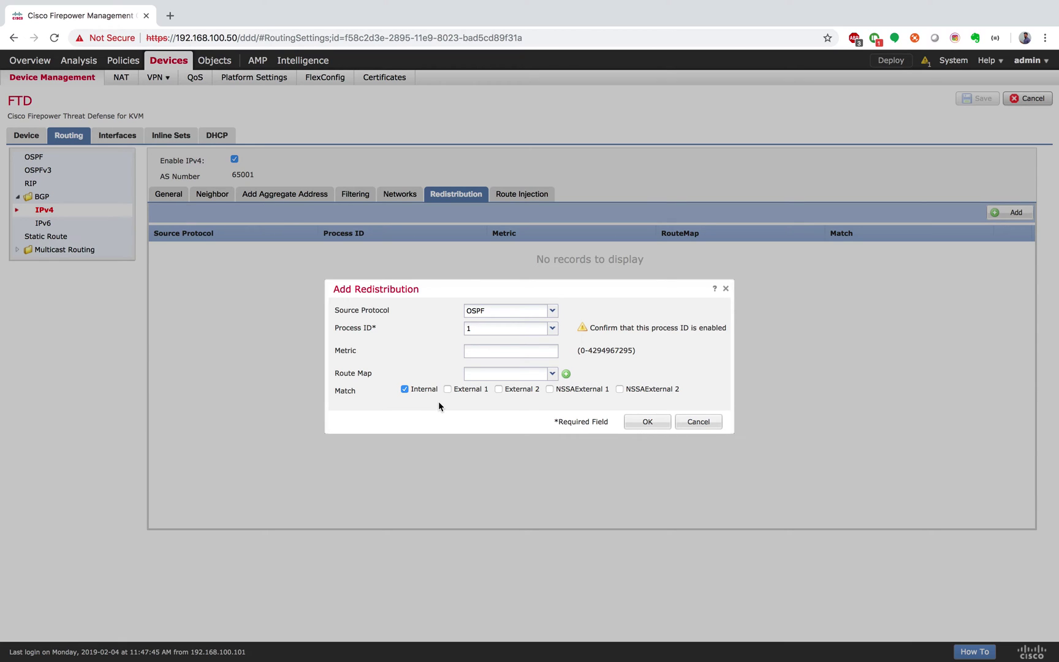
pyautogui.click(644, 422)
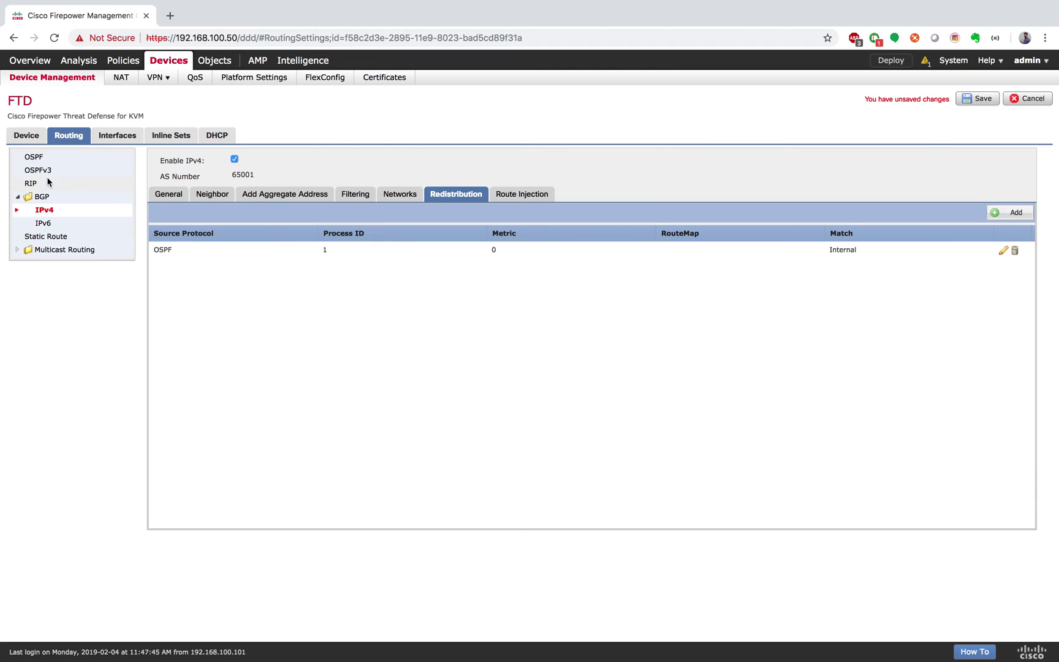
# Set the FTD's OSPF process 1 role to ASBR
pyautogui.click(38, 157)
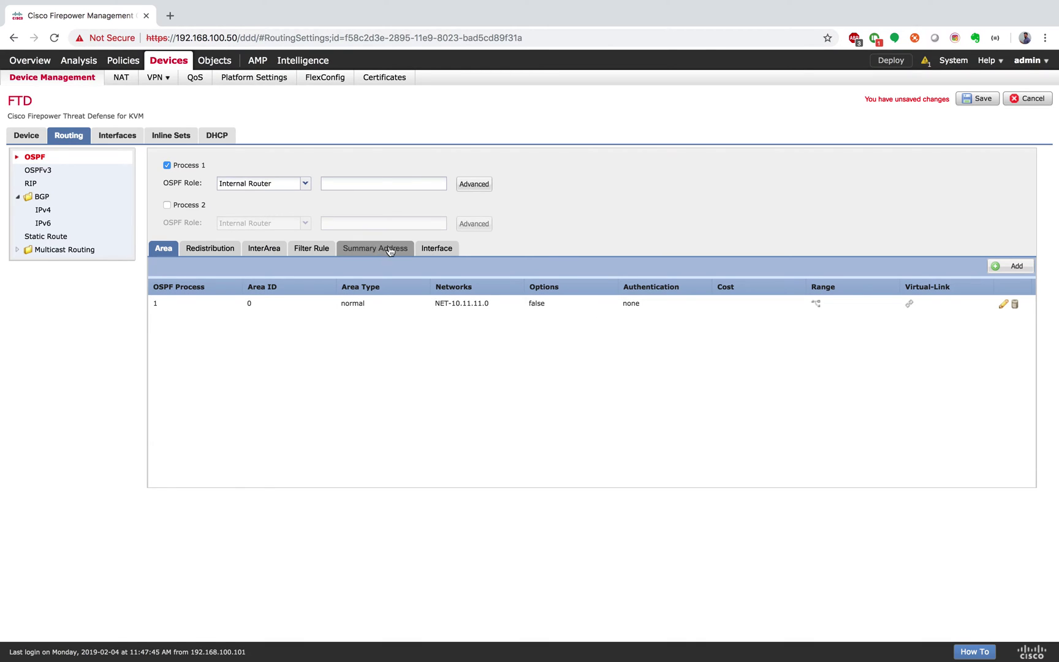
pyautogui.click(221, 250)
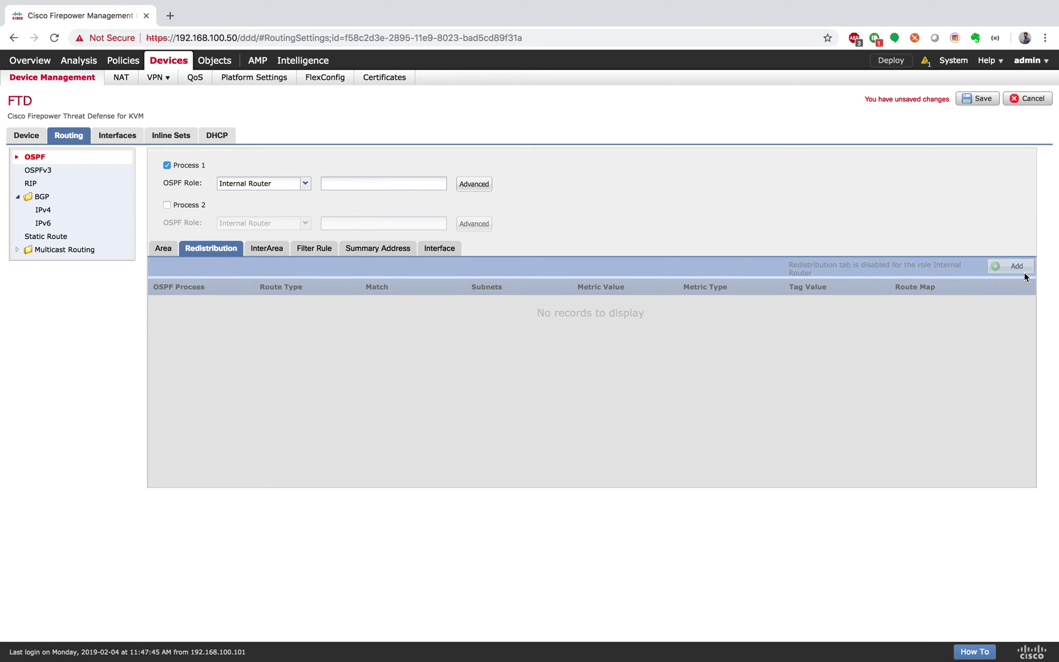
pyautogui.click(158, 248)
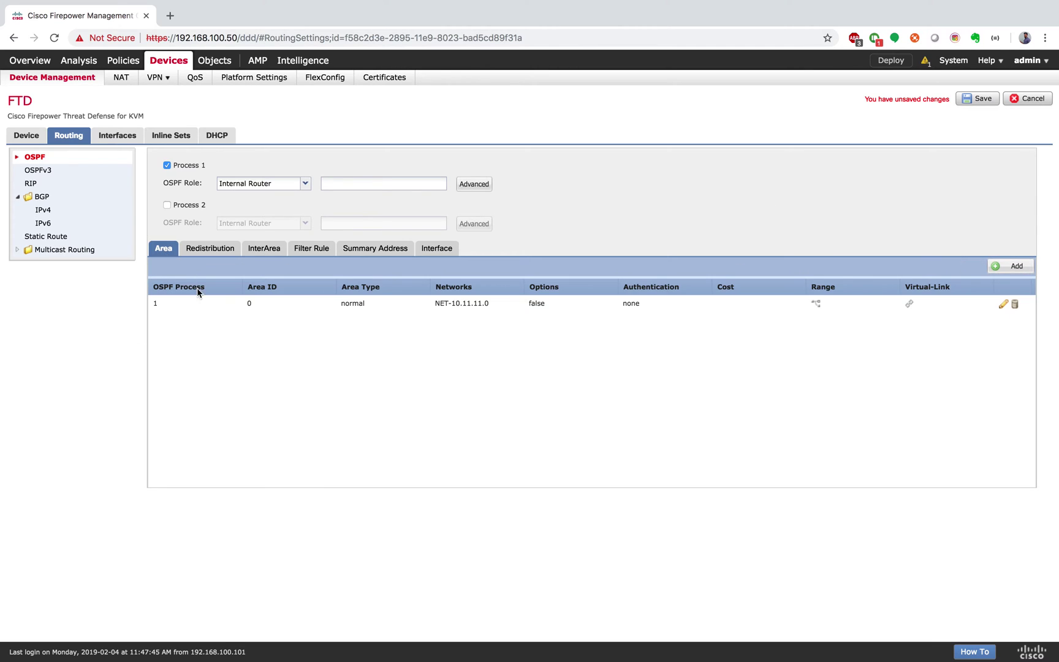
pyautogui.click(206, 246)
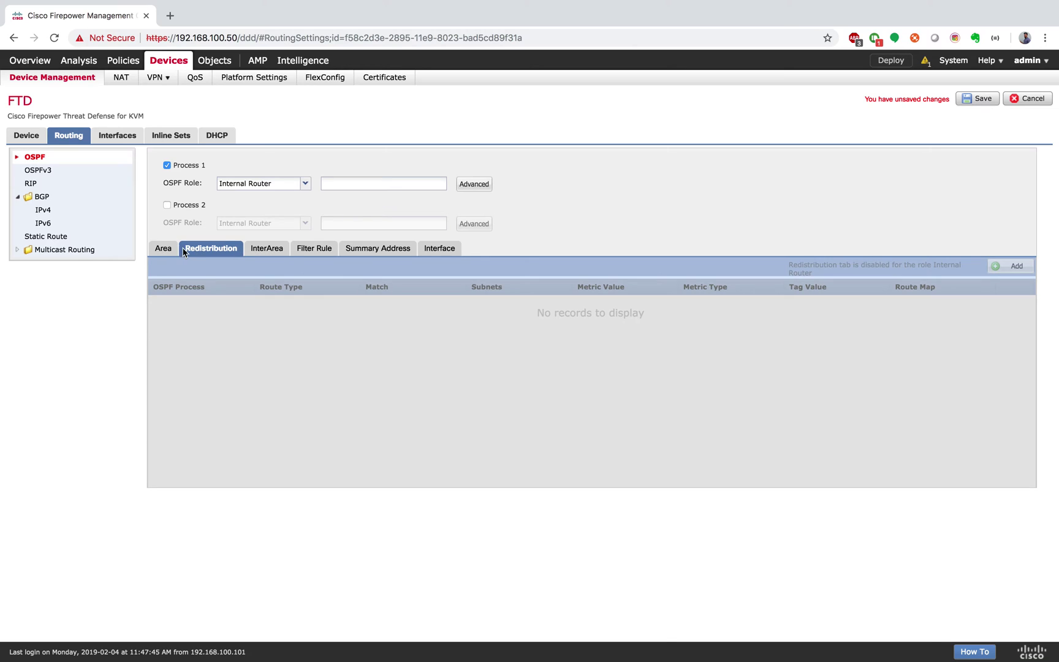
pyautogui.click(303, 185)
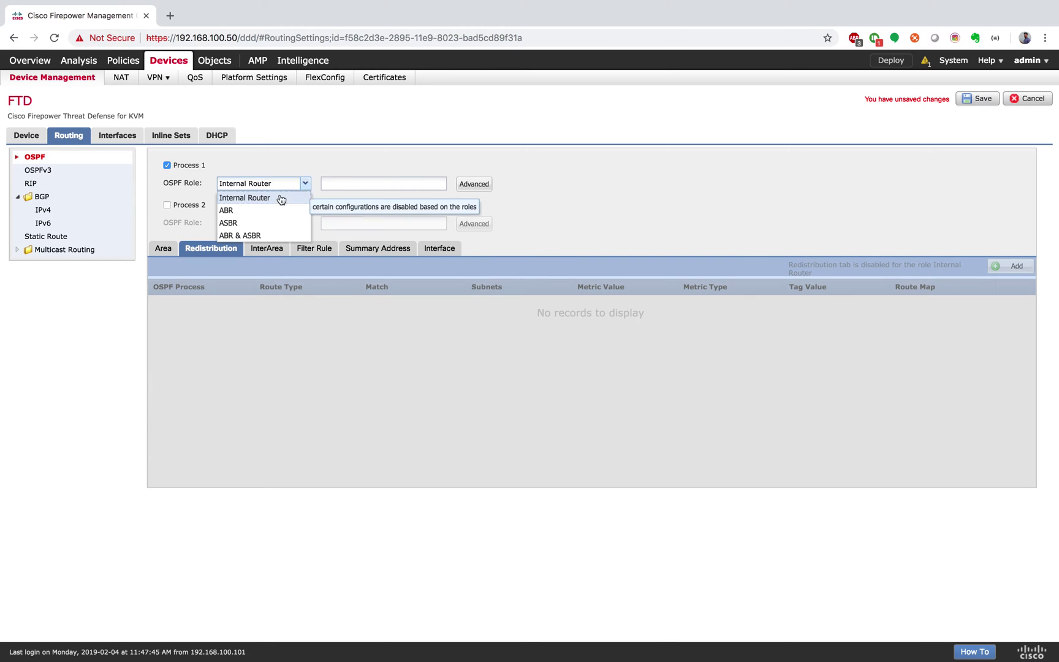
pyautogui.click(254, 224)
# Redistribute BGP AS 65001 routes with subnets into OSPF process 1, then save
pyautogui.click(1007, 264)
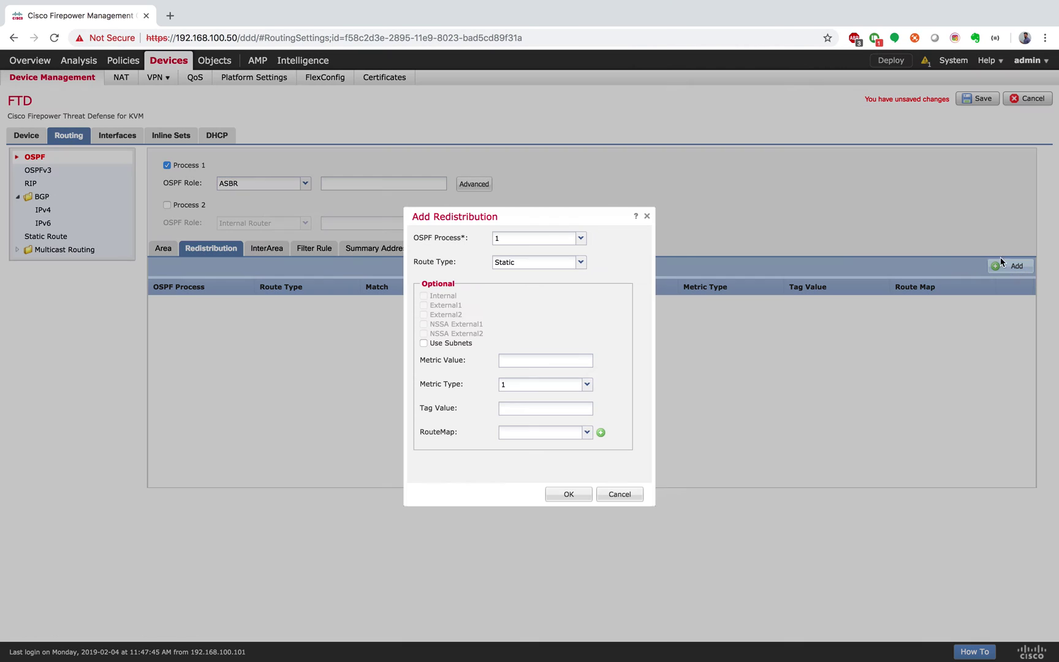
pyautogui.click(580, 238)
pyautogui.click(547, 256)
pyautogui.click(580, 262)
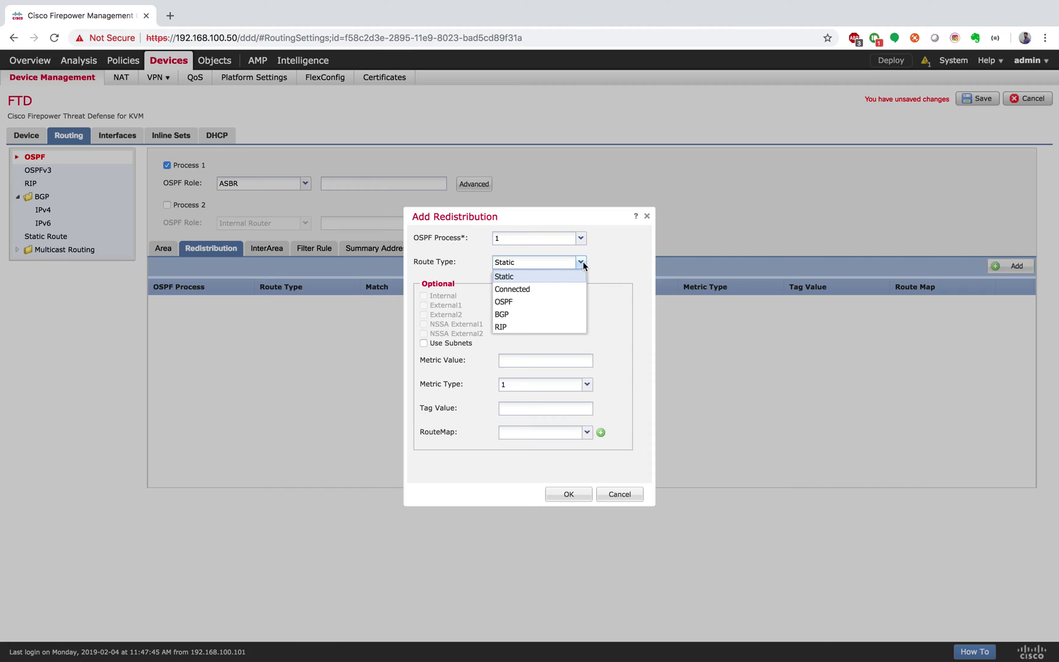
pyautogui.click(538, 313)
pyautogui.click(429, 368)
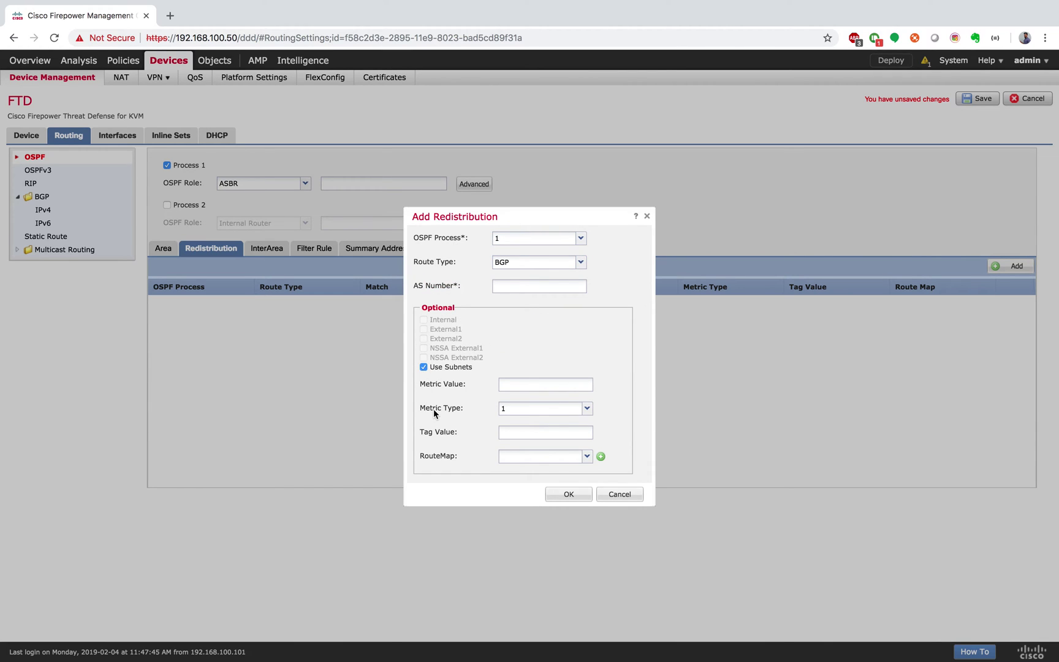
pyautogui.click(565, 495)
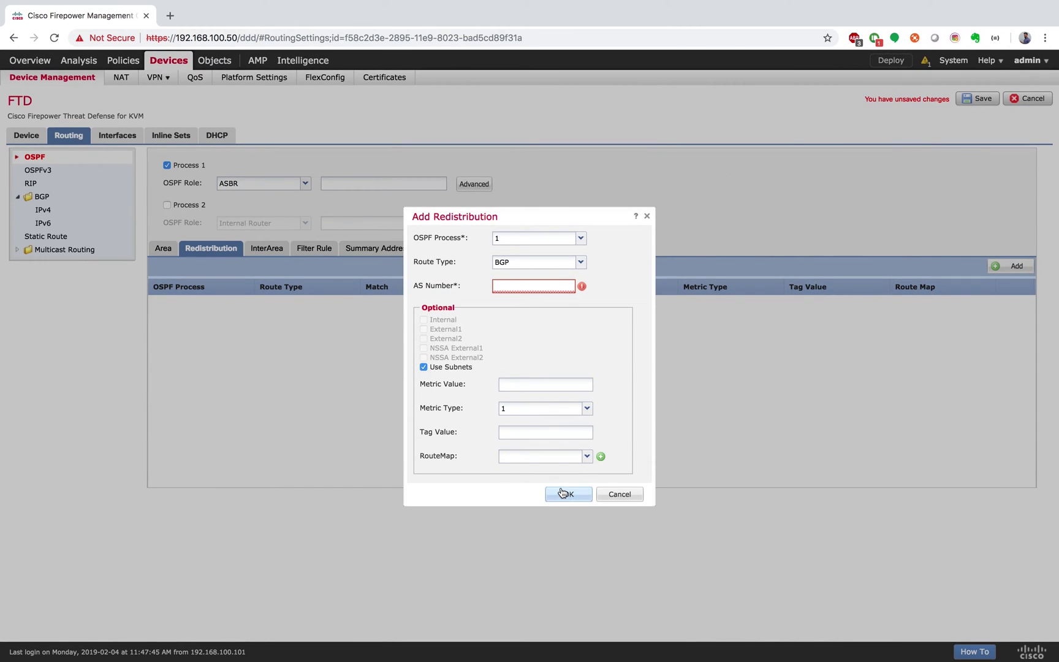
pyautogui.write('65001')
pyautogui.click(567, 495)
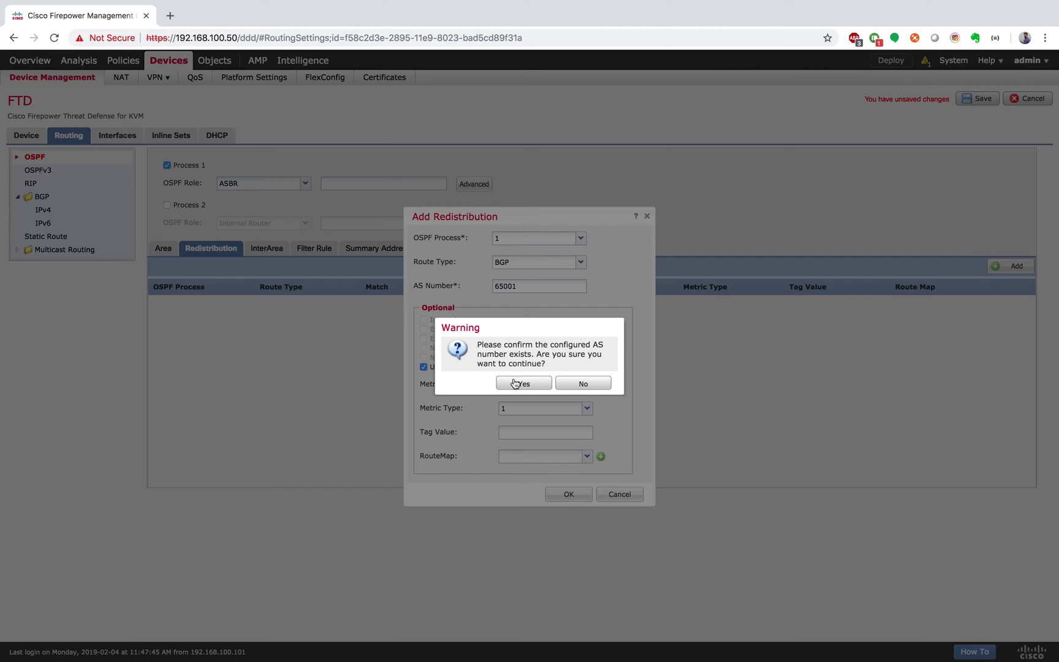
pyautogui.click(519, 384)
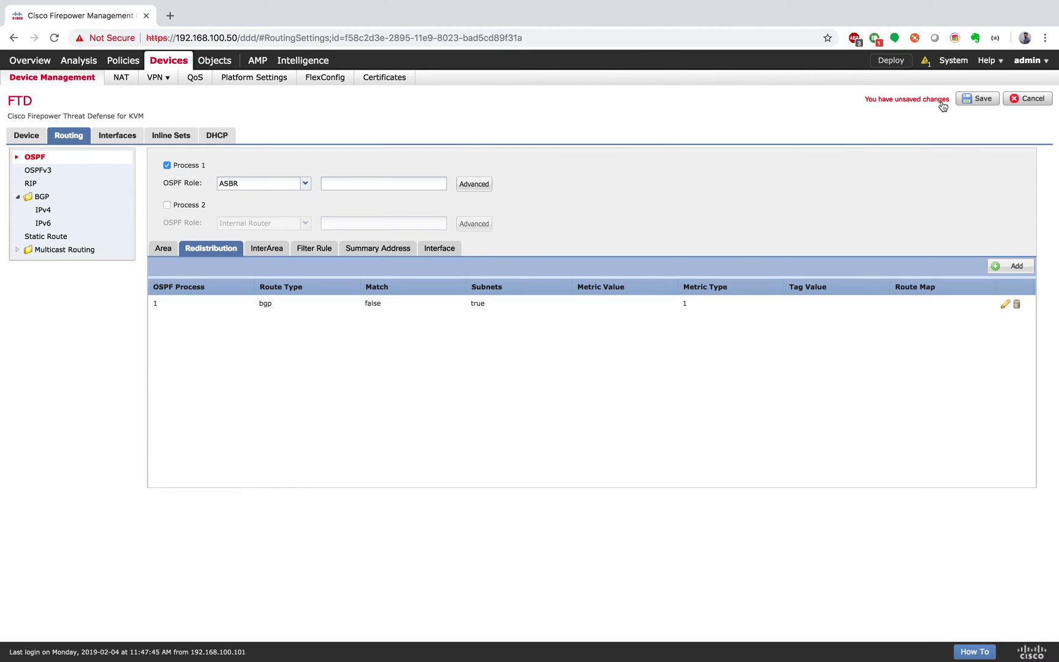
pyautogui.click(977, 99)
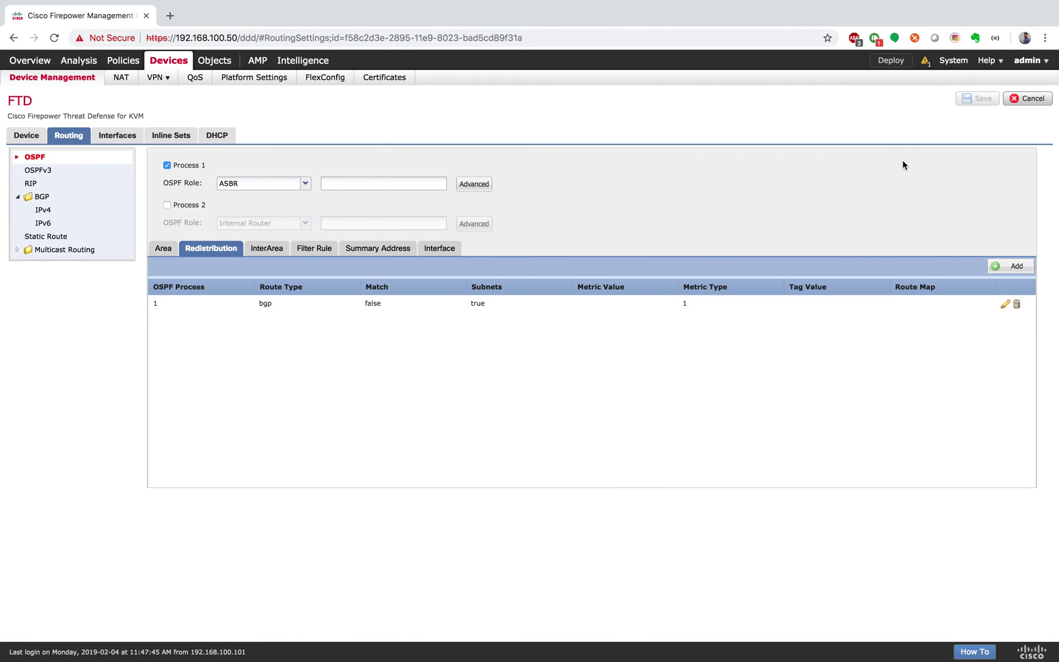
# Deploy the saved OSPF redistribution configuration to the FTD
pyautogui.click(895, 62)
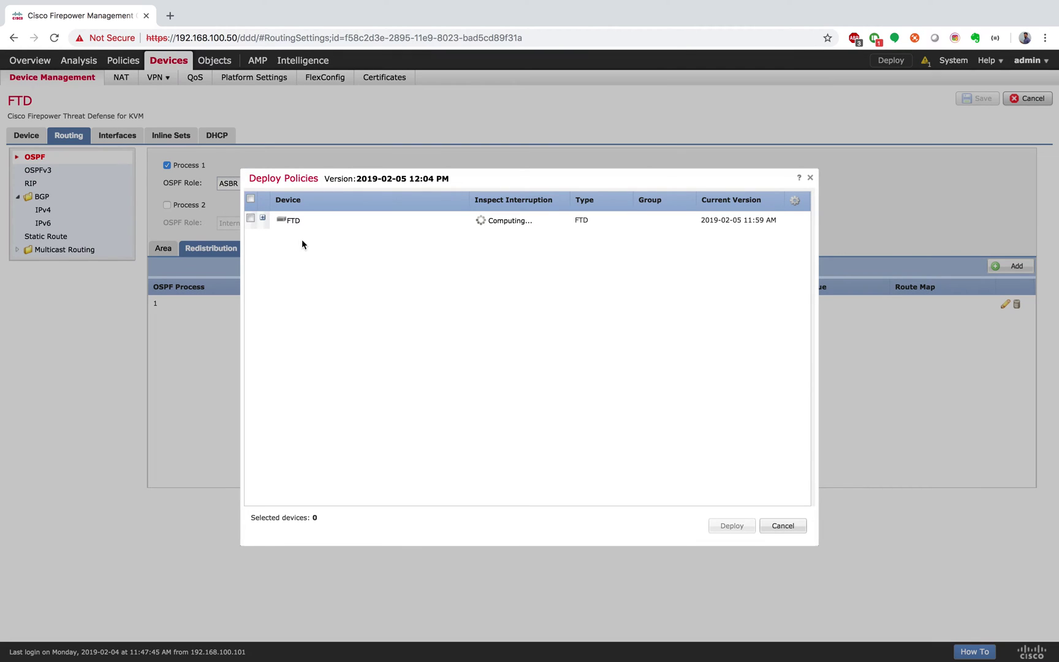
pyautogui.click(251, 218)
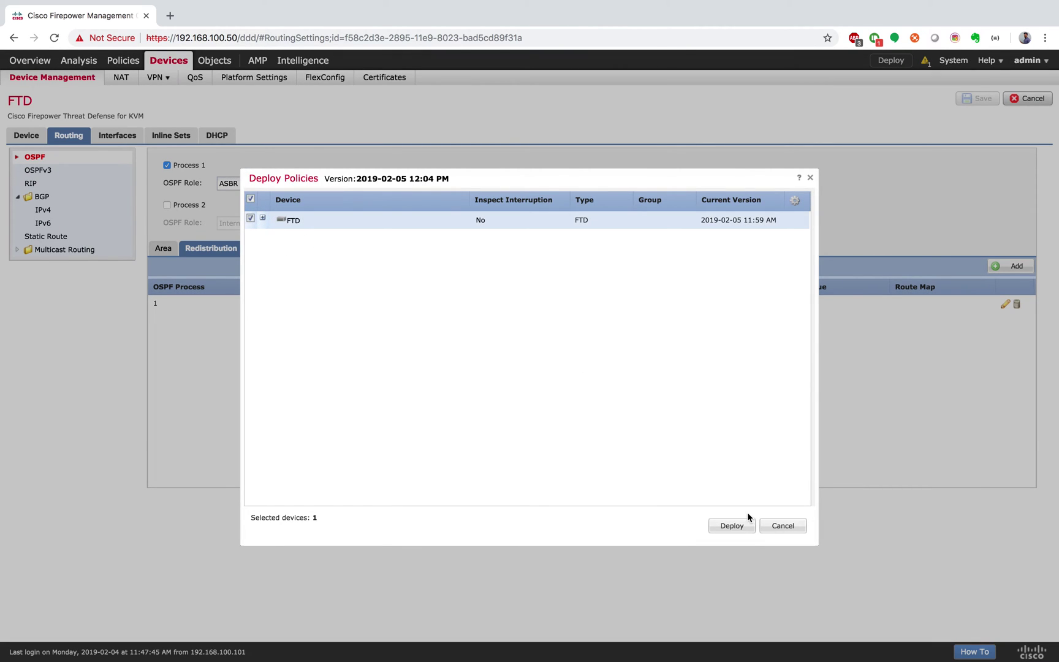
pyautogui.click(736, 526)
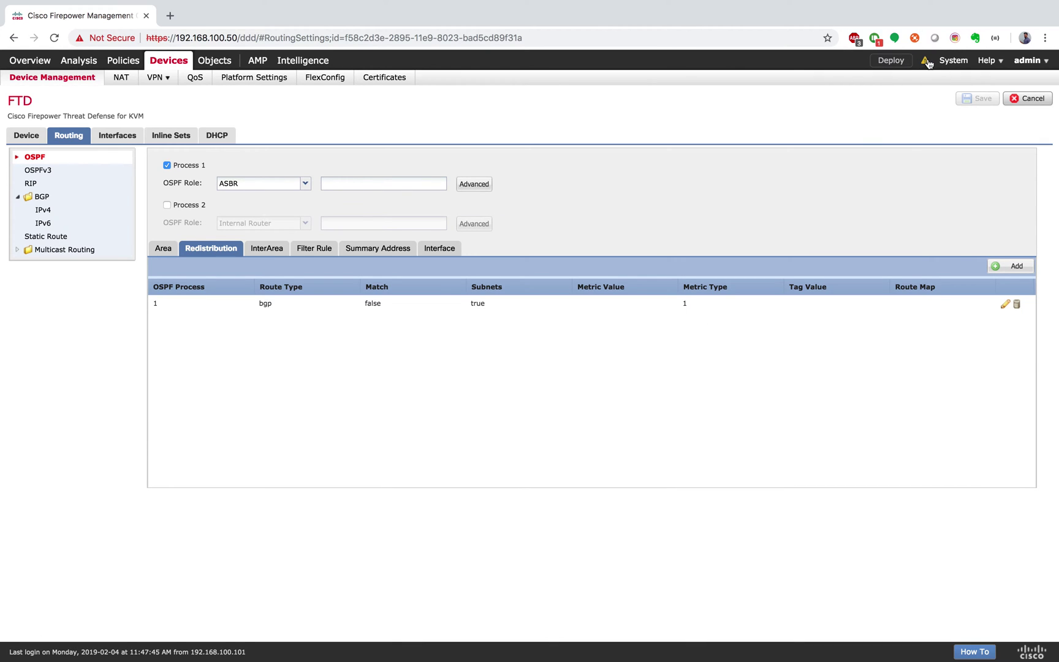
pyautogui.hotkey('ctrl', 'Right')
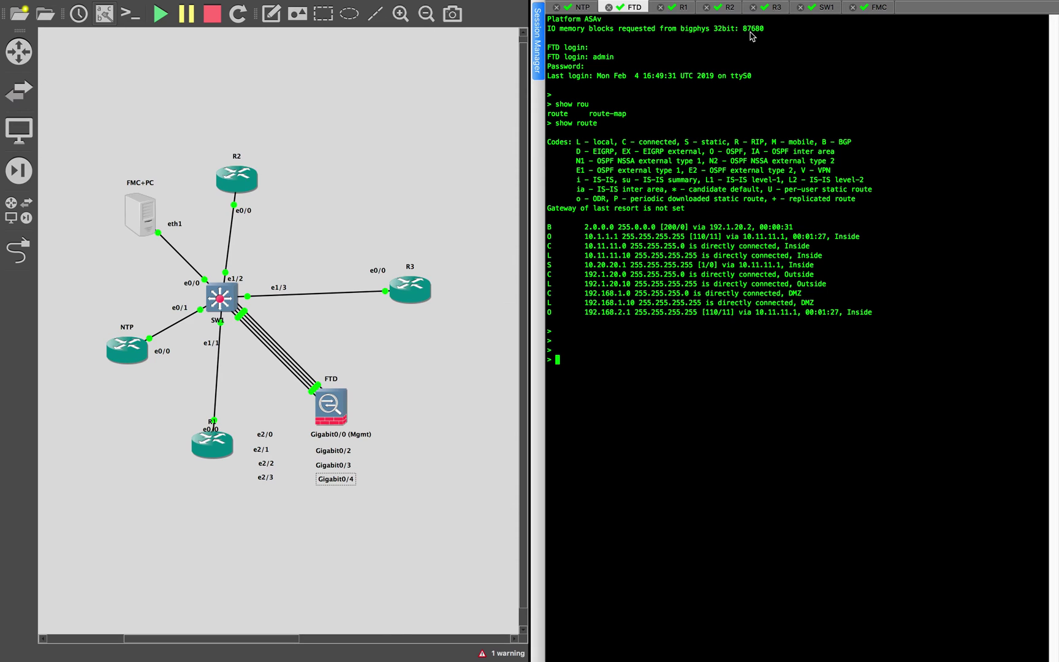
# Display R1's full routing table with show ip route: connected routes plus the static default via 10.11.11.10
pyautogui.click(682, 7)
pyautogui.click(726, 331)
pyautogui.write('show route')
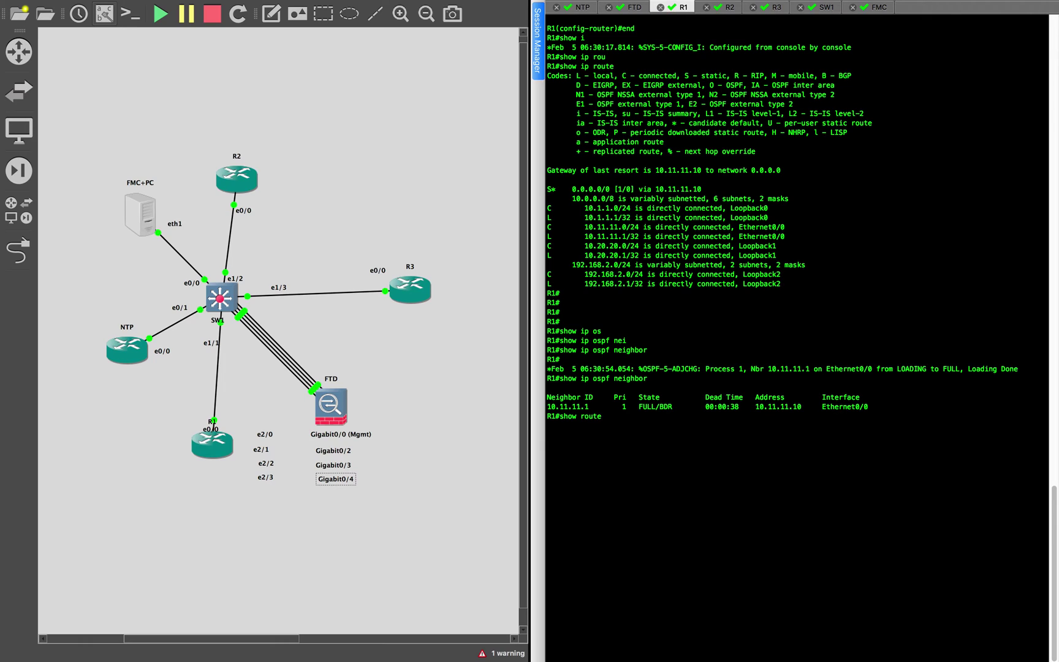
pyautogui.press('Return')
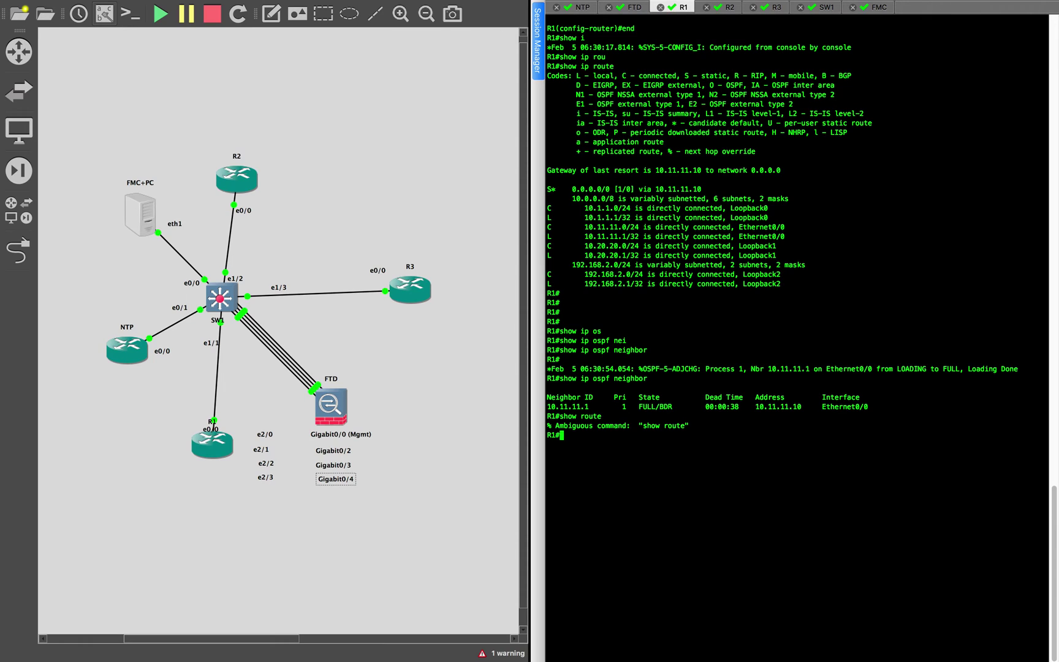
pyautogui.press('Up')
pyautogui.press('Left')
pyautogui.press('Left')
pyautogui.press('Left')
pyautogui.press('Left')
pyautogui.press('Left')
pyautogui.write('ip')
pyautogui.press('Return')
pyautogui.press('Return')
pyautogui.press('Return')
pyautogui.press('Return')
pyautogui.press('Return')
pyautogui.press('Return')
pyautogui.press('Return')
pyautogui.press('Return')
pyautogui.press('Return')
pyautogui.press('Return')
pyautogui.press('Return')
pyautogui.press('Return')
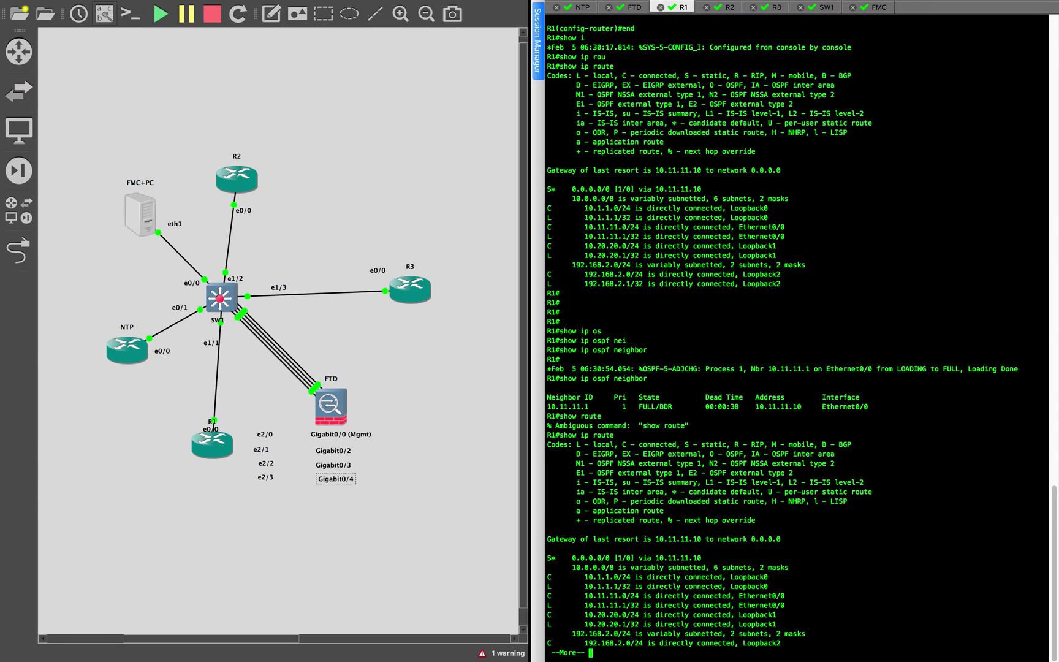
pyautogui.press('Return')
pyautogui.press('Return')
pyautogui.press('Return')
pyautogui.press('Return')
pyautogui.press('Return')
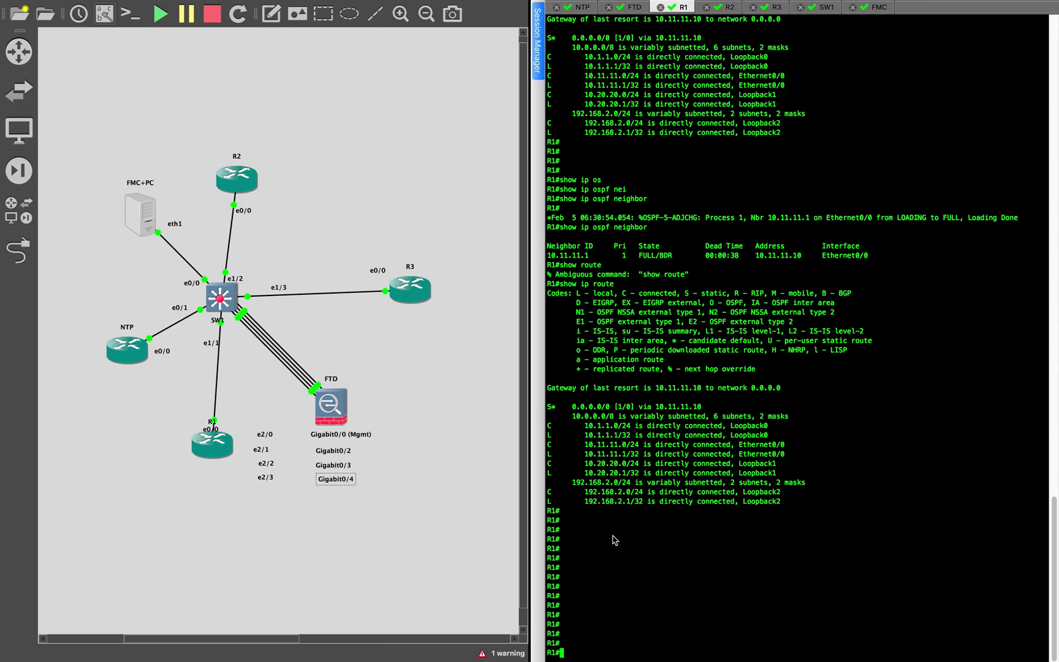
pyautogui.click(728, 8)
# Run show ip route on R2 to view its current routing table
pyautogui.write('show ip ro')
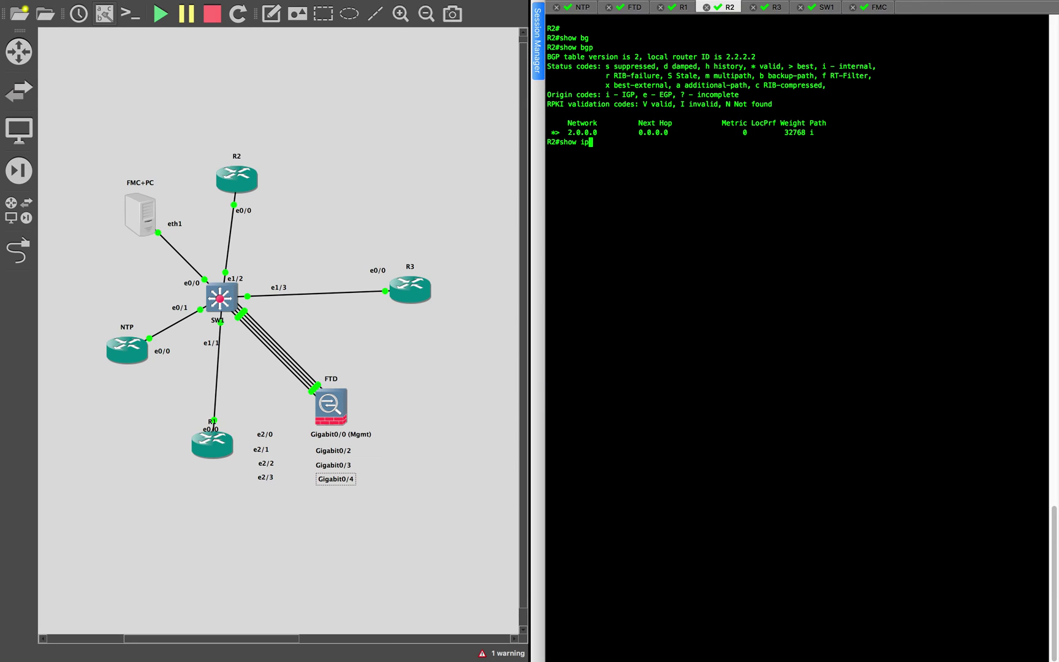
pyautogui.press('Tab')
pyautogui.press('Return')
pyautogui.press('Return')
pyautogui.press('Return')
pyautogui.press('Return')
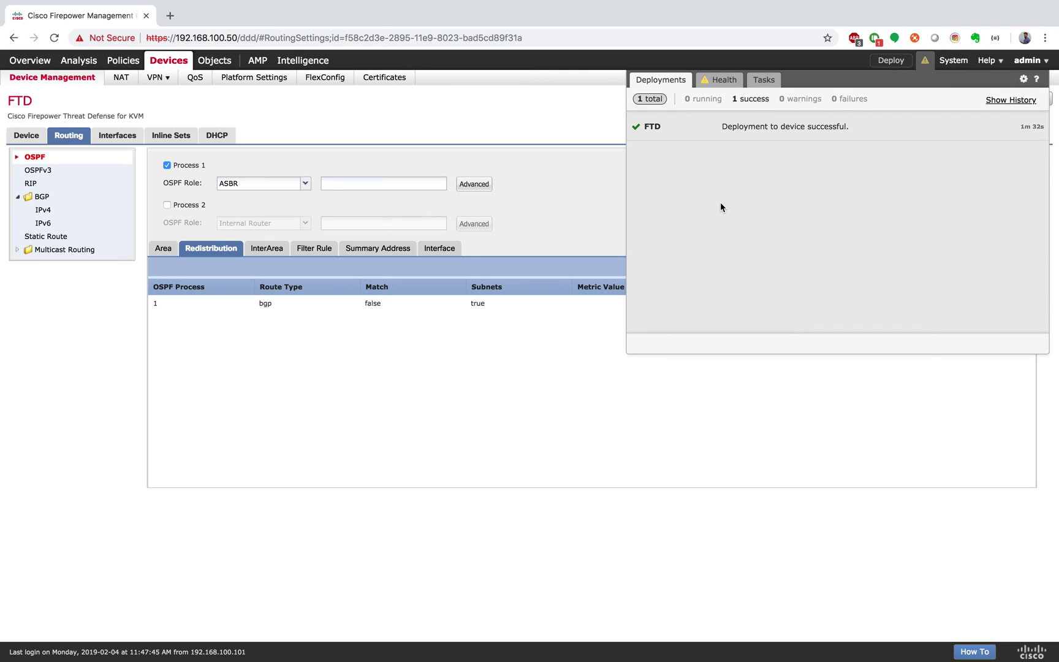
# After the FMC deployment reports success, close its status panel and recall R2's route command
pyautogui.click(596, 423)
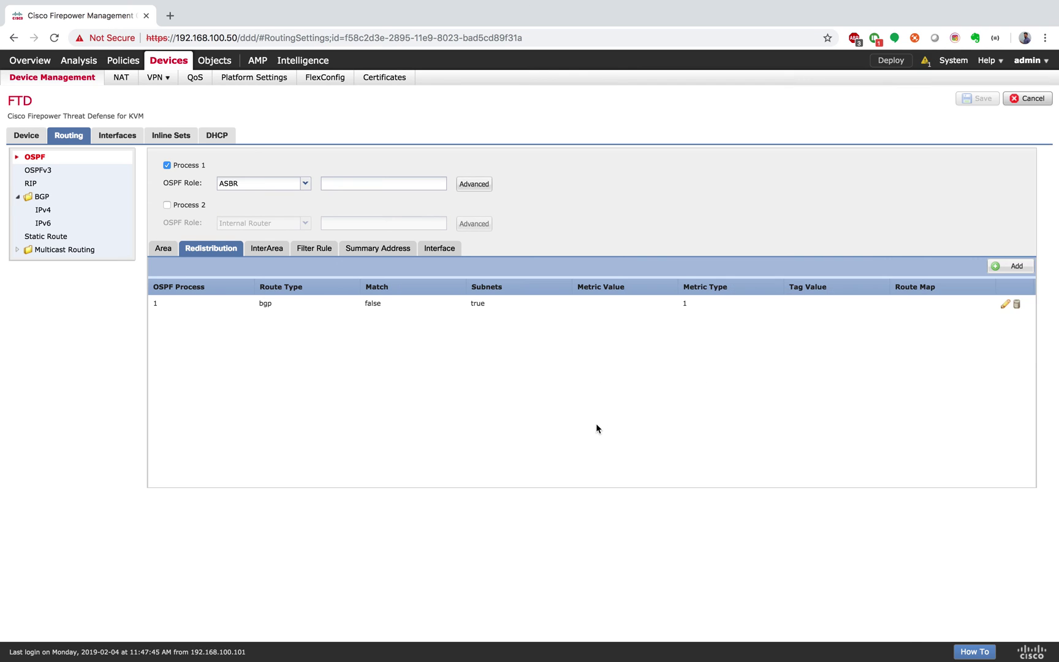
pyautogui.hotkey('ctrl', 'Right')
pyautogui.press('Up')
# Rerun show ip route on R2 and highlight the BGP route to 10.1.1.1/32
pyautogui.press('Return')
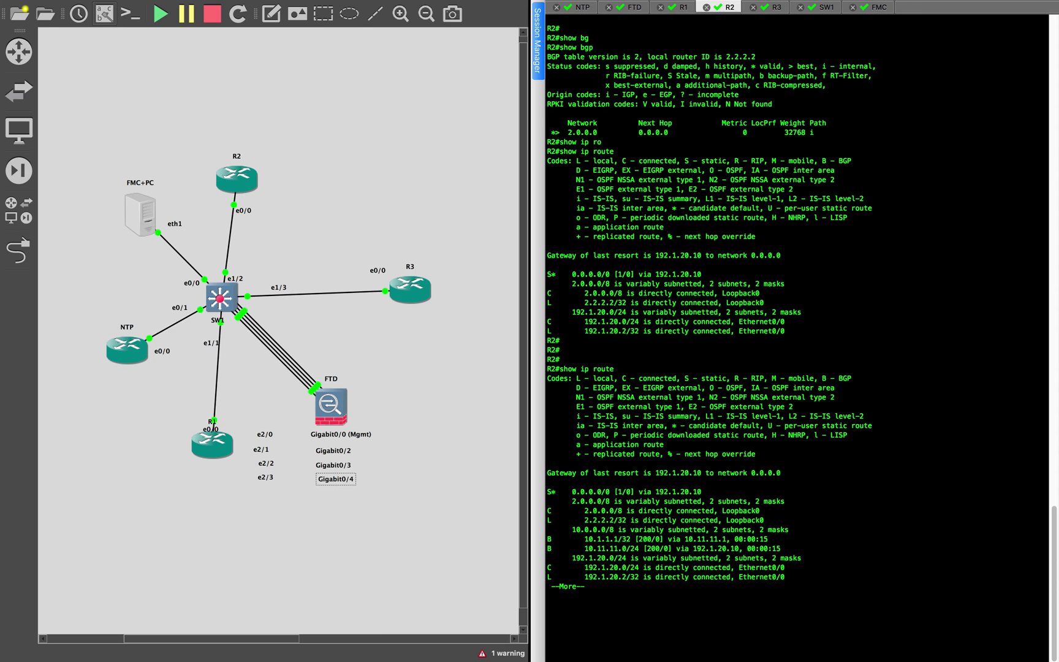
pyautogui.press('Return')
pyautogui.press('Return')
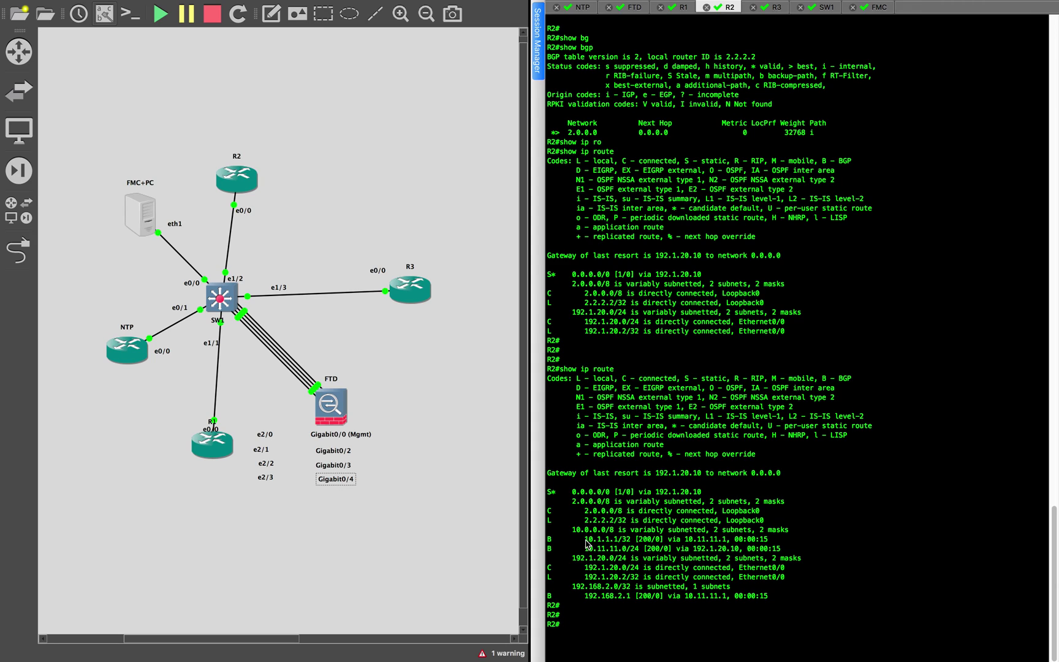
pyautogui.moveTo(585, 539); pyautogui.dragTo(707, 542)
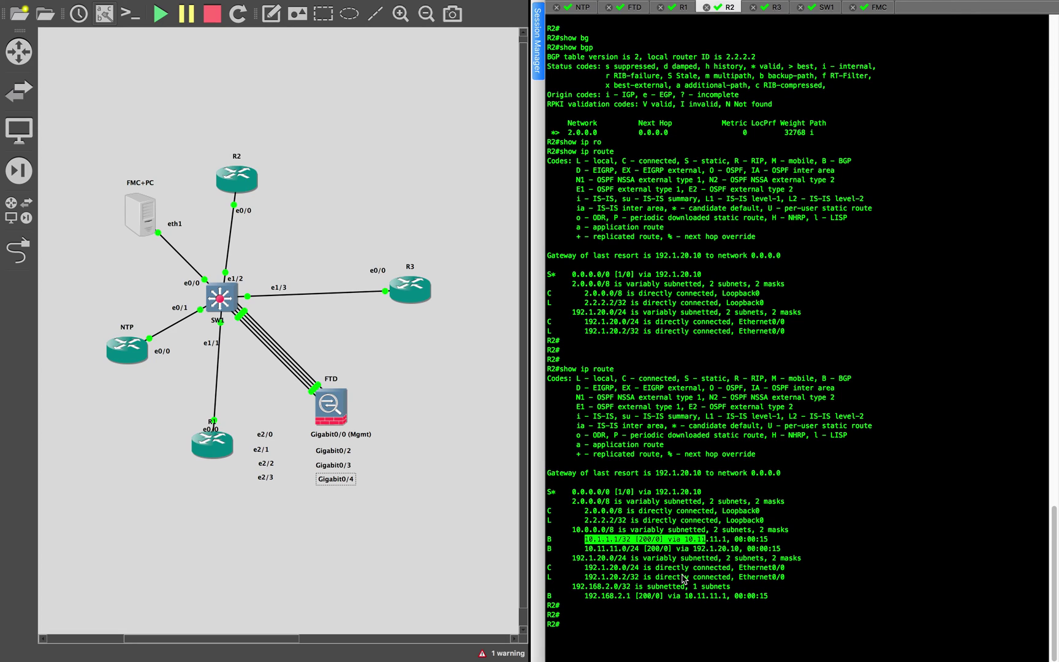
pyautogui.click(683, 576)
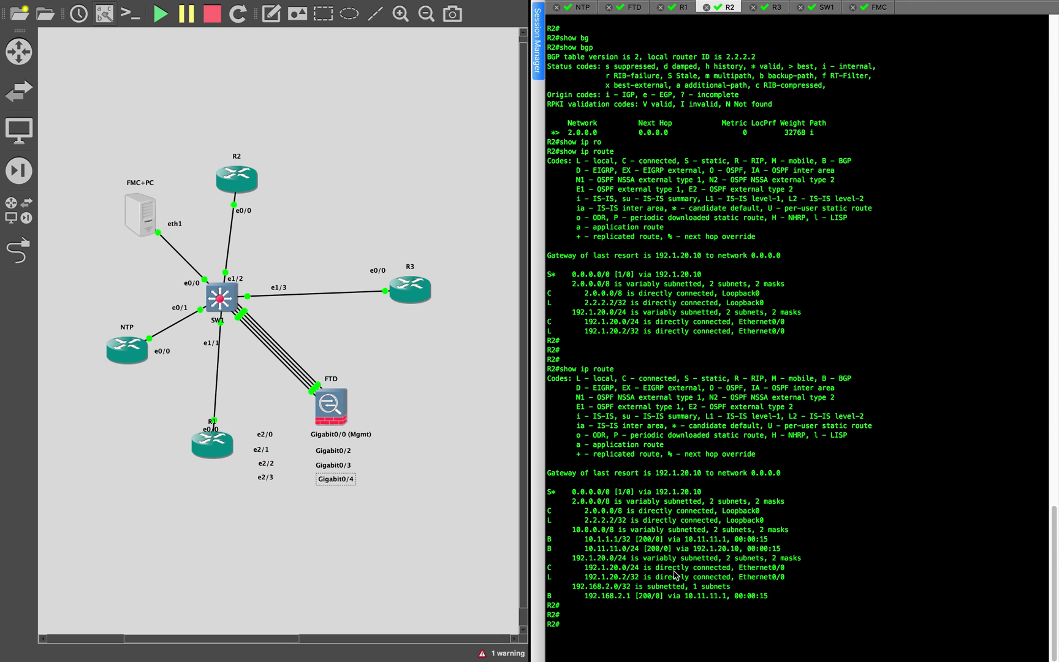
# Compare against the rest of R1's routing table, then return to R2's session
pyautogui.click(684, 7)
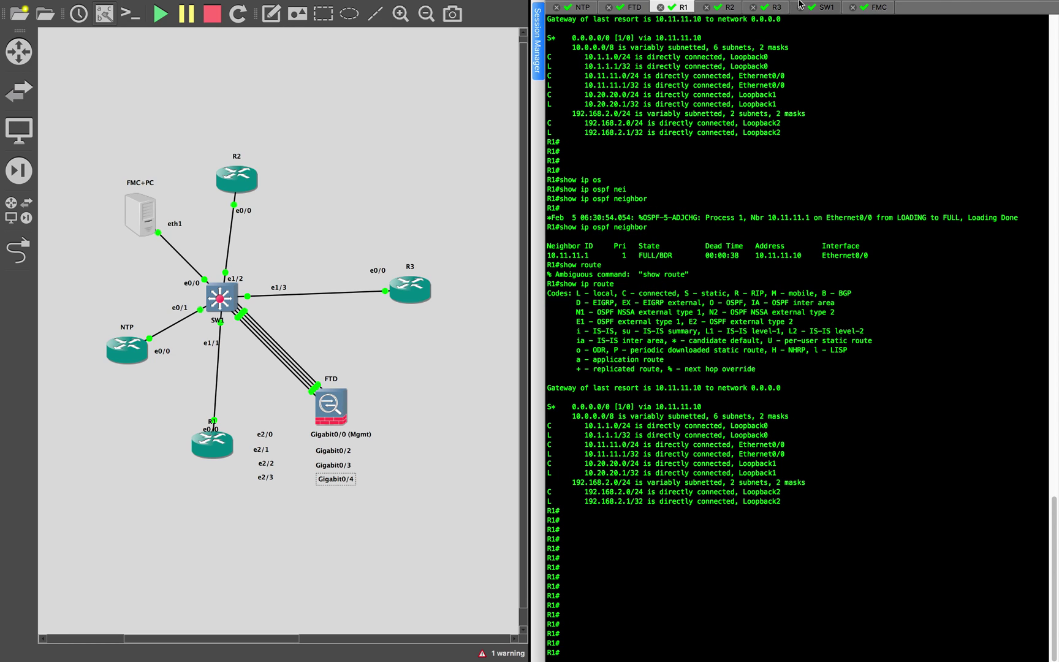
pyautogui.press('Return')
pyautogui.press('Return')
pyautogui.press('Return')
pyautogui.press('Return')
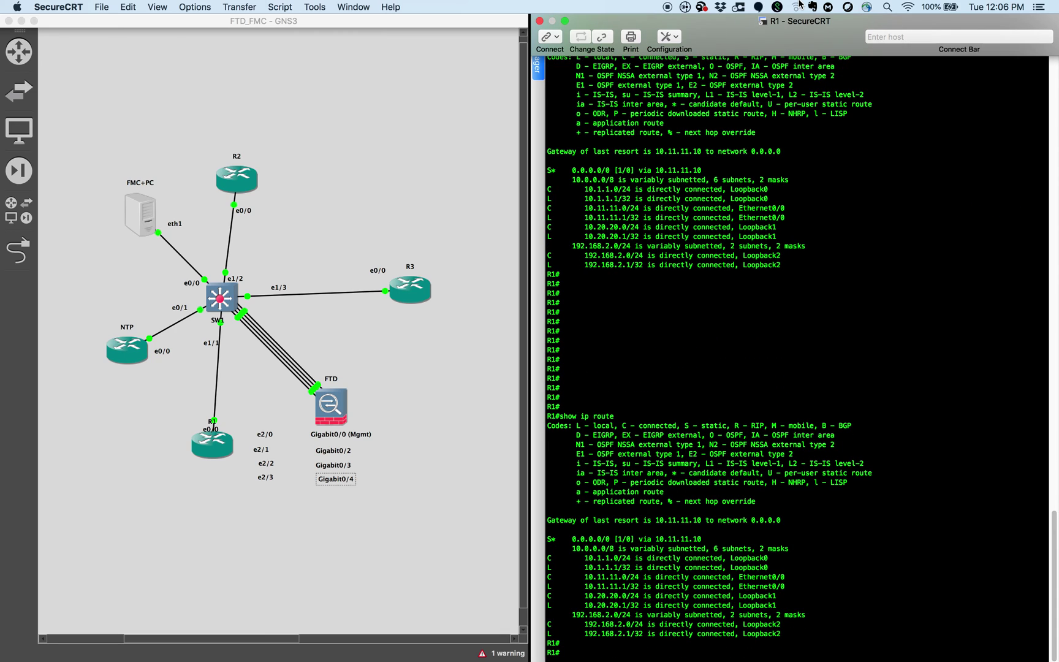
pyautogui.press('Return')
pyautogui.press('Return')
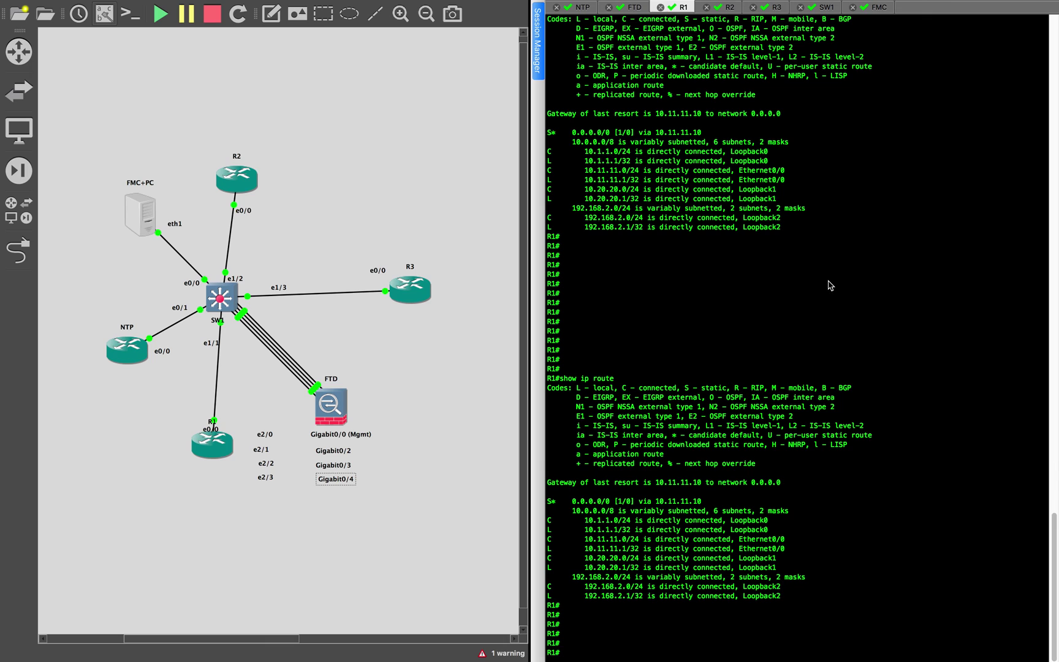
pyautogui.click(727, 7)
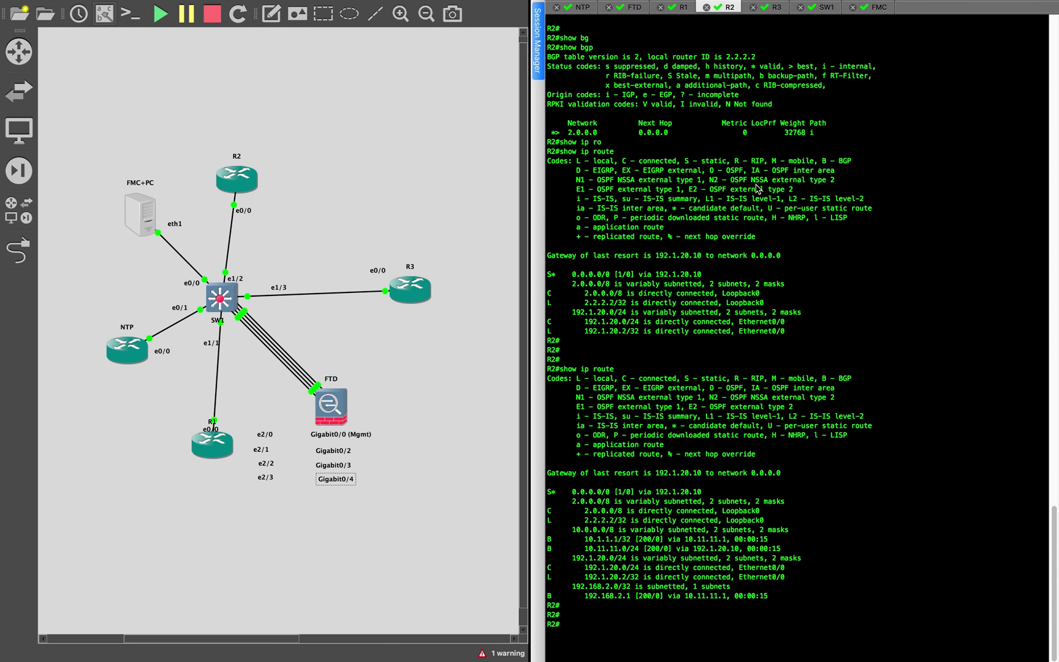